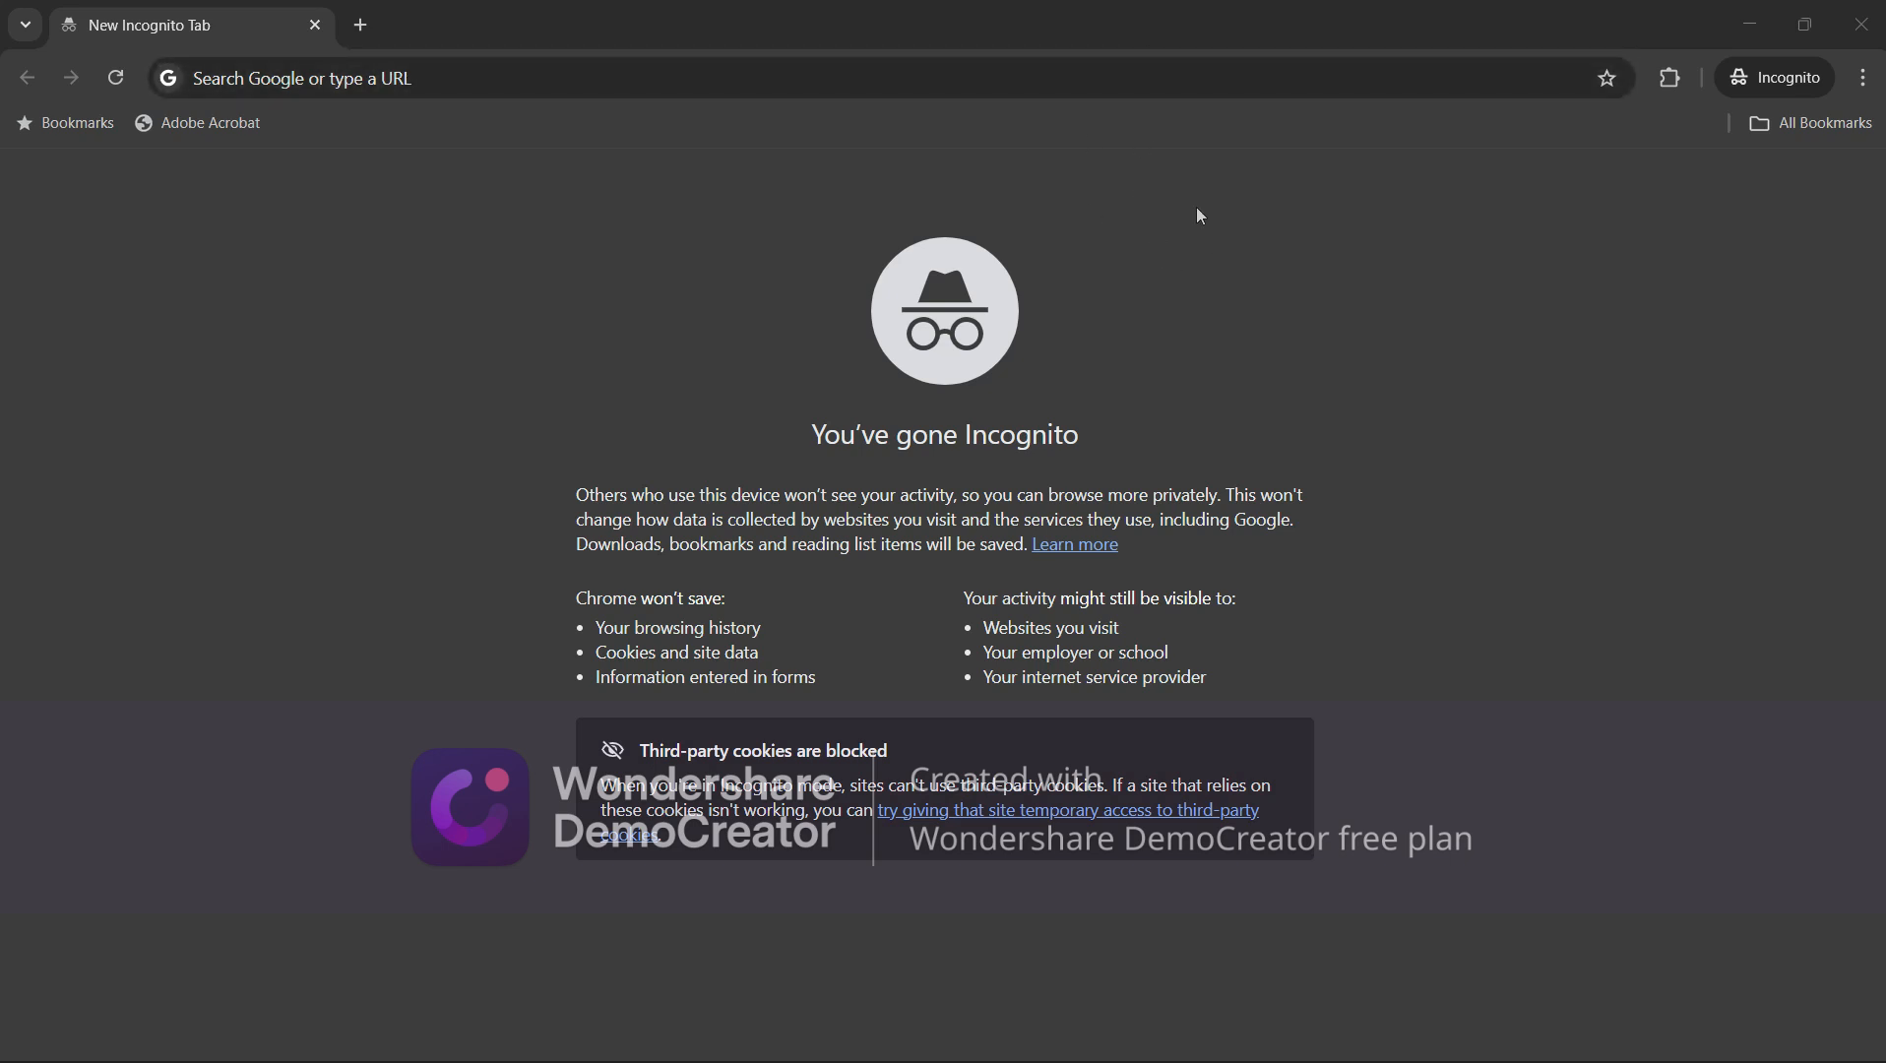
- Place the cursor in the empty address bar of the new Incognito tab
left_click(1047, 70)
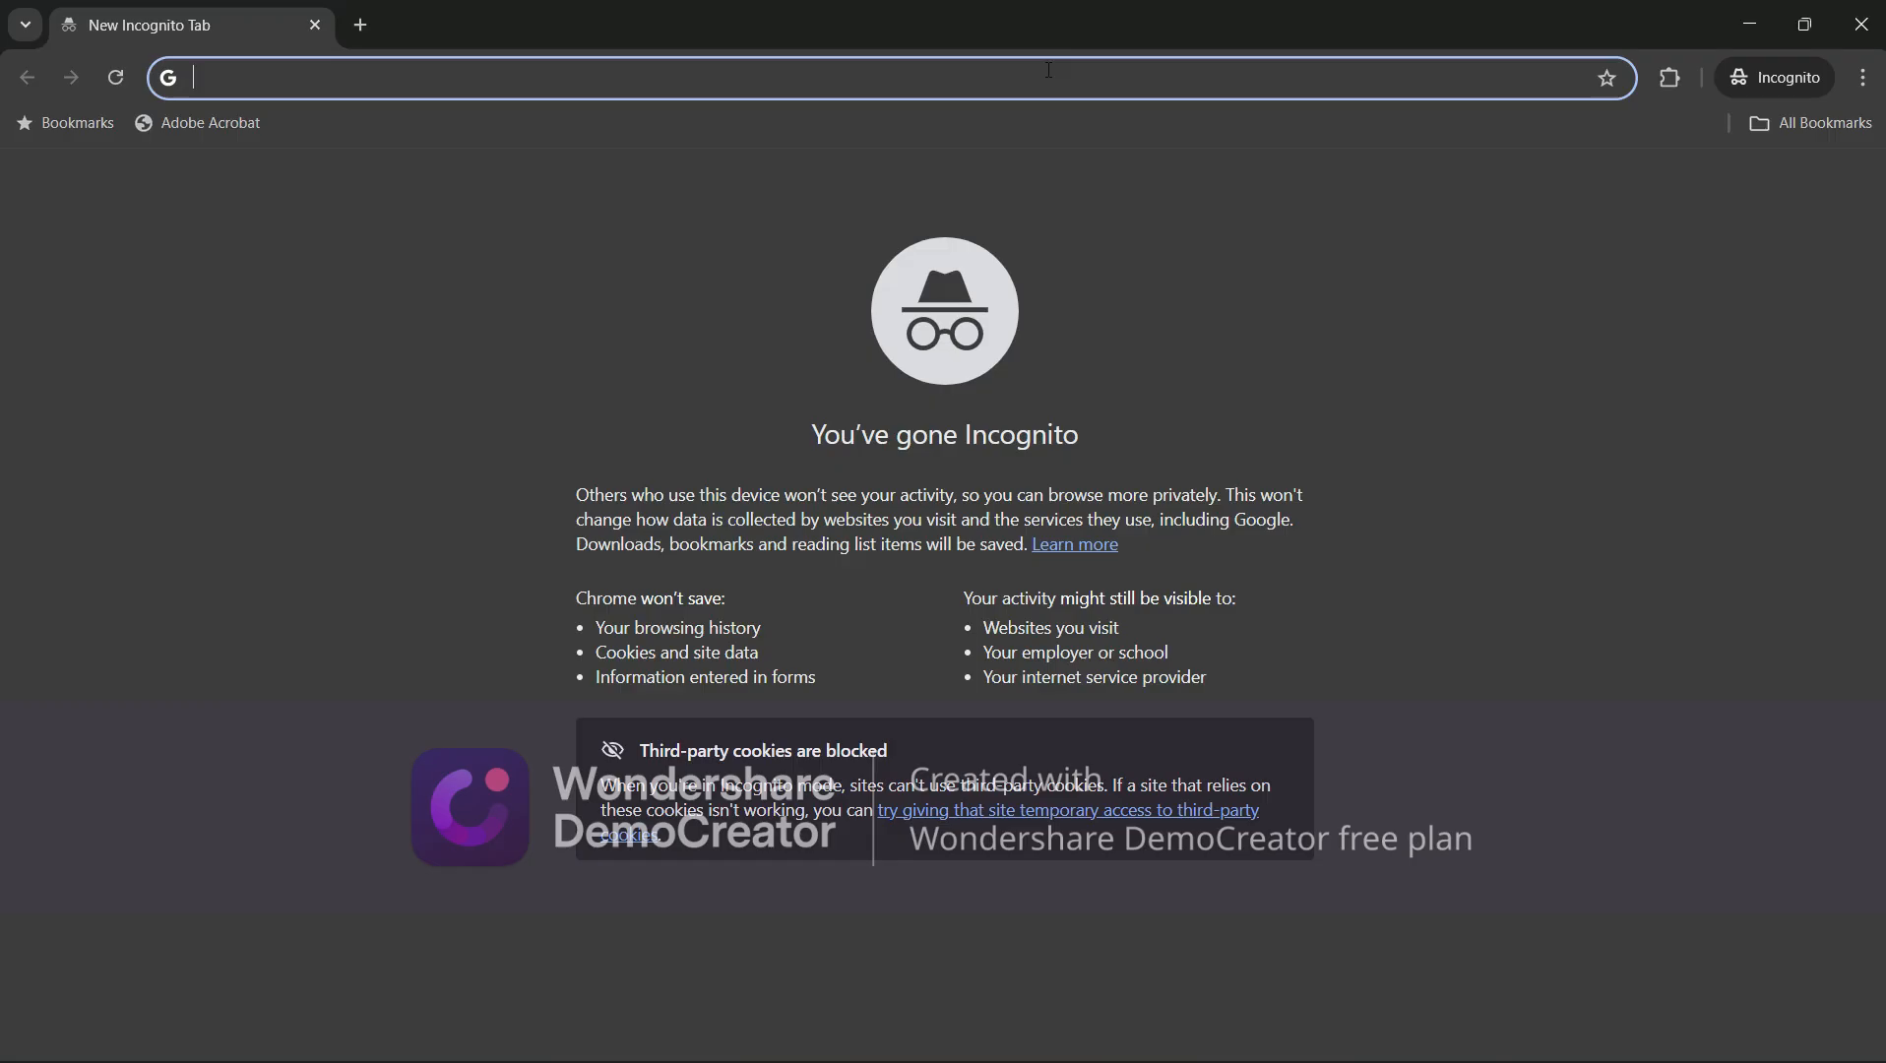
- Go to azure.microsoft.com in the Incognito tab
type("a")
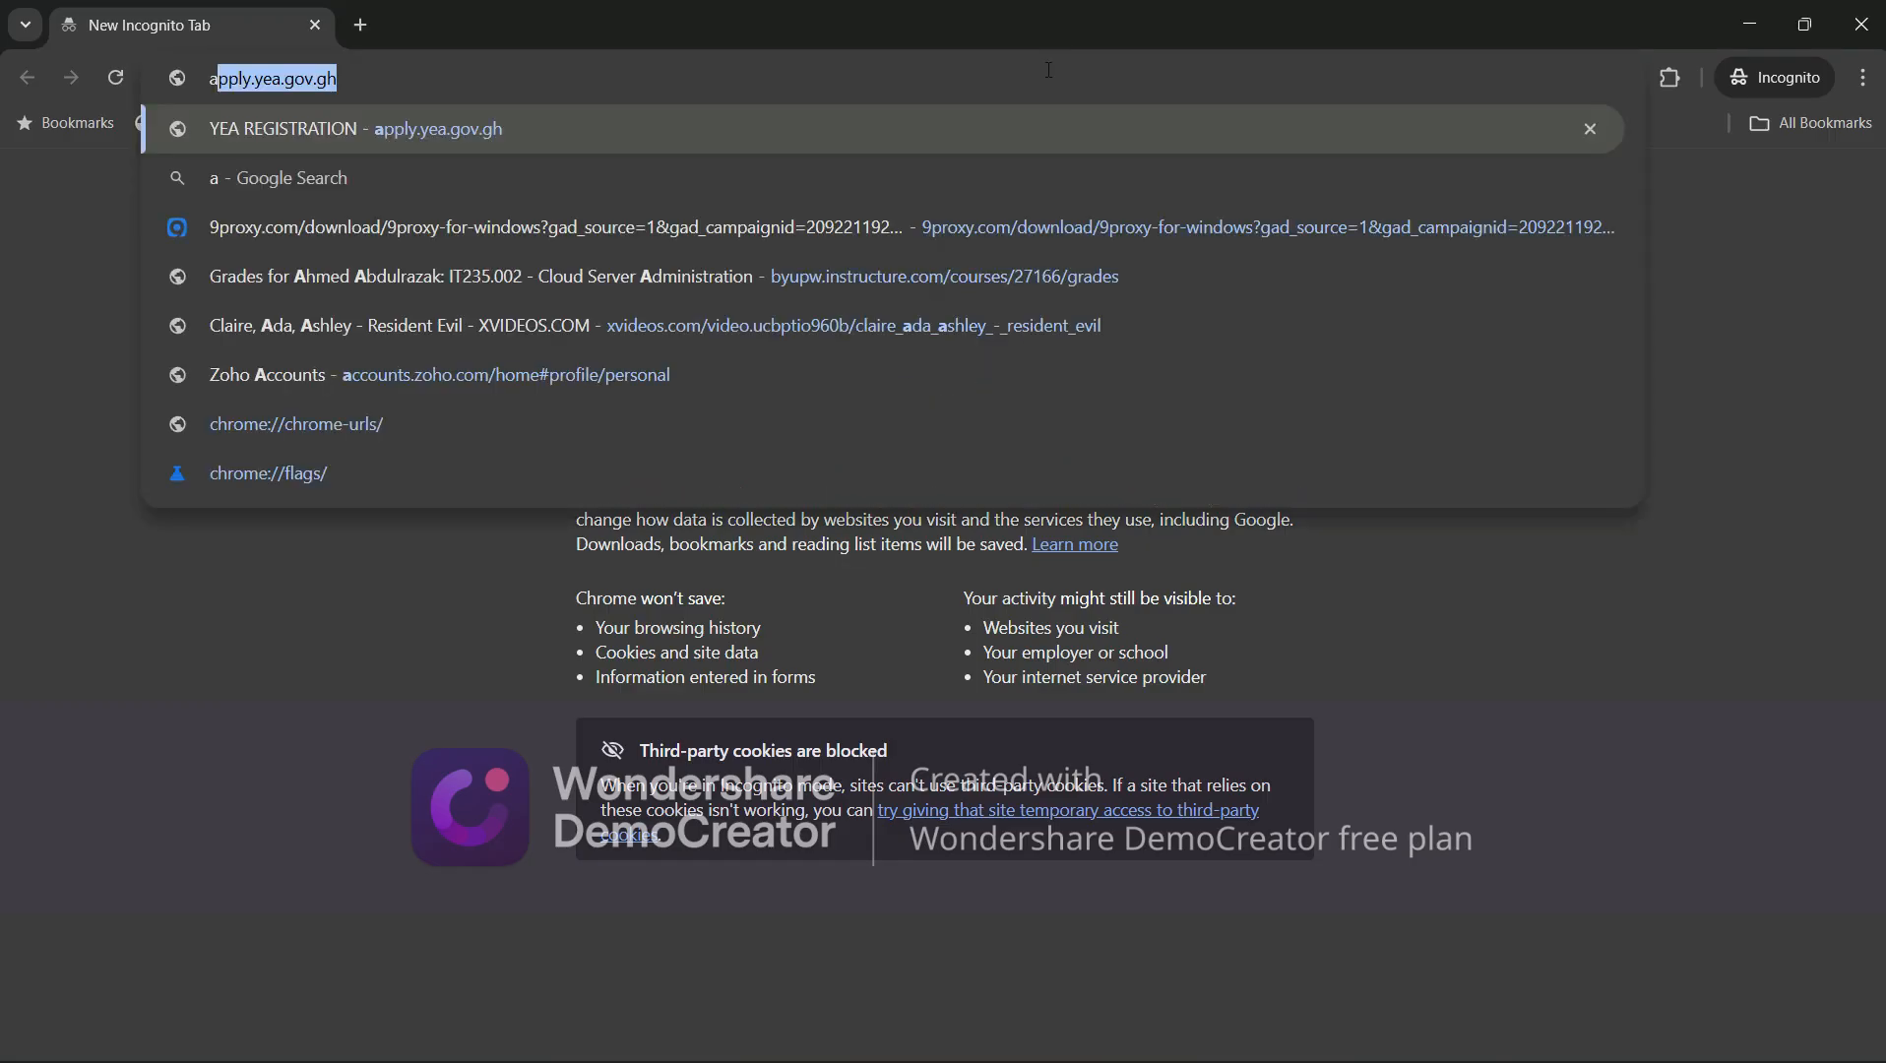
type("zu")
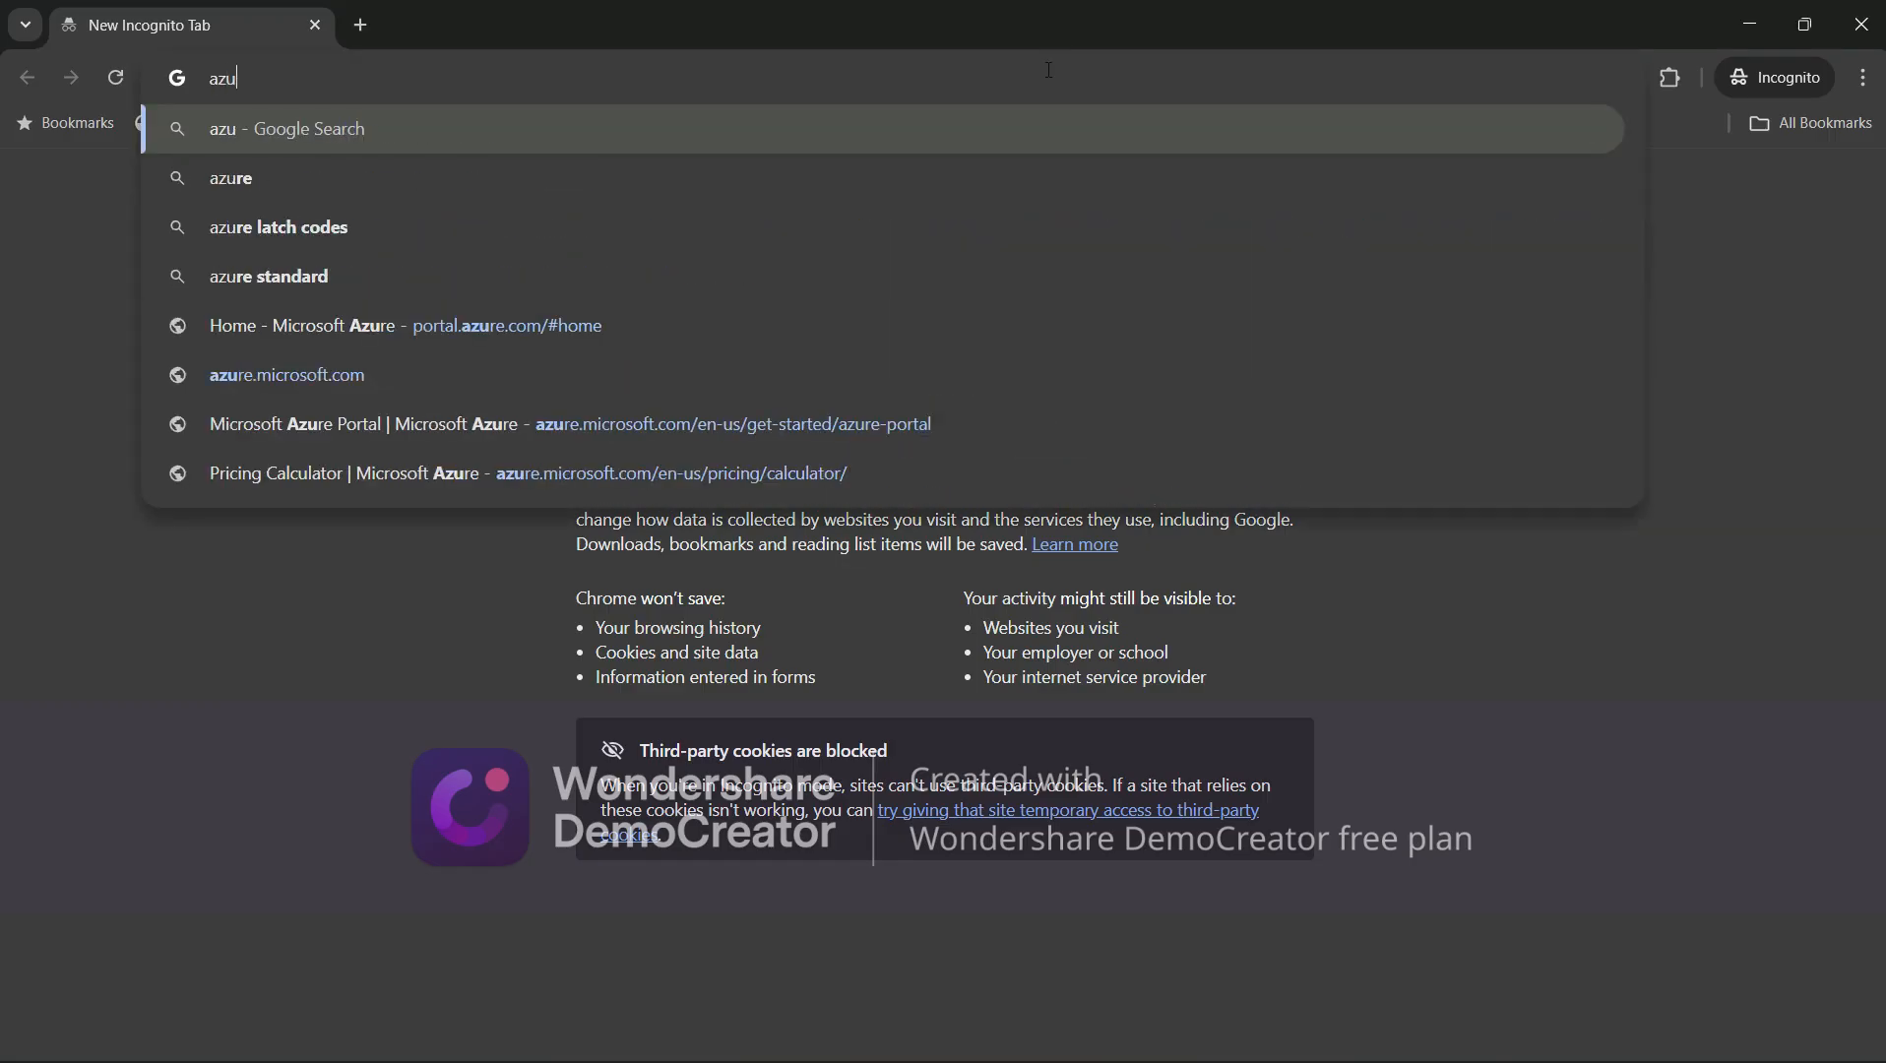
type("re.m")
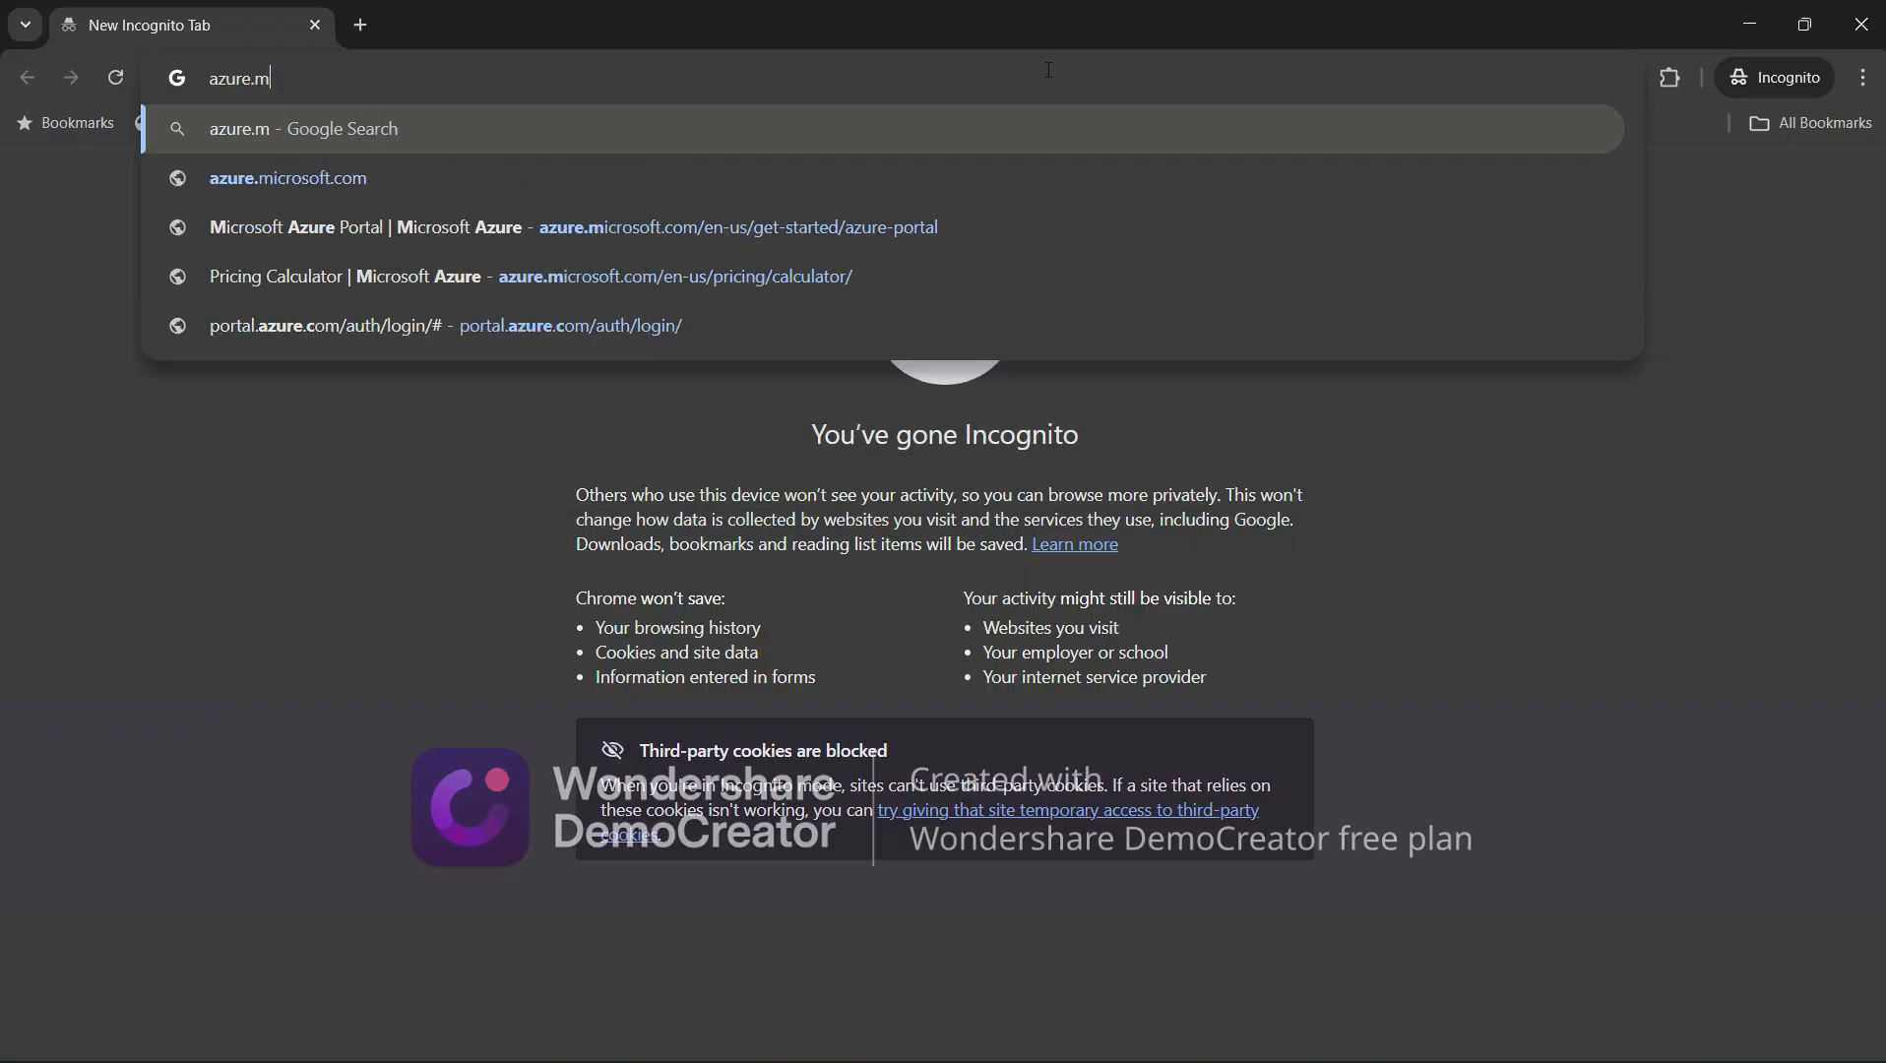
type("icroso")
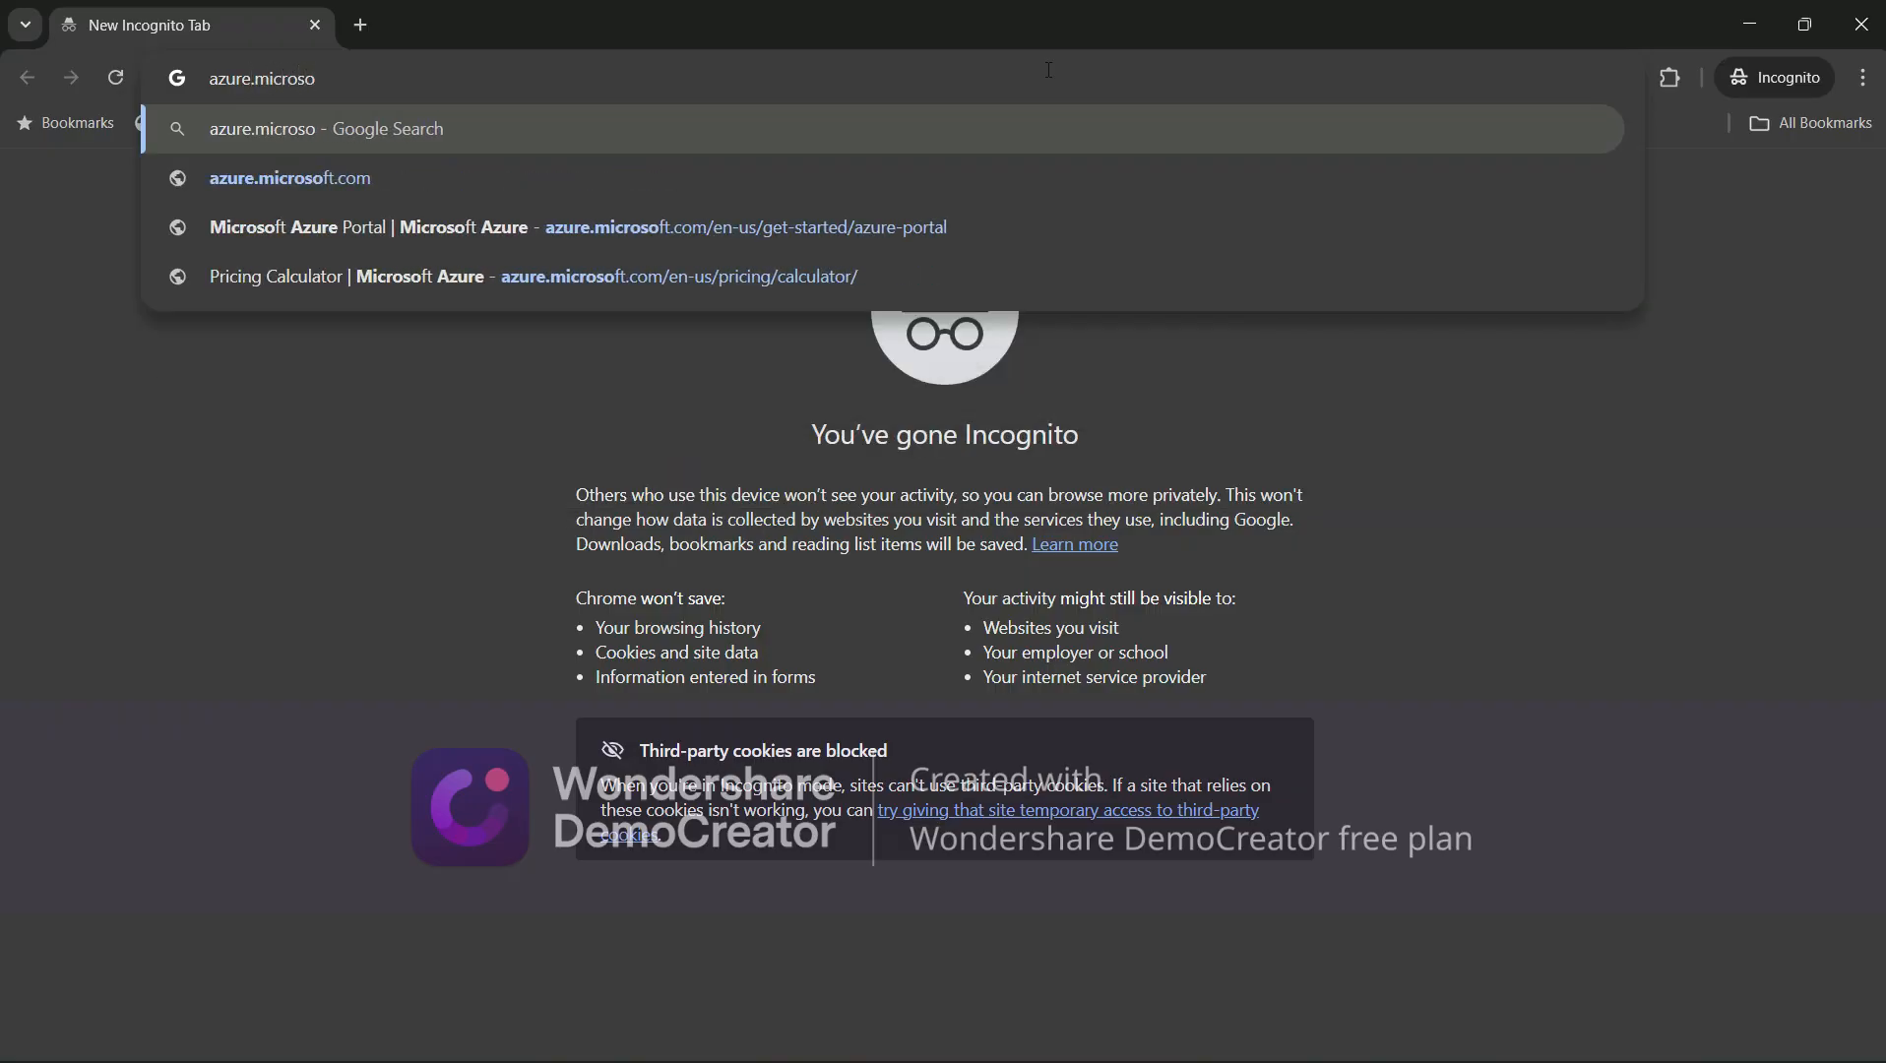
type("ft.com")
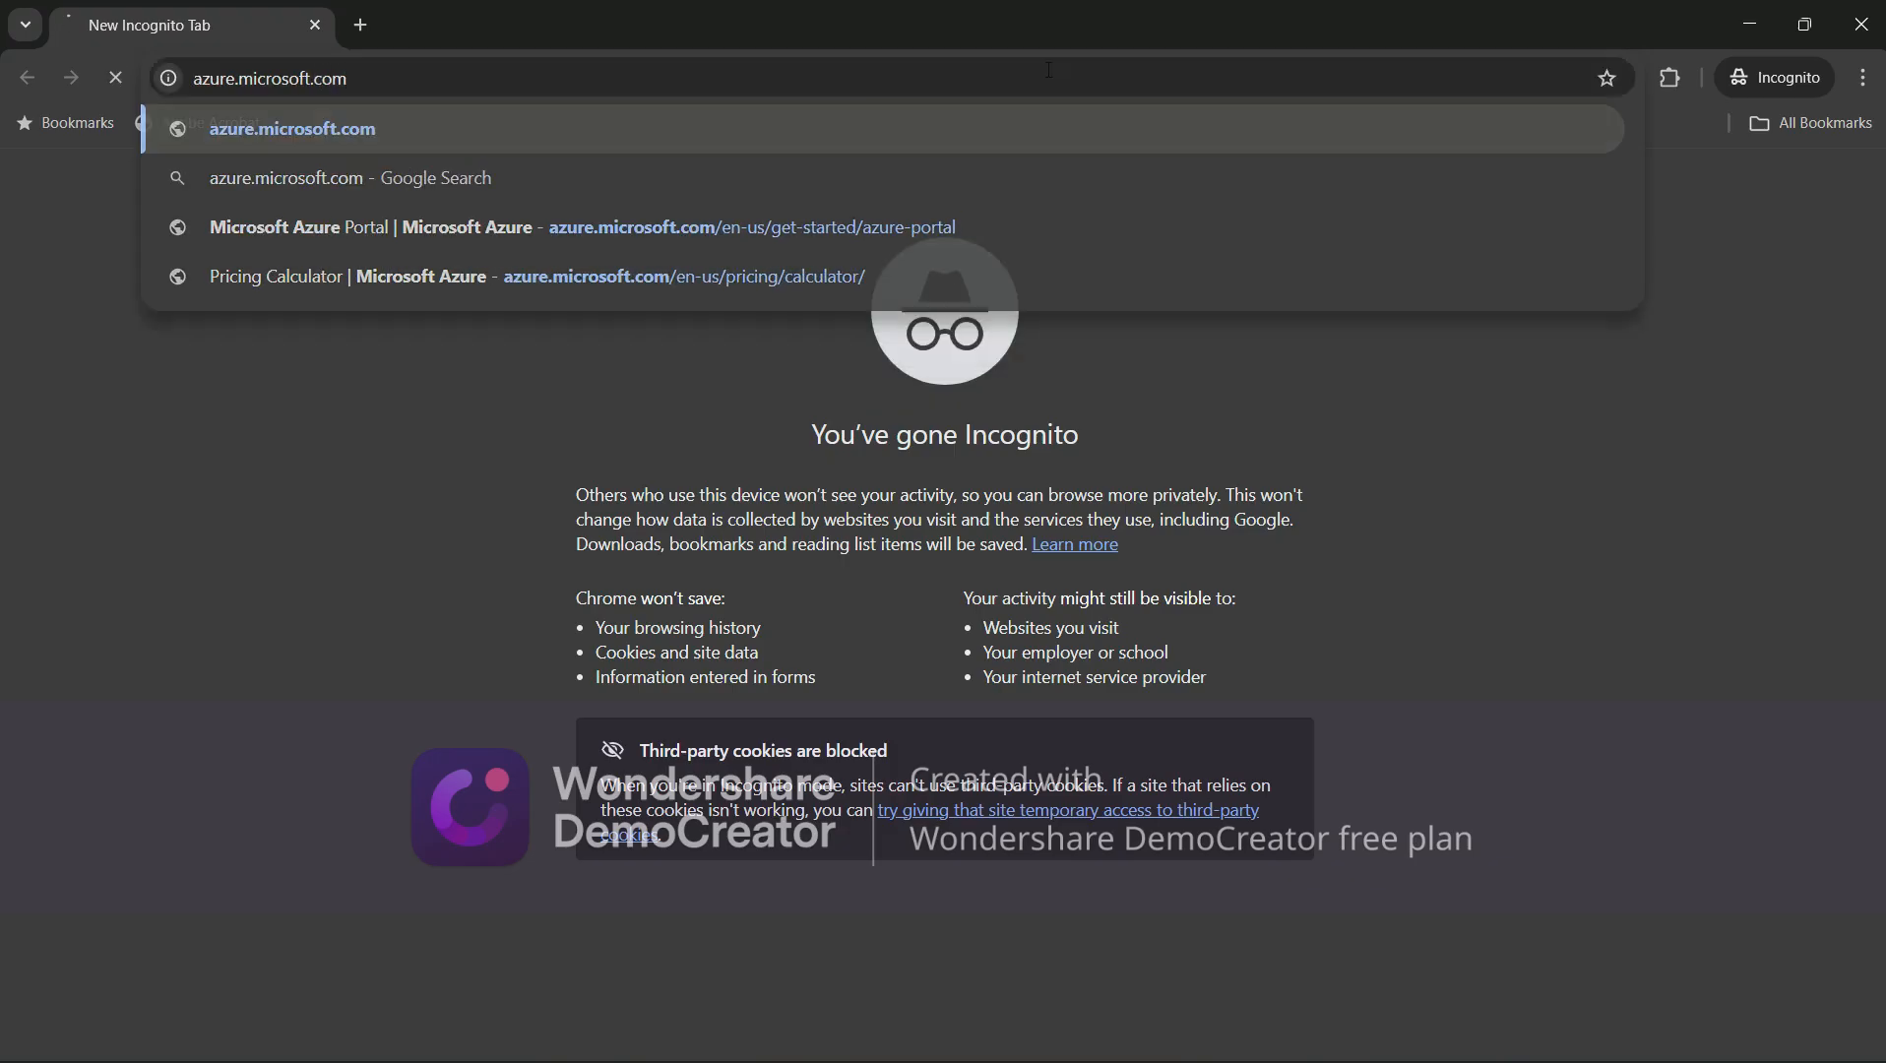
key("Return")
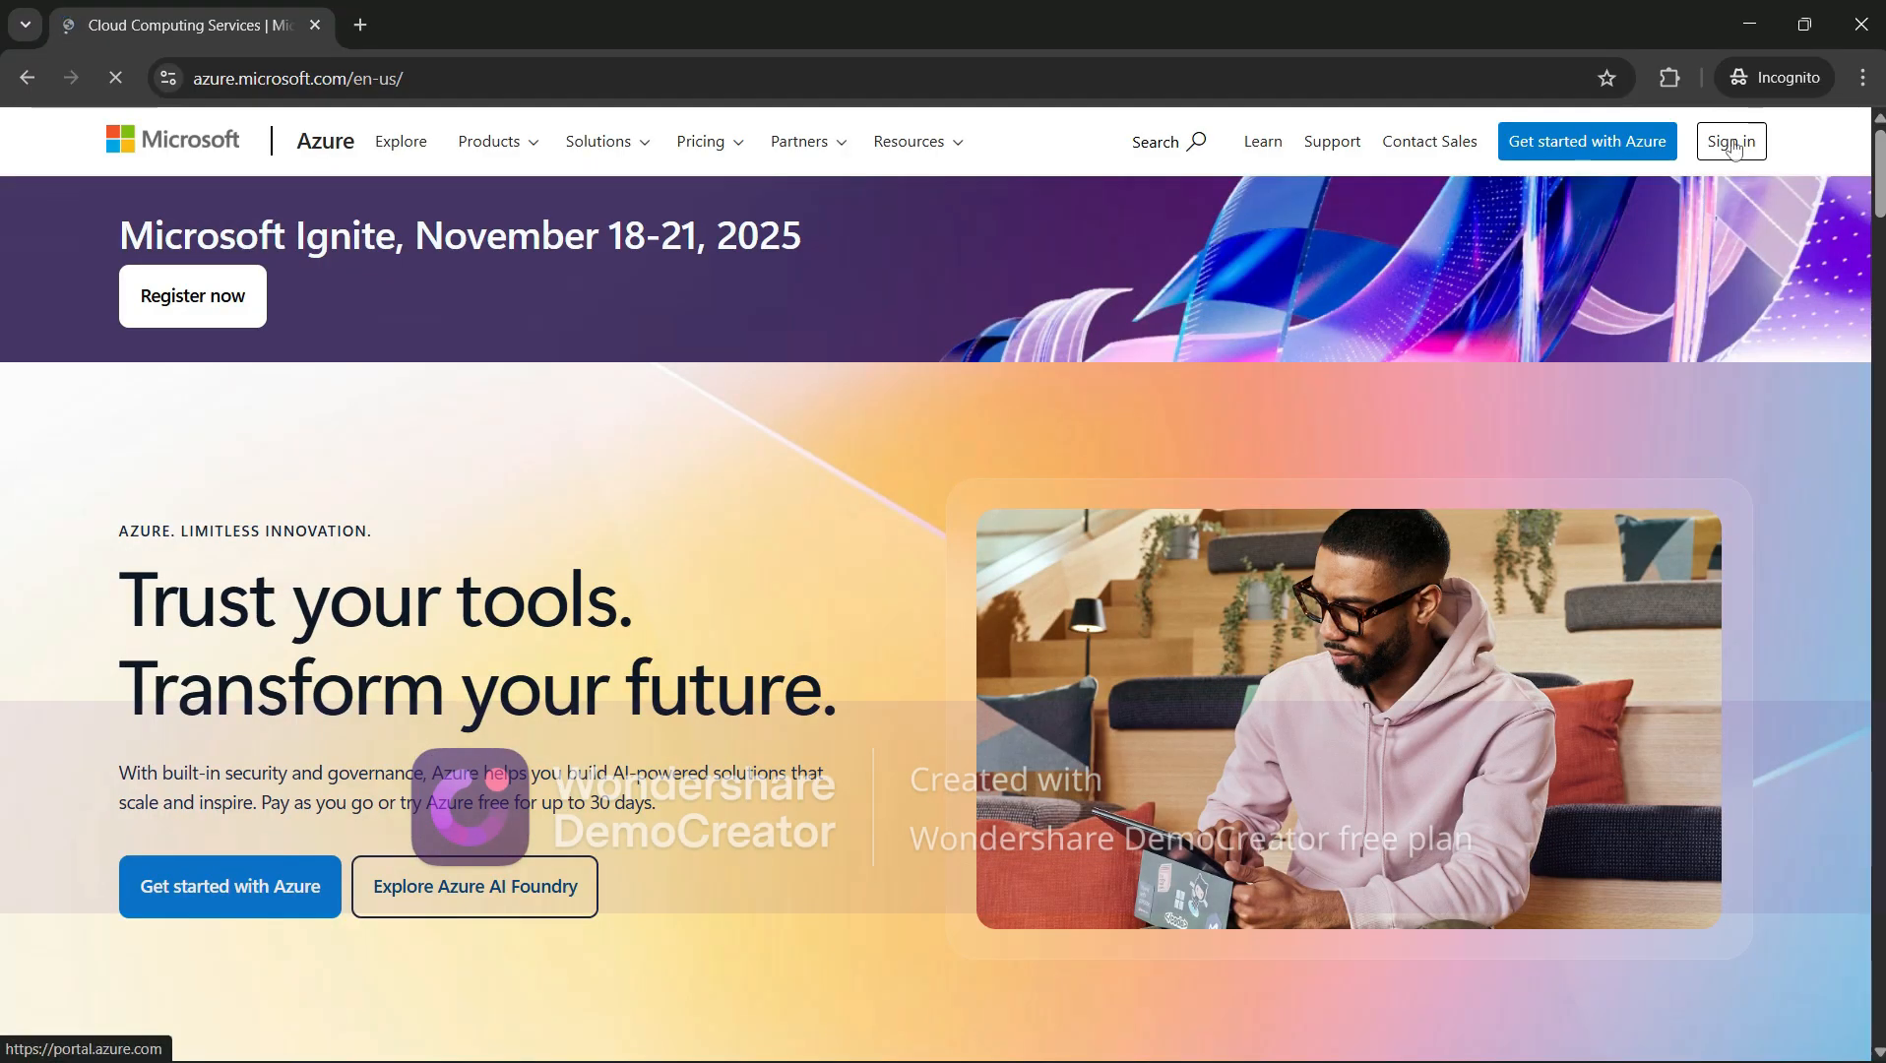
- Start Azure sign-in with the saved school account e-mail and continue to the organization's page
left_click(1733, 150)
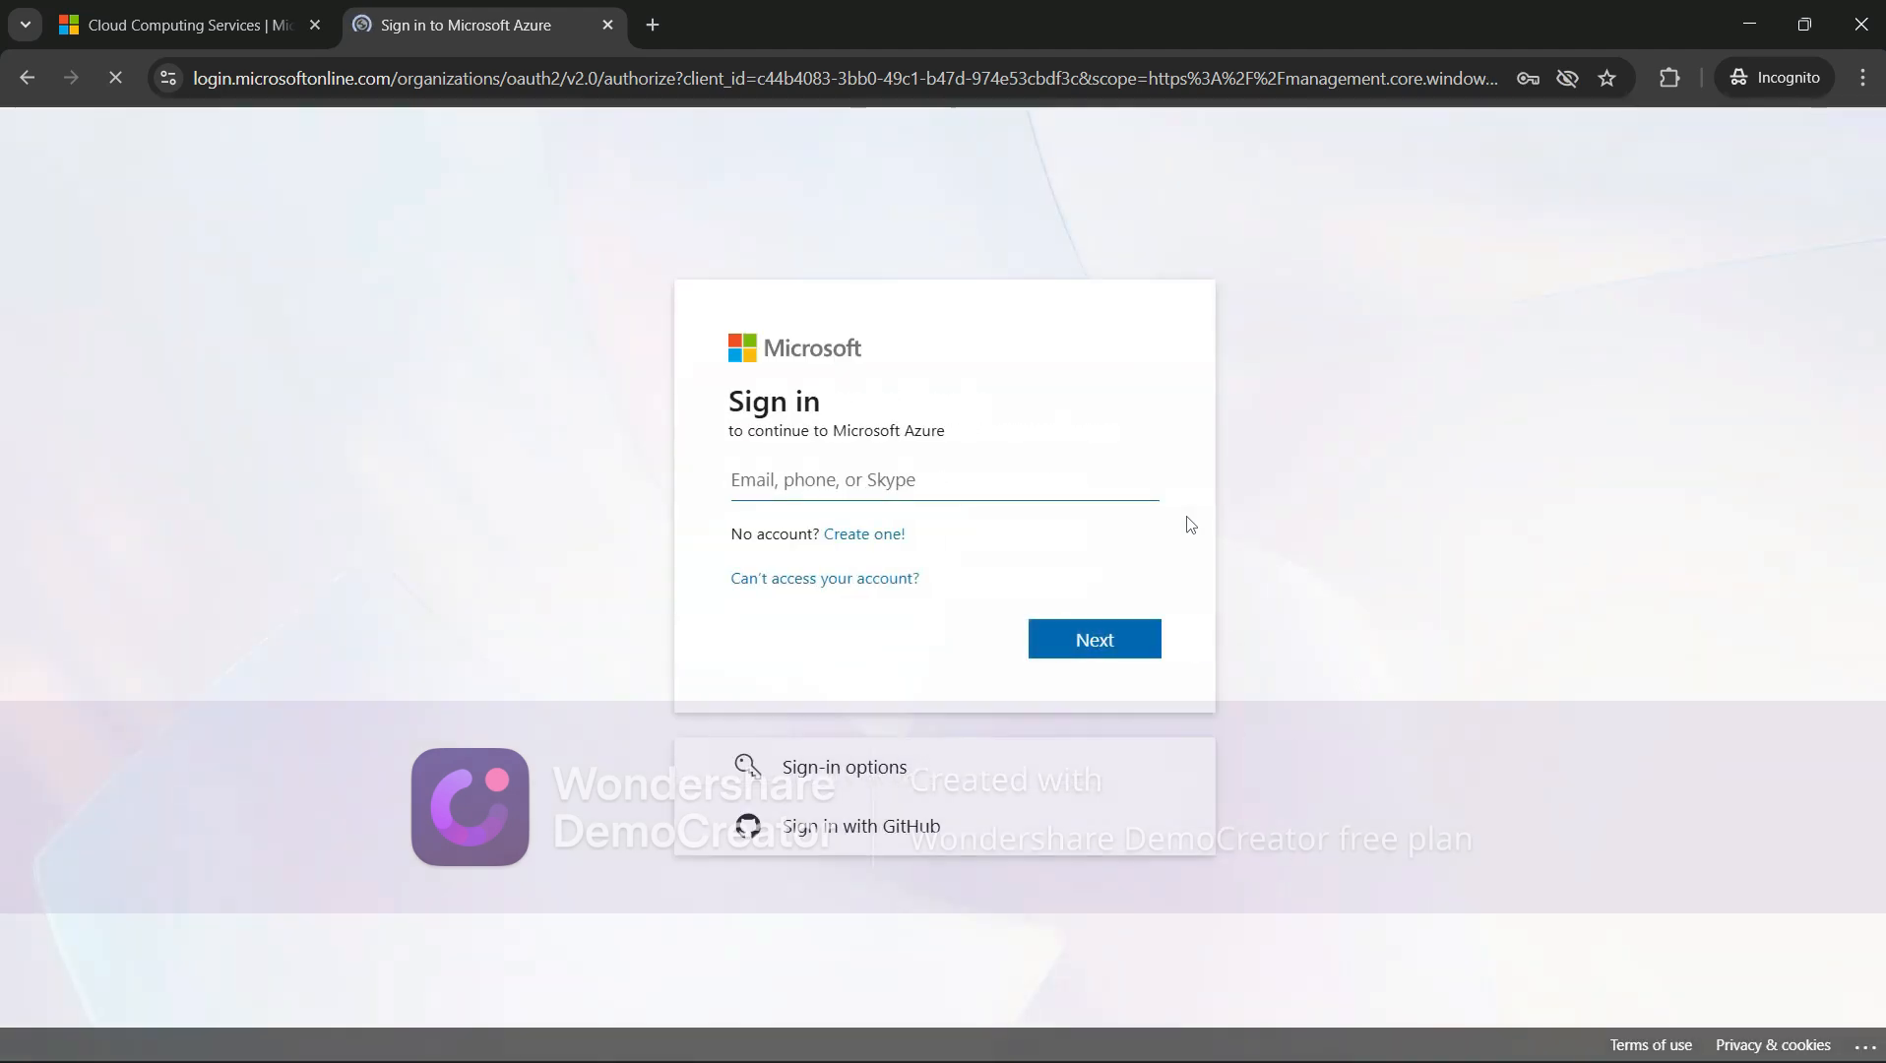
left_click(988, 481)
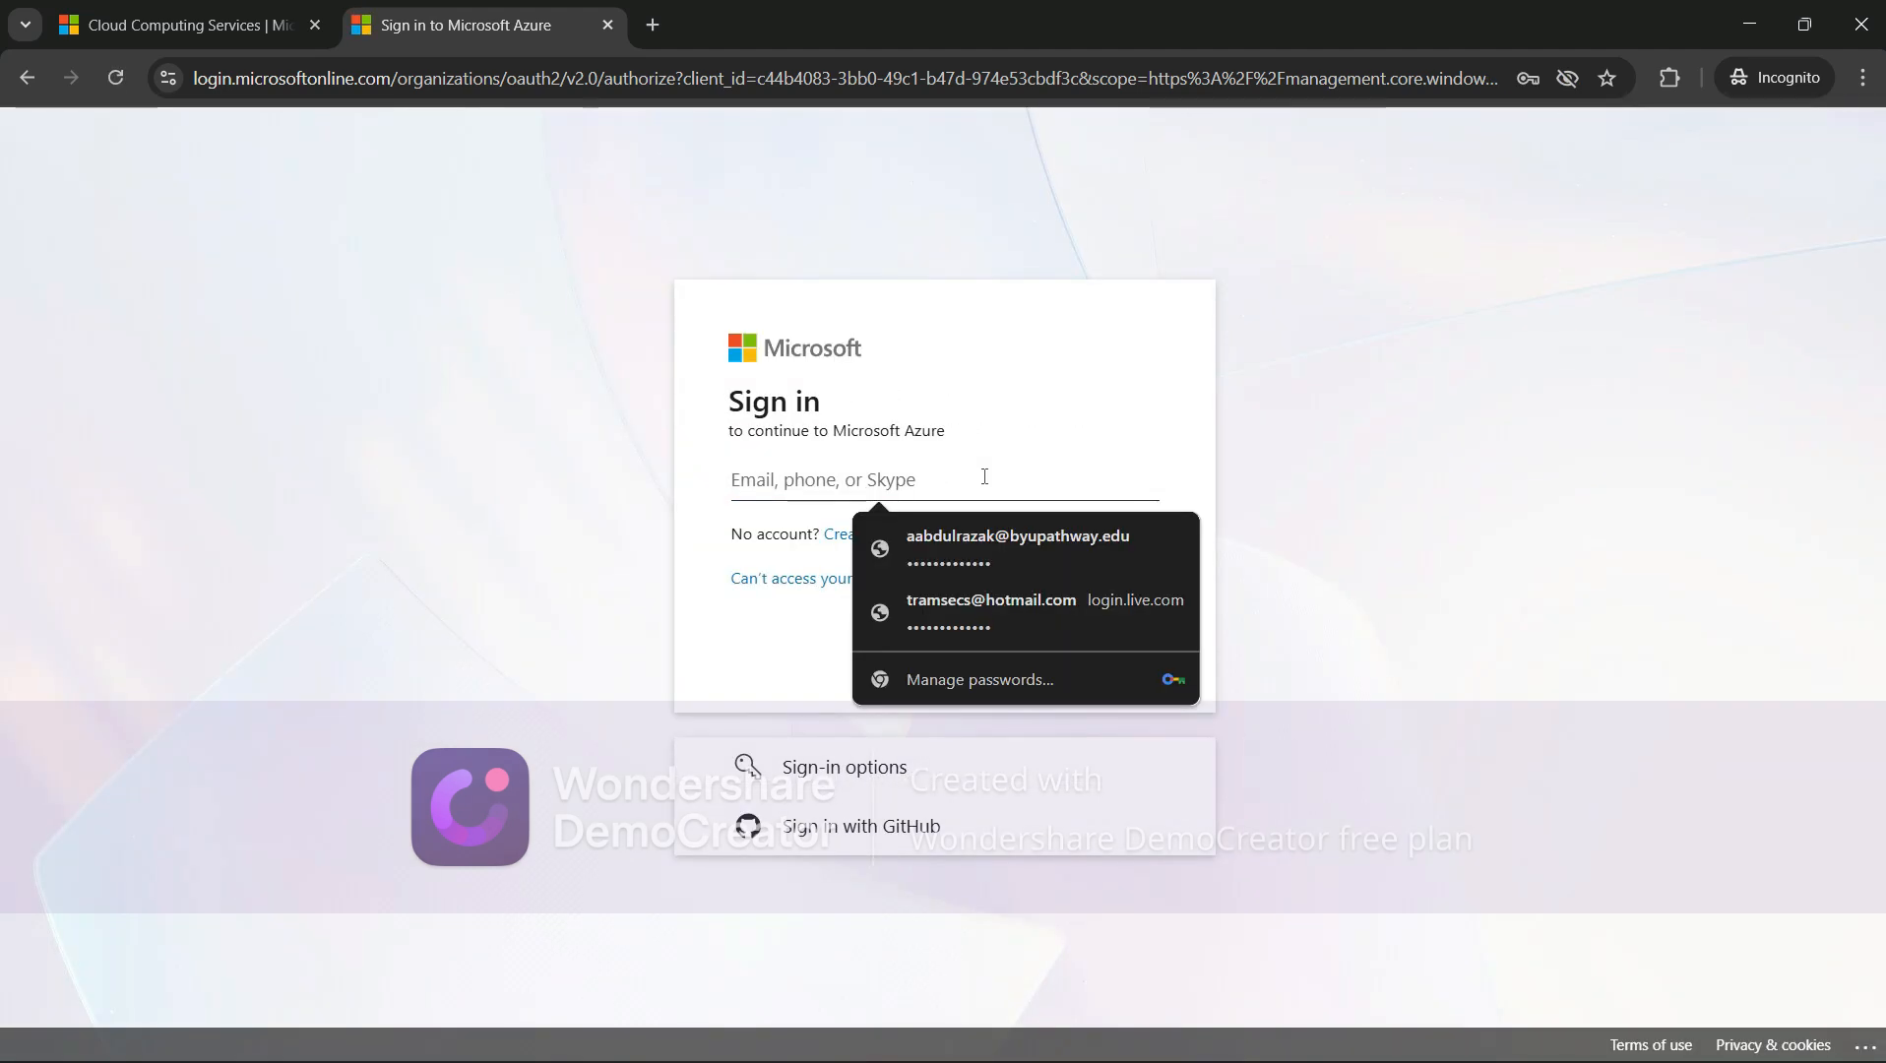
left_click(1009, 558)
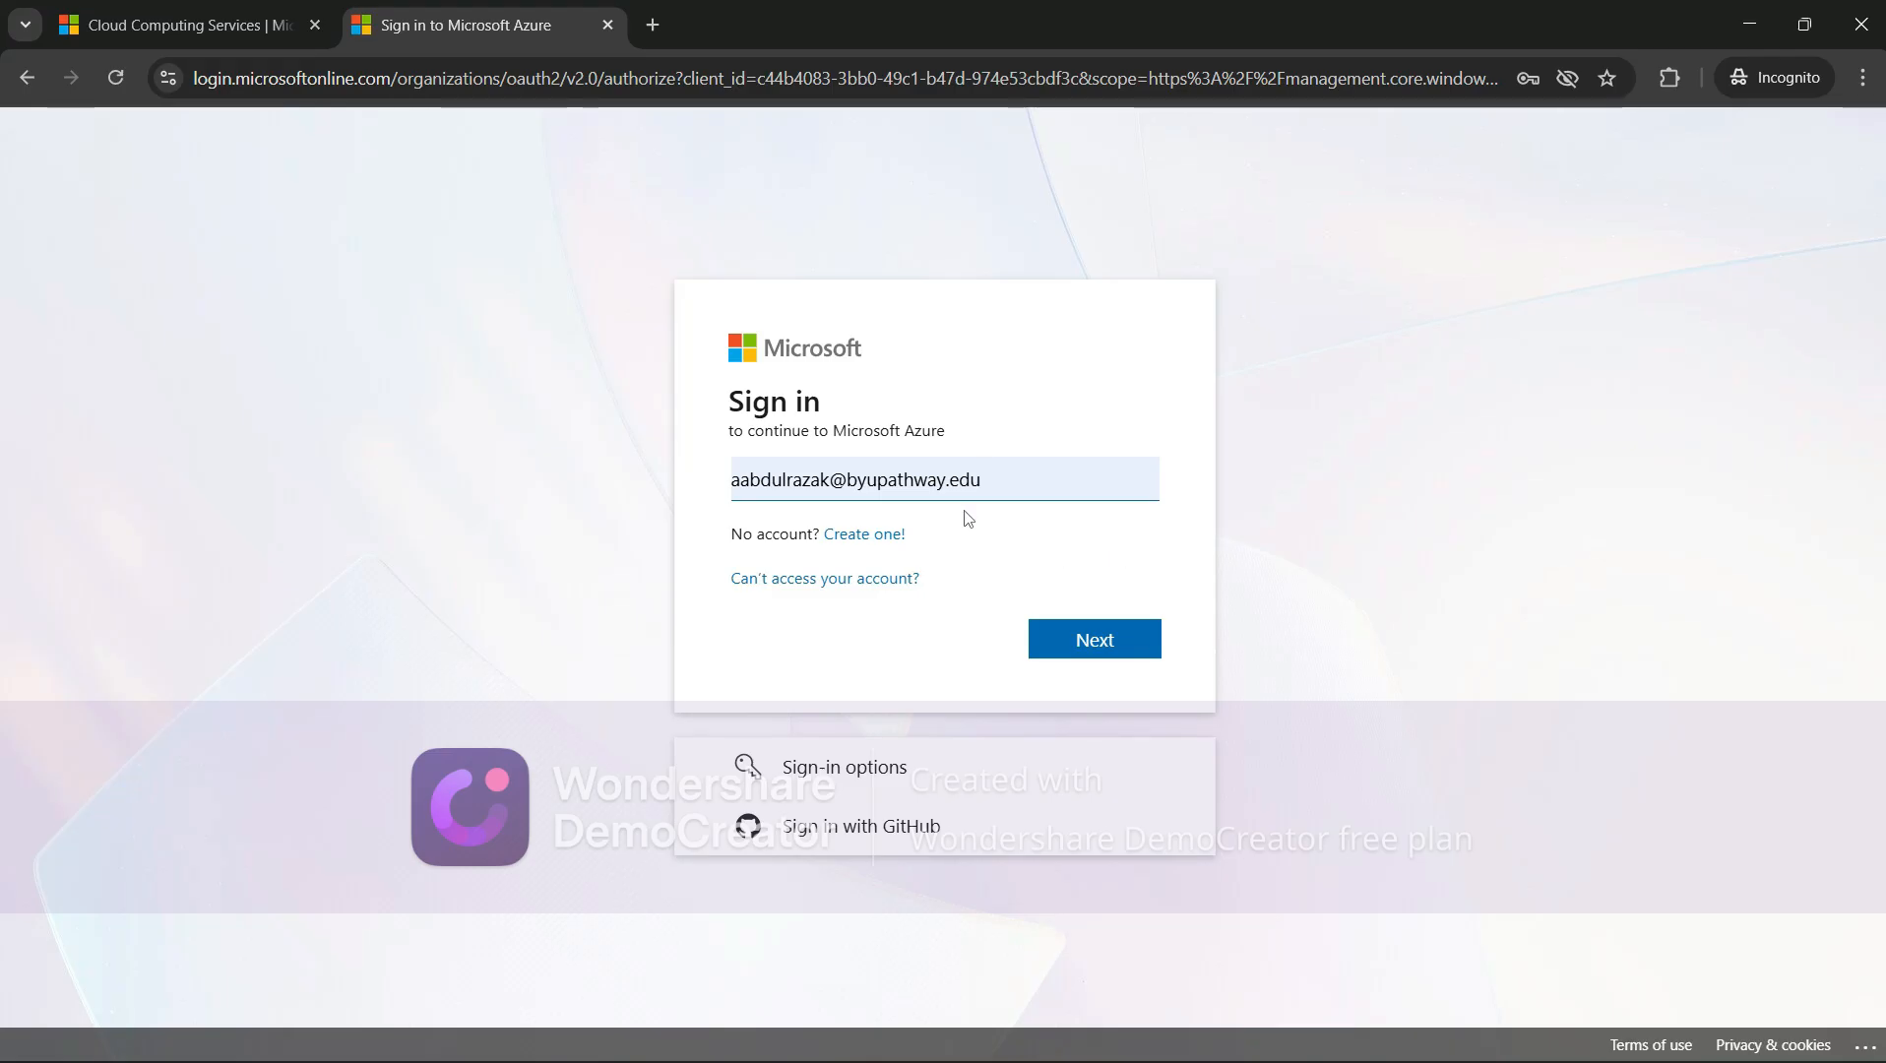
left_click(1123, 641)
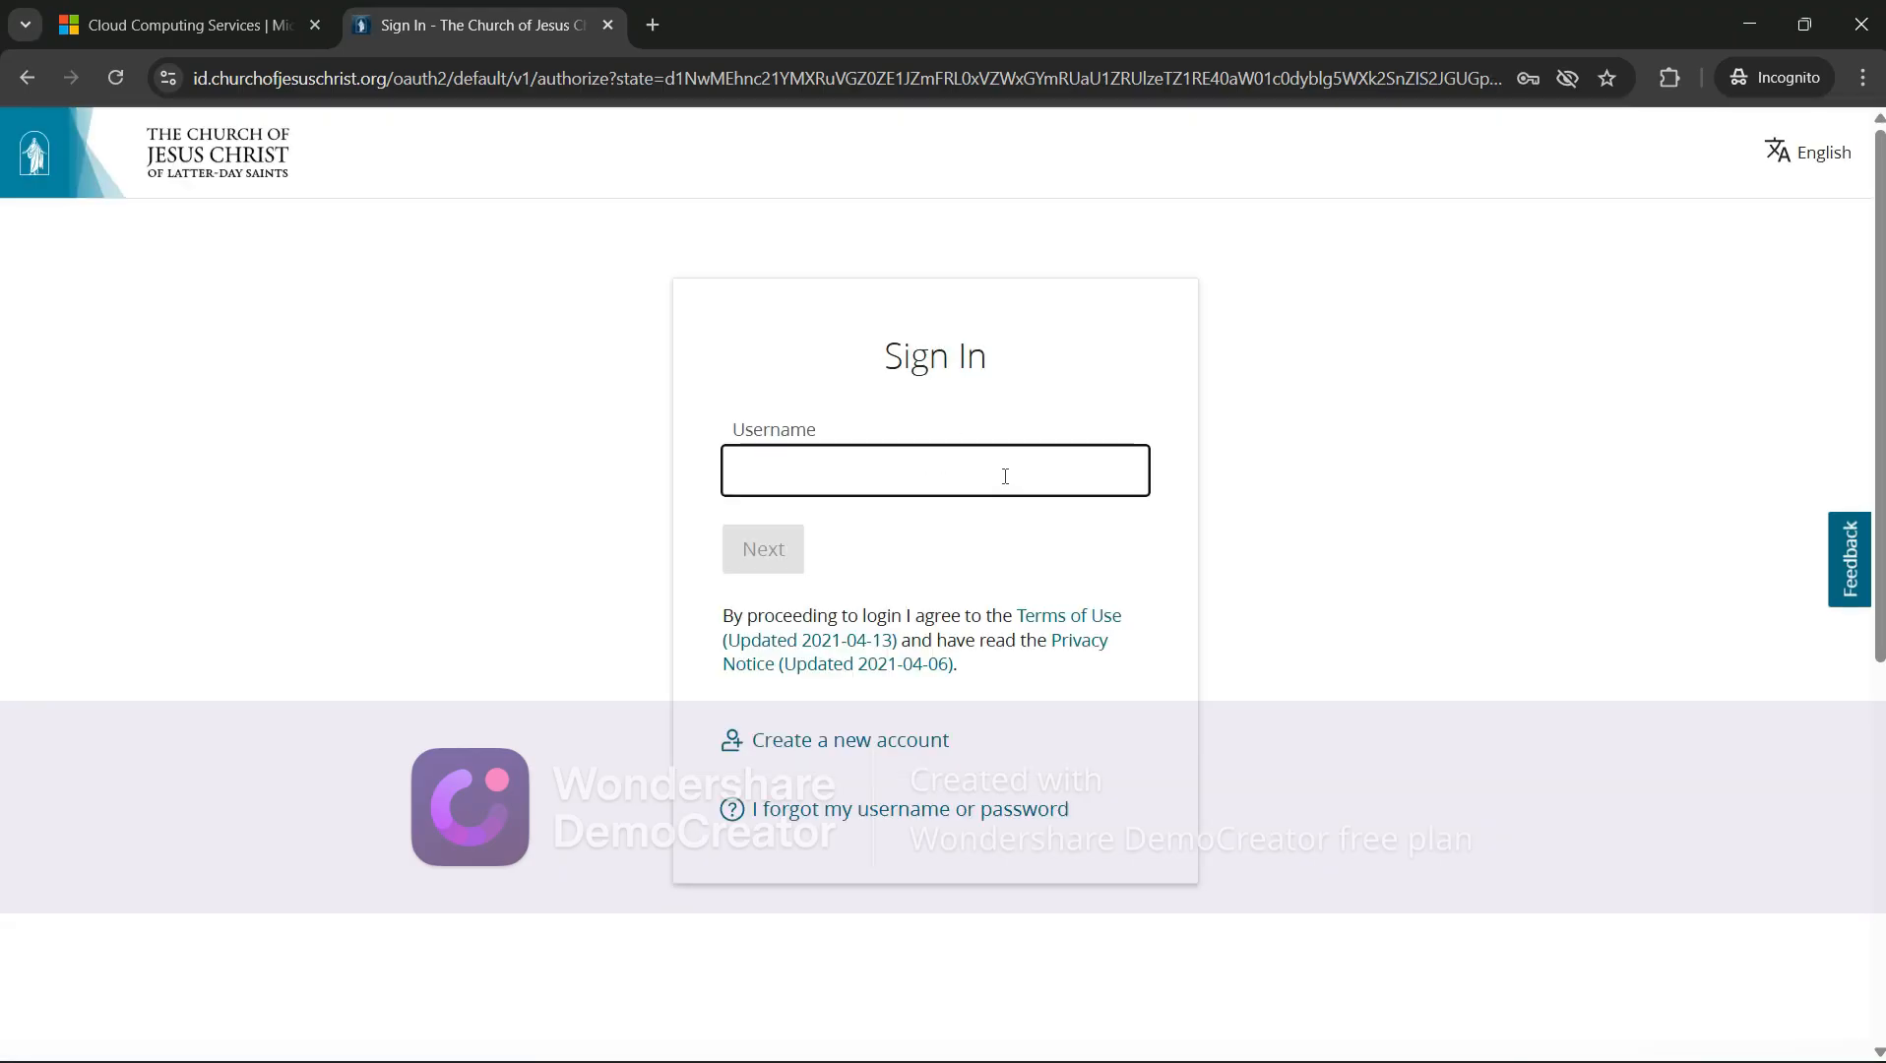
- Sign in on the Church of Jesus Christ page using the saved username and password
left_click(1005, 476)
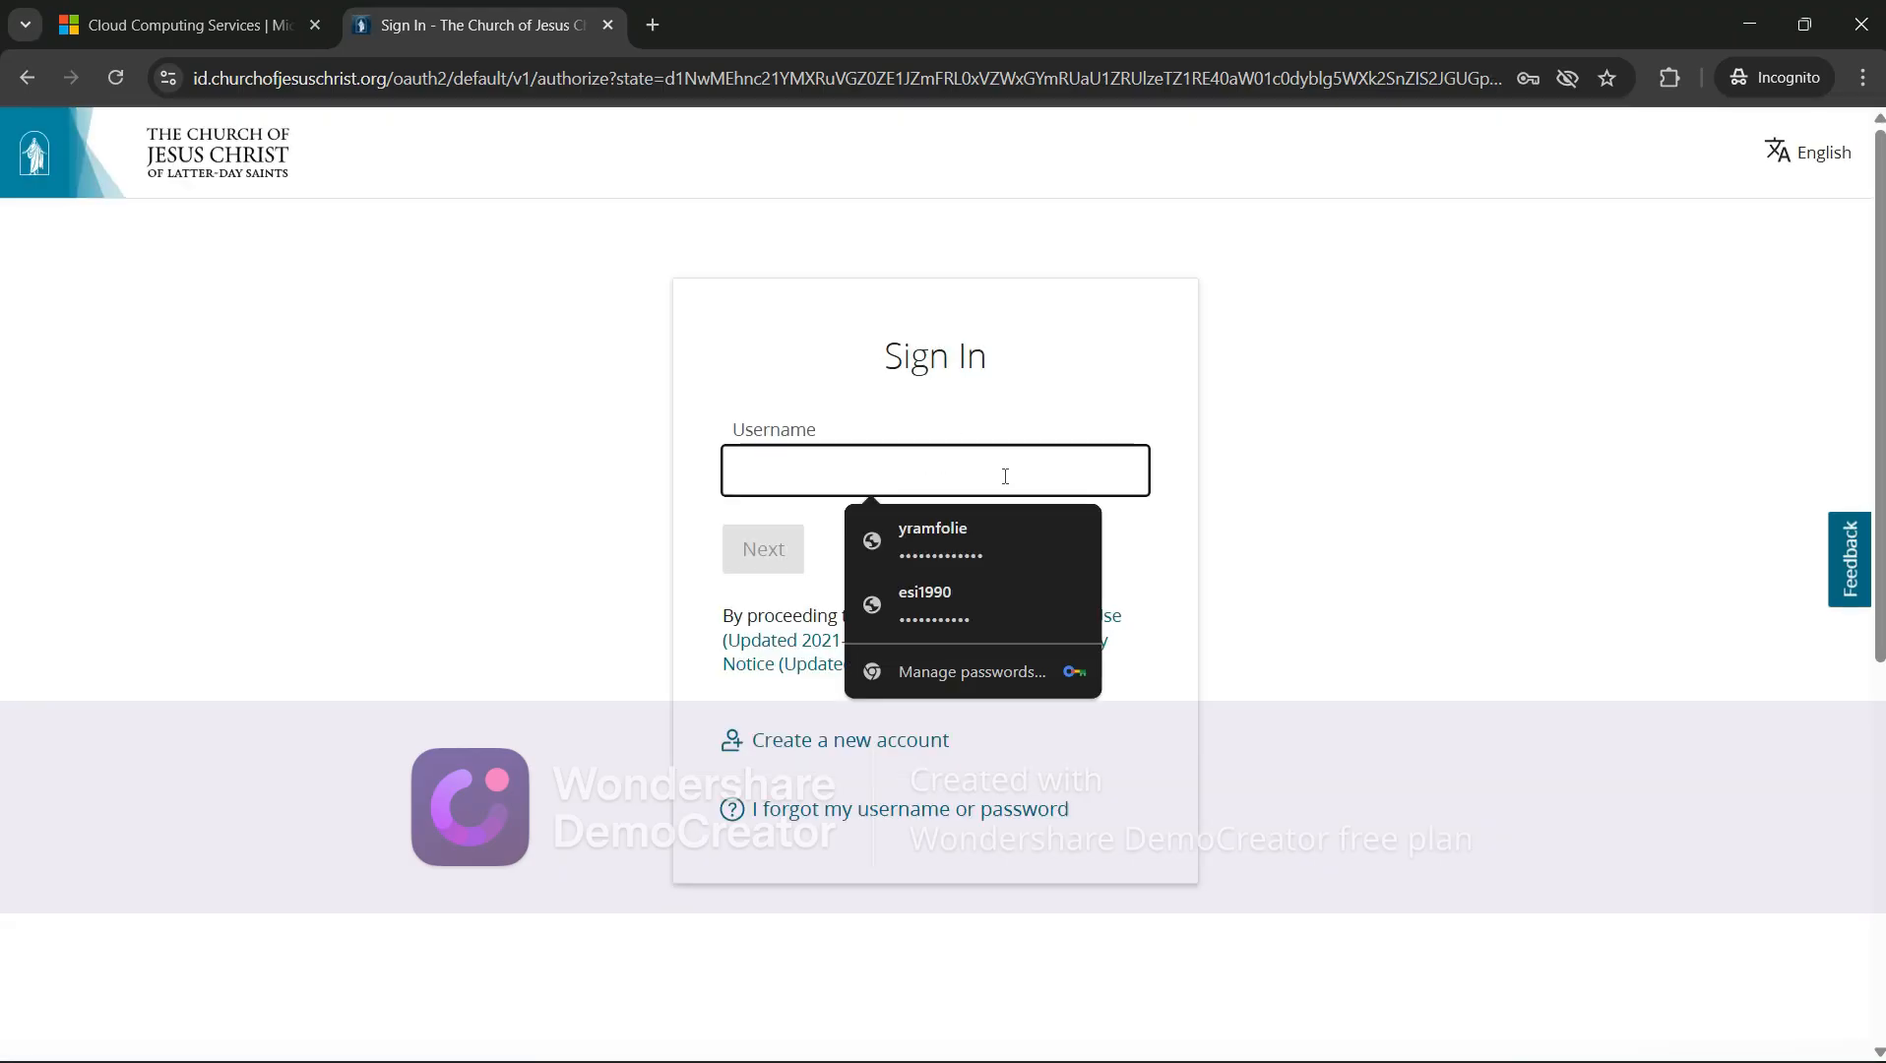
left_click(990, 549)
left_click(786, 549)
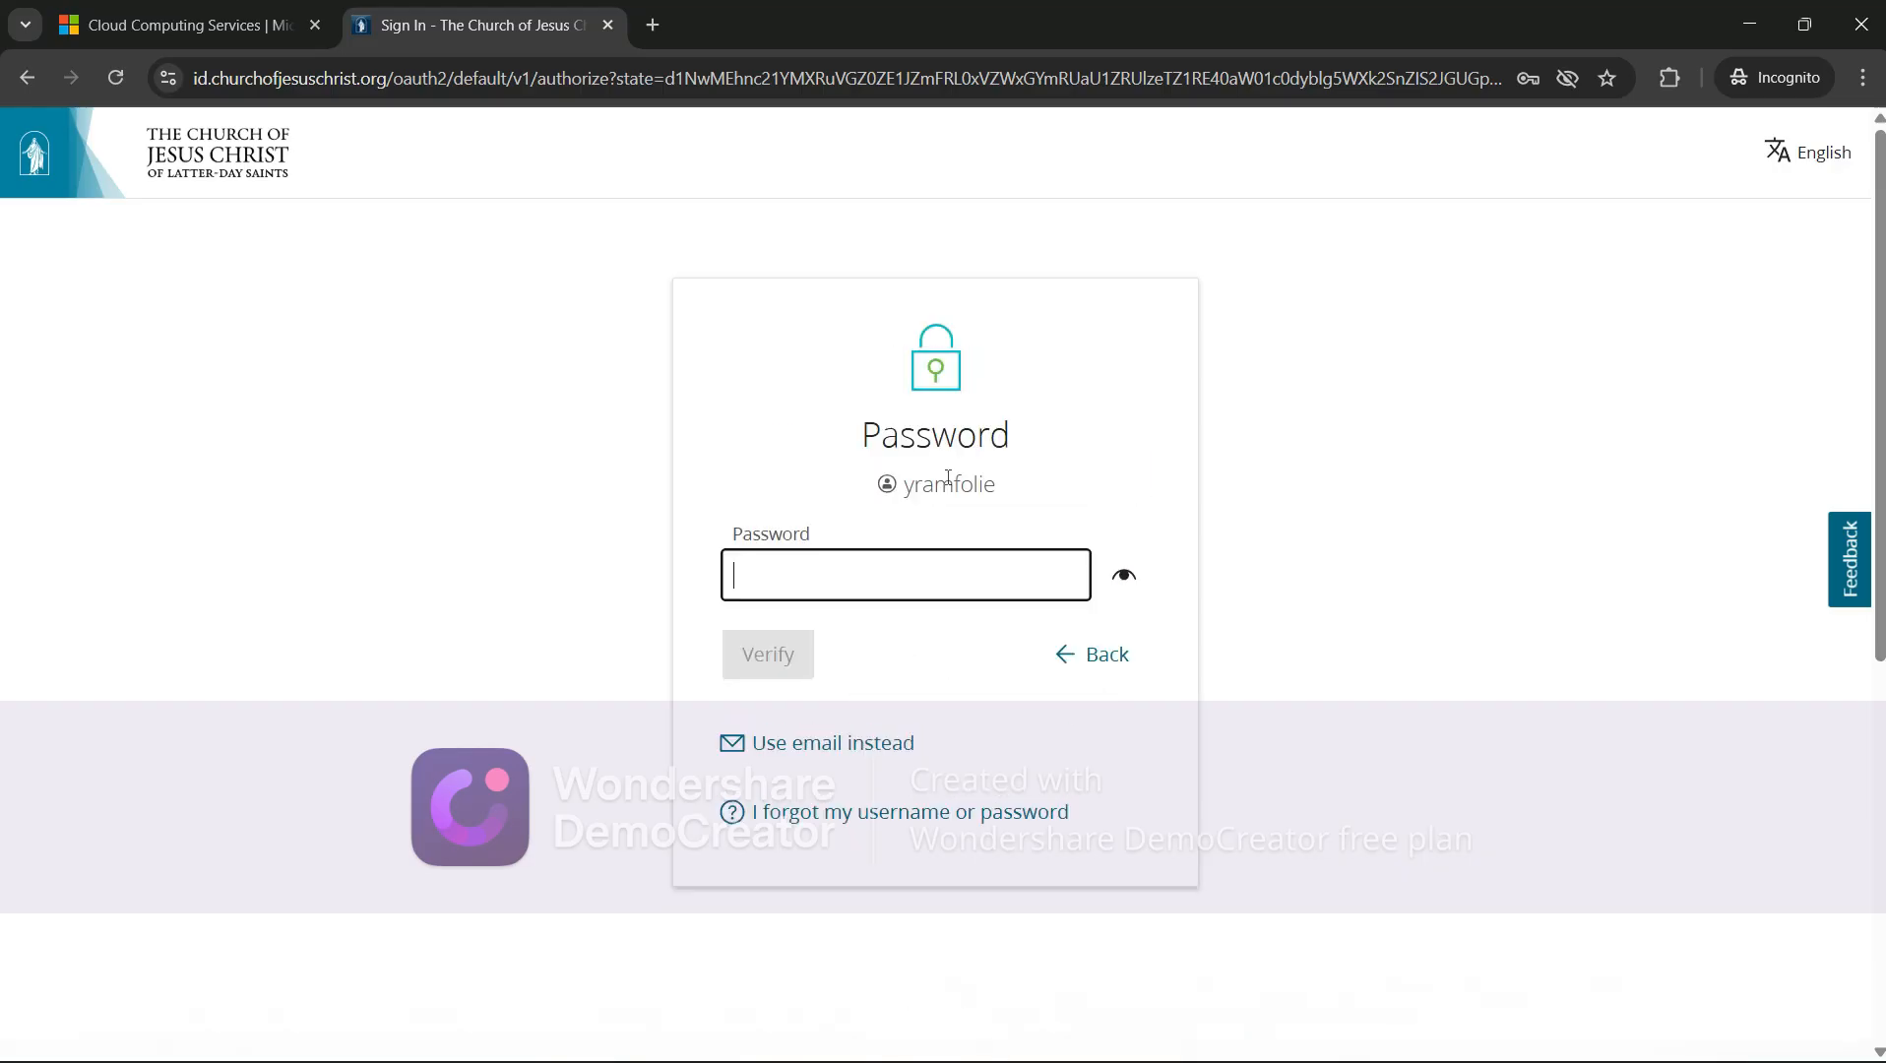
left_click(969, 579)
left_click(953, 655)
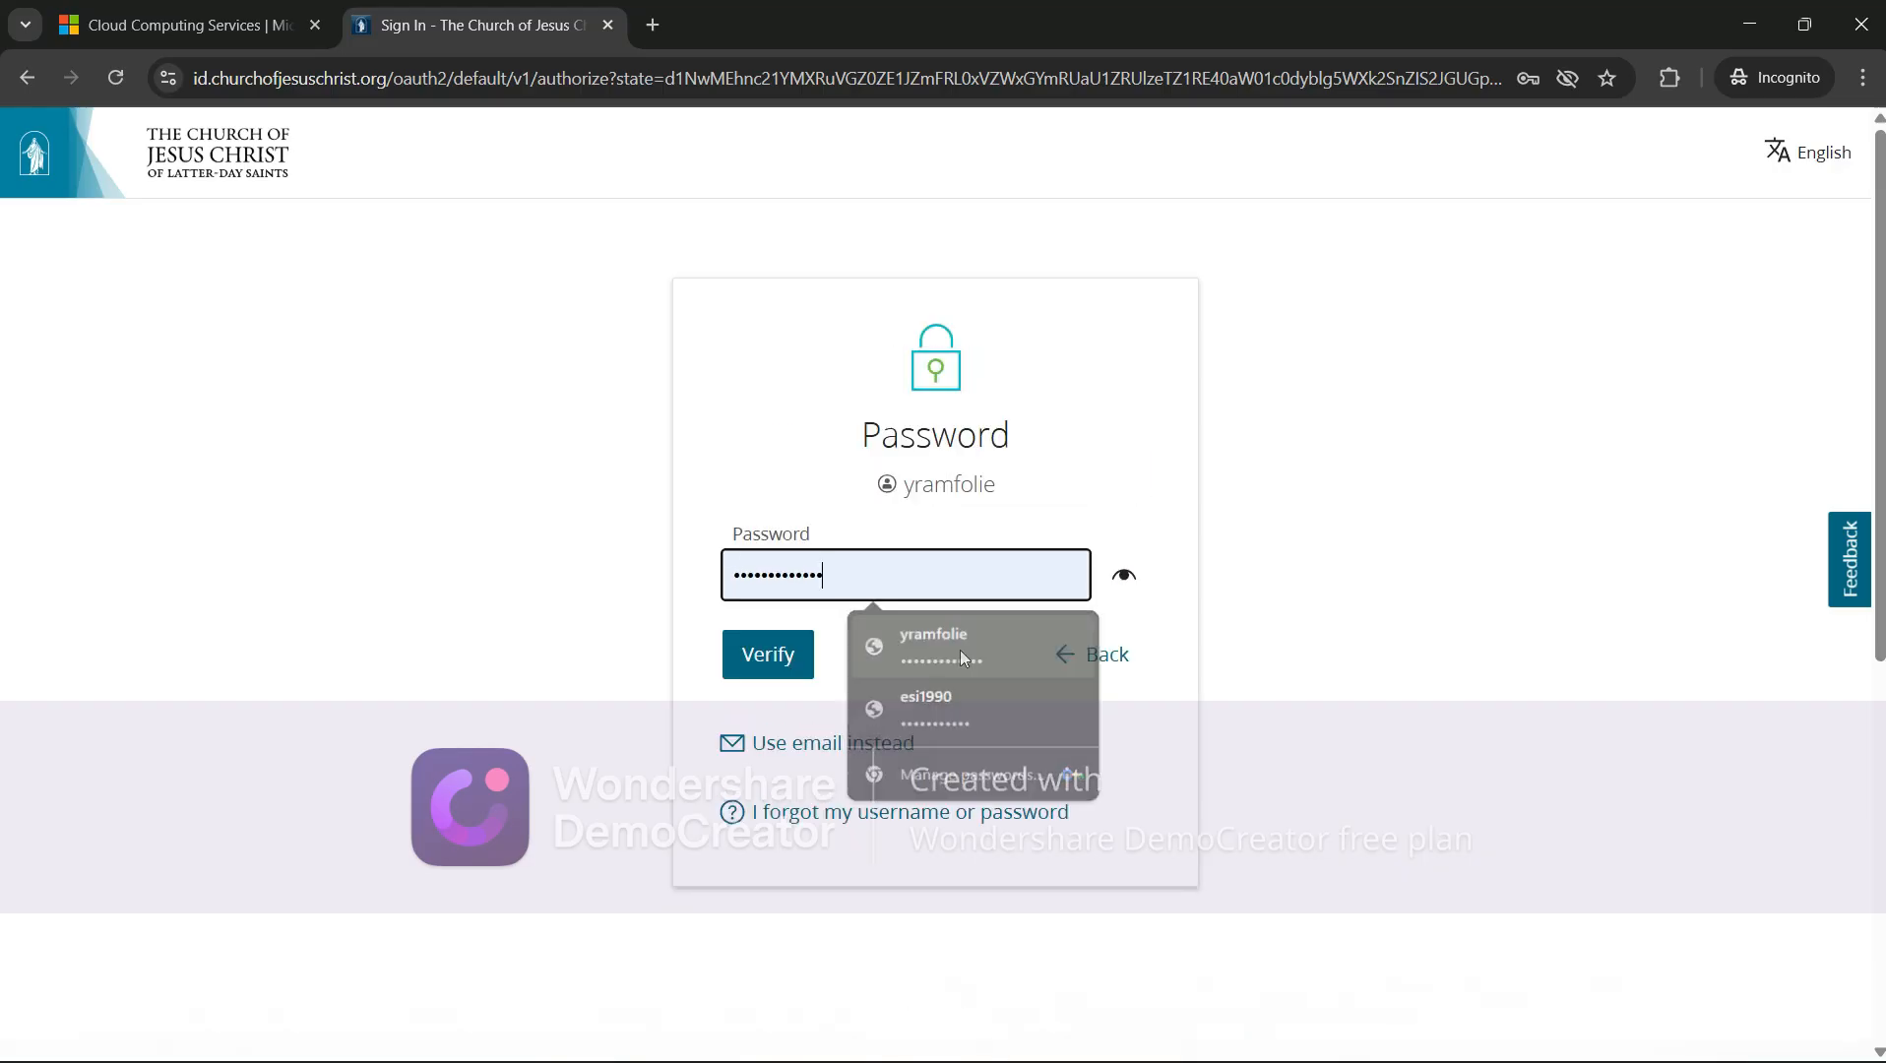
left_click(770, 662)
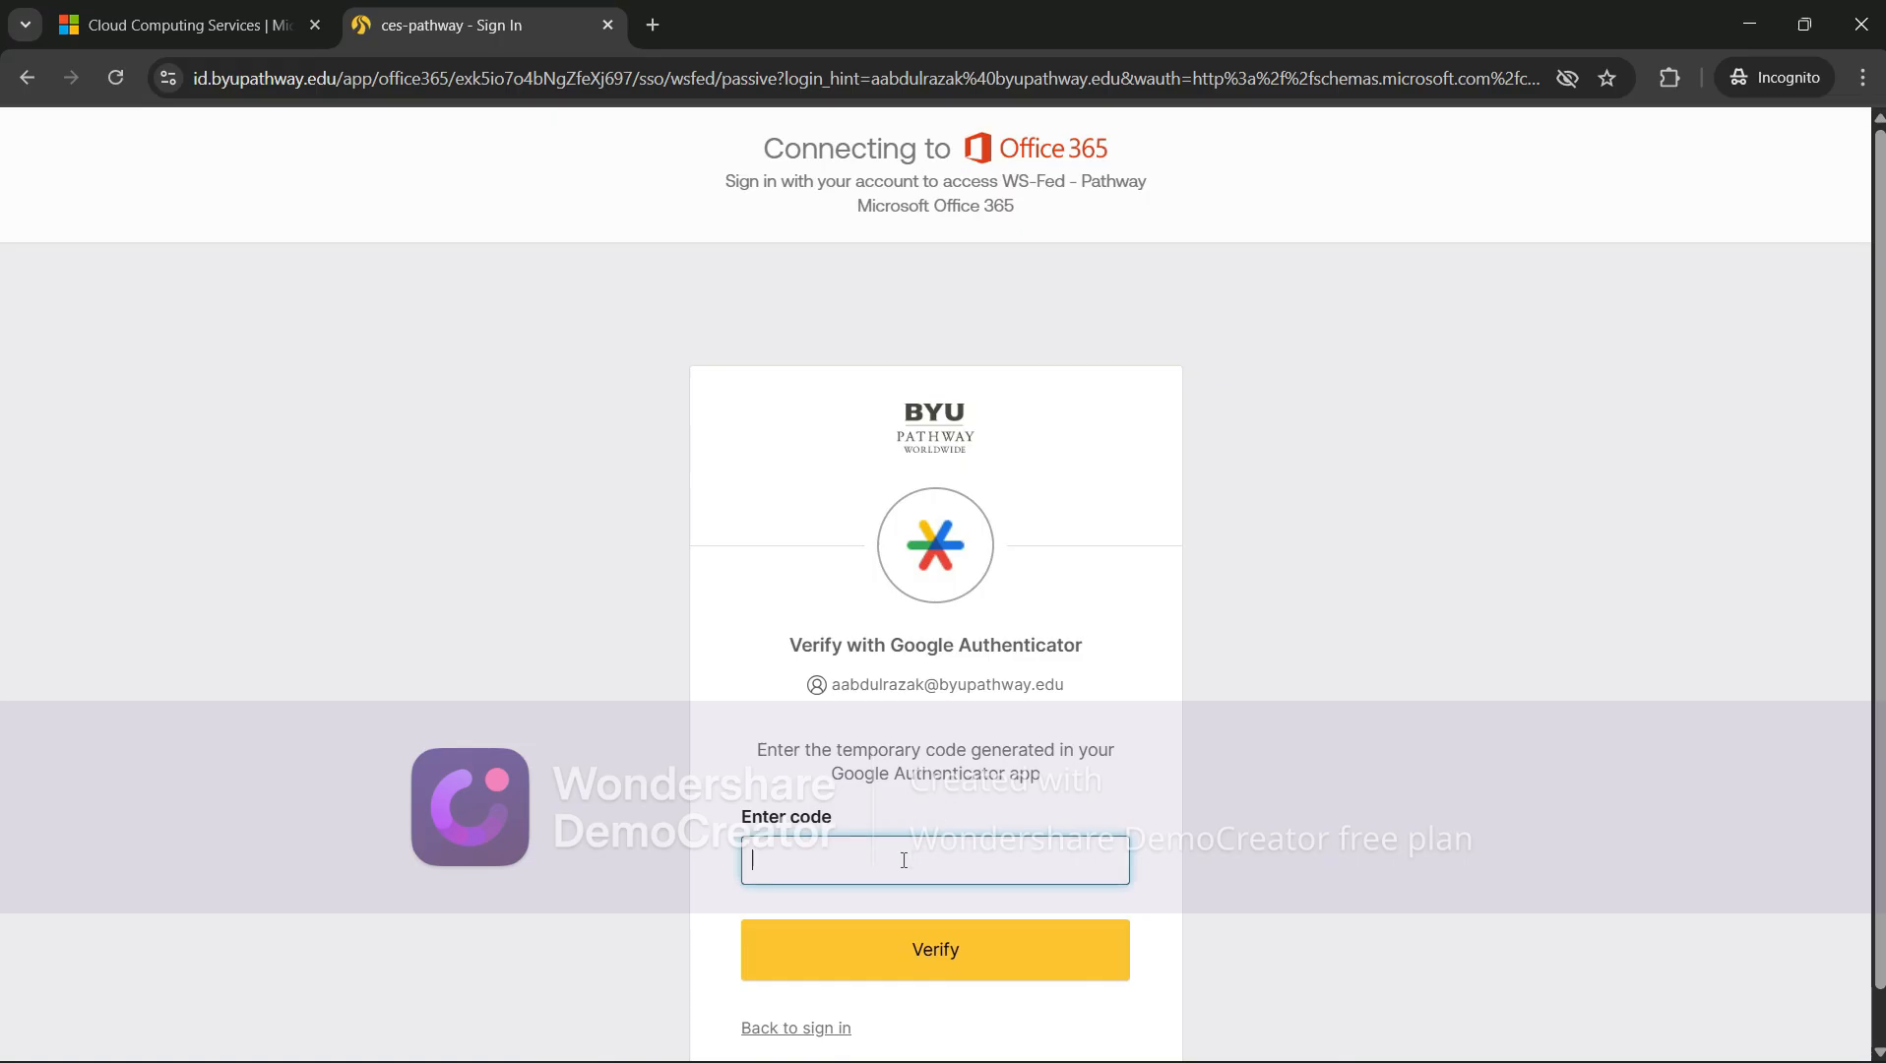
- Enter the Google Authenticator code and confirm the school account to reach Azure Home
left_click(934, 959)
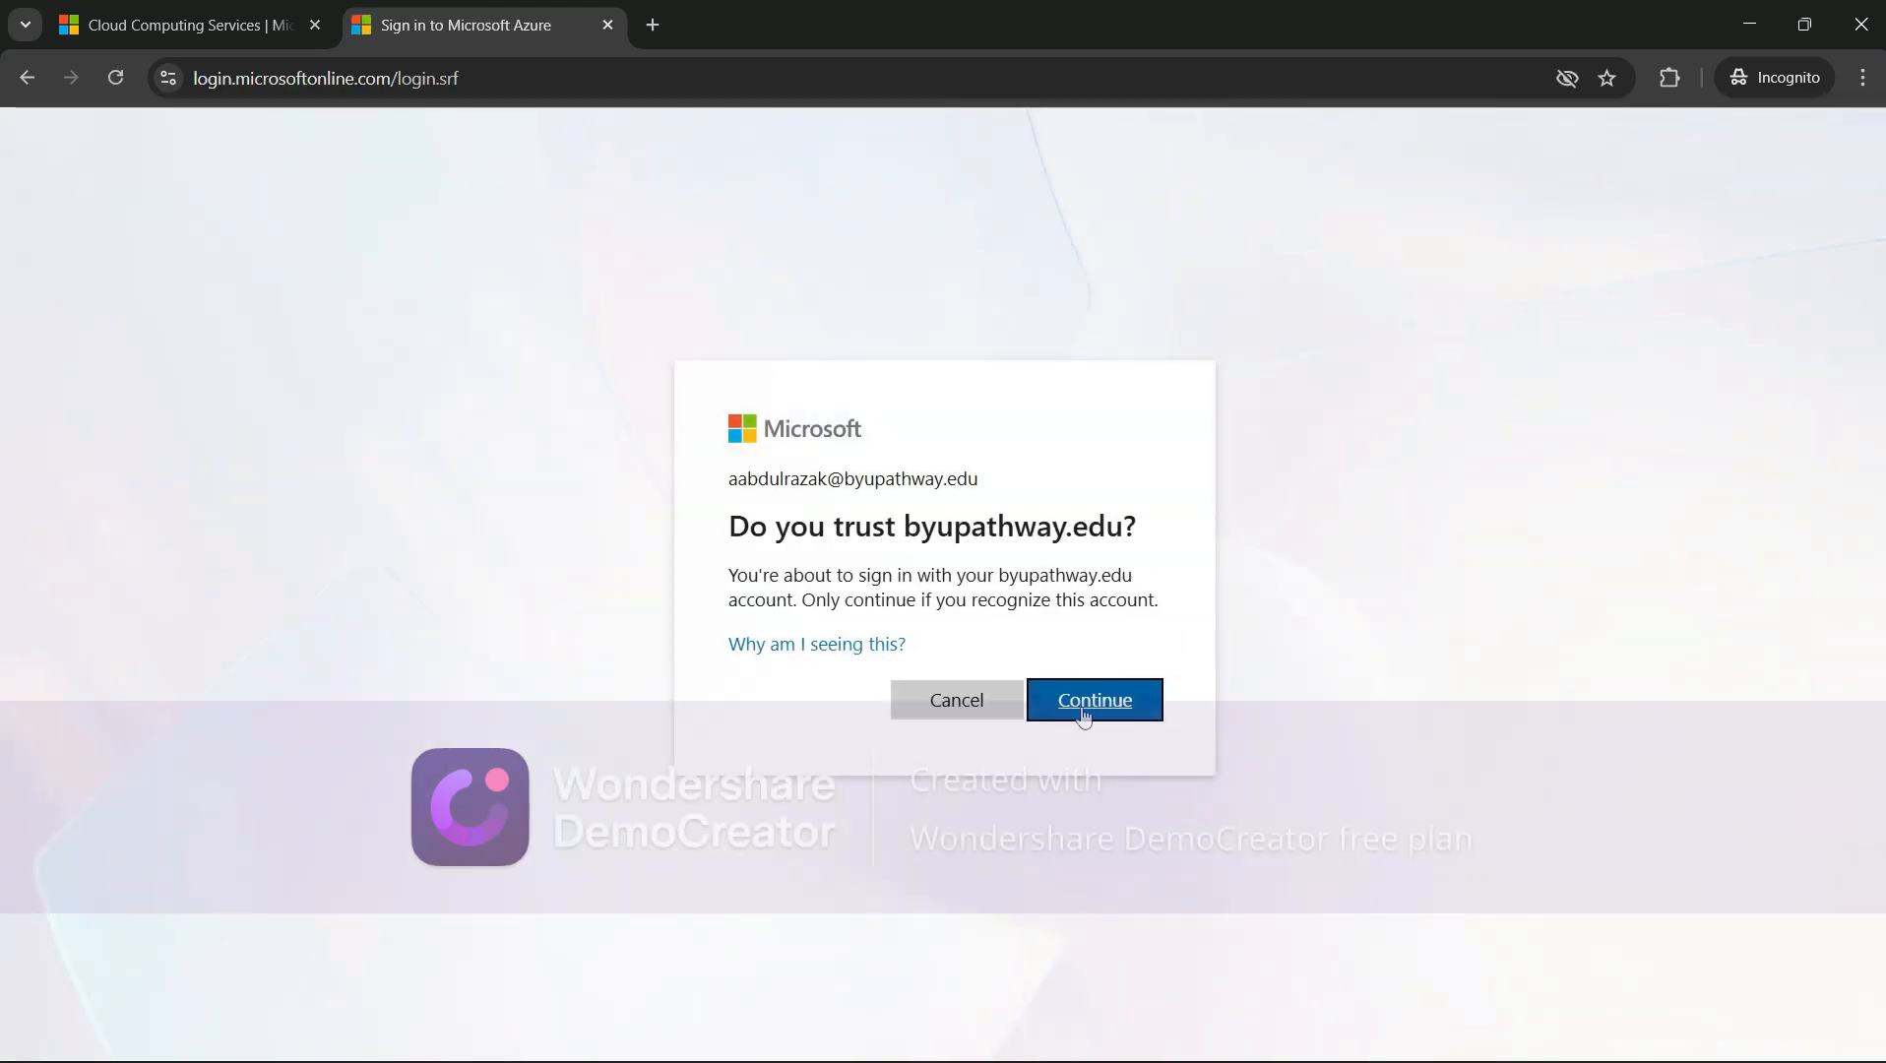
left_click(1119, 705)
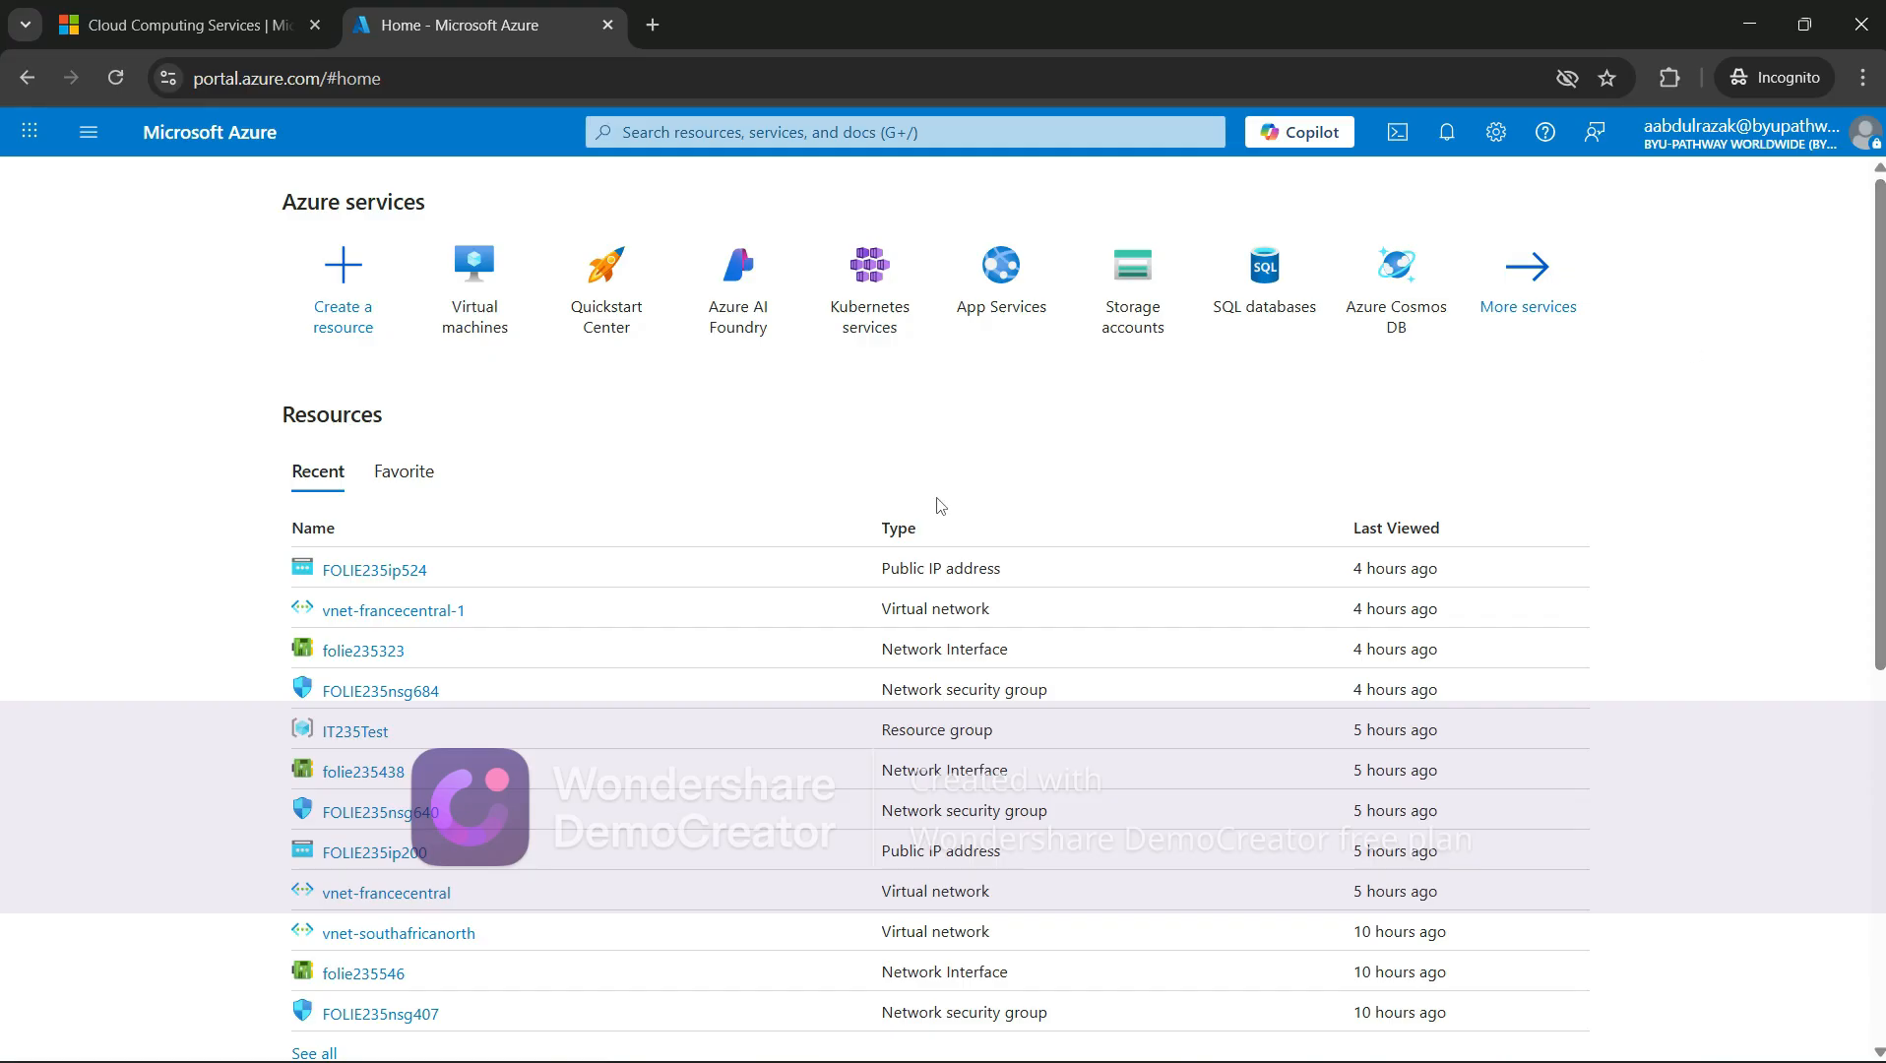
- From the Virtual machines list, choose Create > Virtual machine
mouse_move(469, 293)
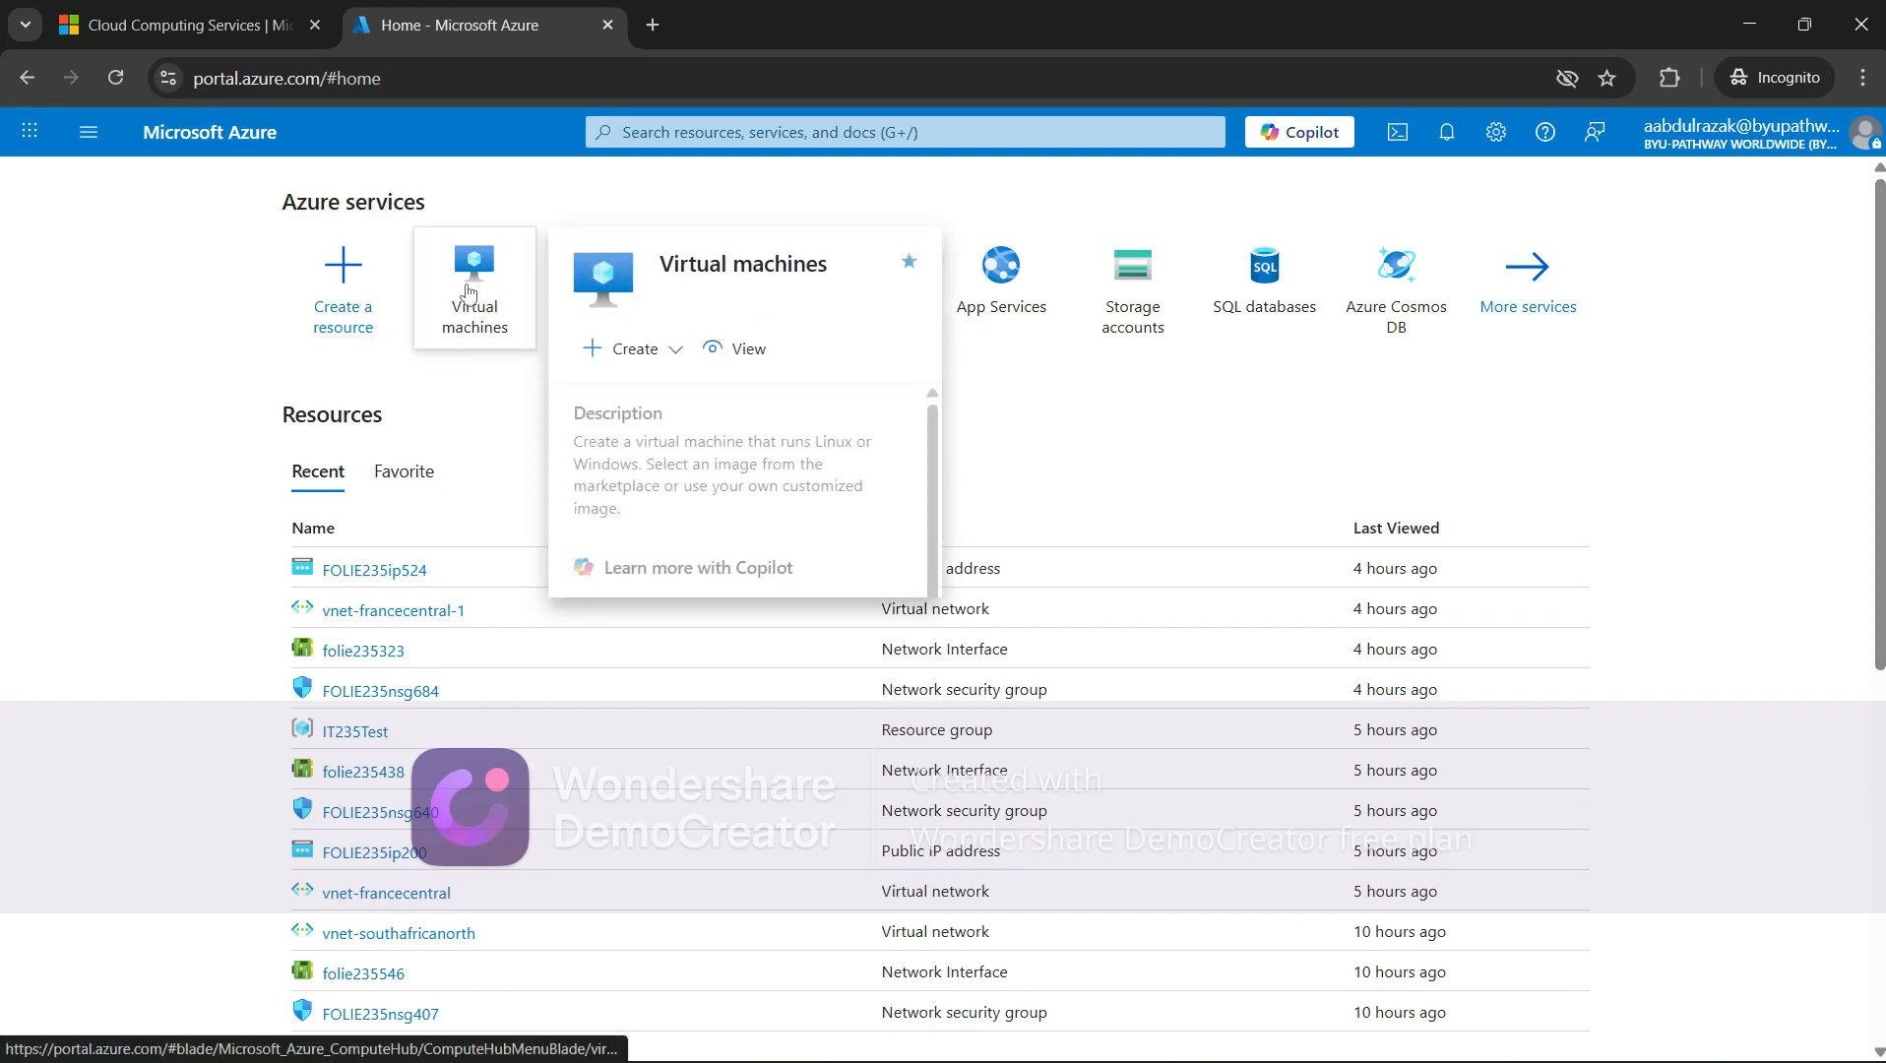
left_click(469, 293)
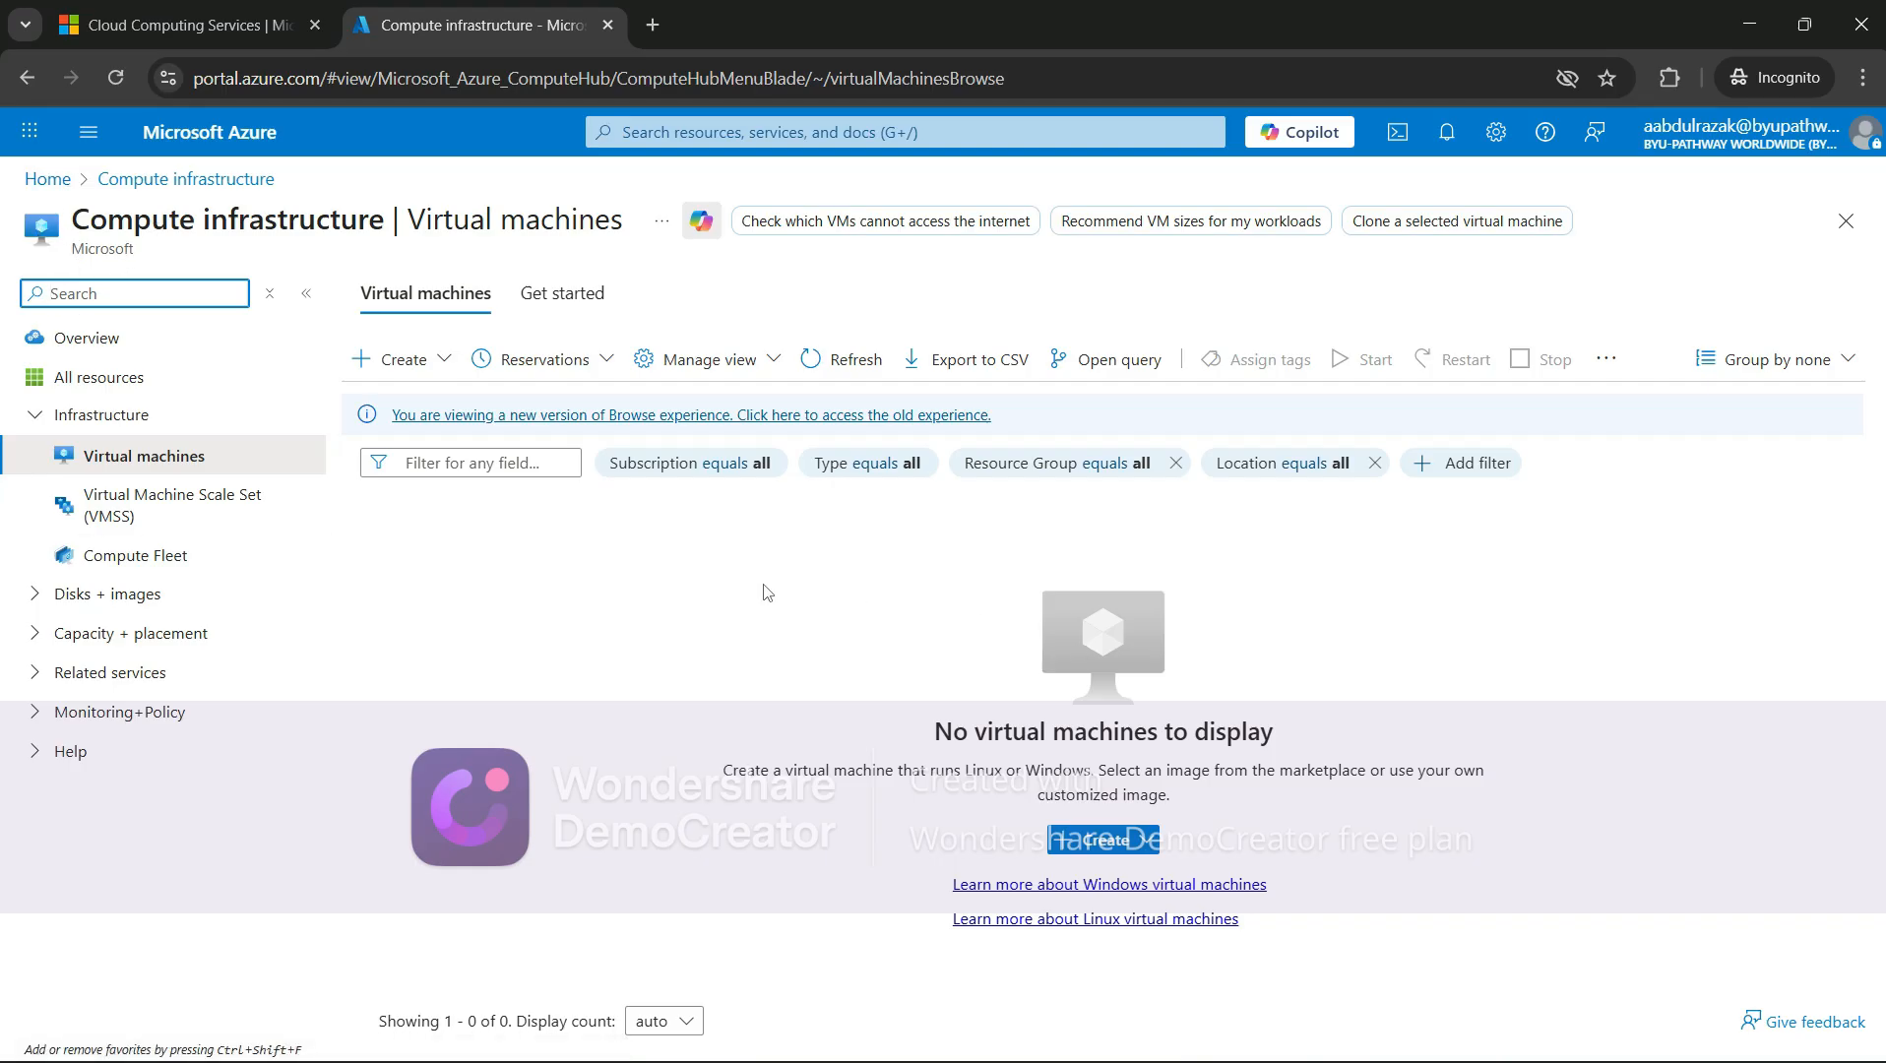
left_click(1085, 845)
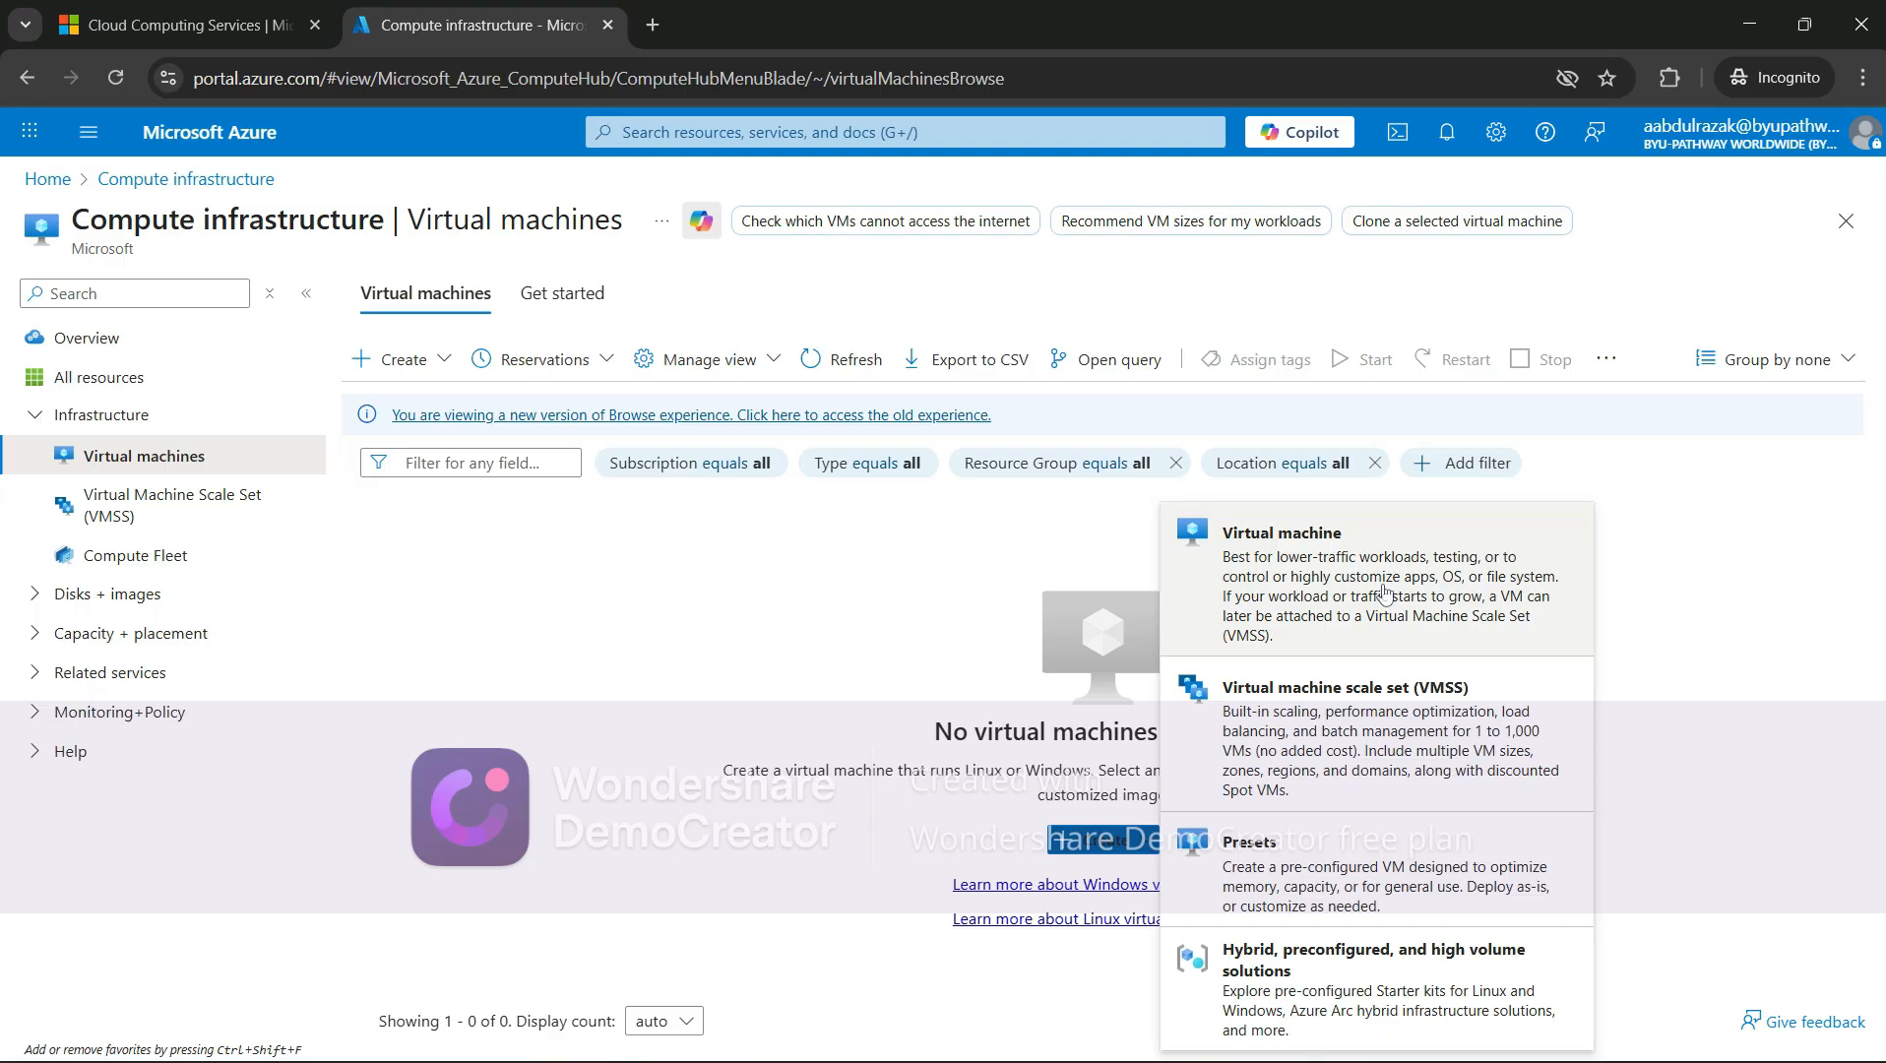
left_click(1389, 568)
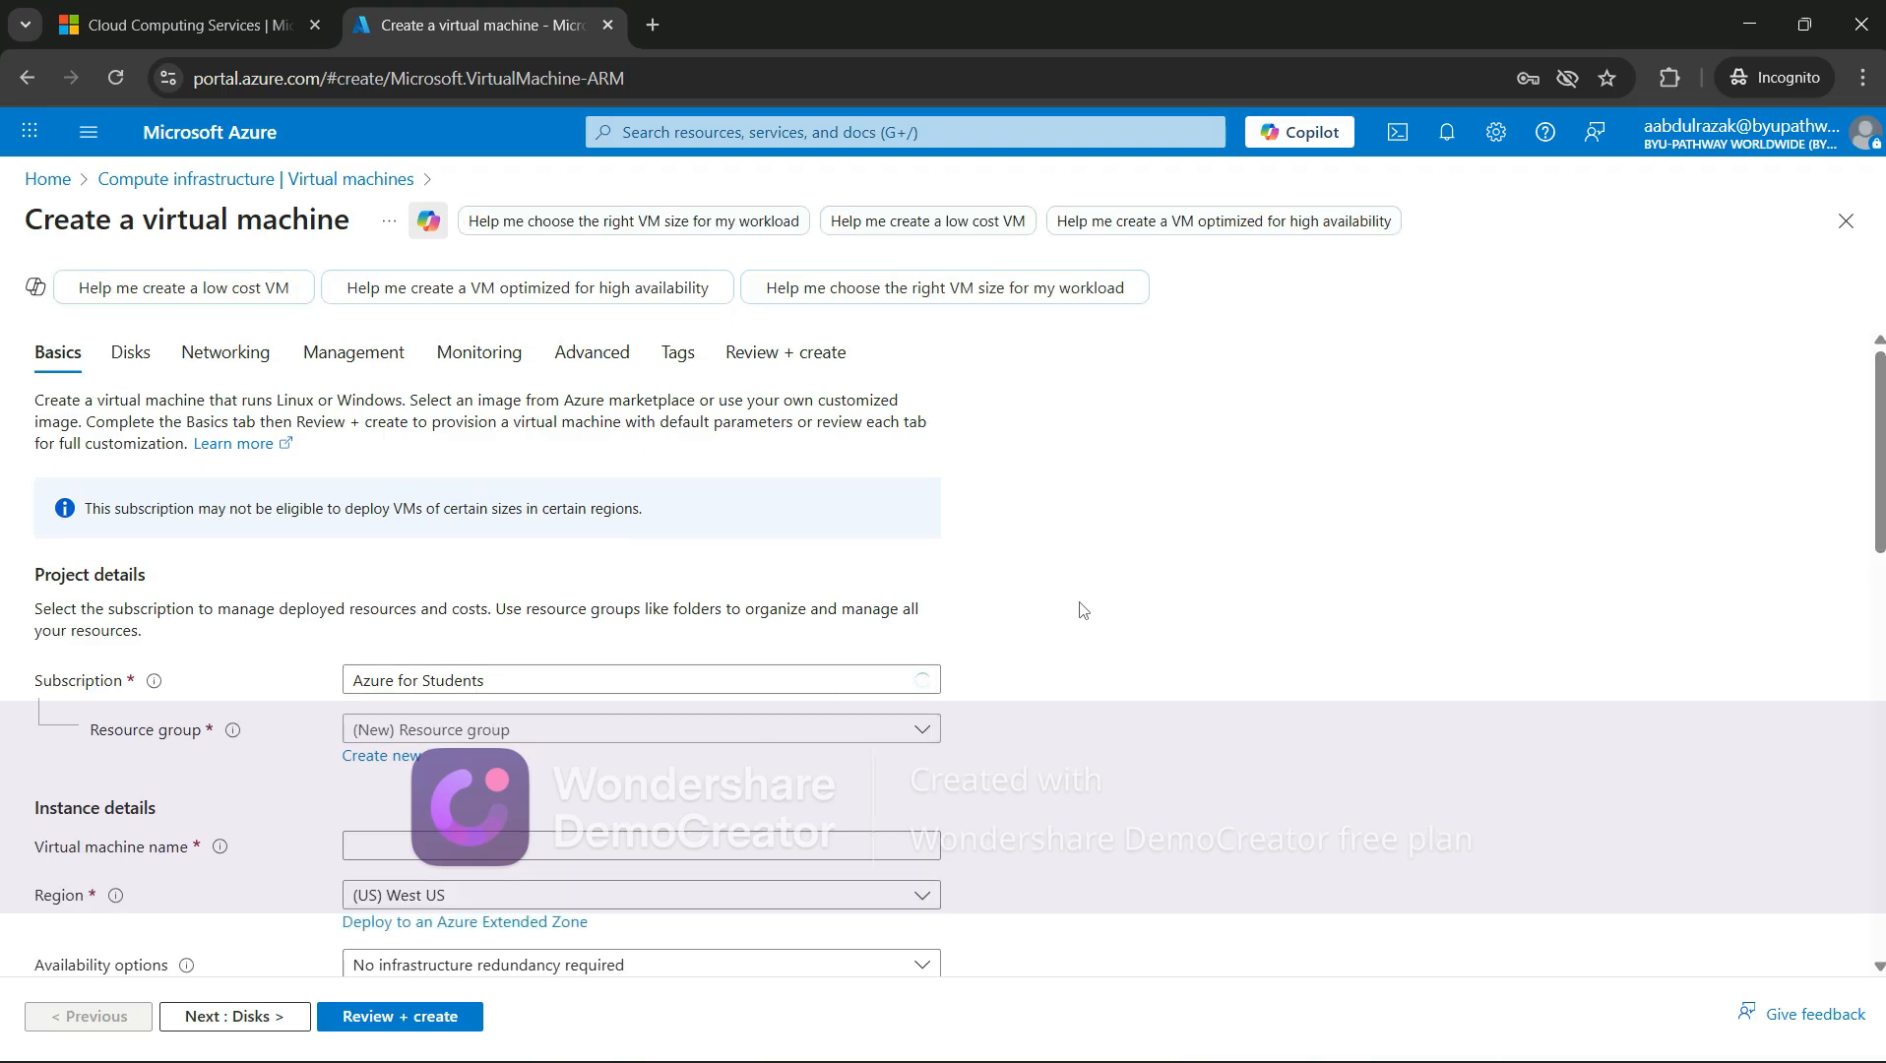
- Put the VM in resource group IT235Test and name it FOLIE235
scroll(1083, 610, "down", 1)
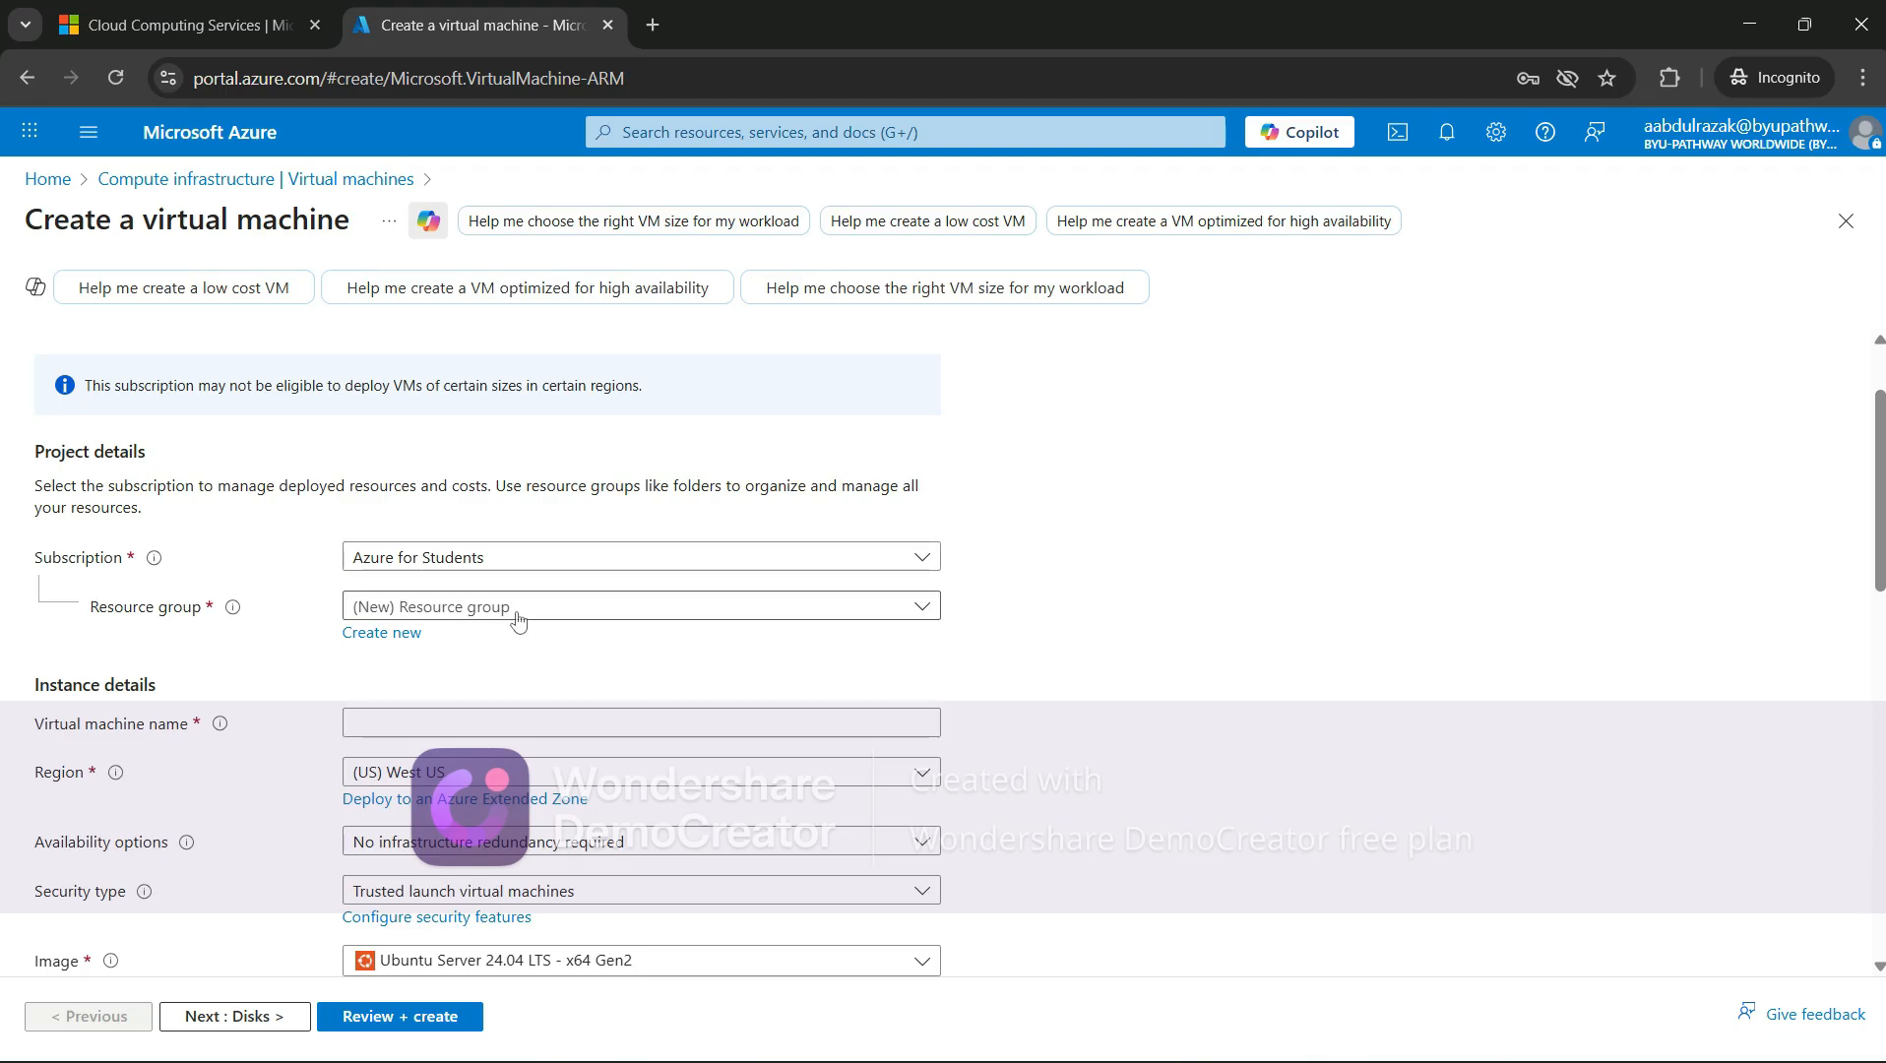
left_click(861, 608)
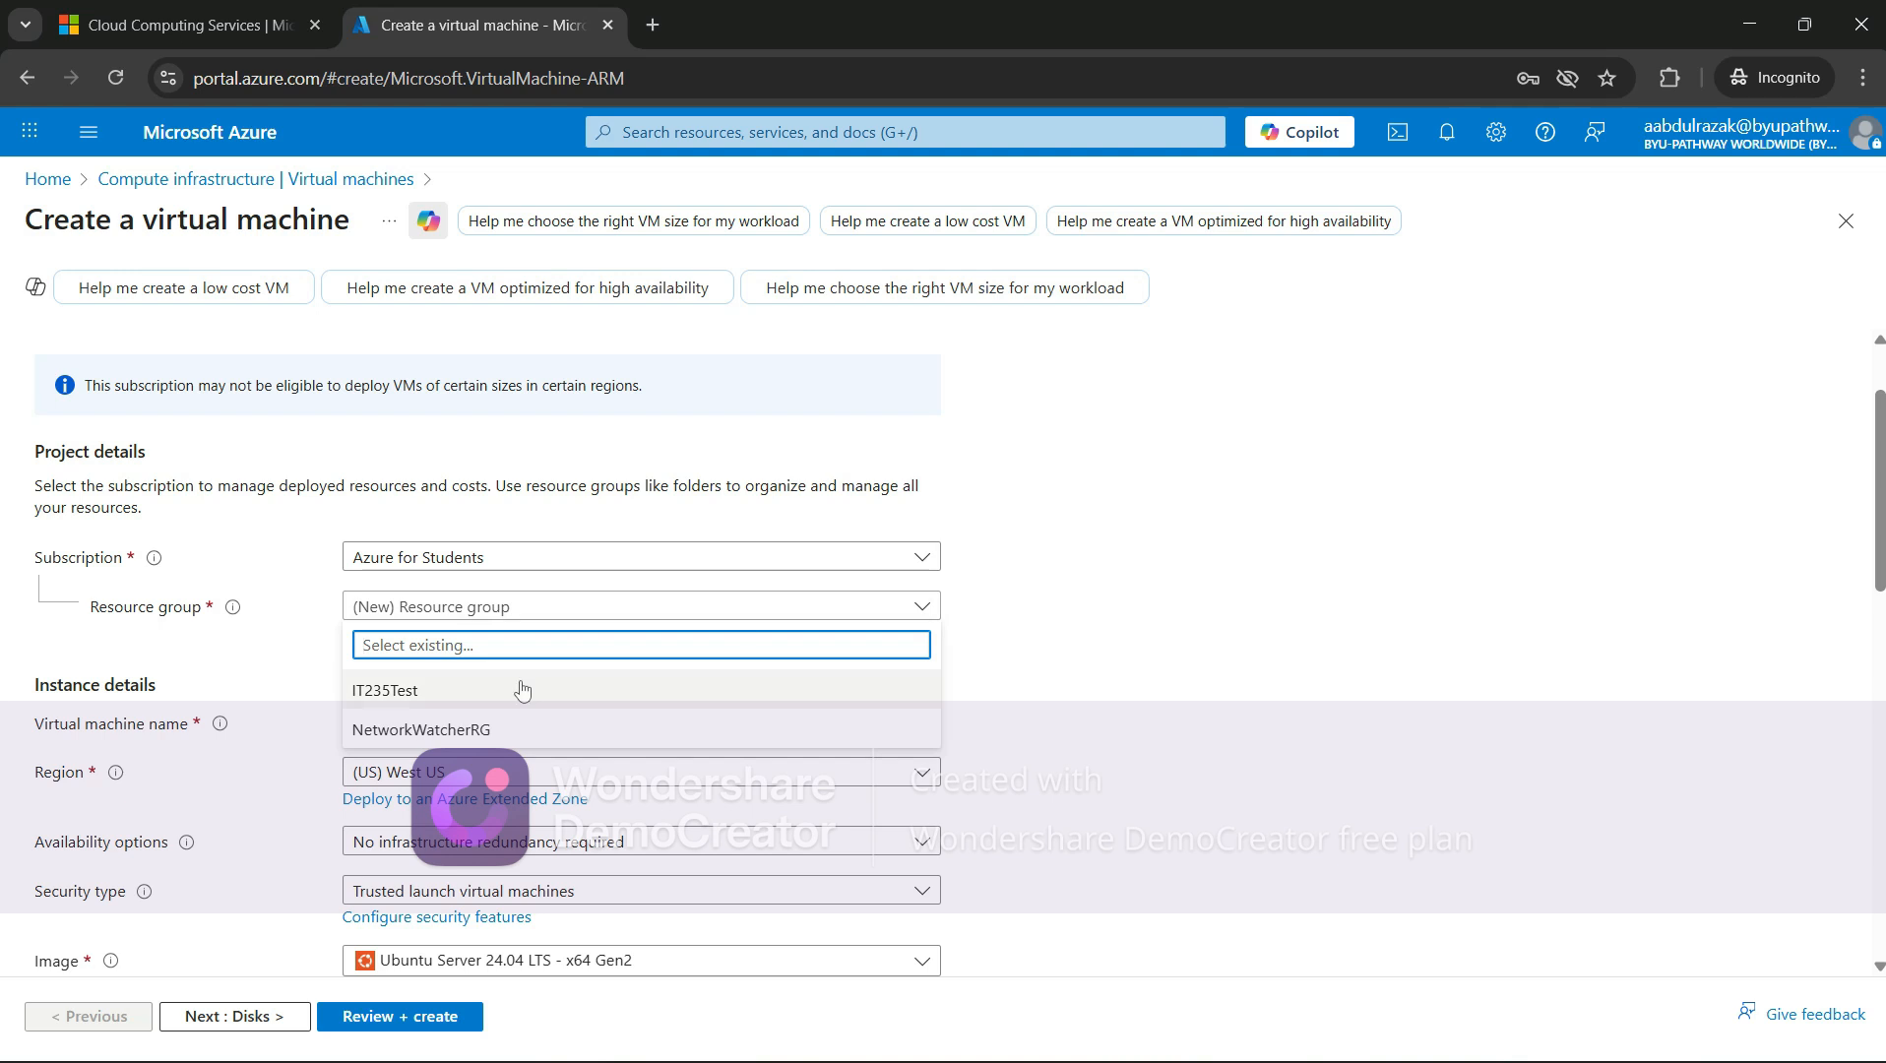
left_click(471, 687)
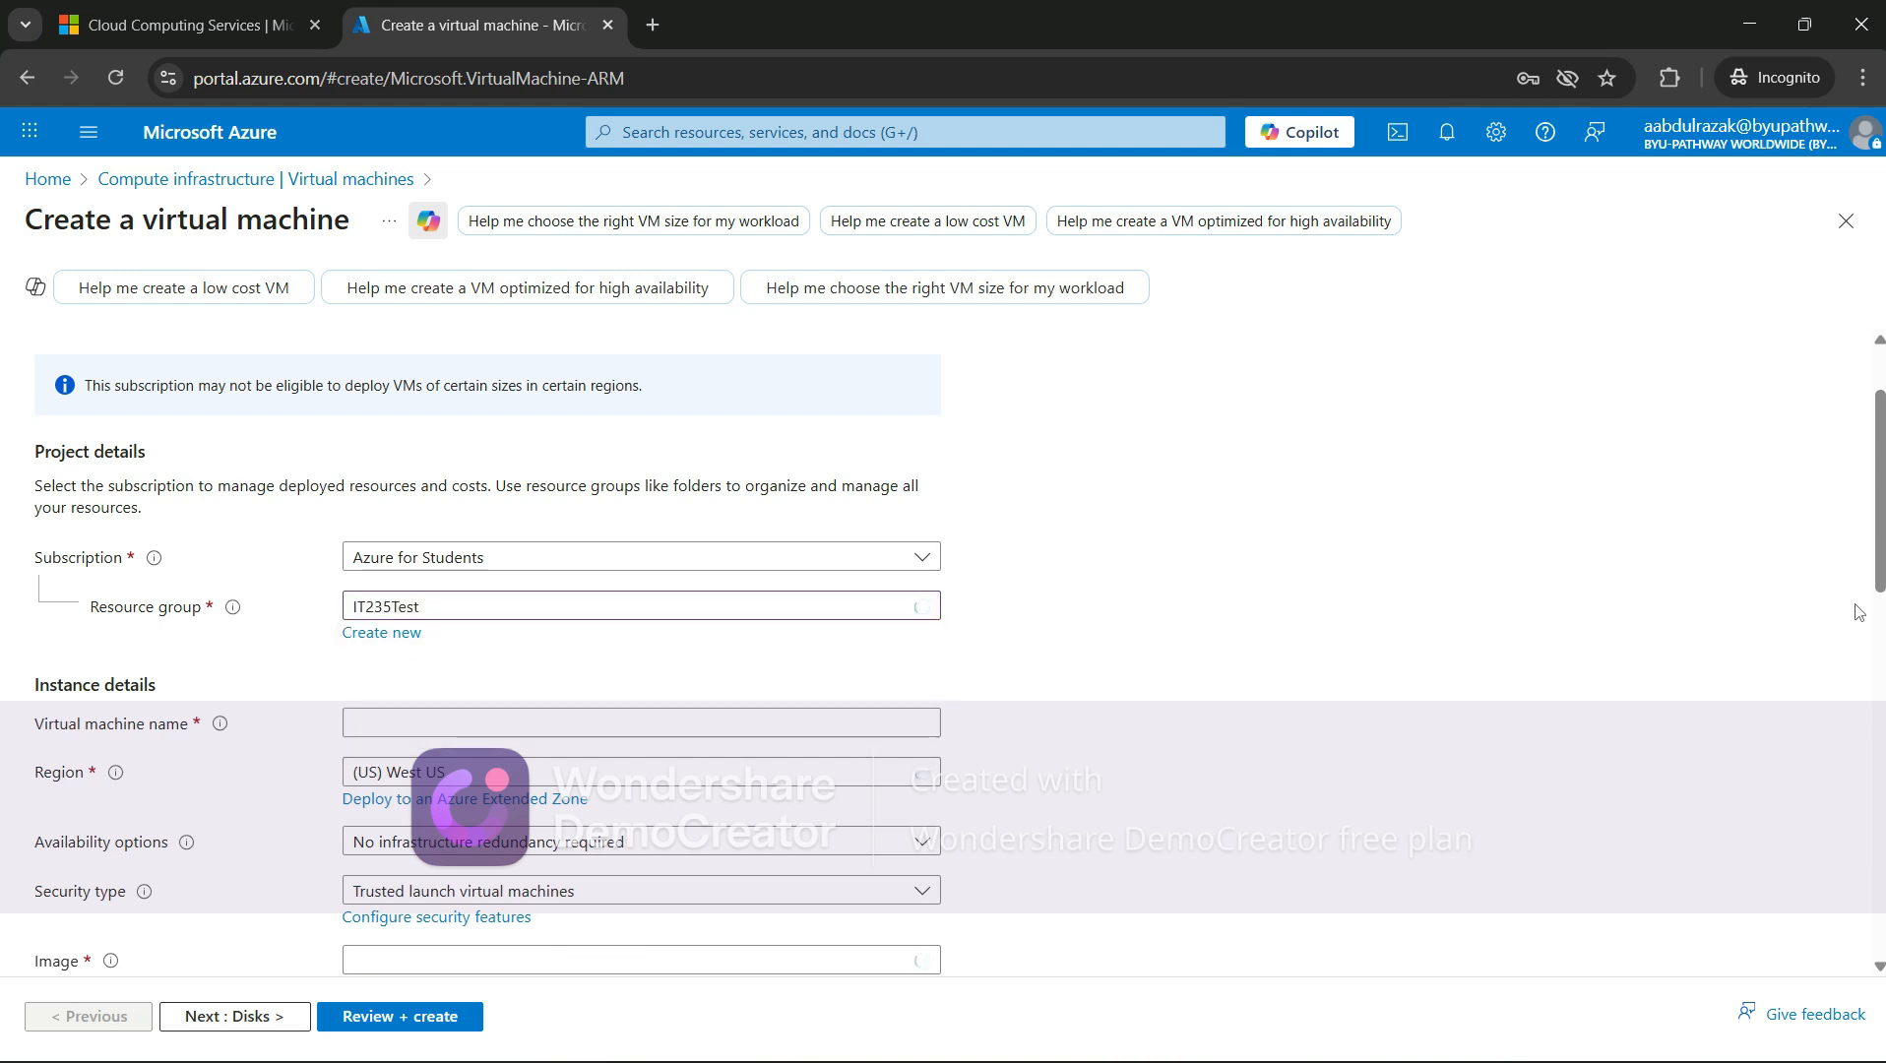
scroll(256, 459, "down", 2)
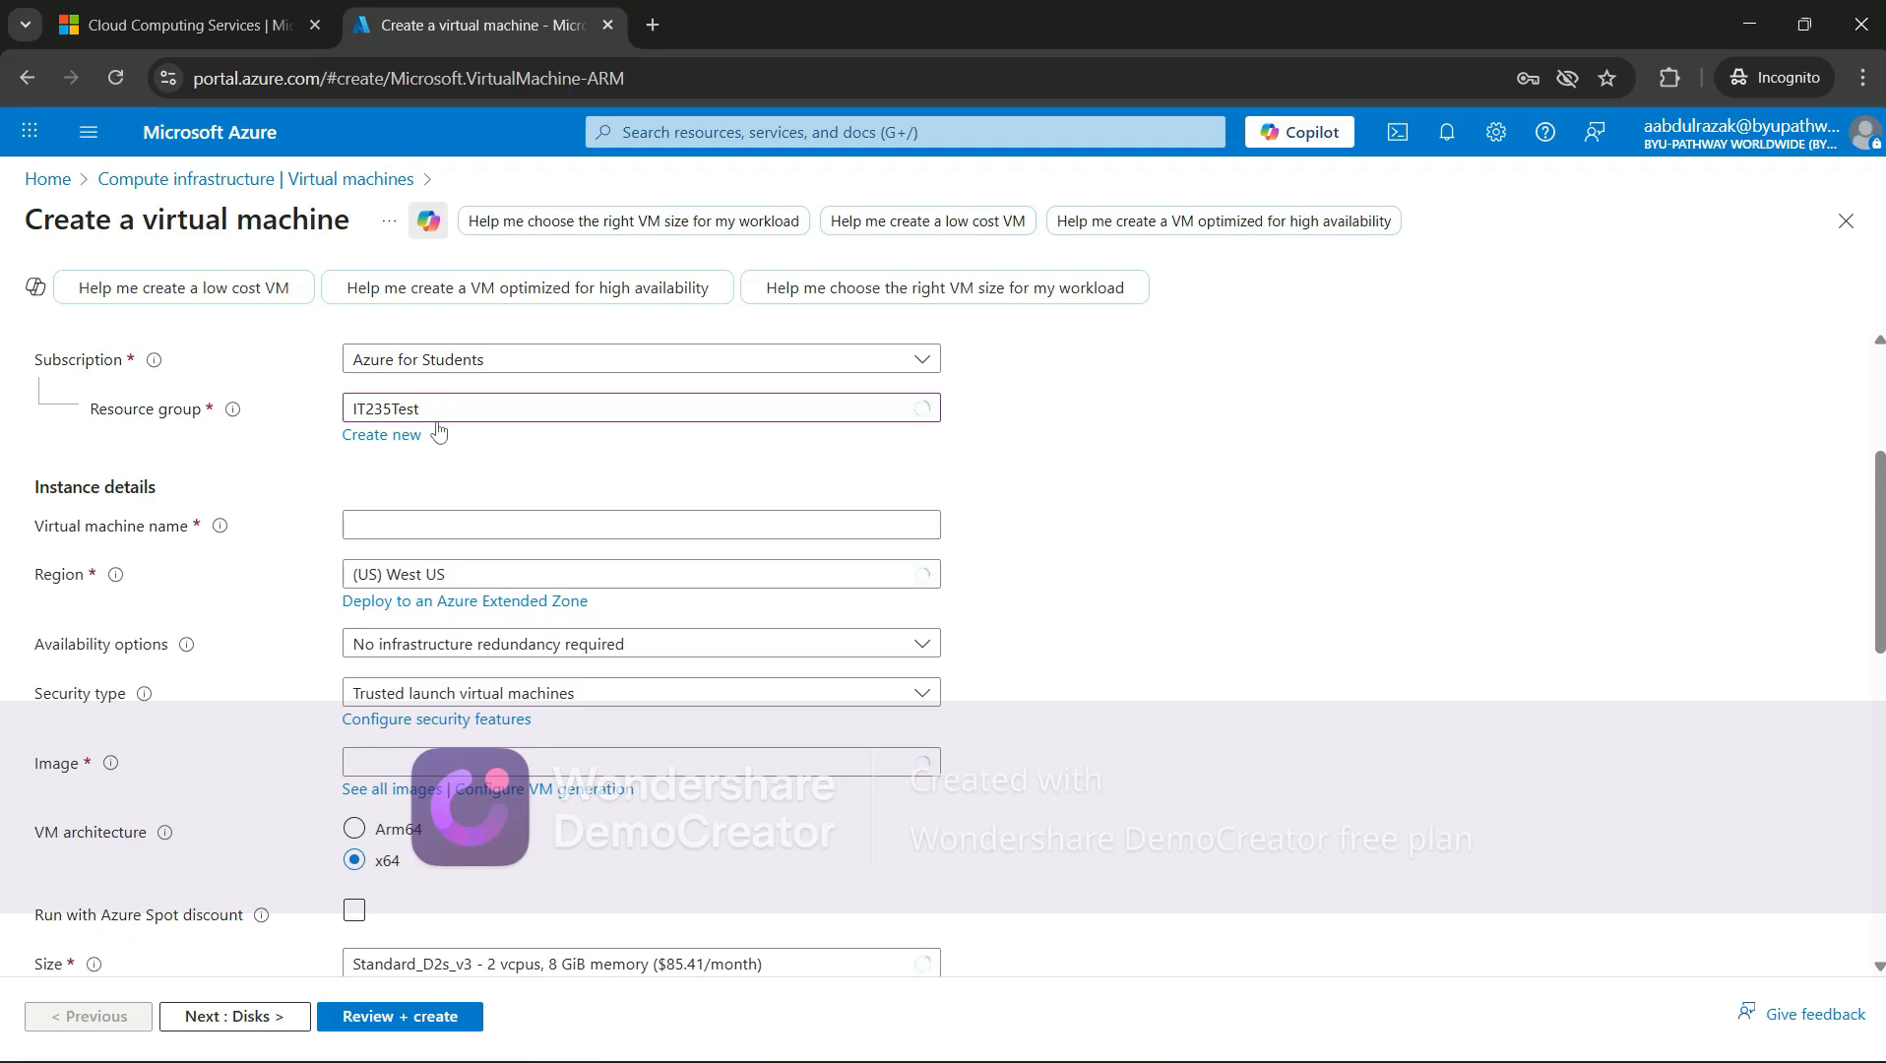
left_click(389, 530)
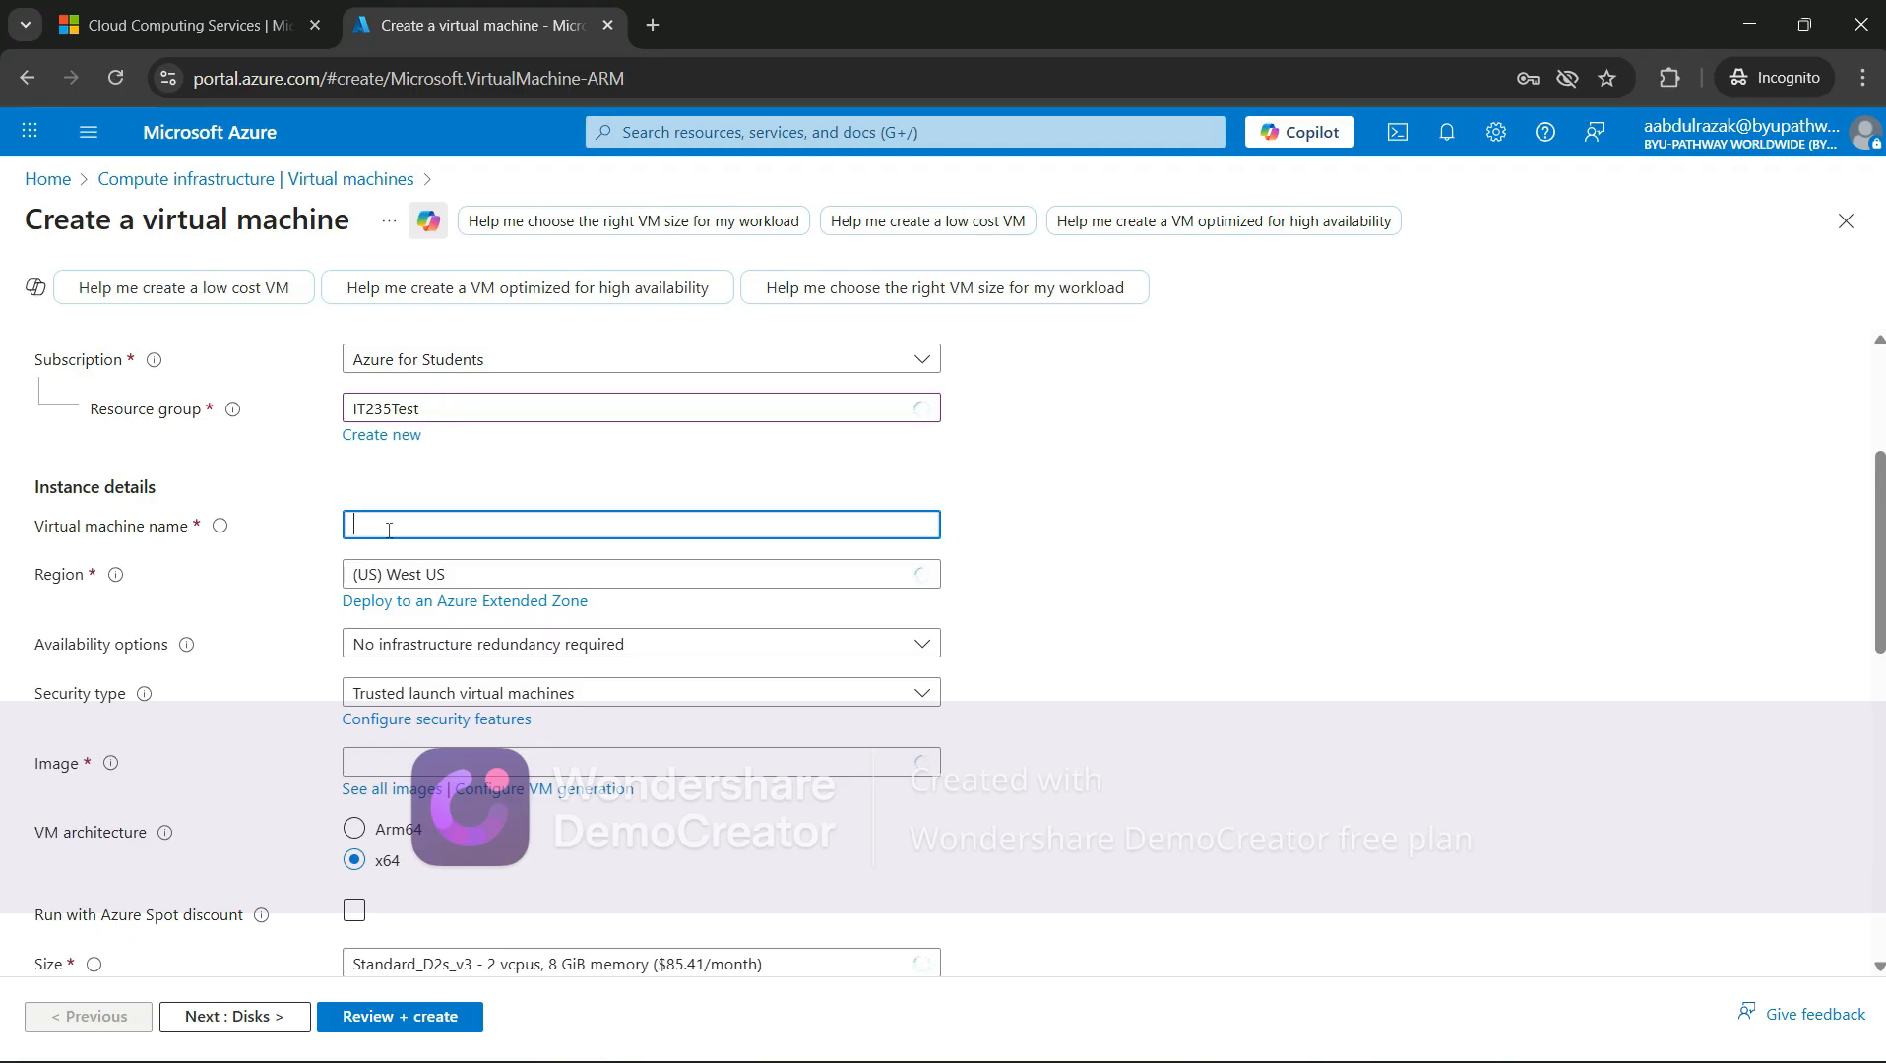
type("FOLIE235")
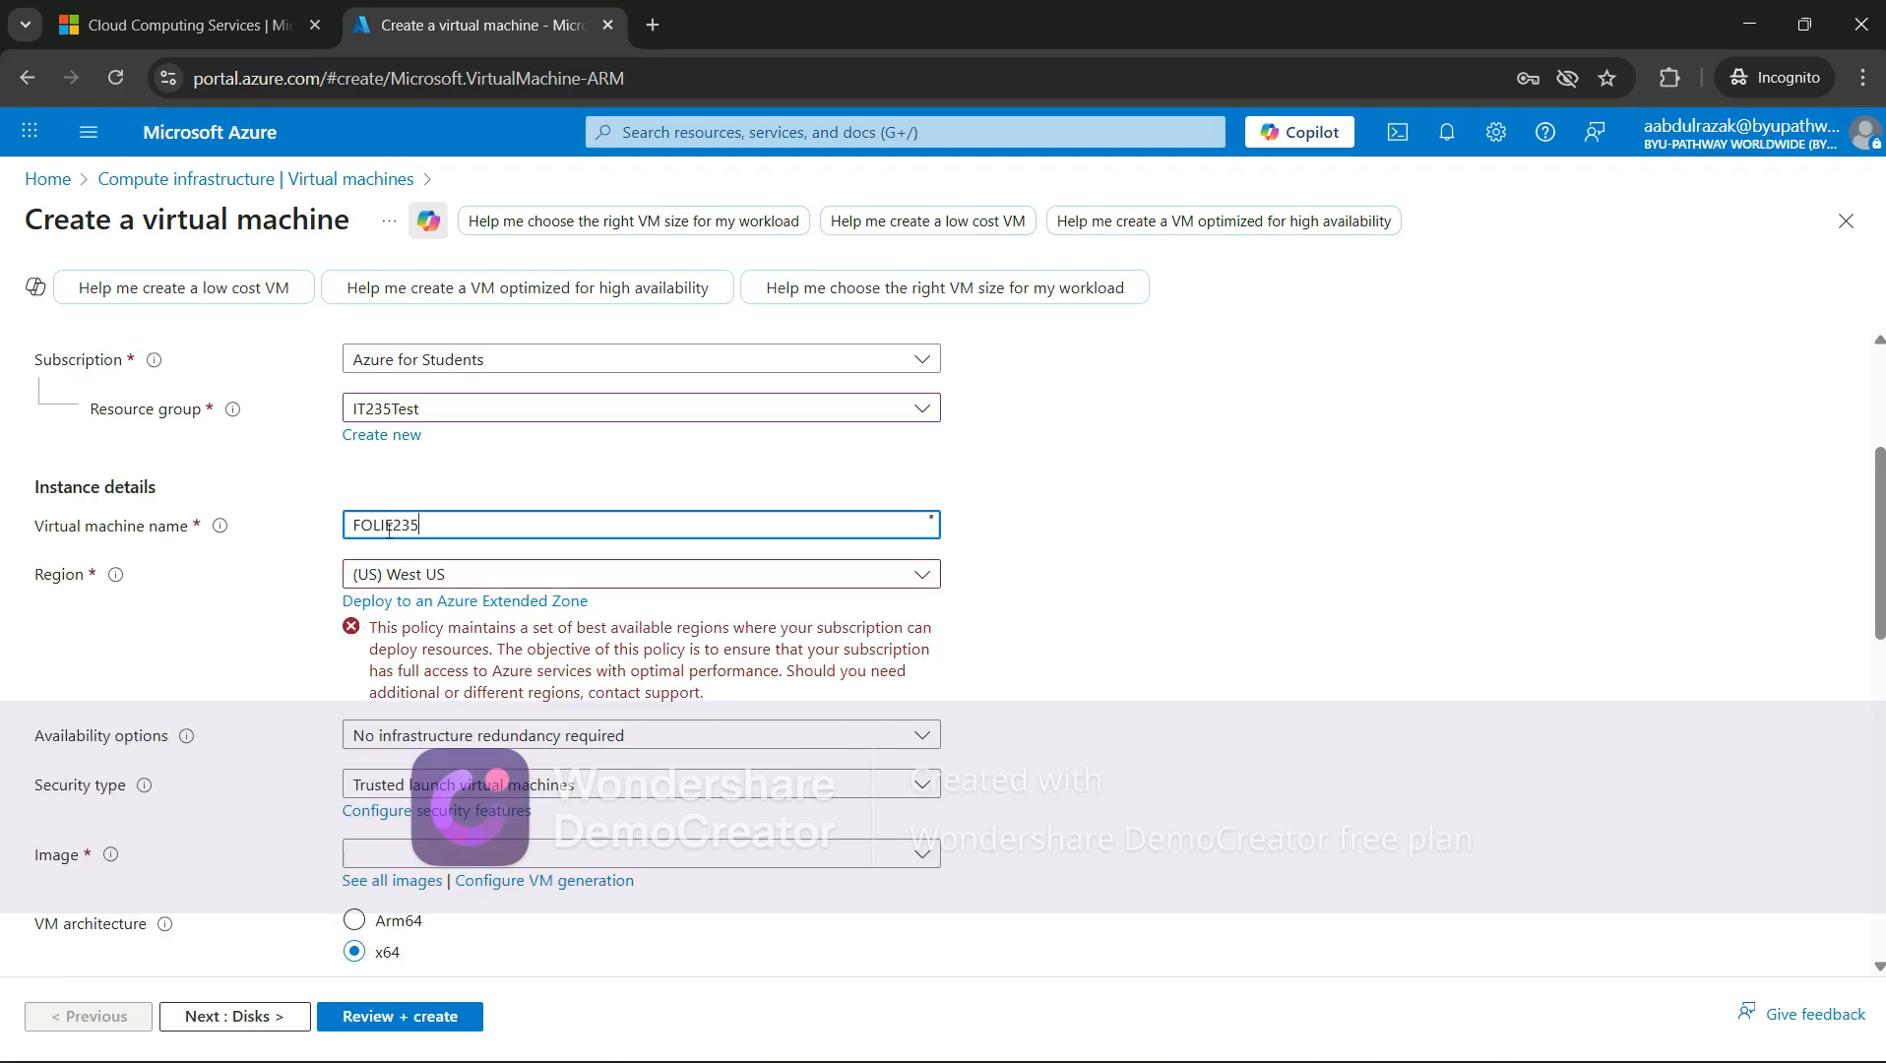
left_click(1093, 623)
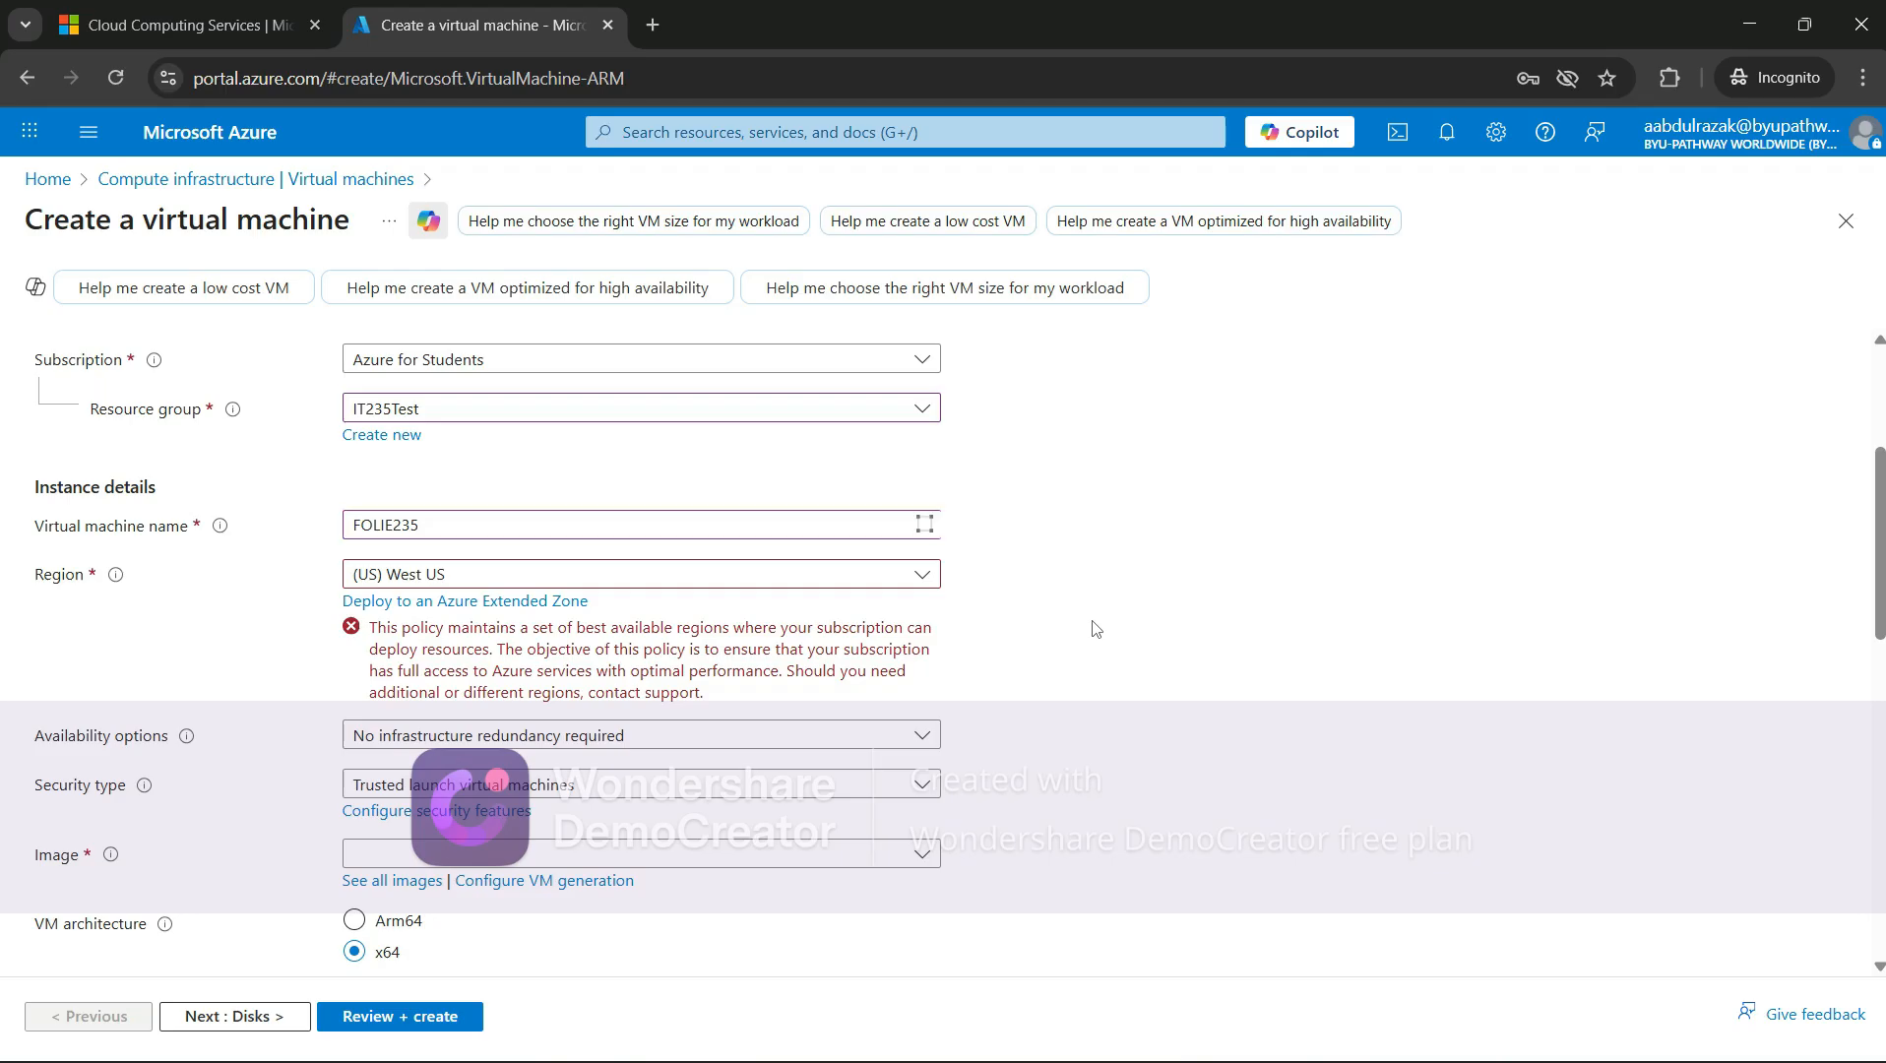
- Set region (Europe) France Central, no infrastructure redundancy, and Standard security type
left_click(919, 579)
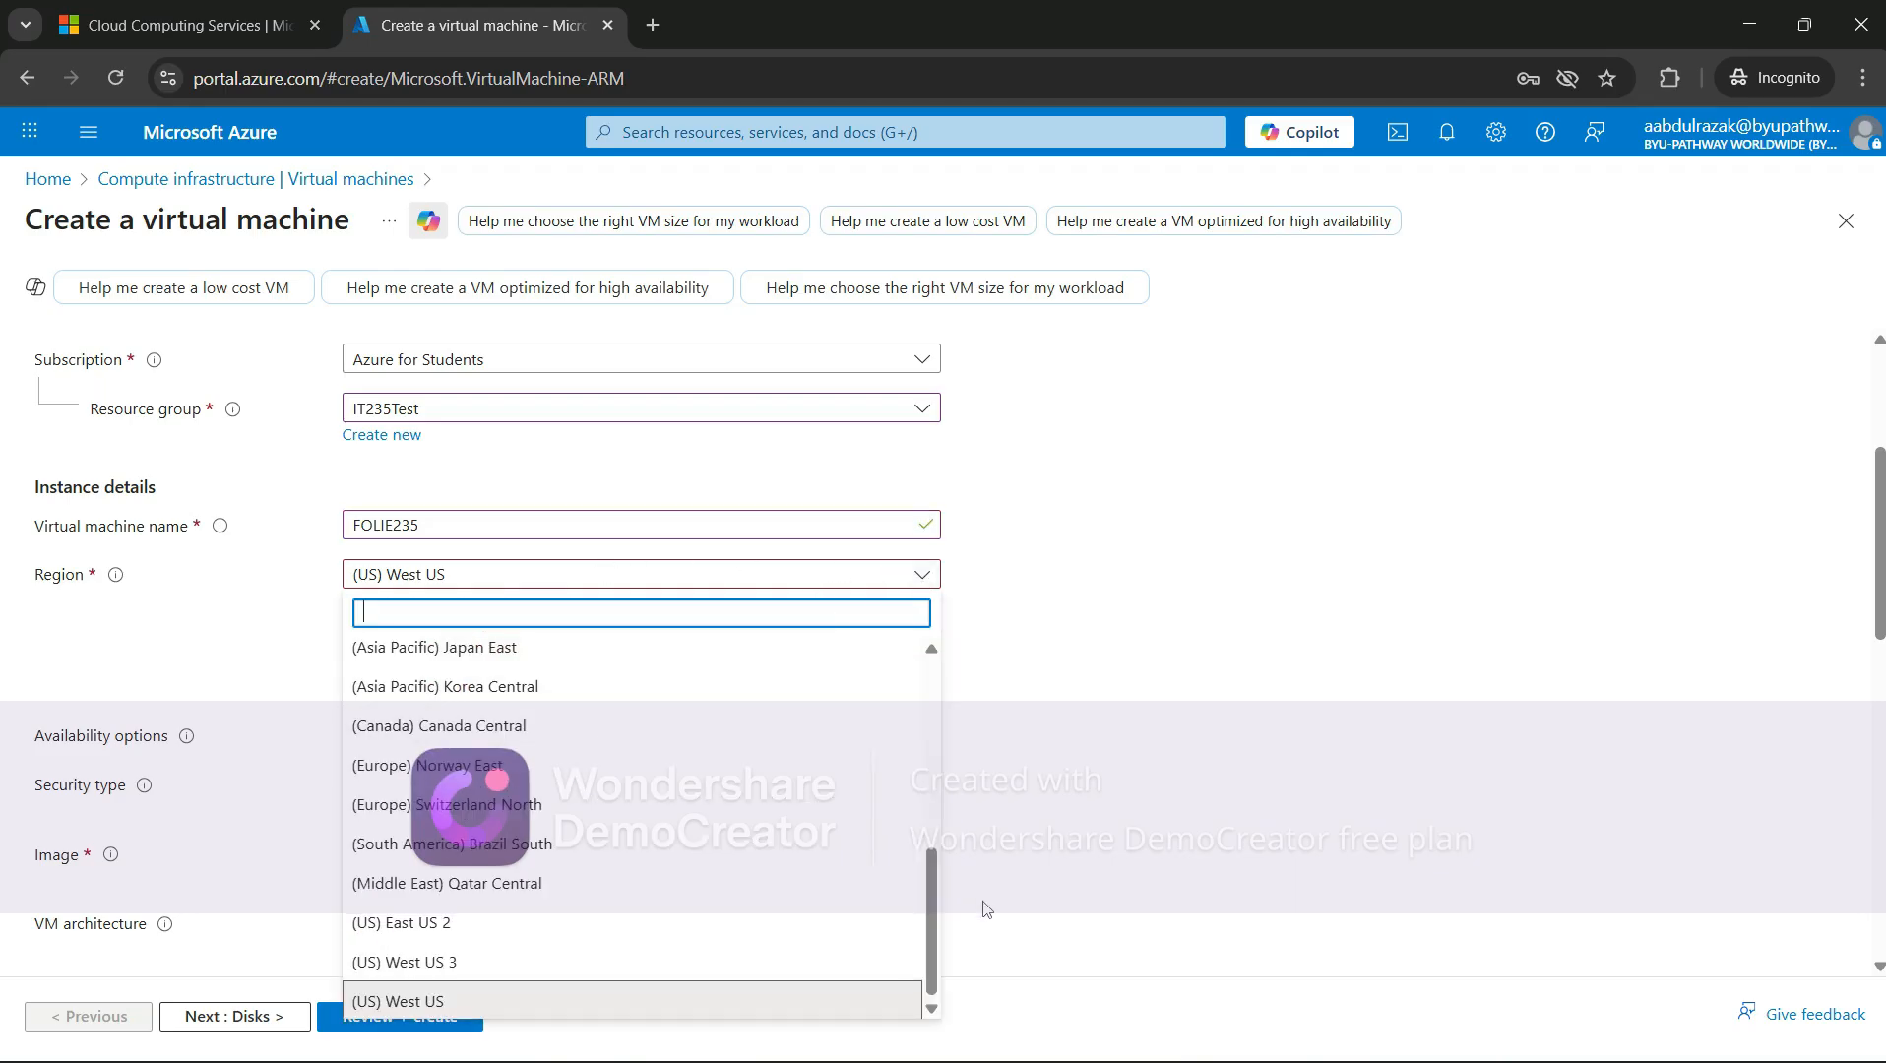
left_click_drag(930, 915, 925, 725)
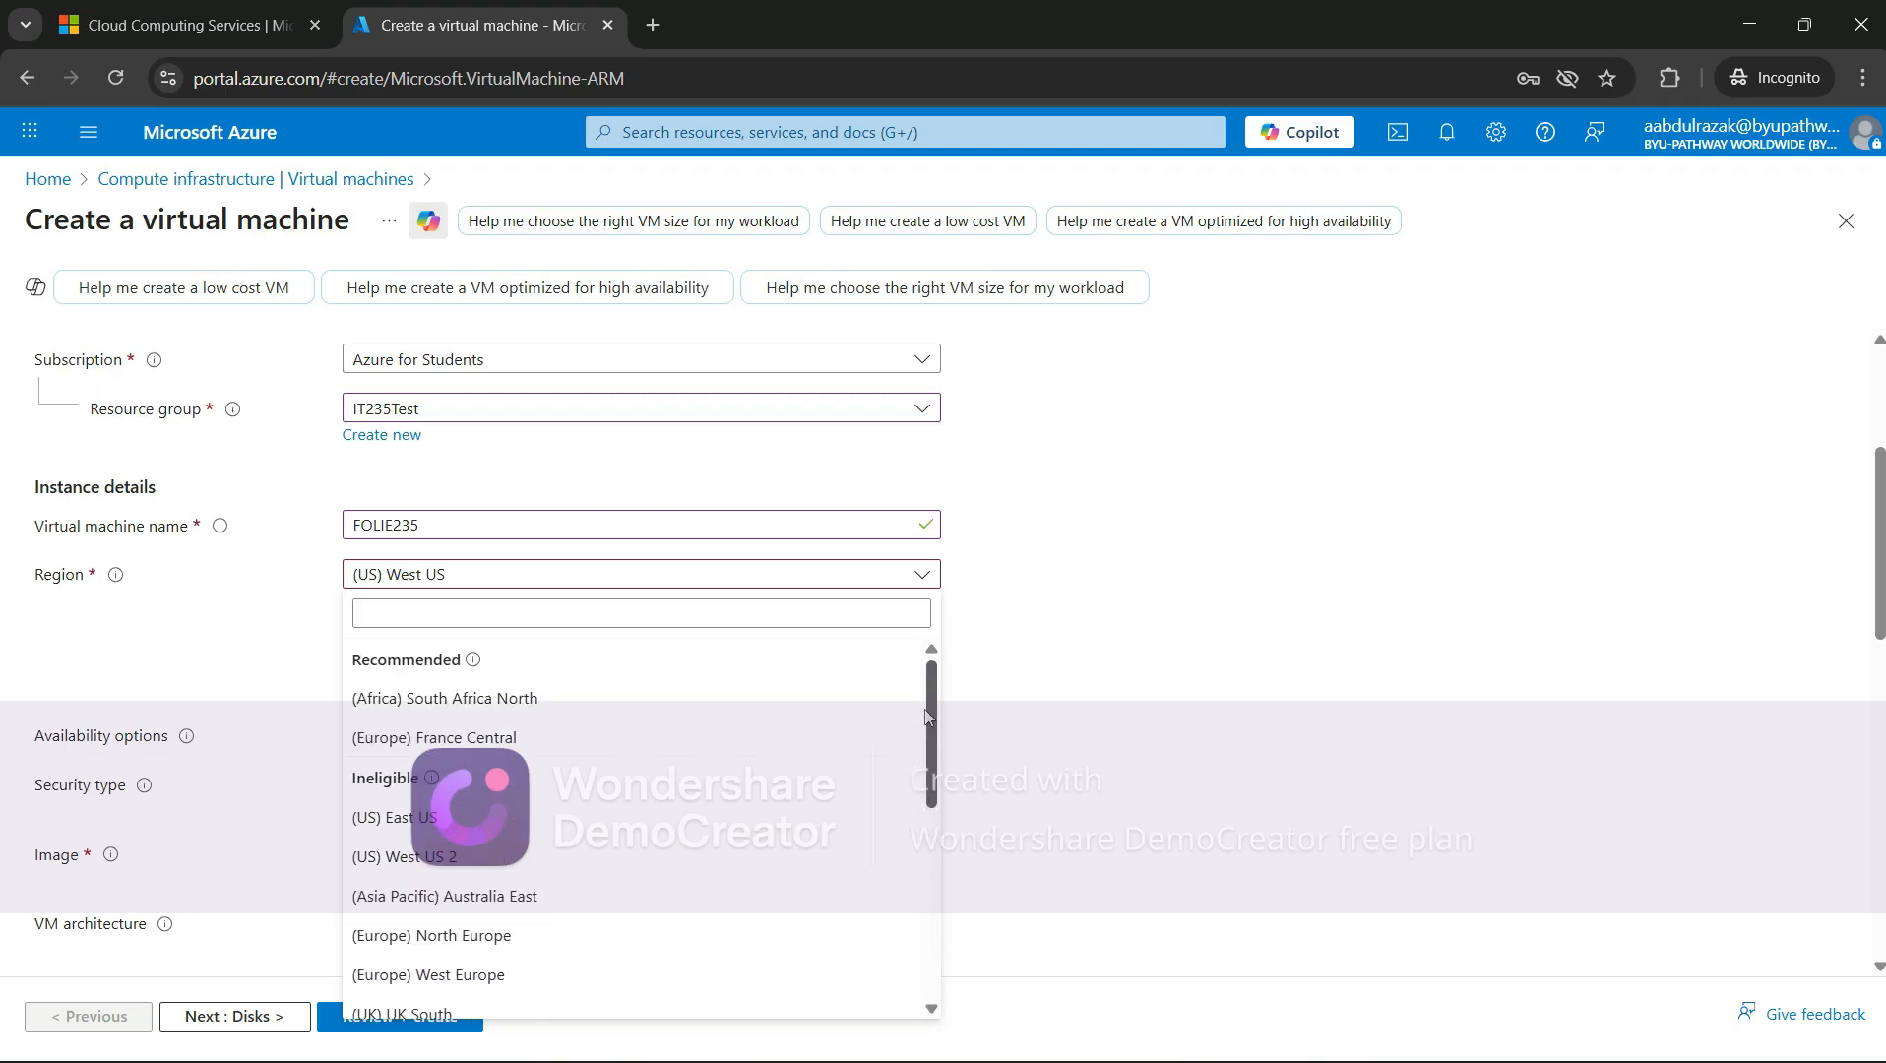
left_click(536, 726)
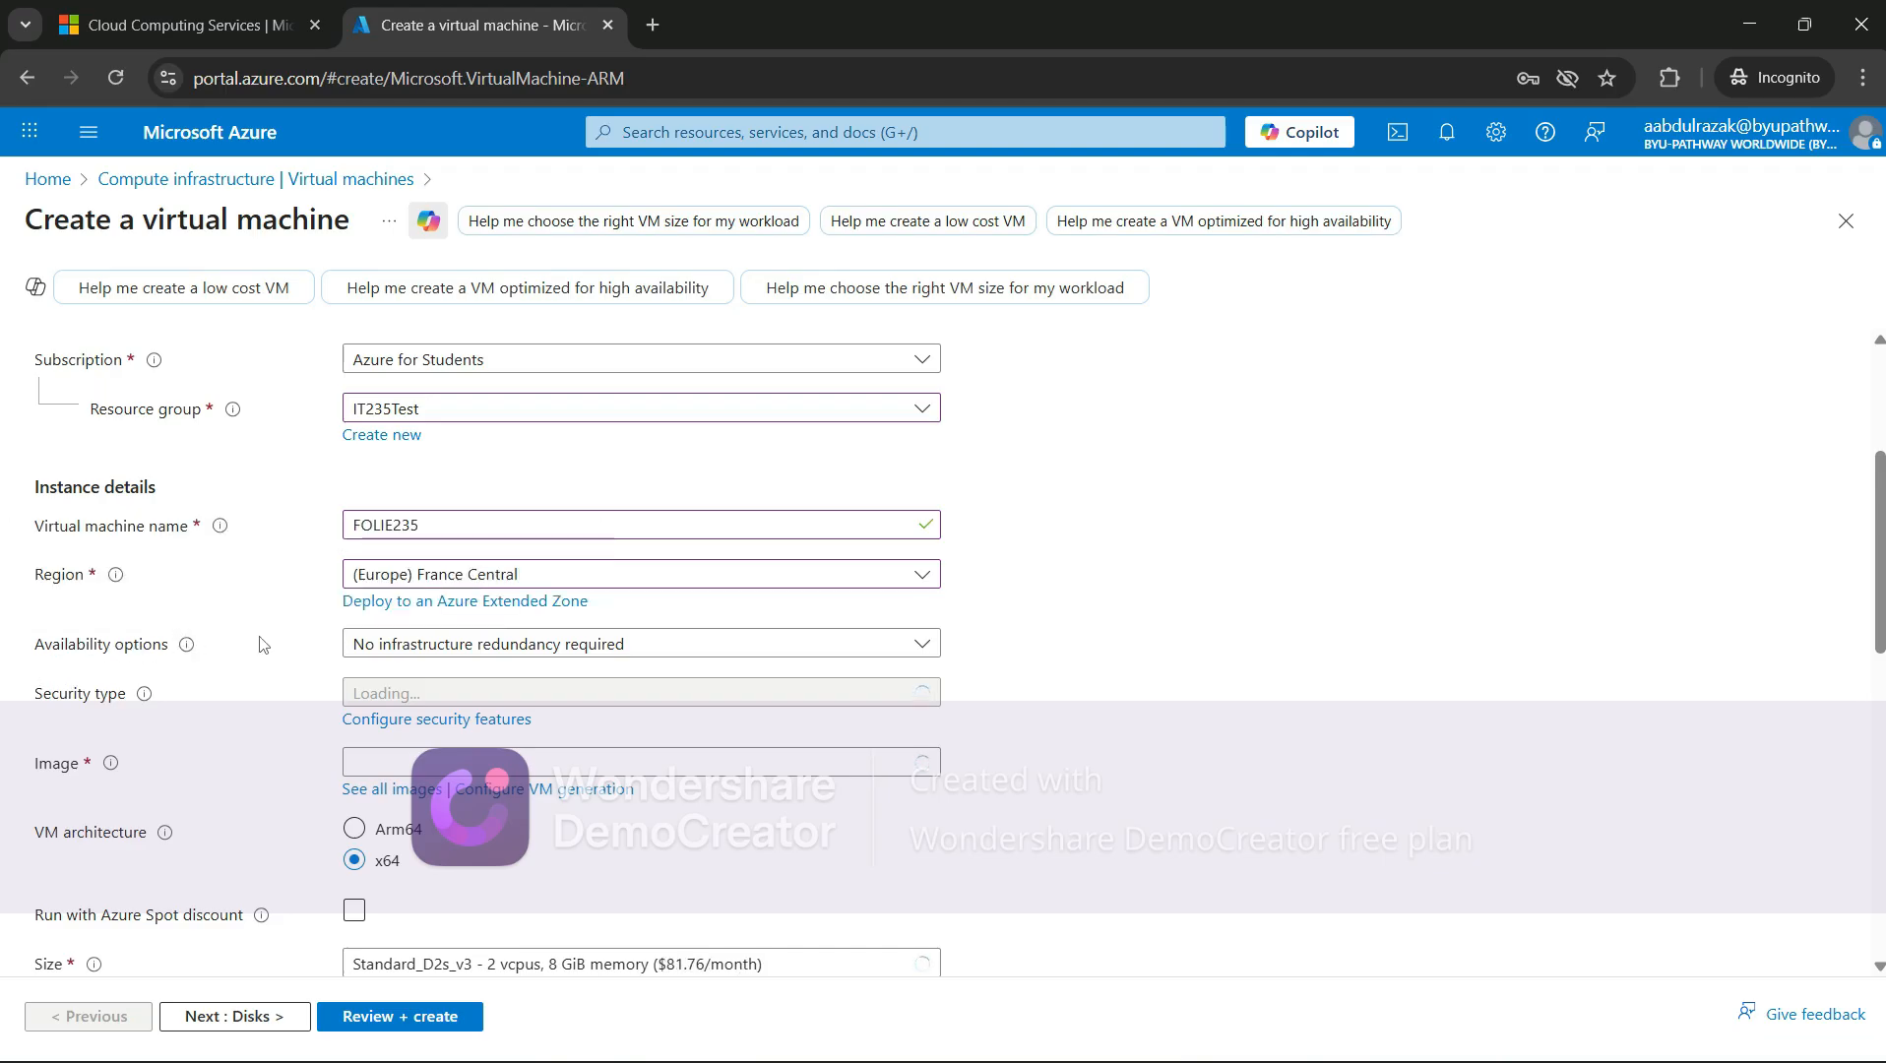
left_click(917, 649)
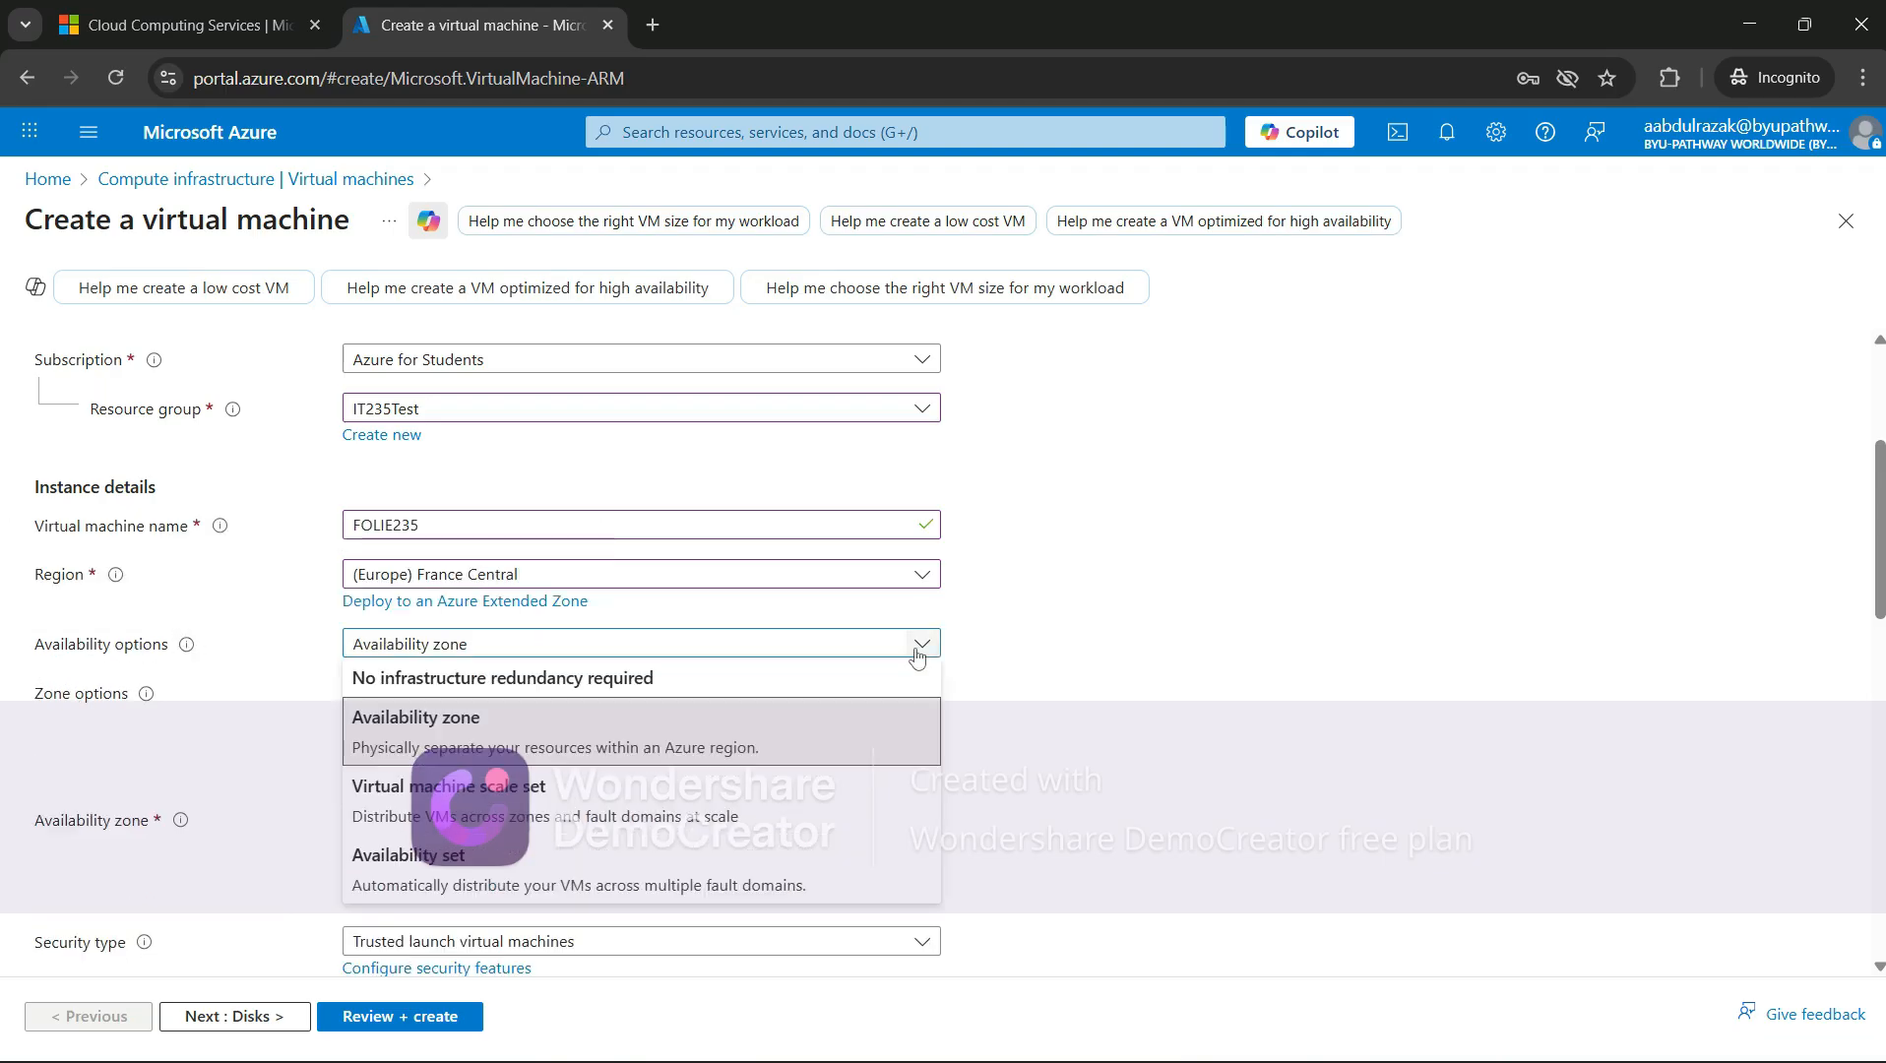
left_click(459, 679)
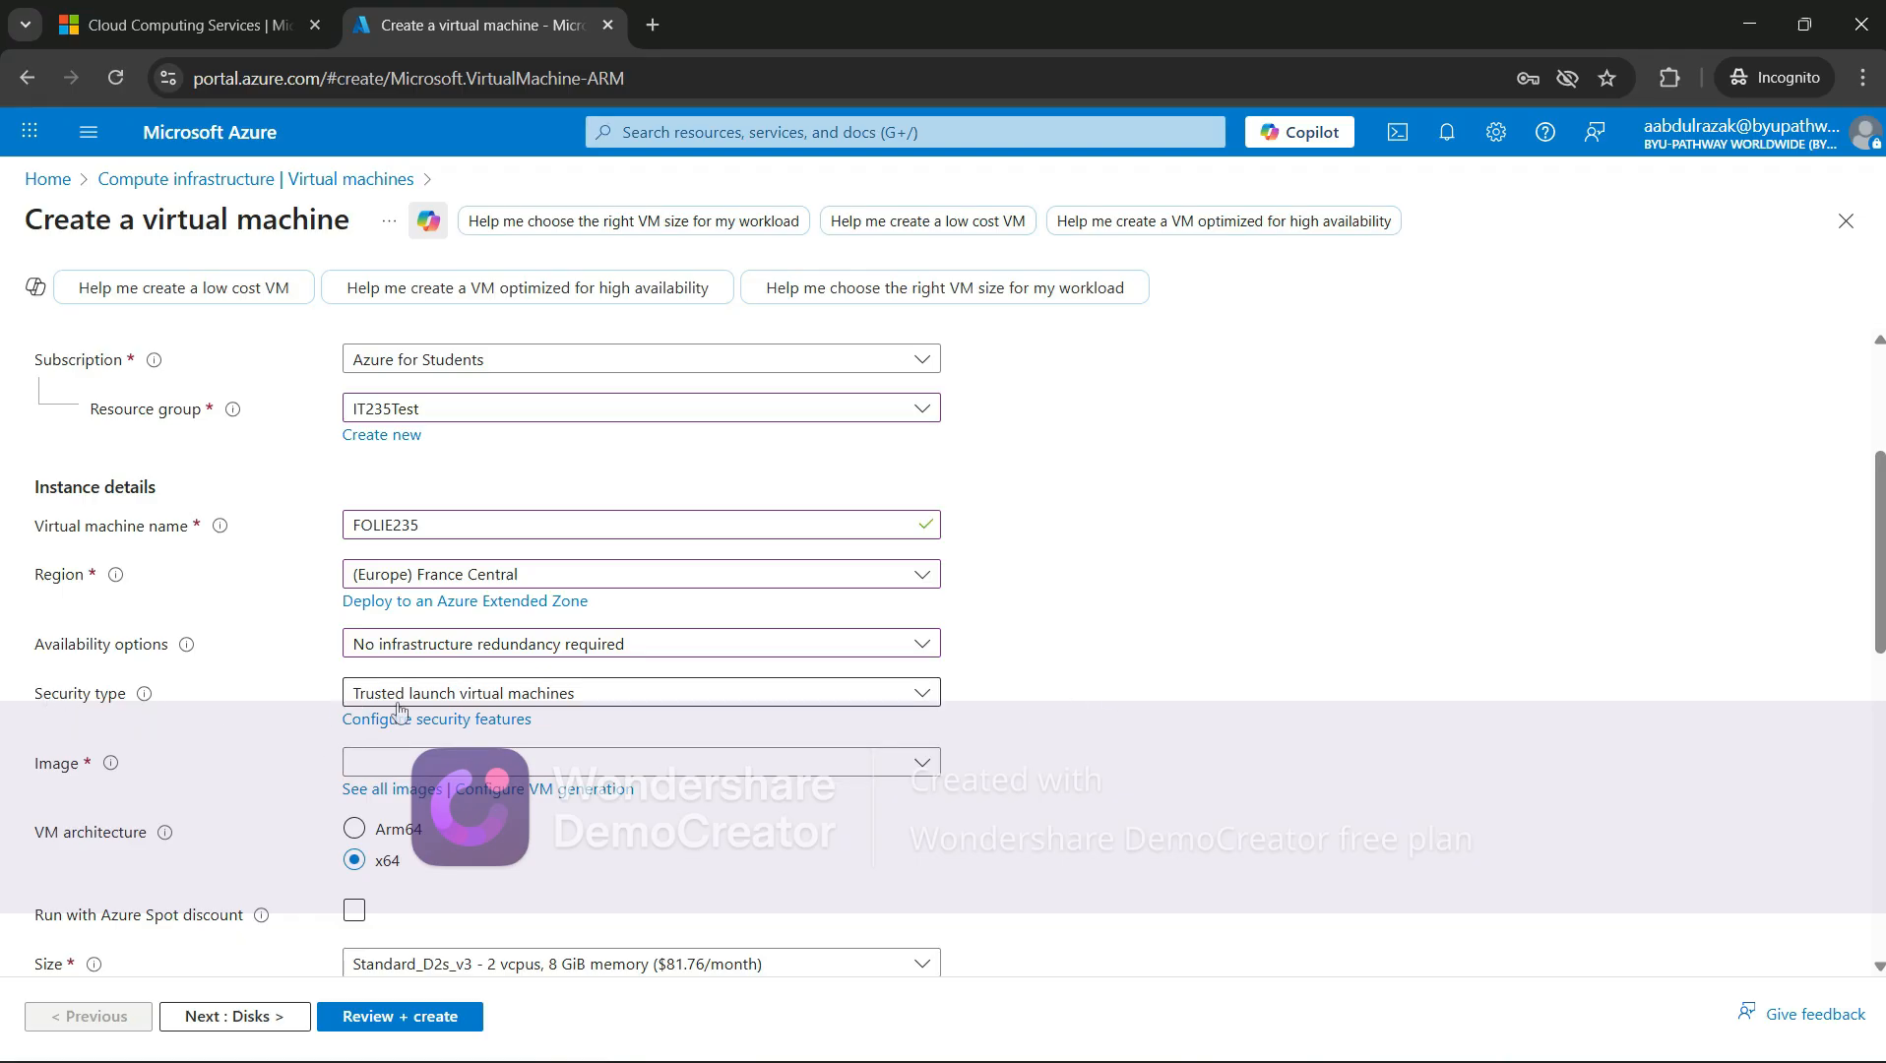
left_click(920, 695)
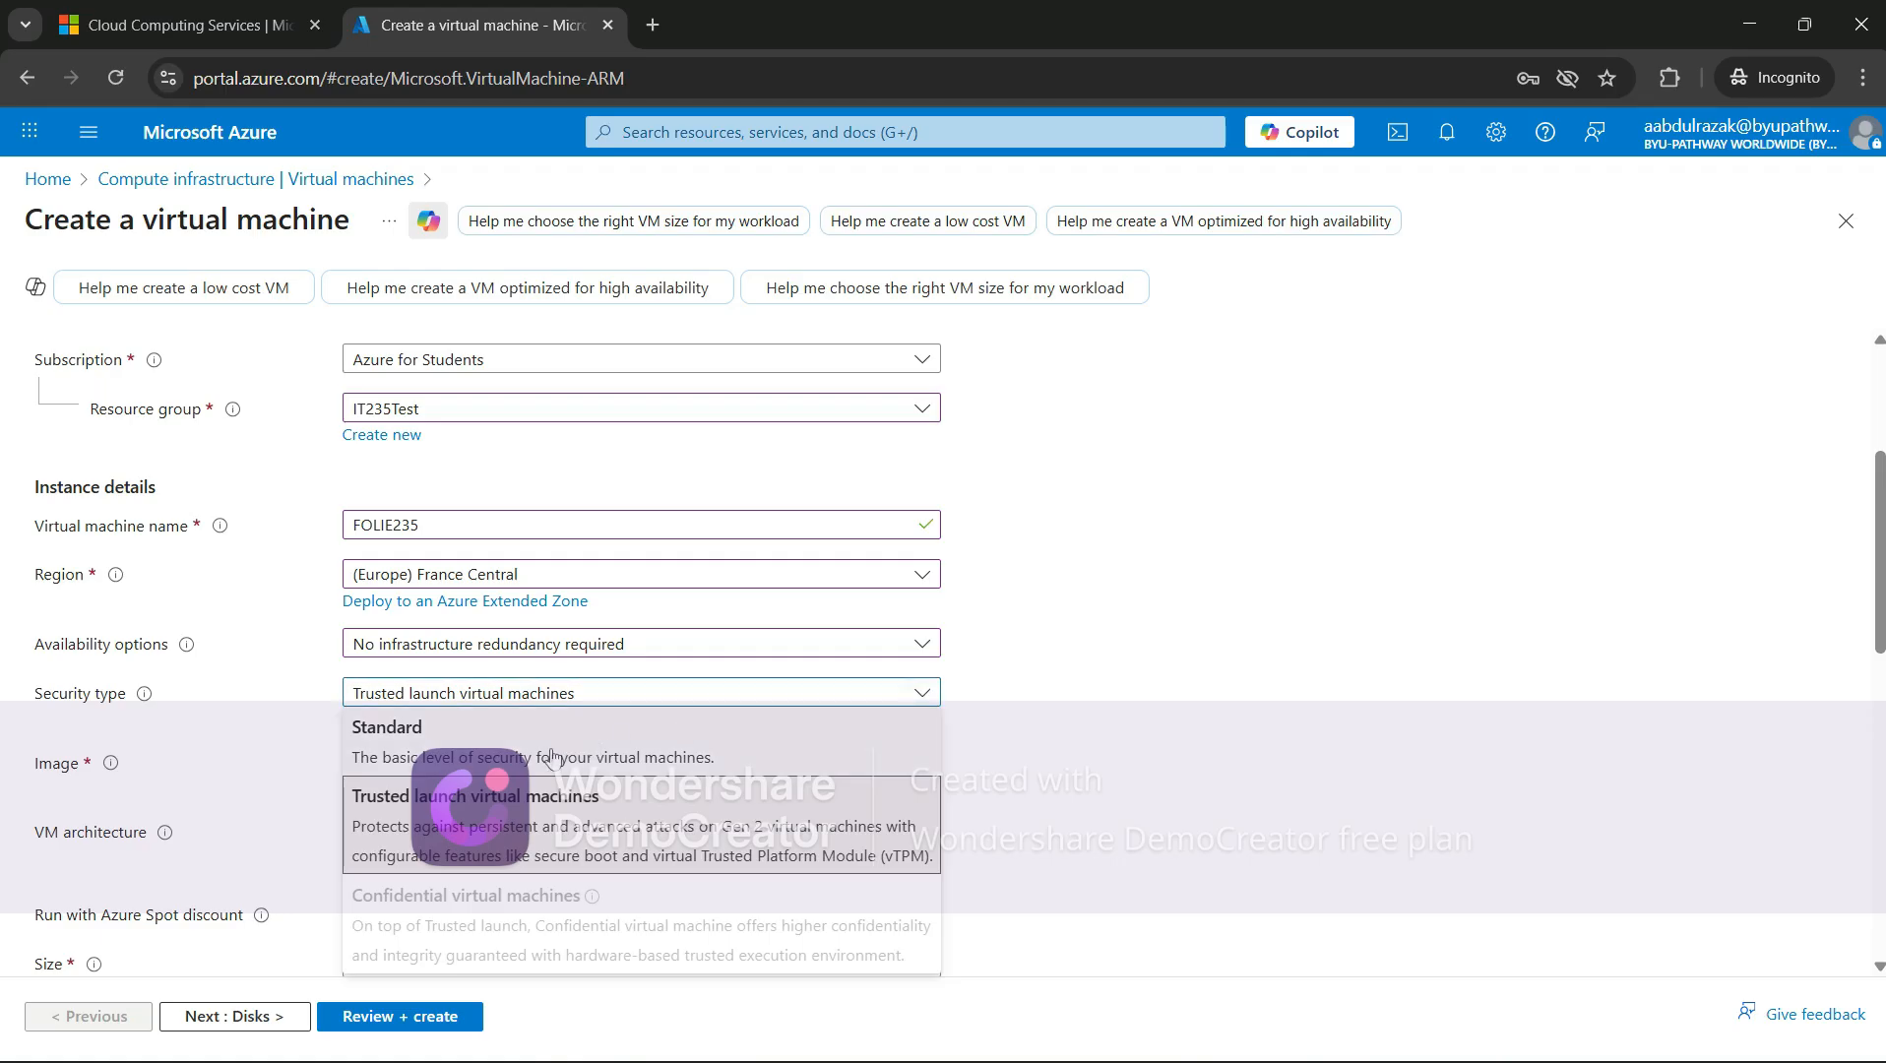
left_click(581, 758)
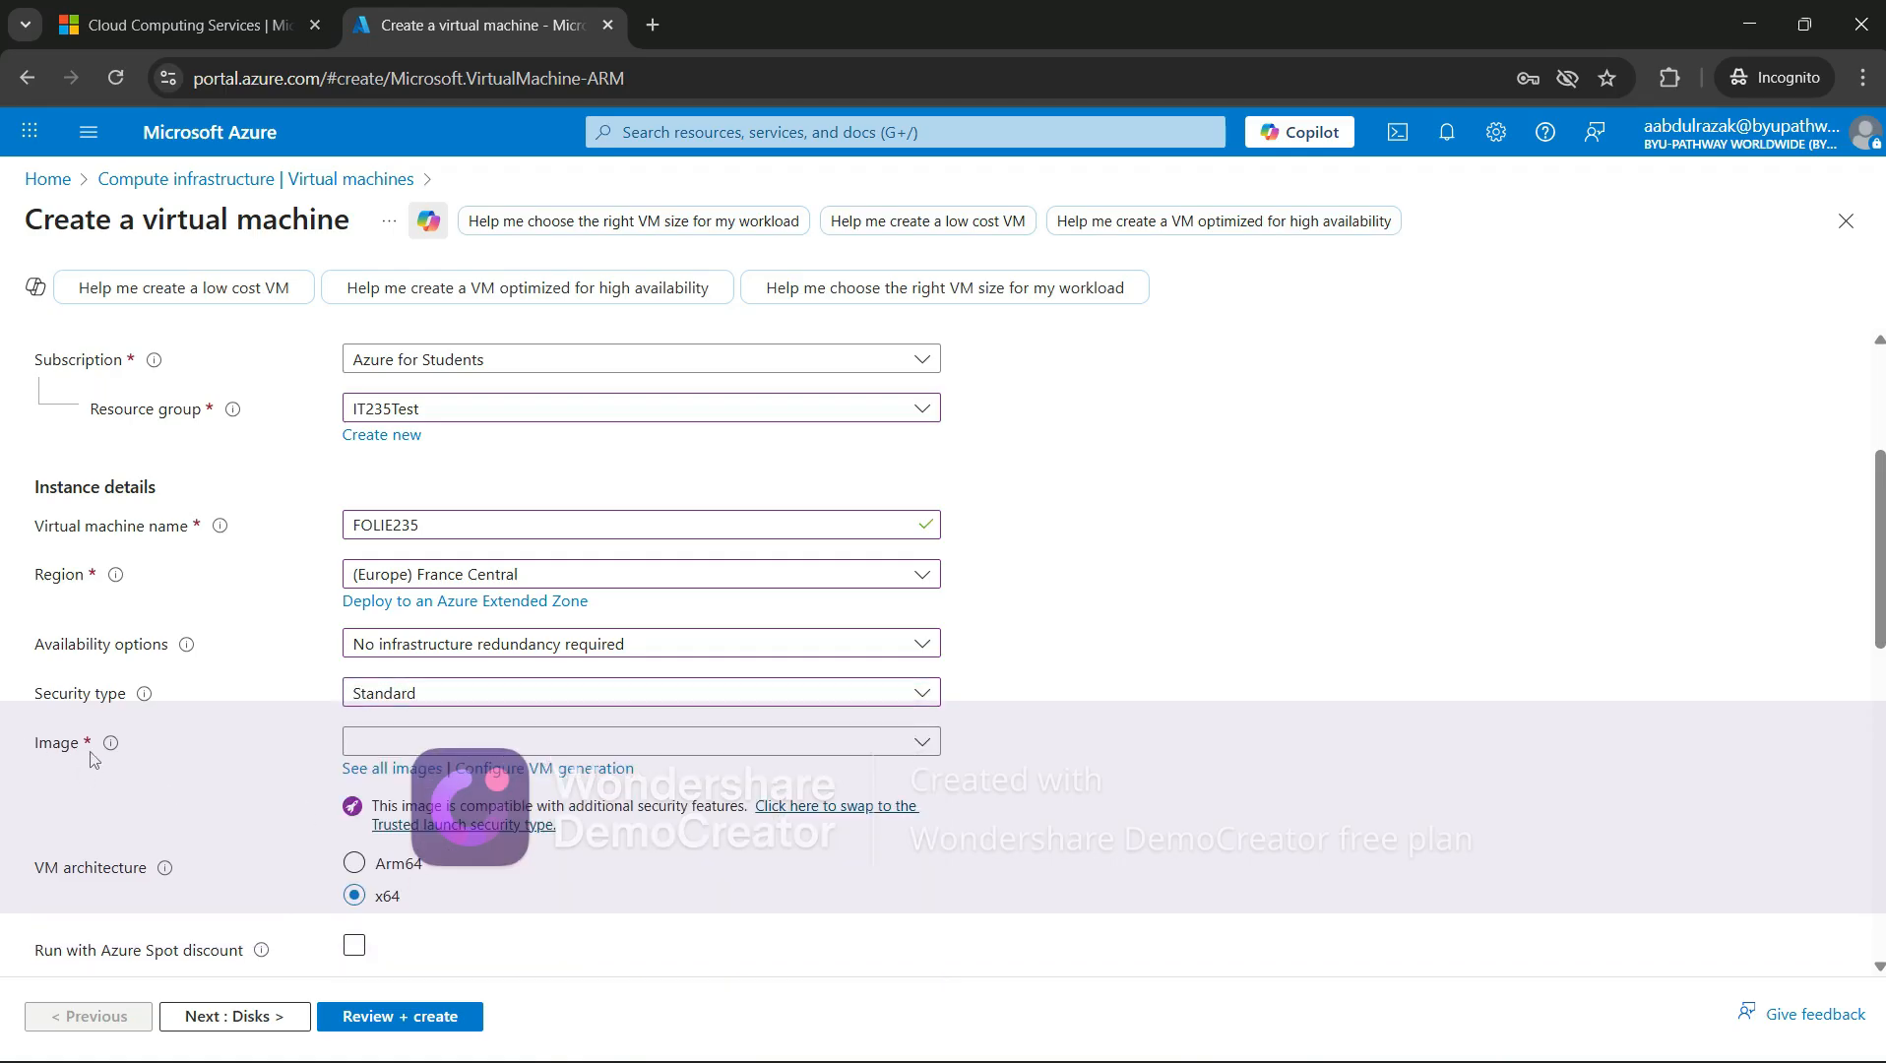
- Select the Windows Server 2025 Datacenter: Azure Edition - x64 Gen2 image, keeping size Standard_D2s_v3
left_click(915, 743)
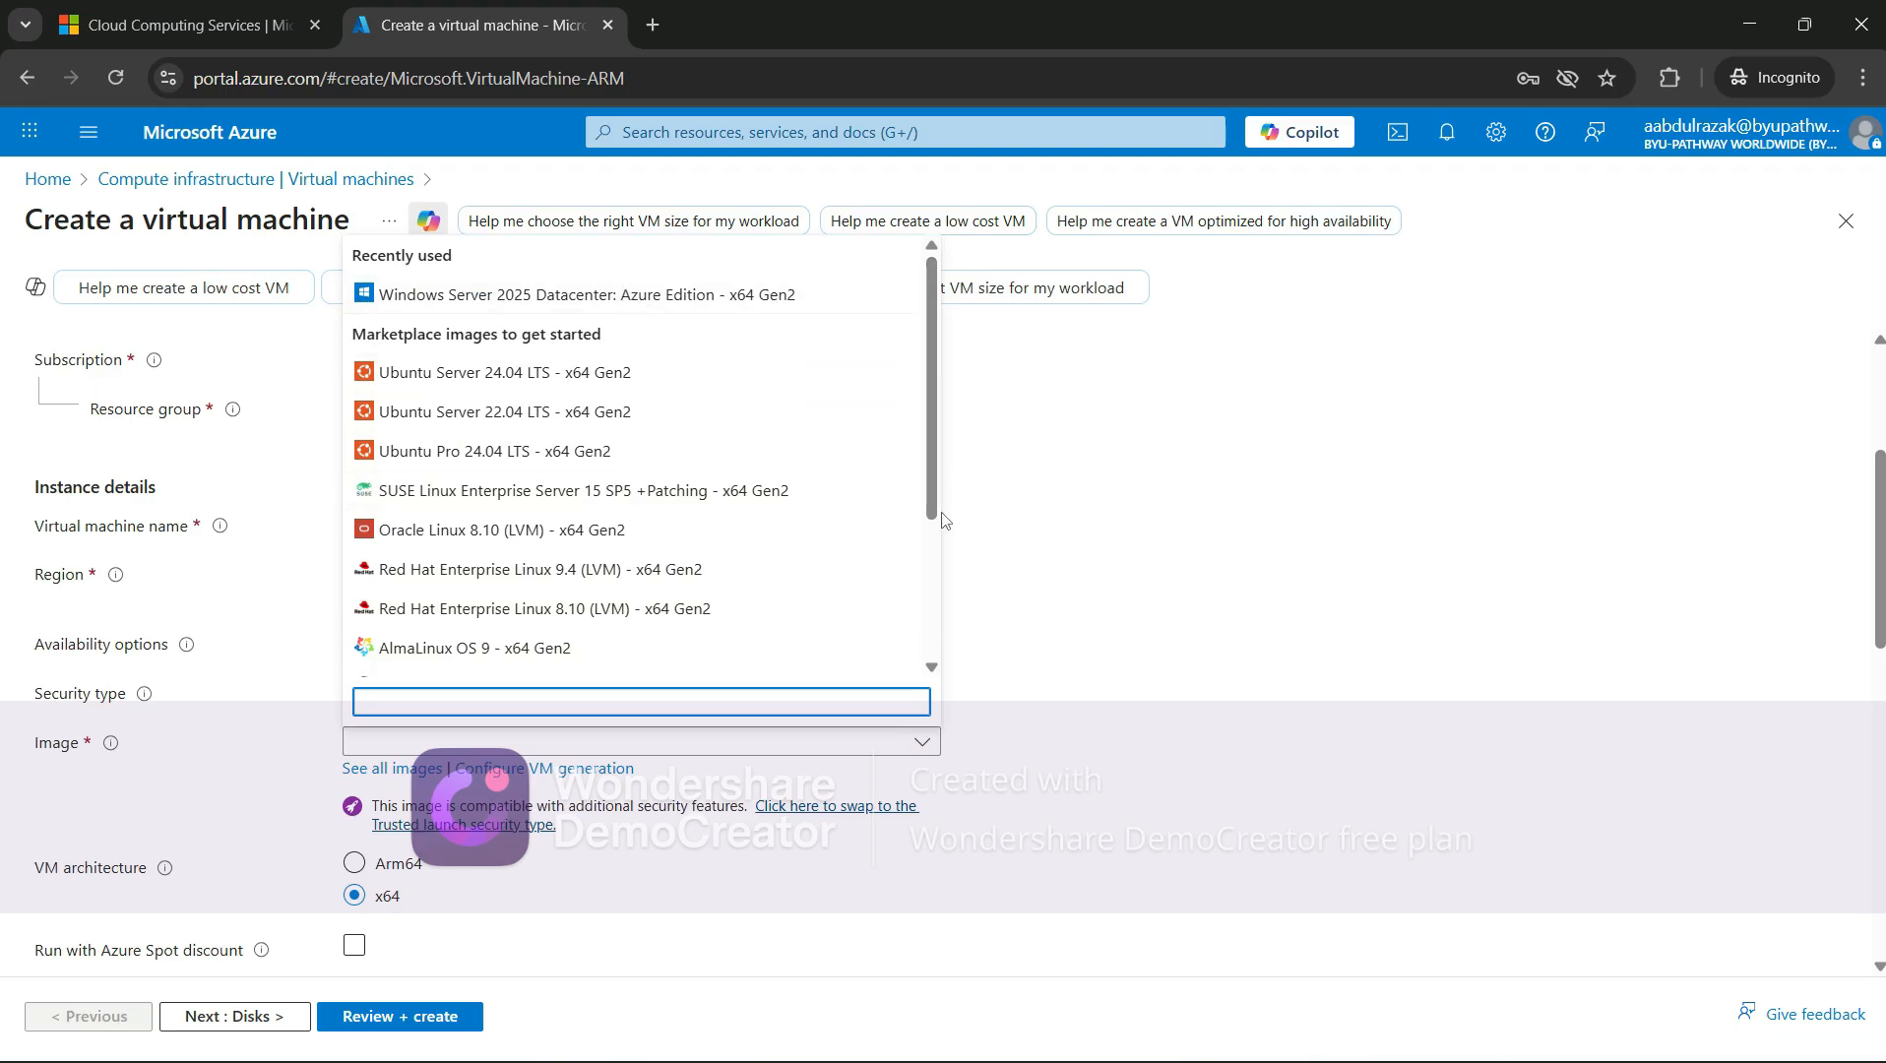
left_click_drag(931, 512, 938, 694)
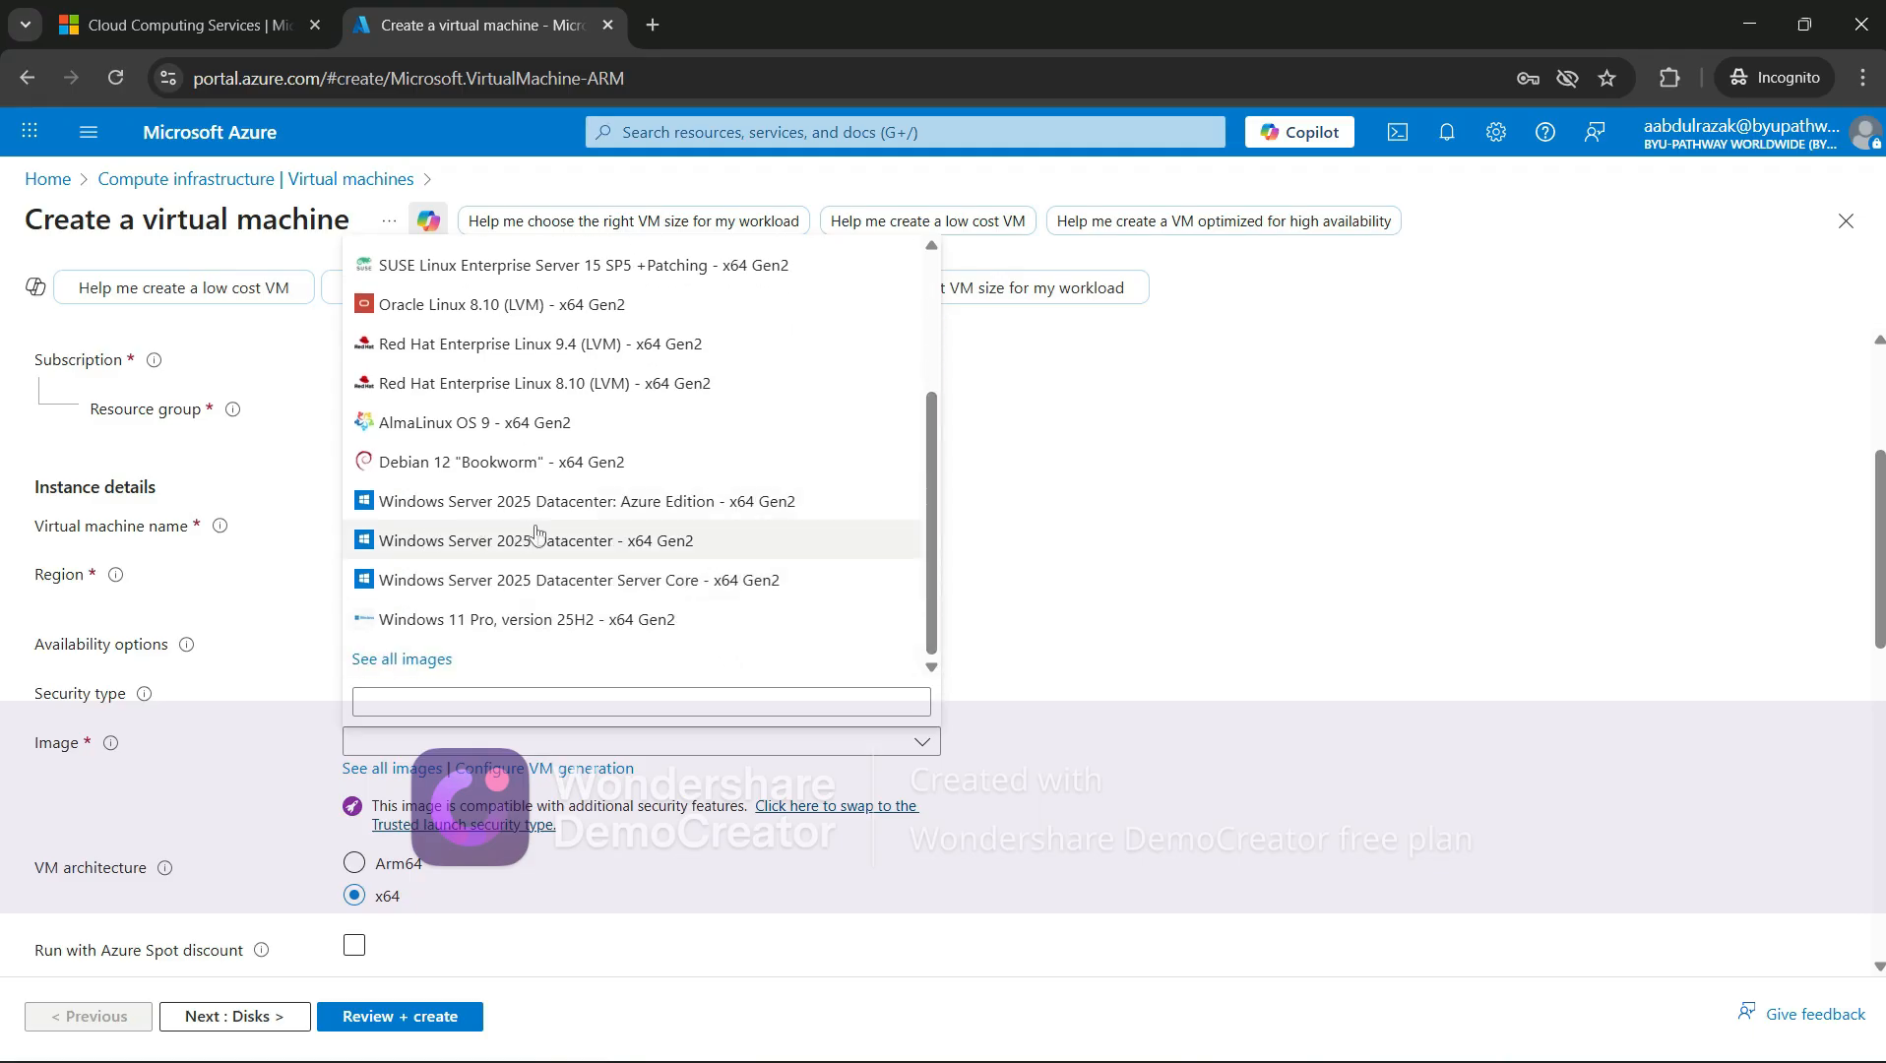
left_click(756, 504)
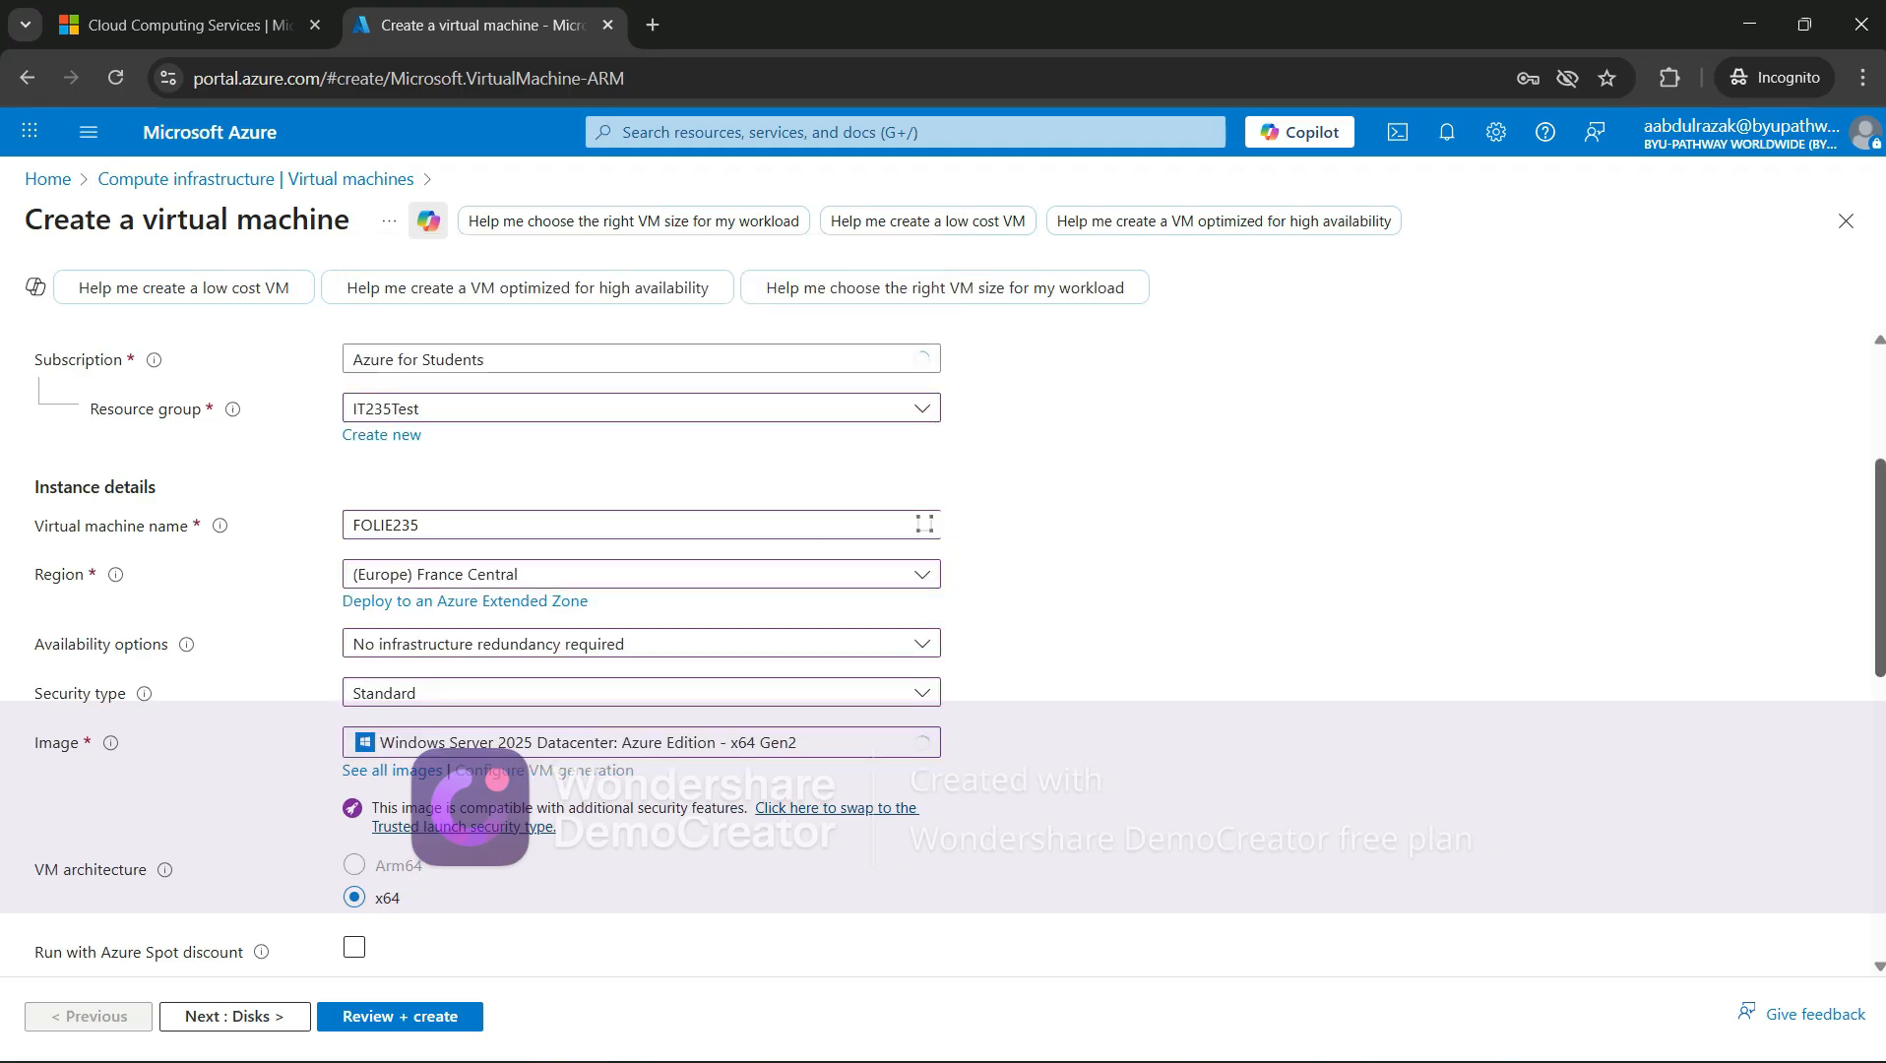
scroll(943, 649, "down", 3)
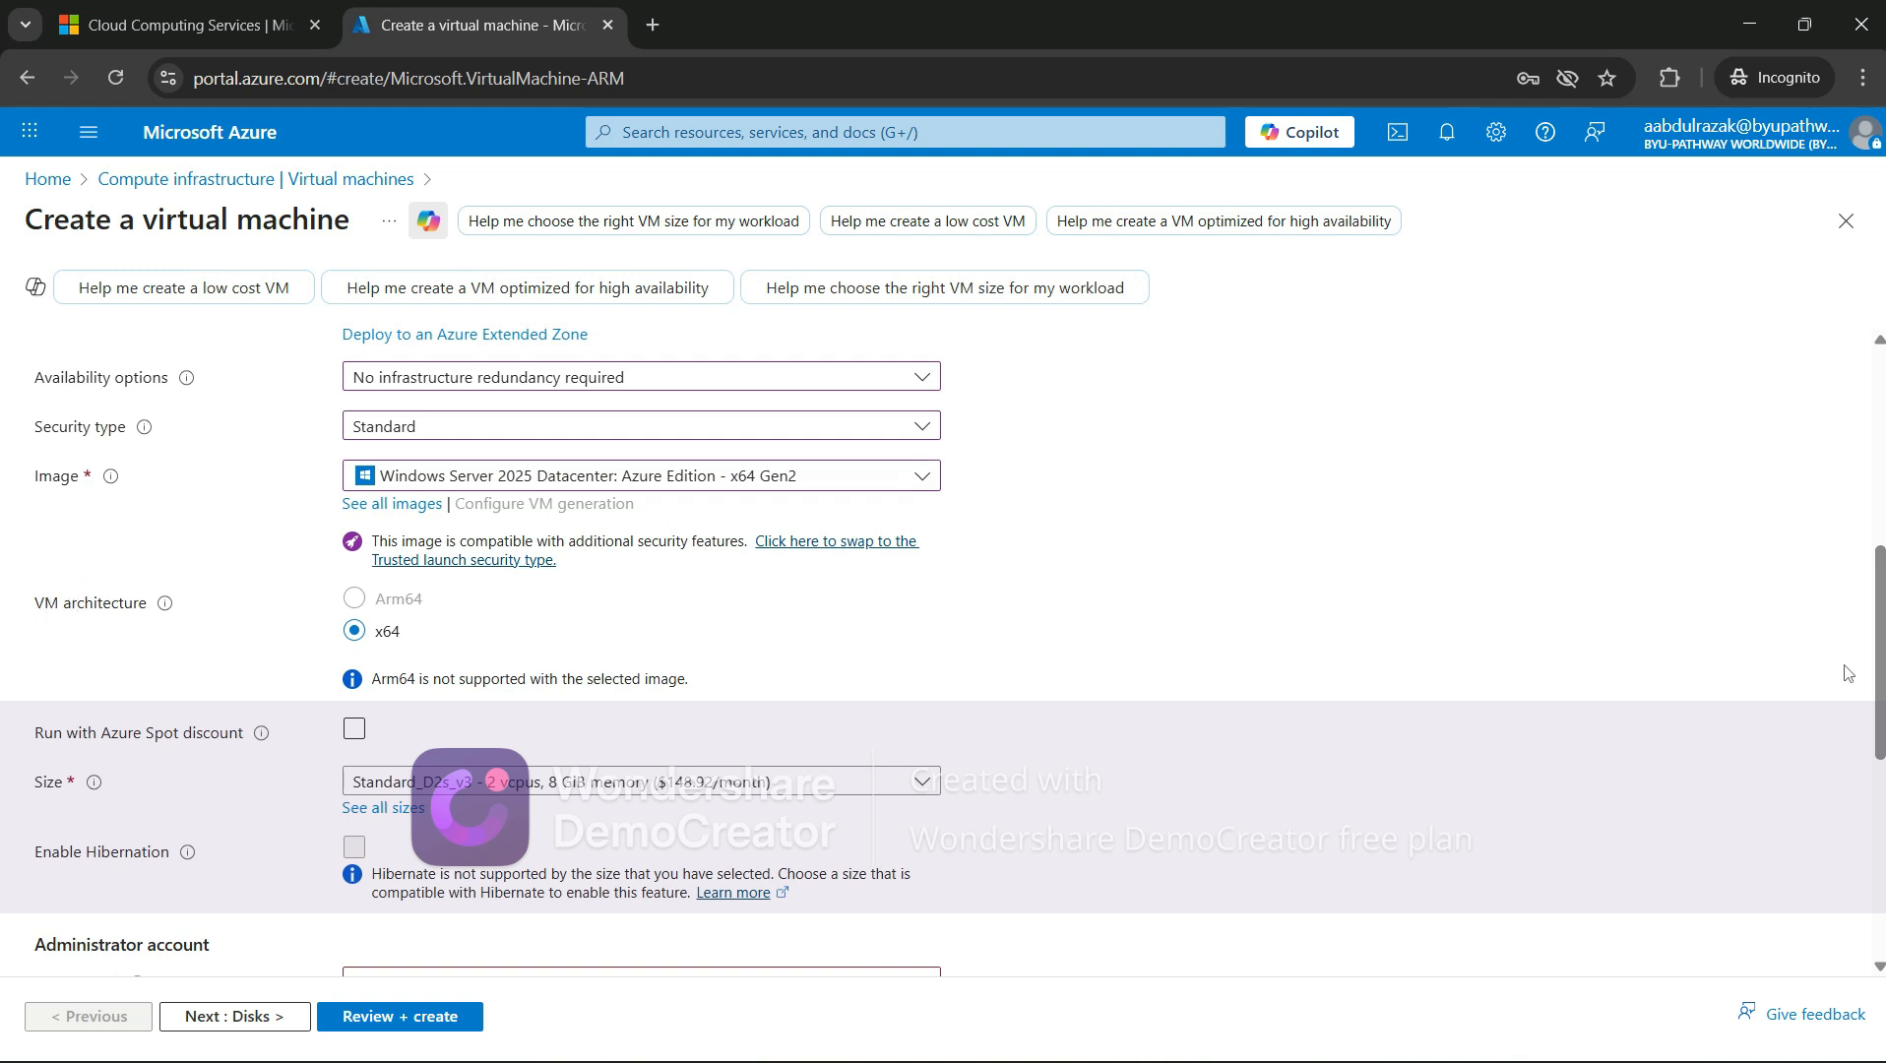
scroll(1878, 650, "down", 3)
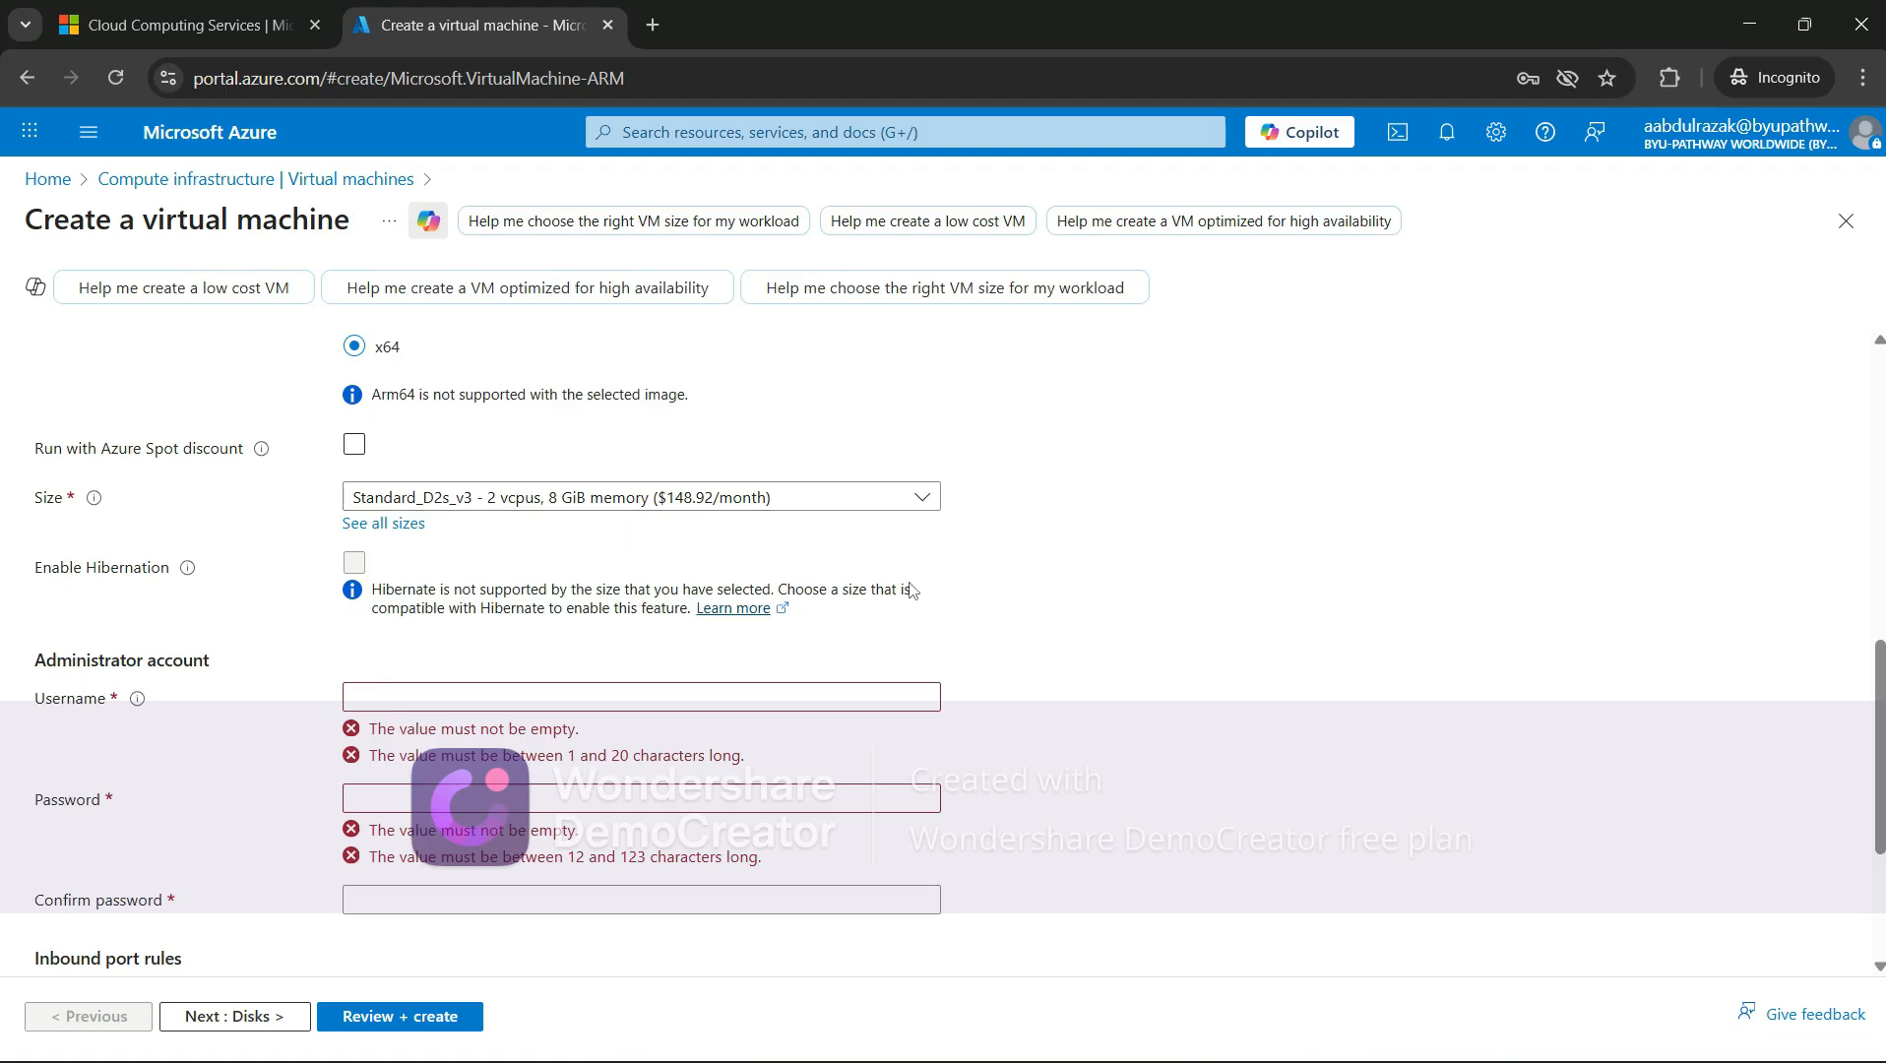
- Enter an administrator username and a password with matching confirmation
left_click(443, 704)
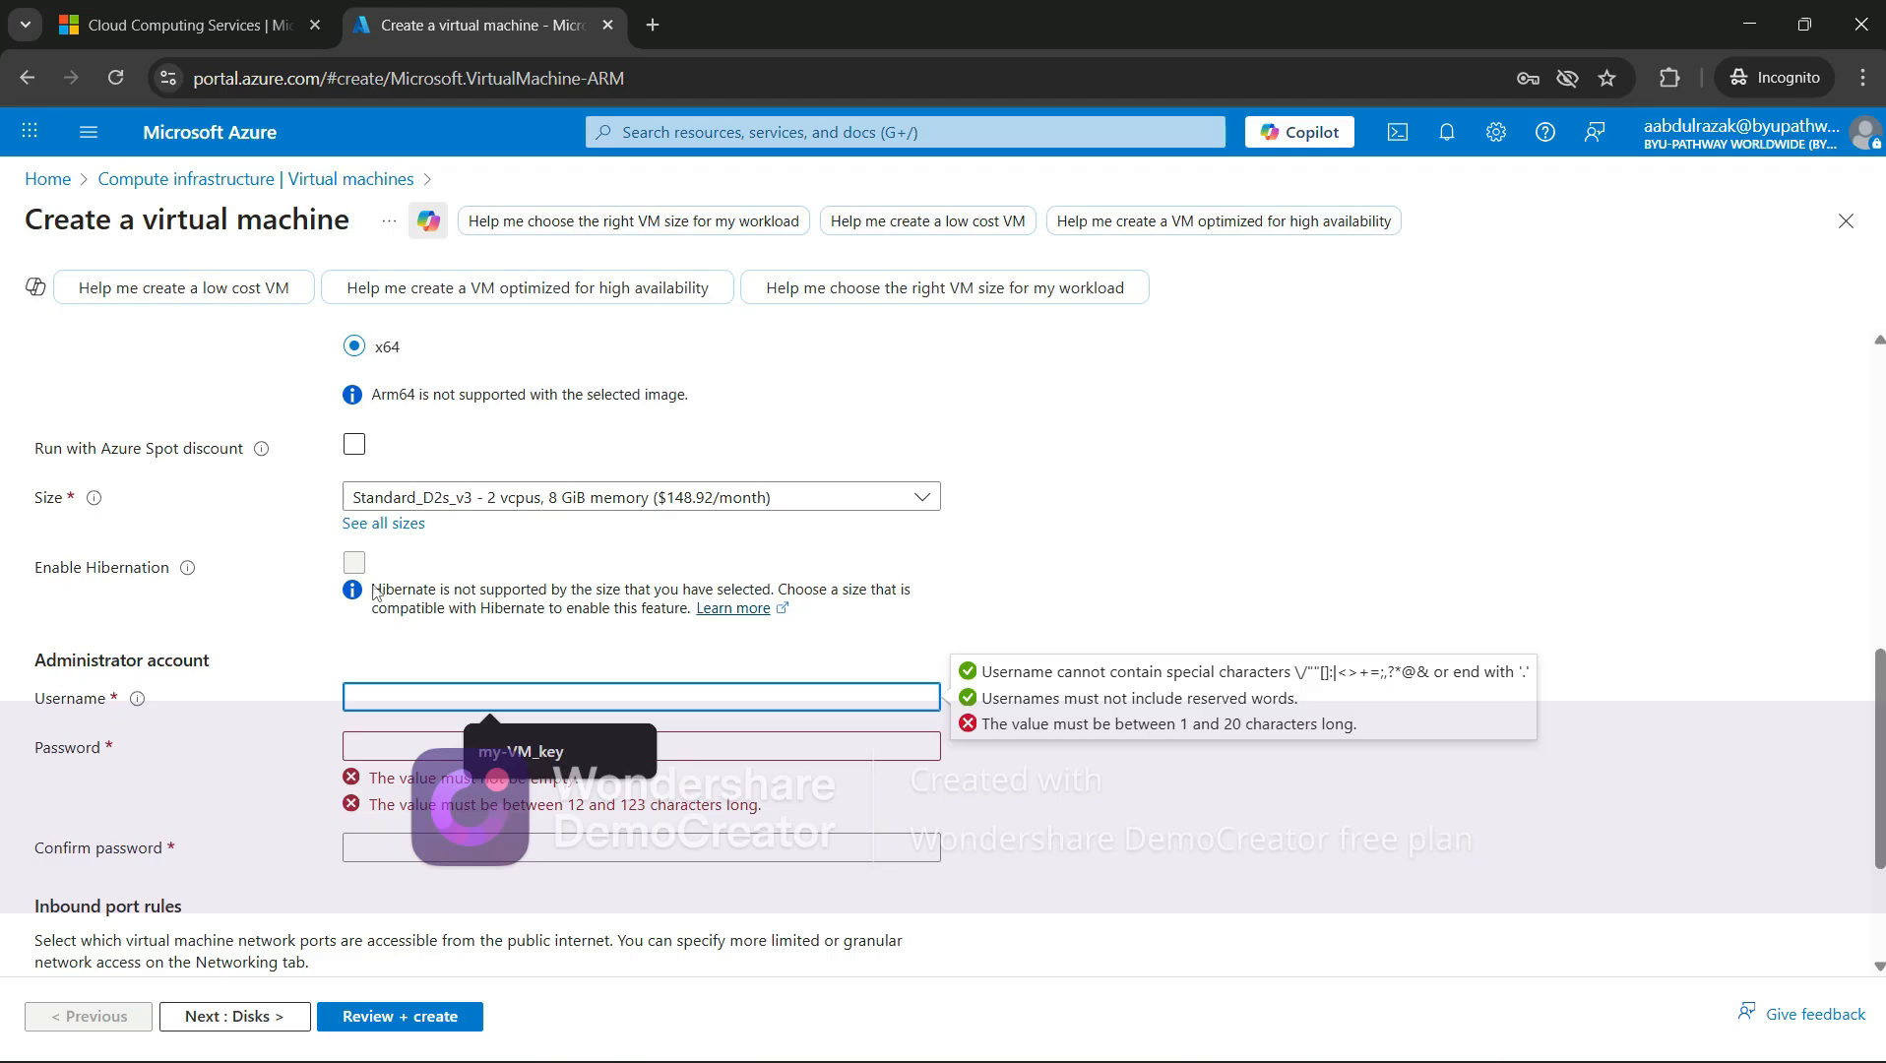
left_click(389, 695)
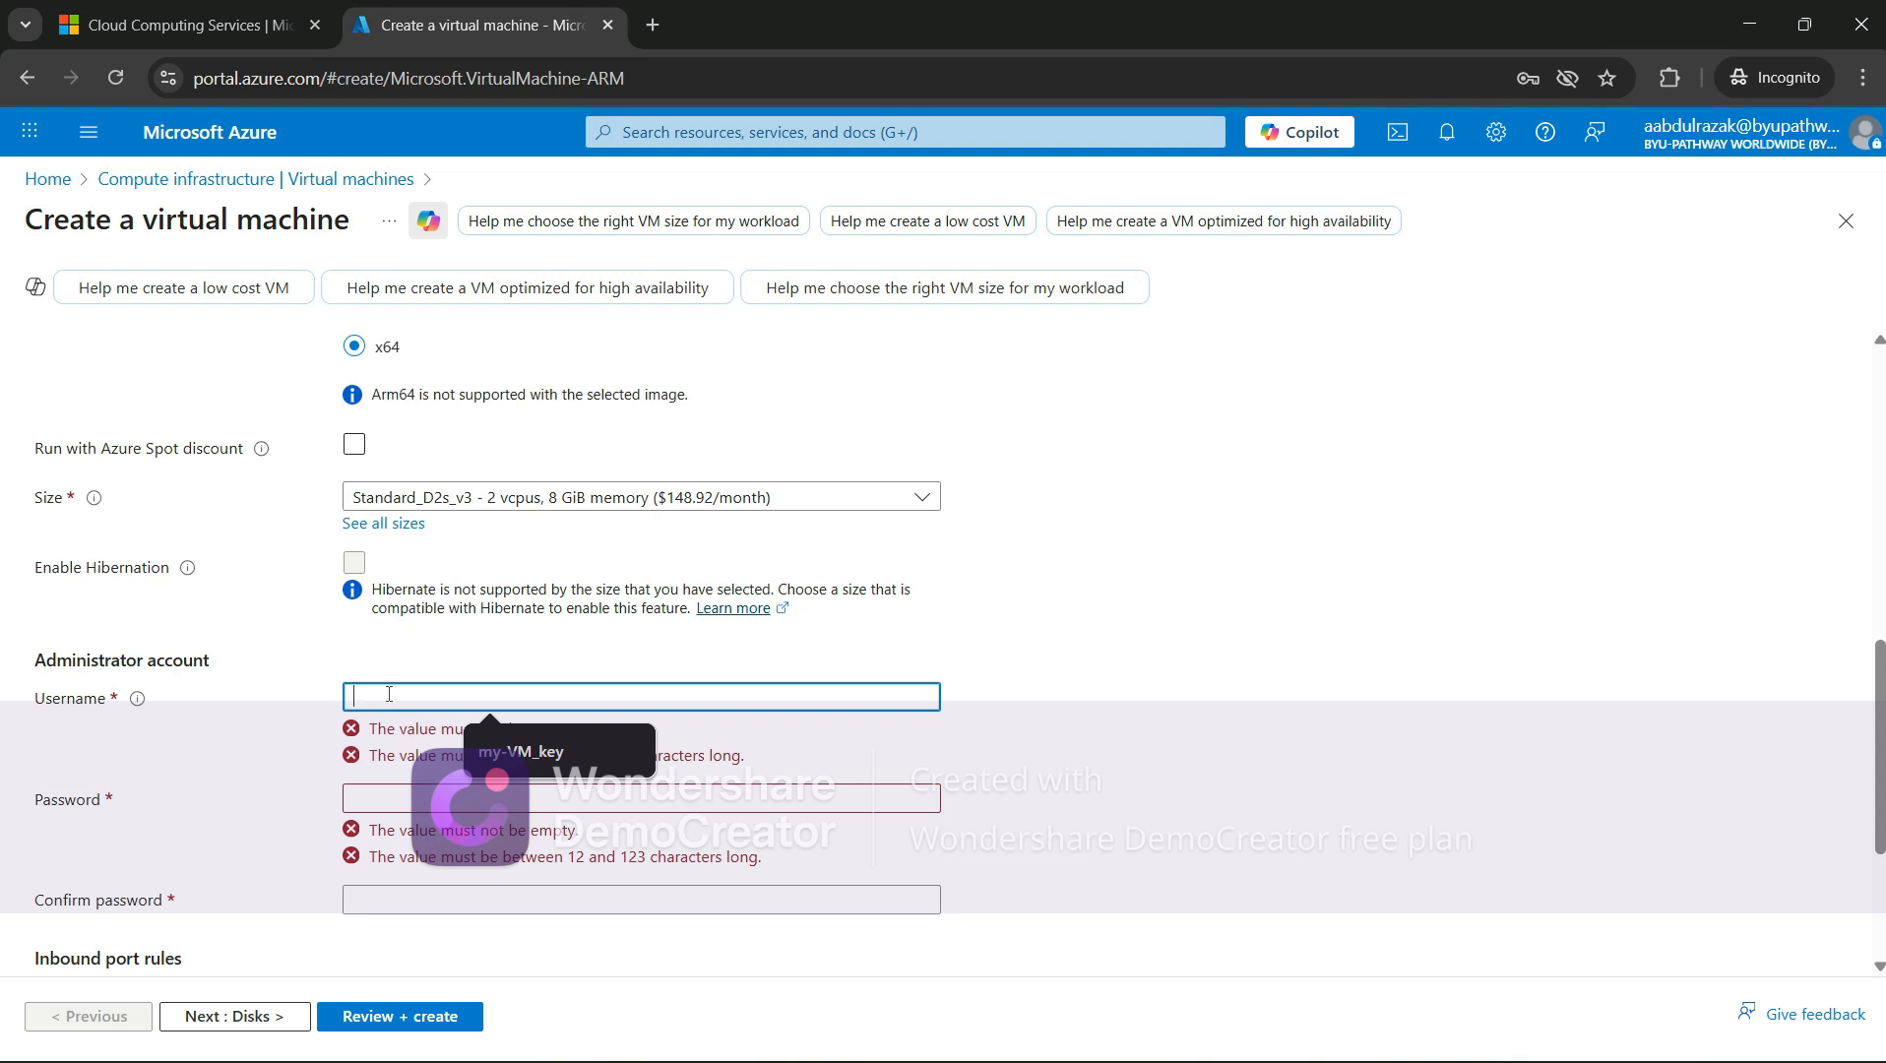
type("foli")
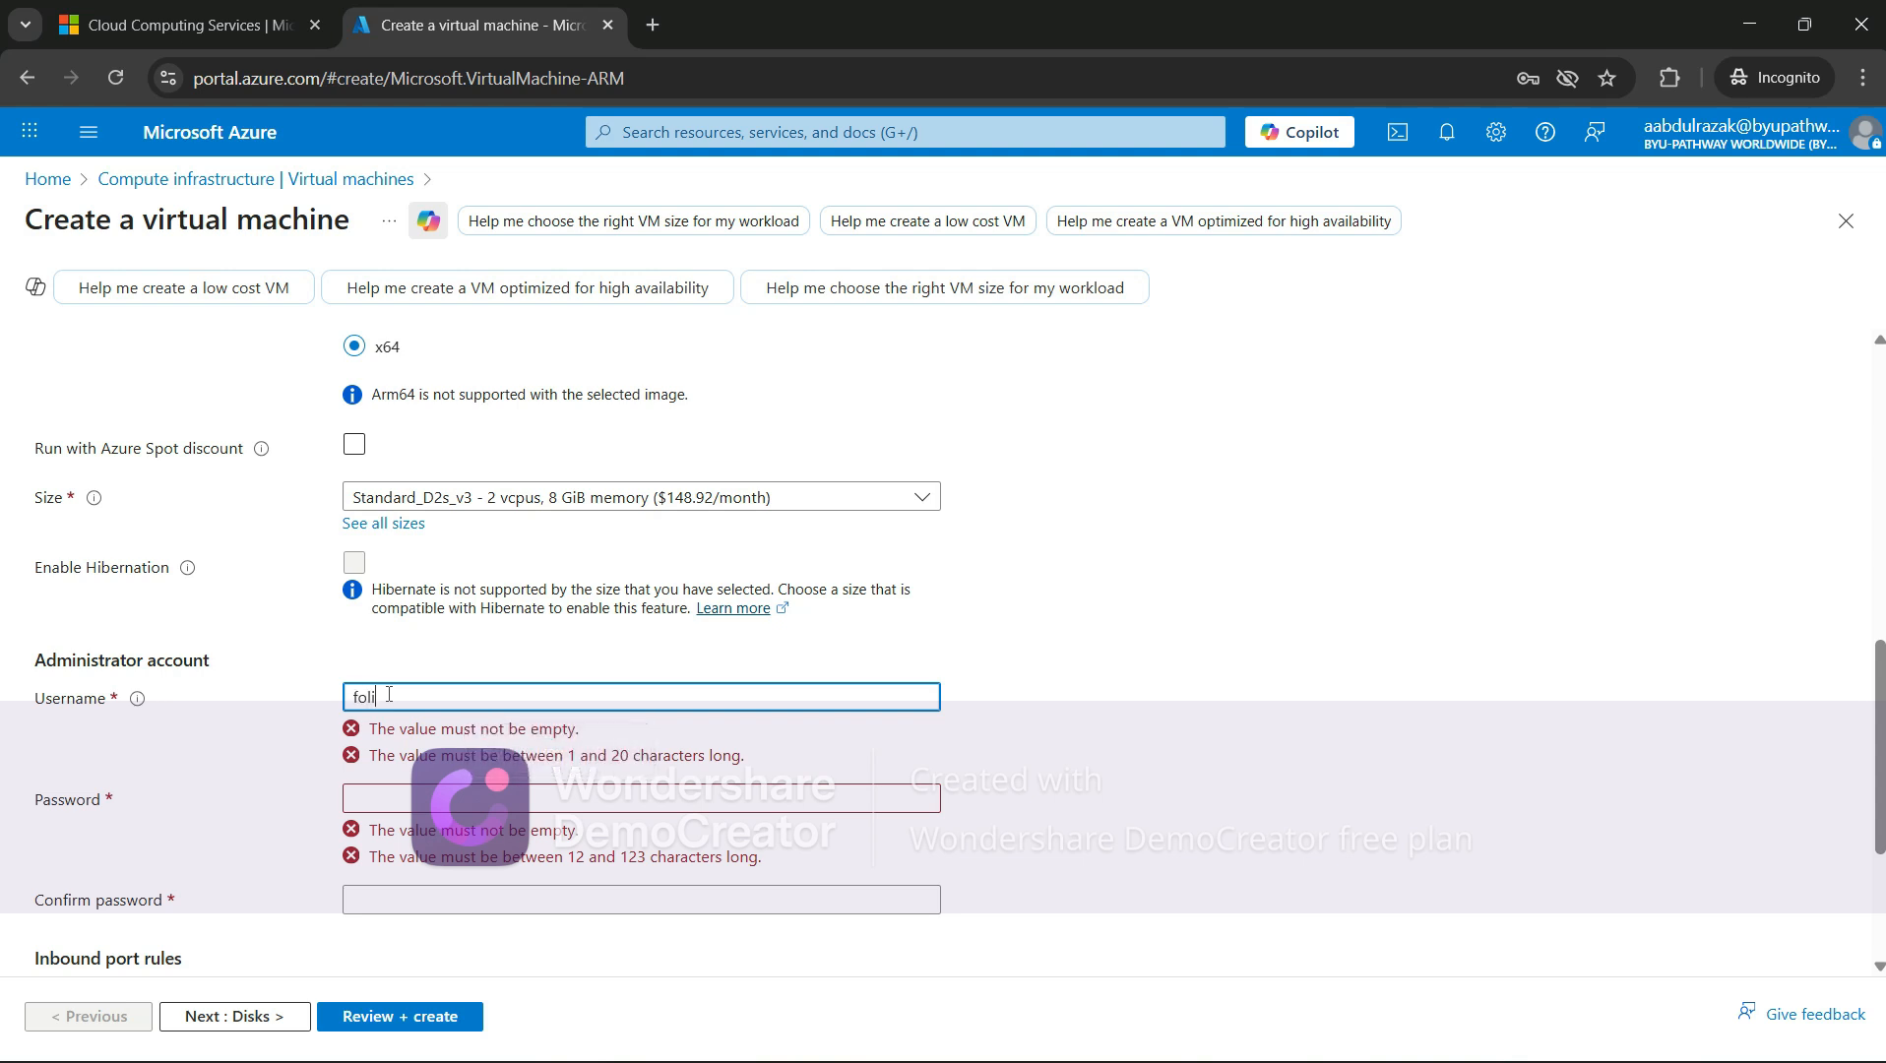
type("e2")
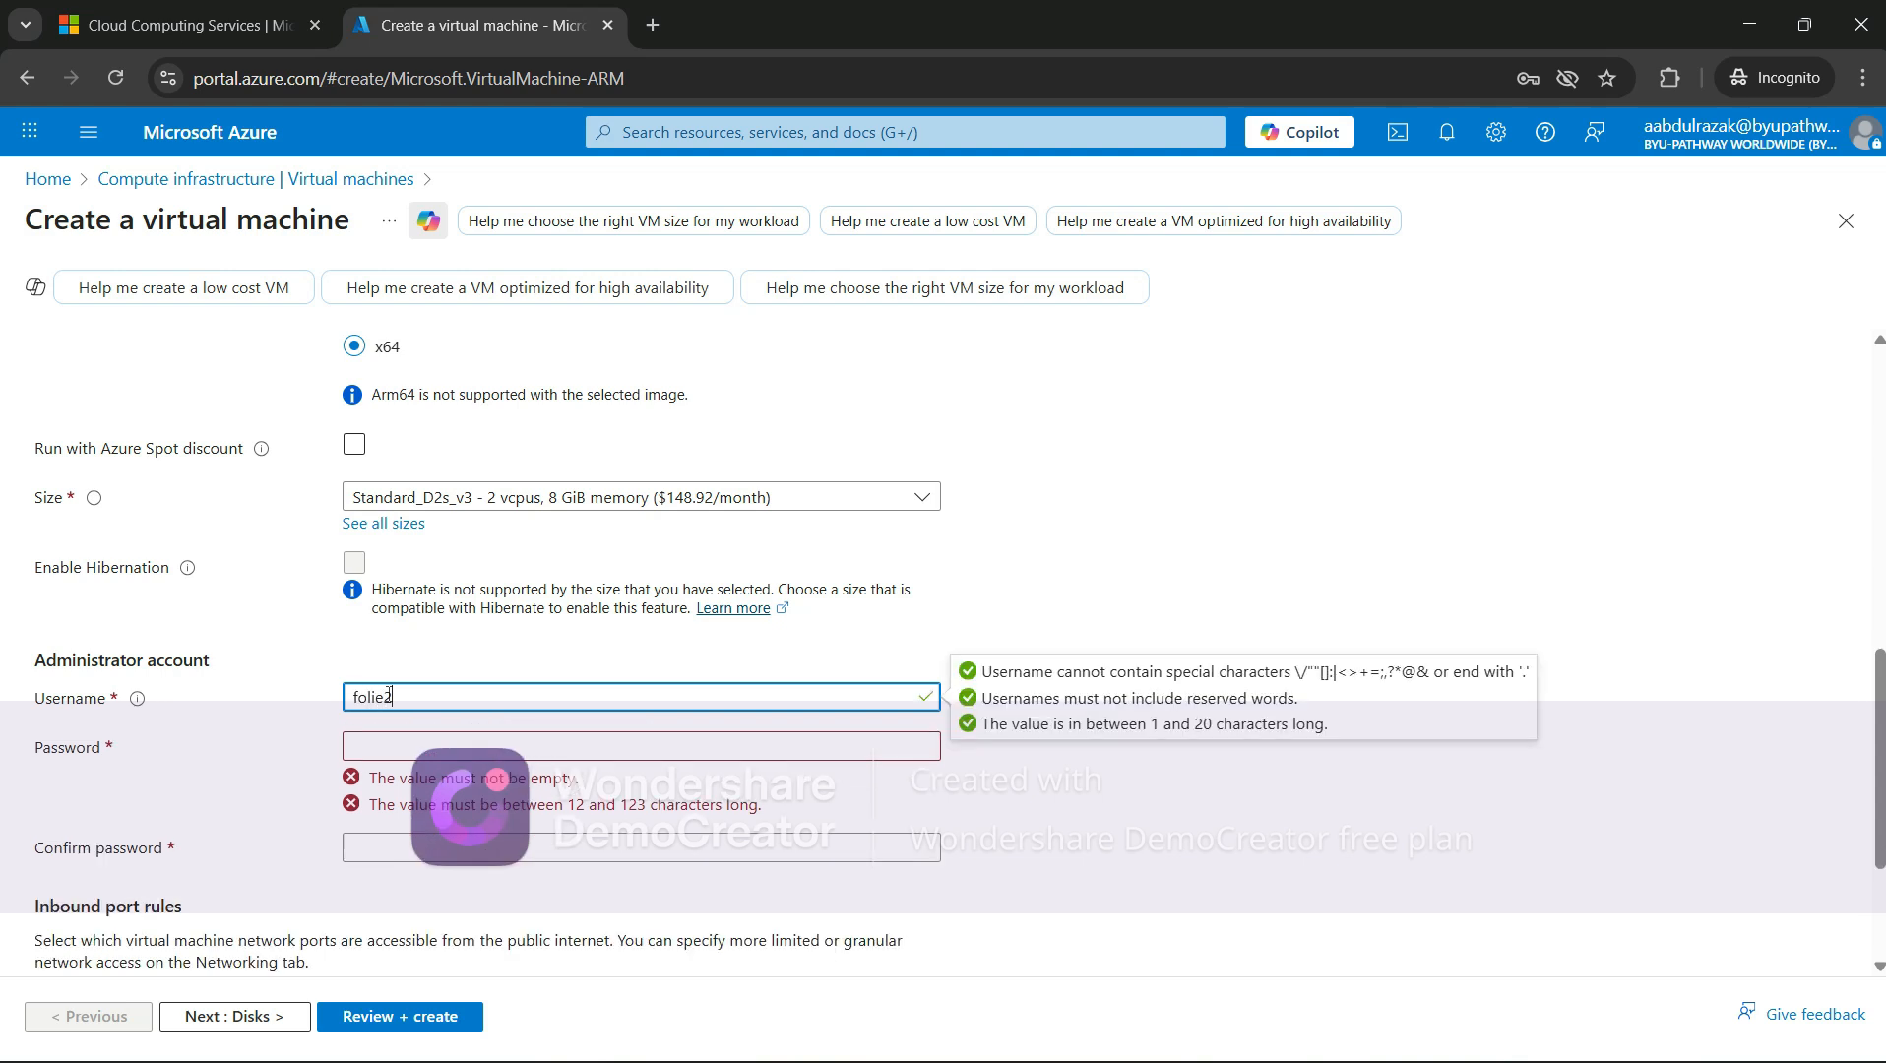
type("33")
left_click(374, 744)
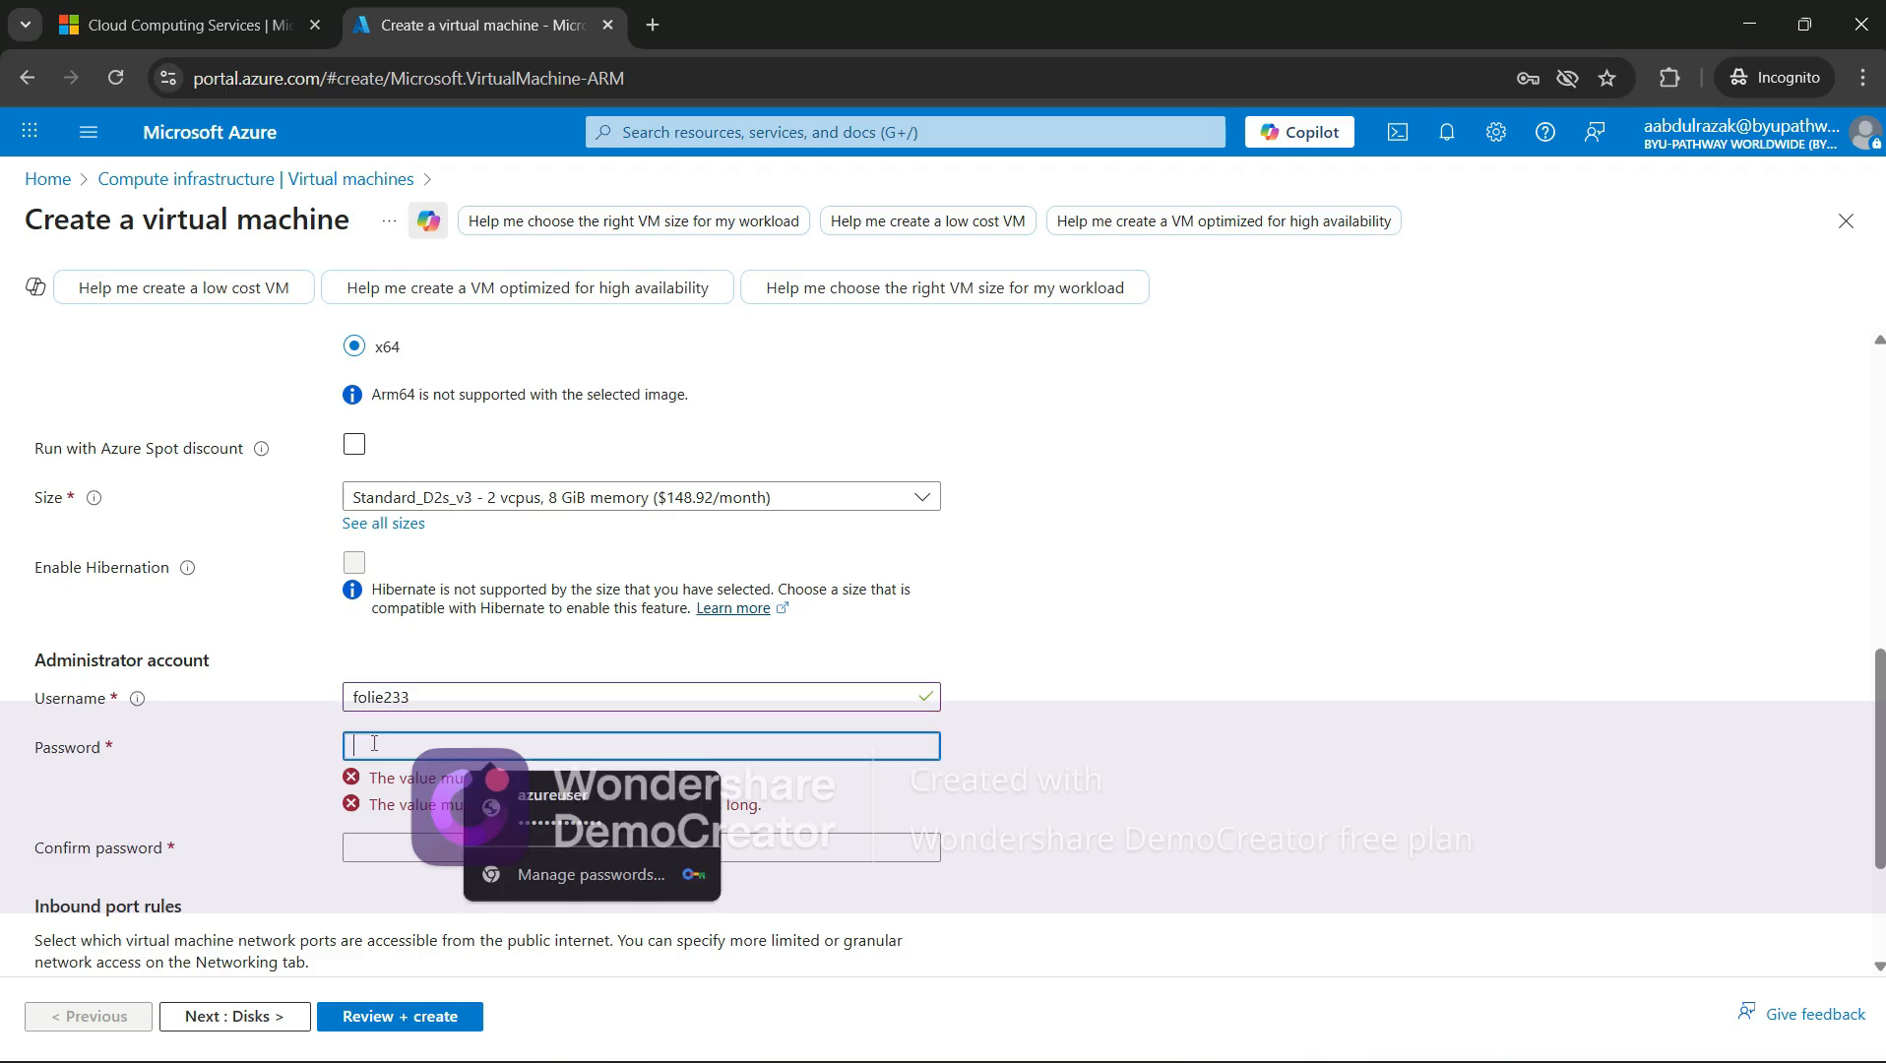
type("*************")
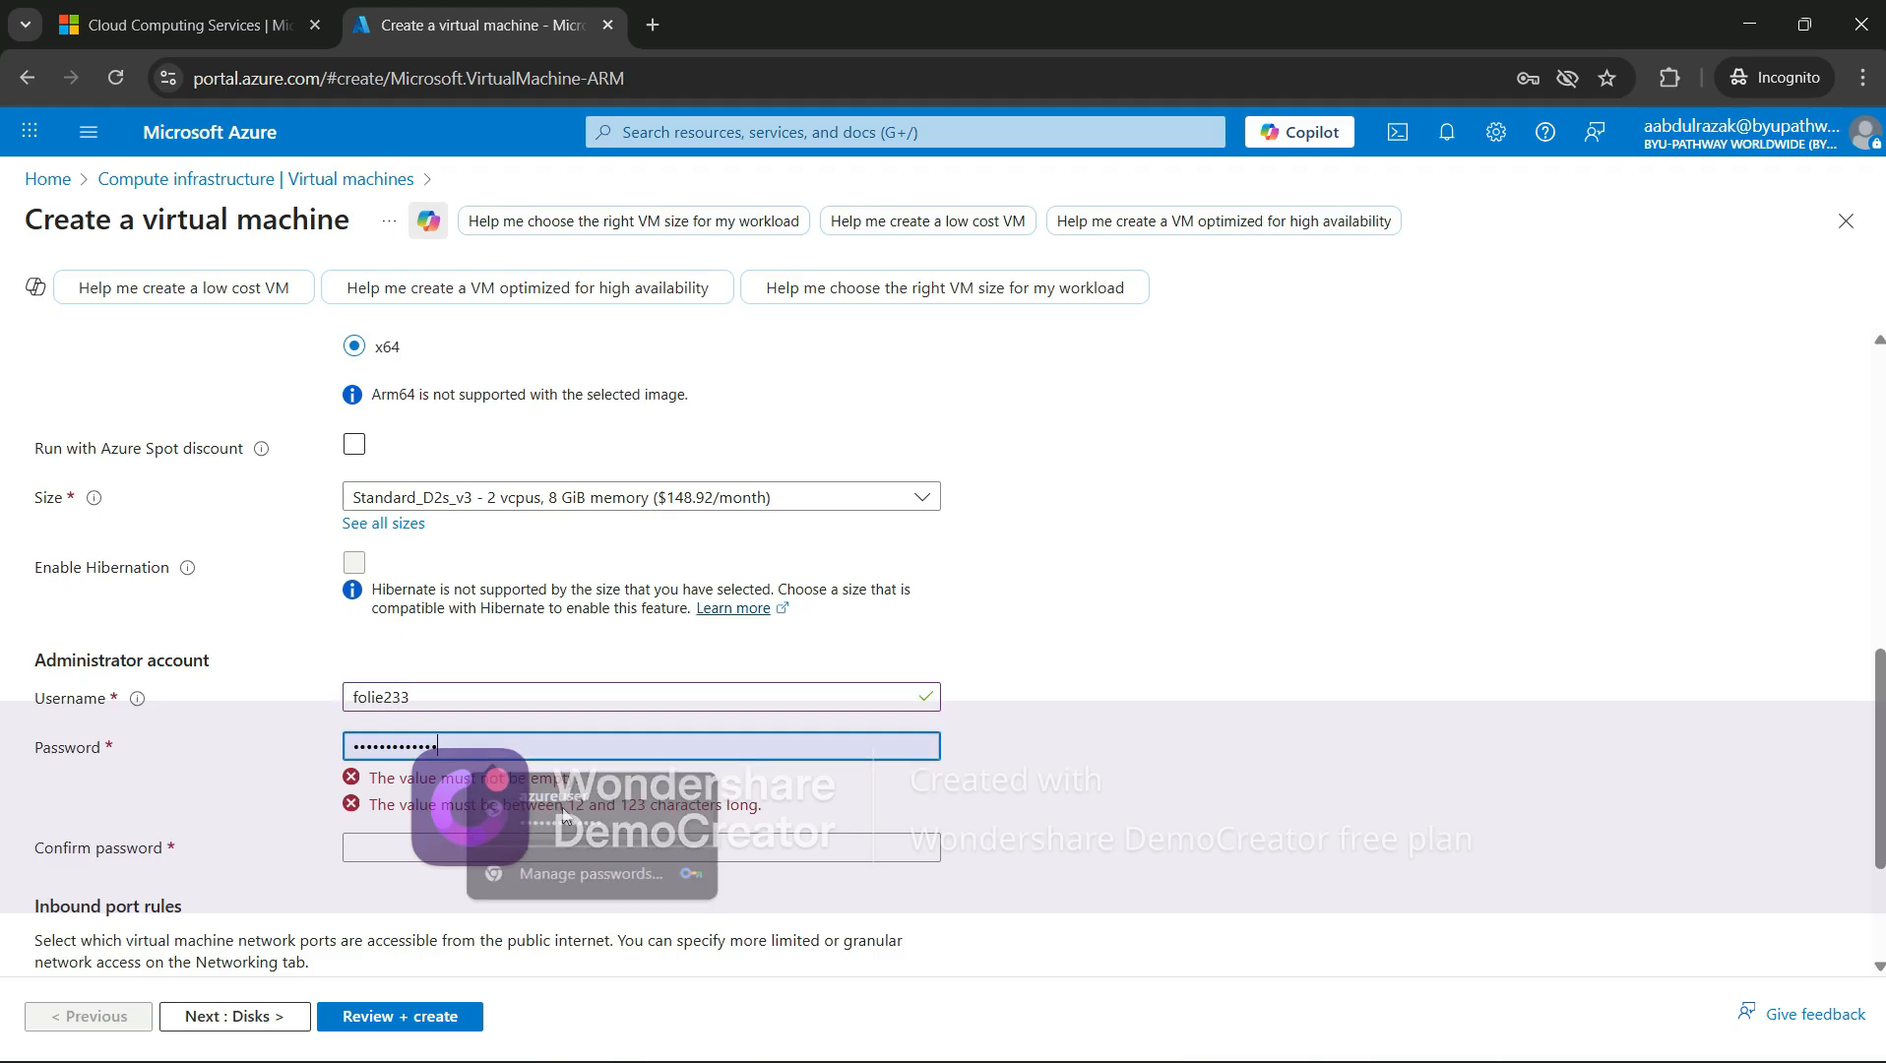
left_click(533, 795)
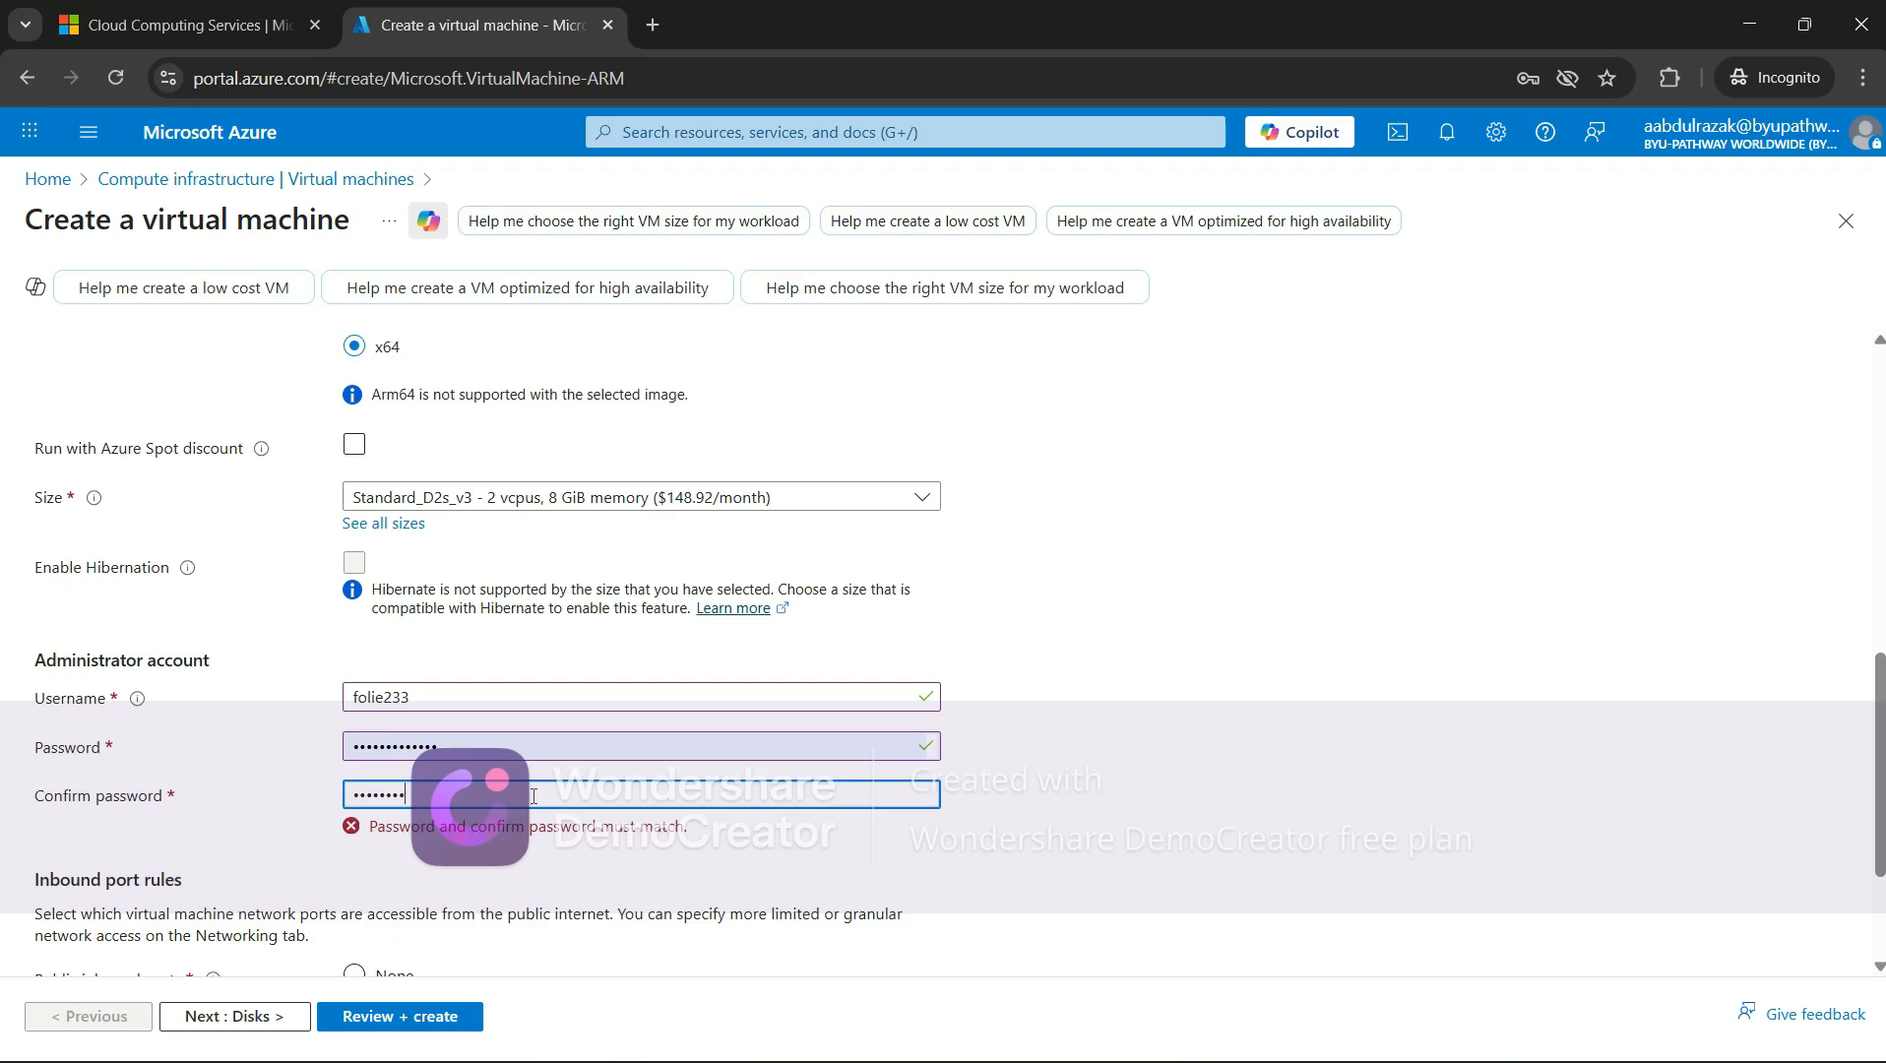
type("••")
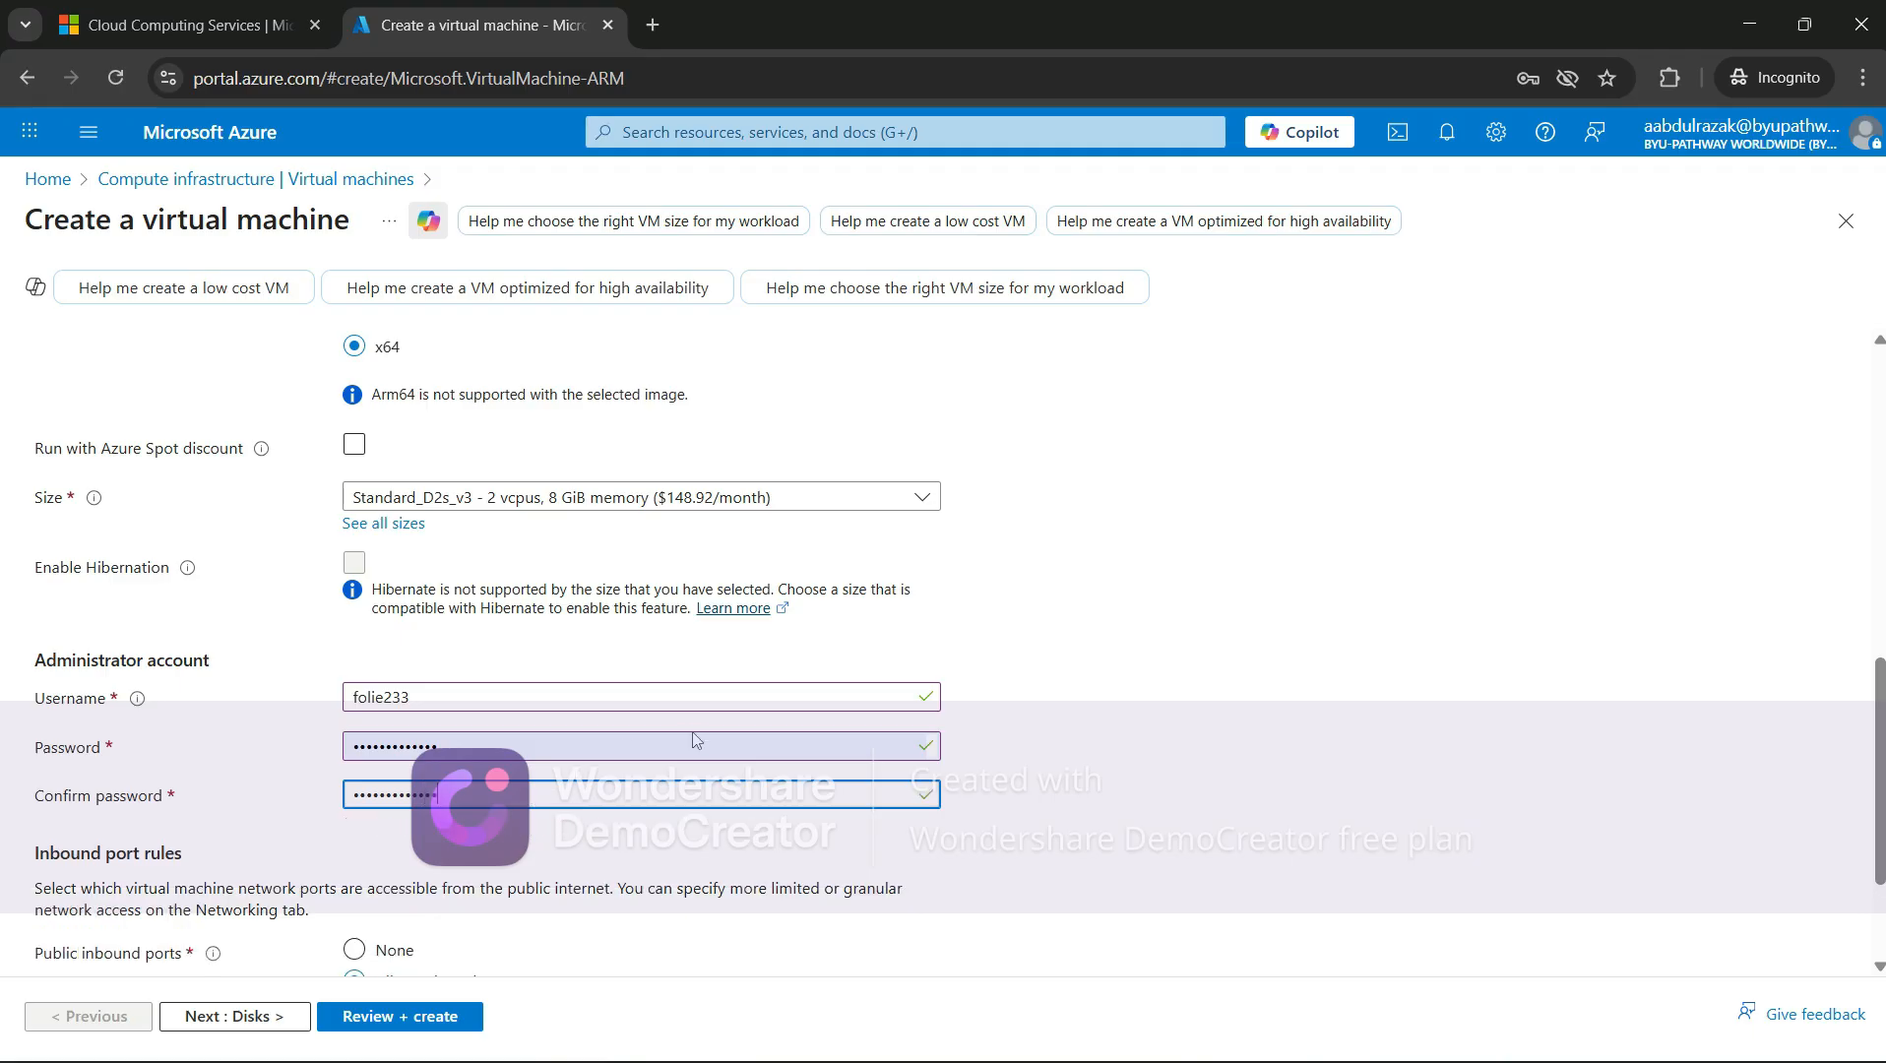
left_click(1069, 683)
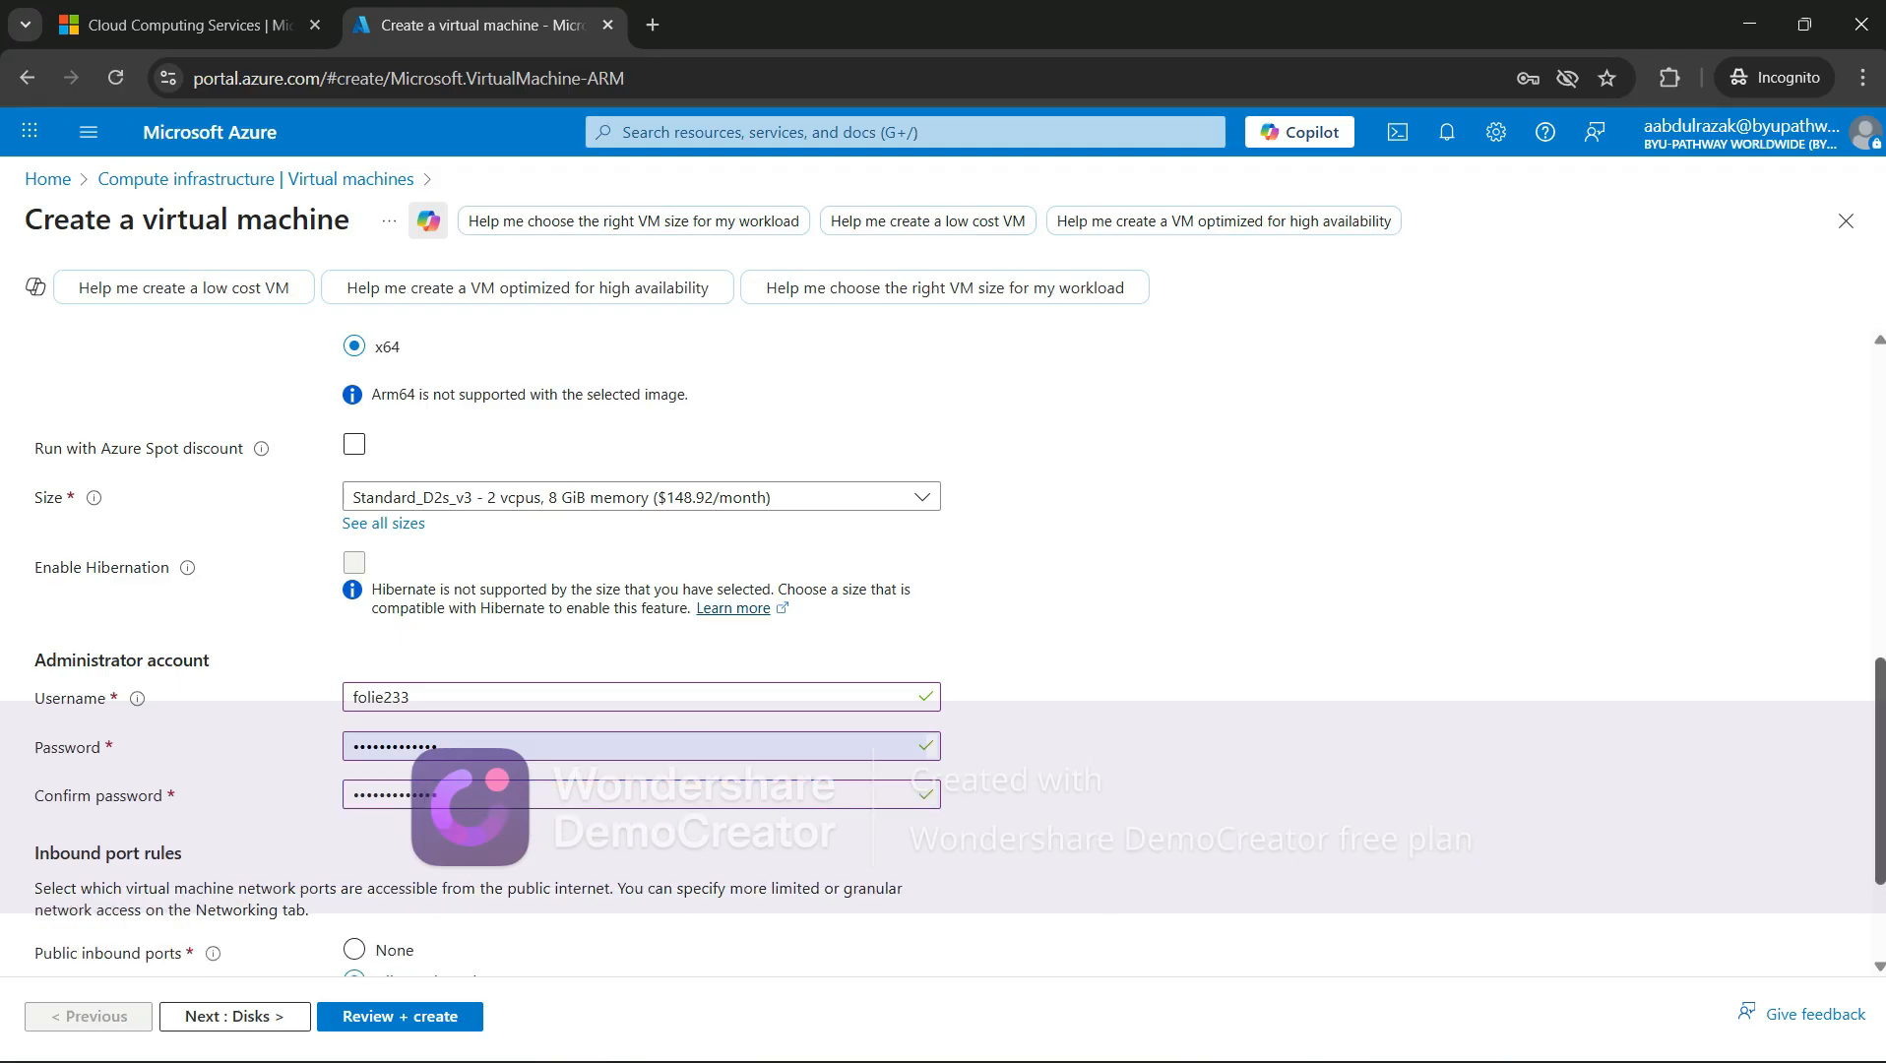
scroll(943, 649, "down", 2)
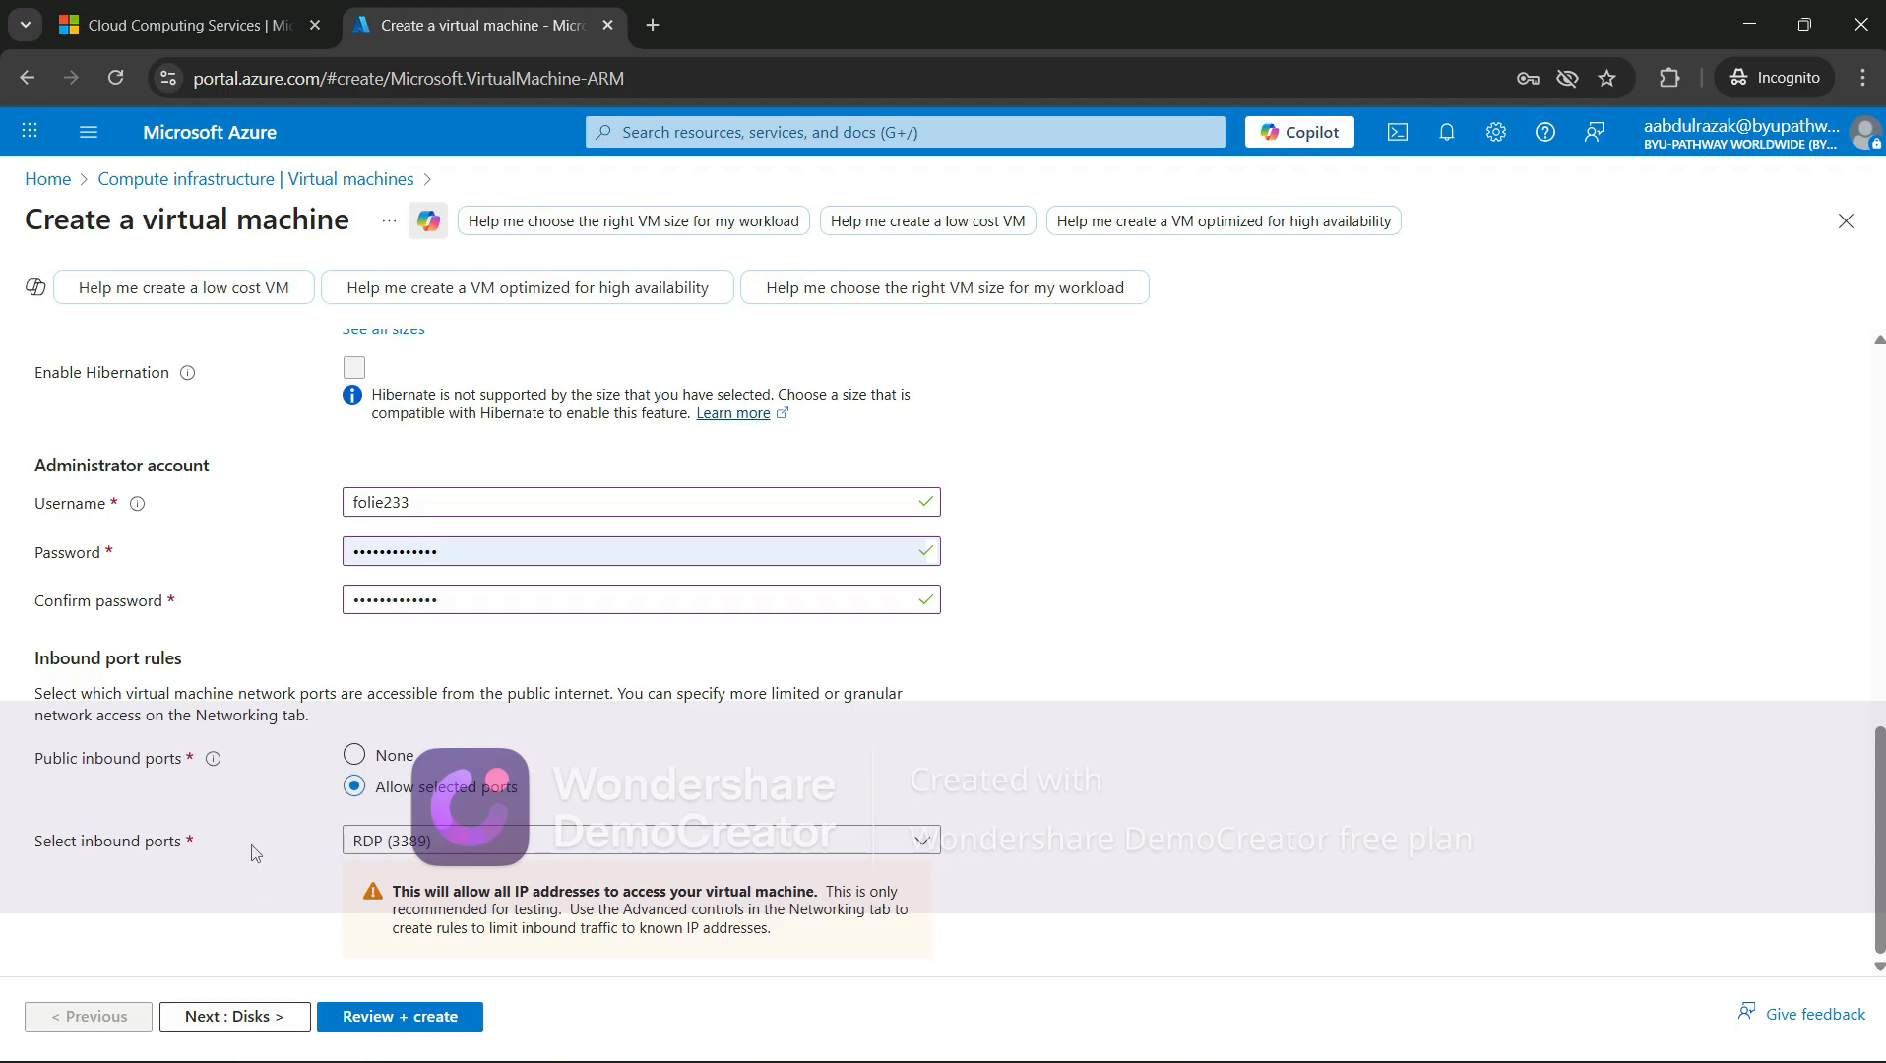
- Keep the default OS disk settings and advance to the Networking tab
left_click(236, 1015)
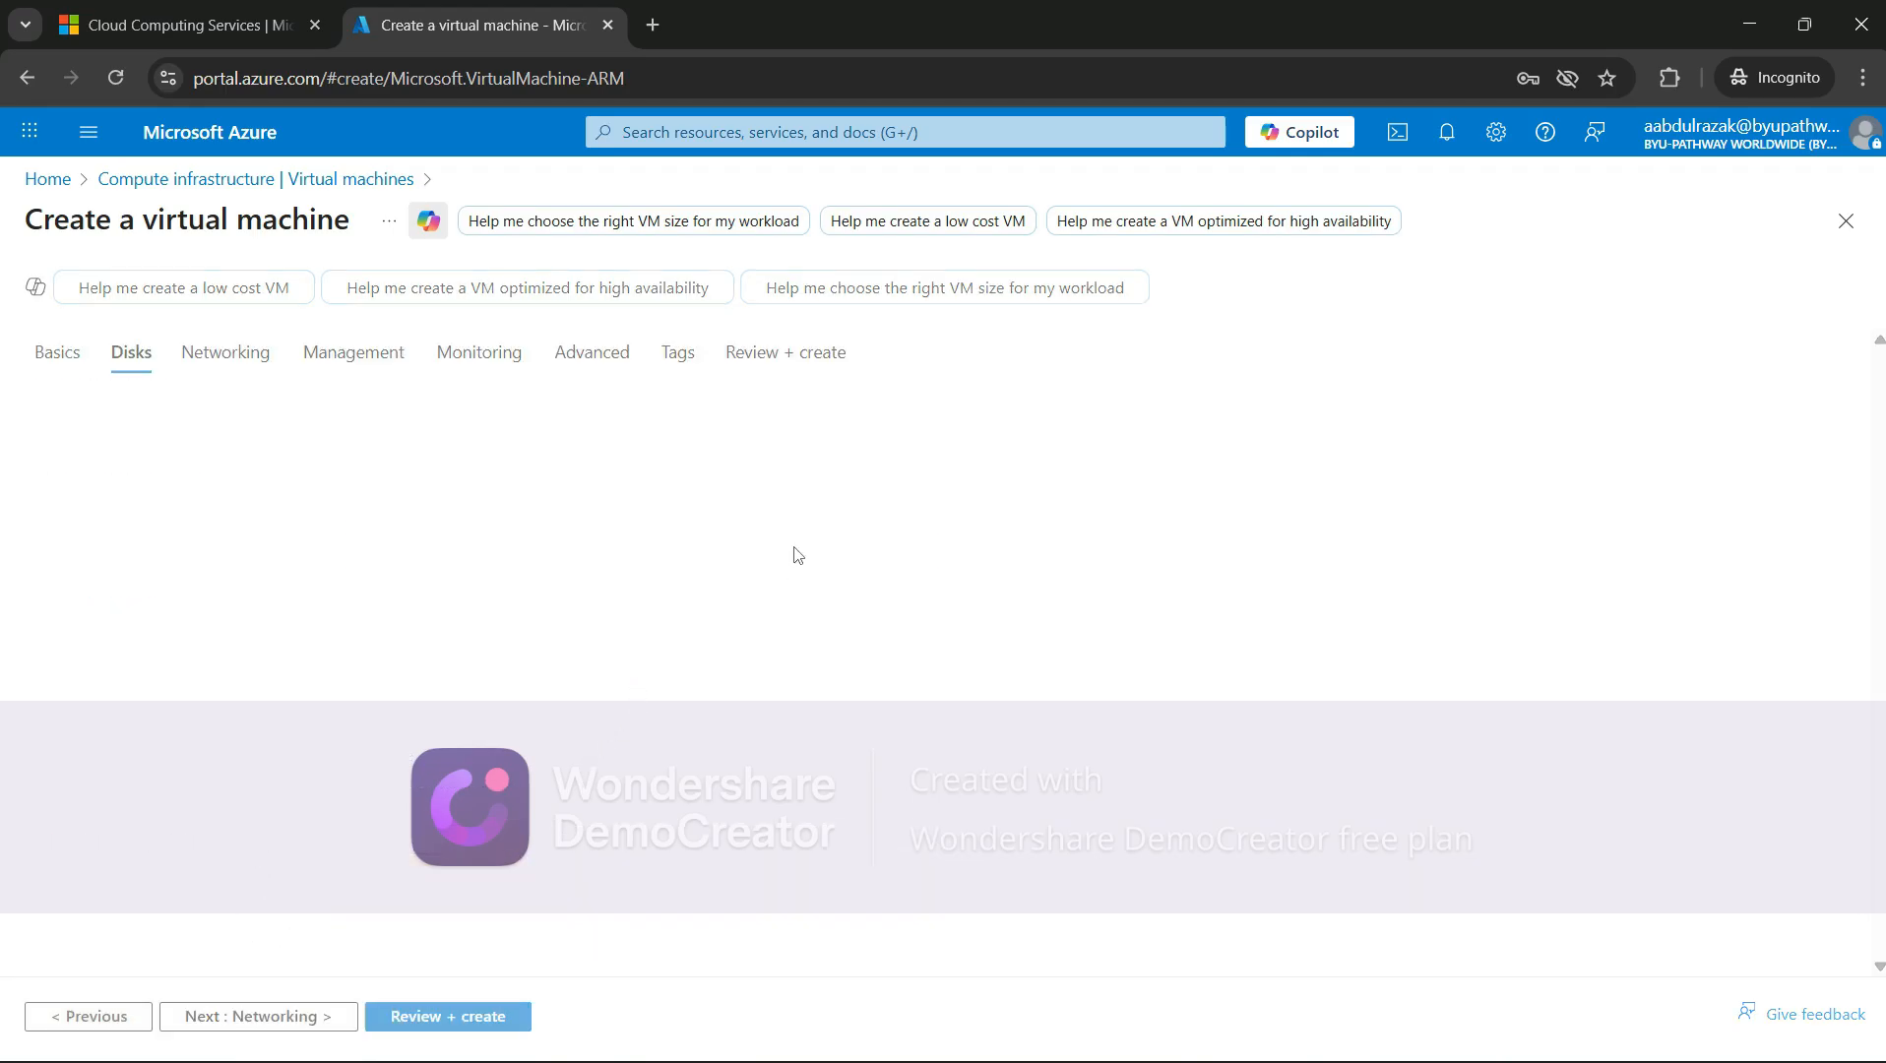
scroll(437, 577, "down", 2)
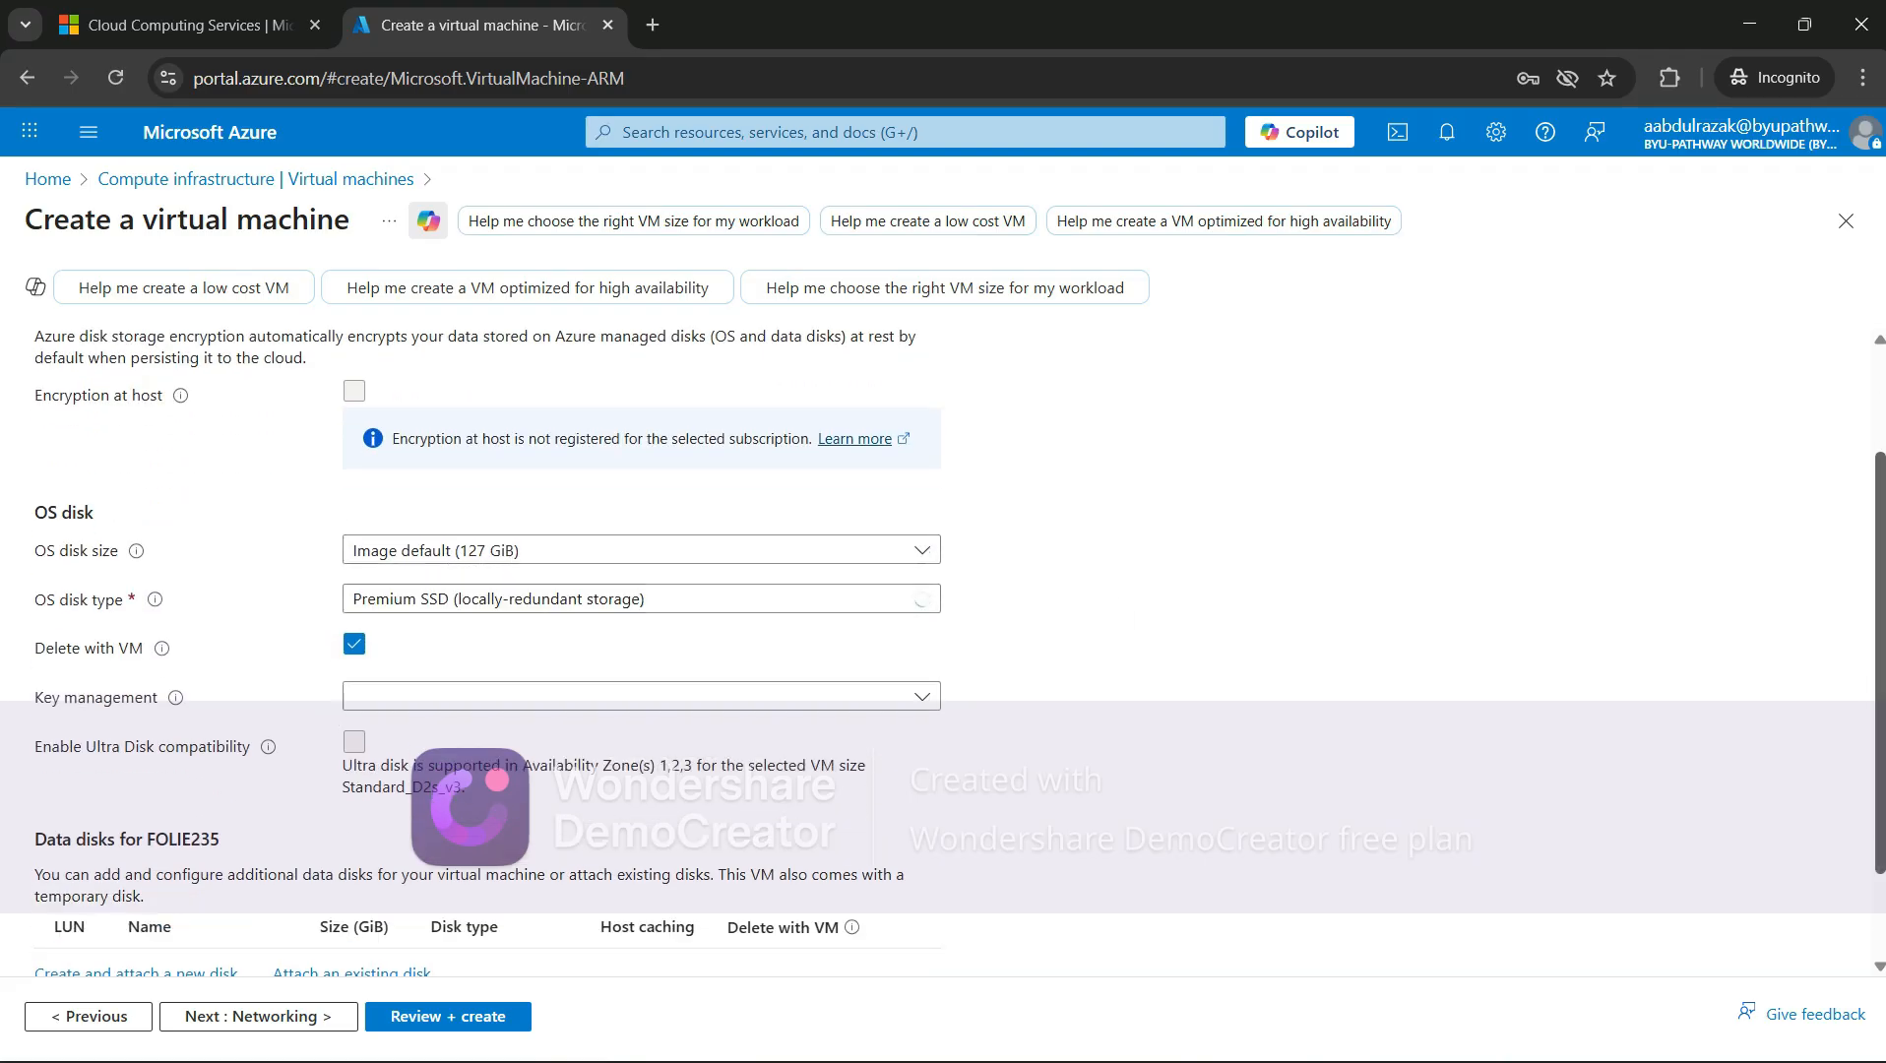
scroll(642, 591, "down", 2)
scroll(642, 590, "up", 3)
scroll(642, 591, "down", 3)
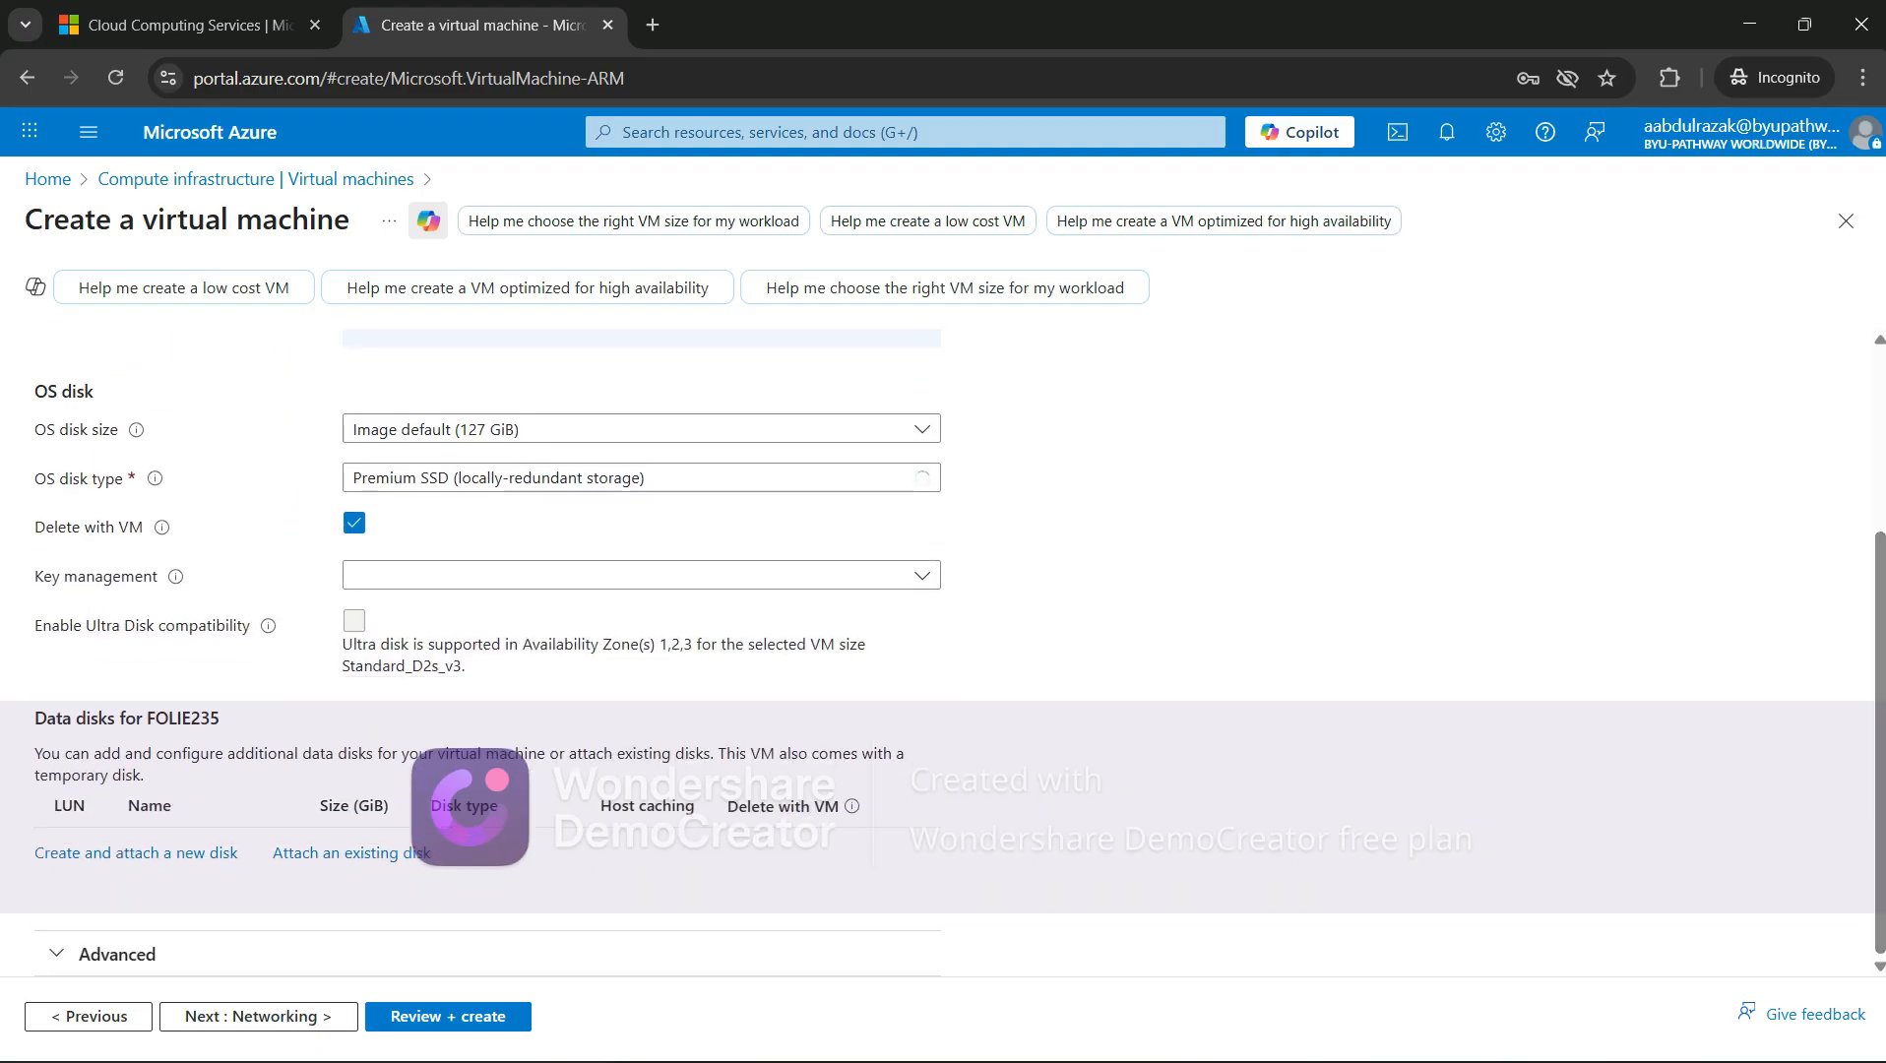
left_click(254, 1024)
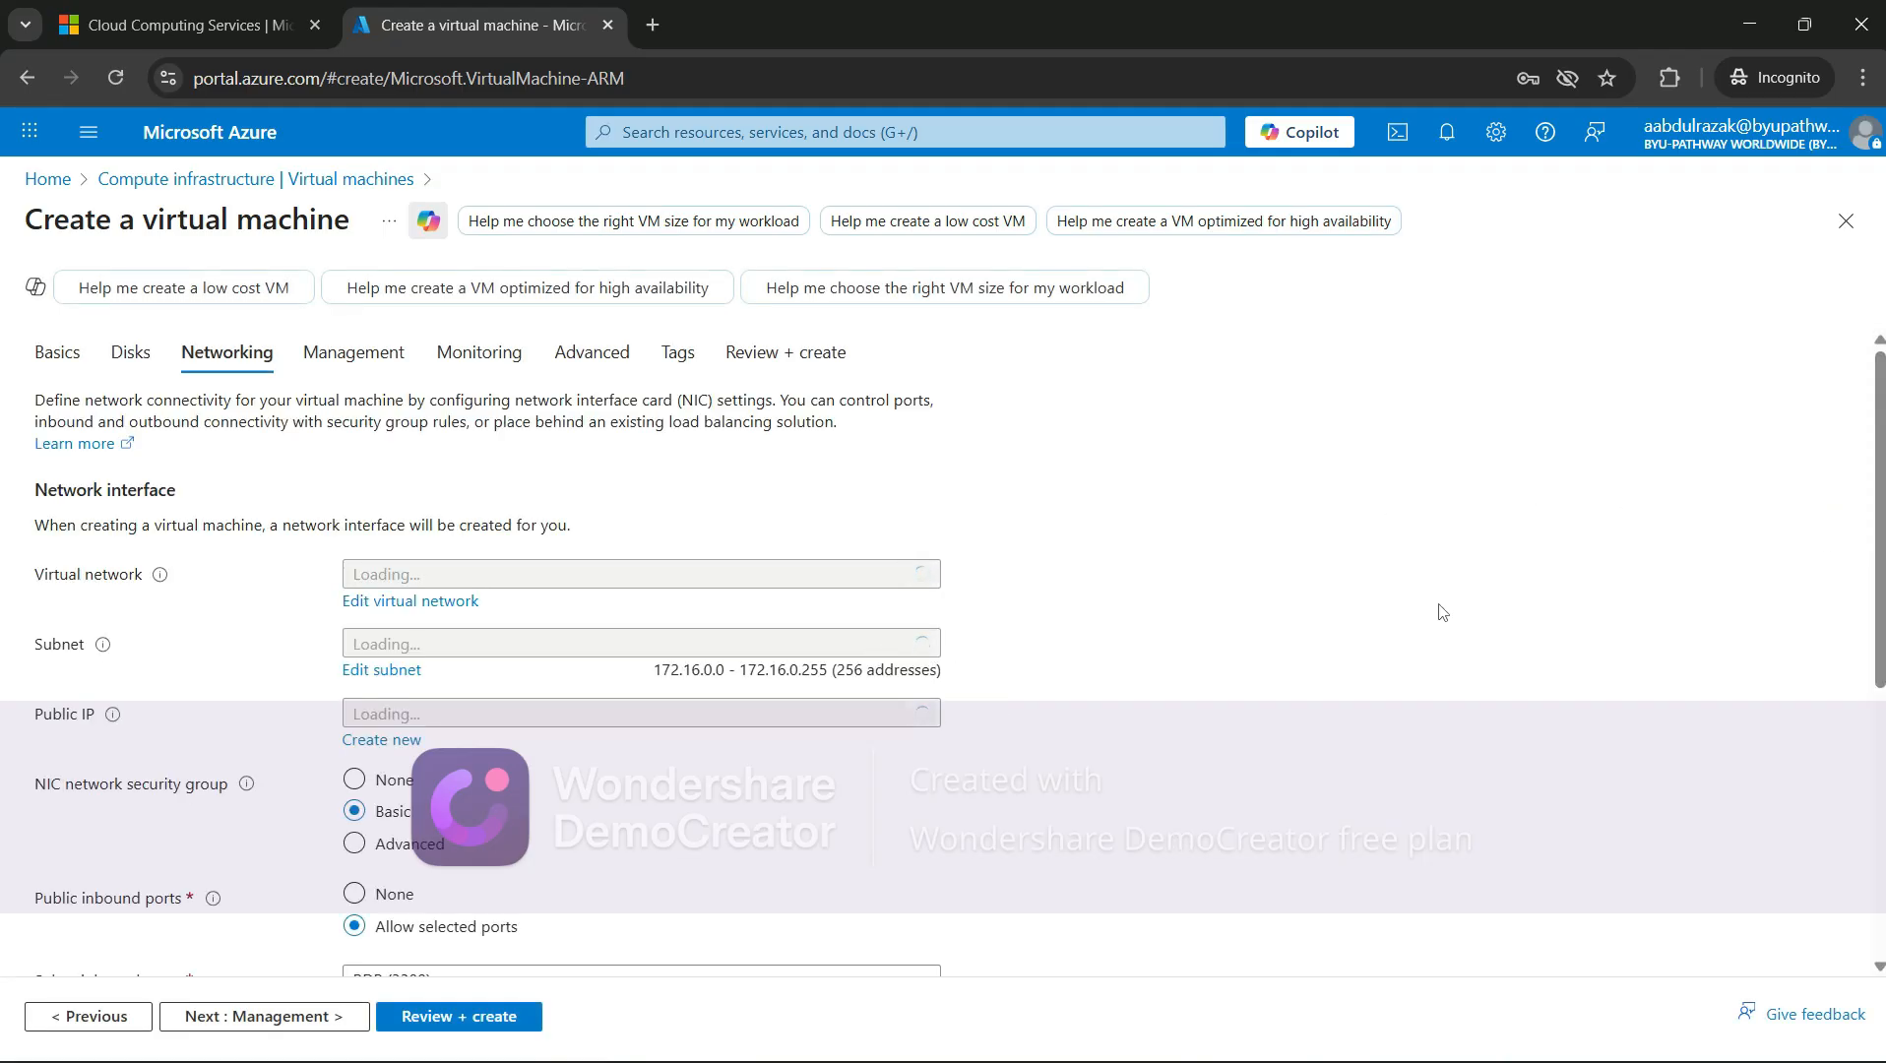
- Keep RDP (3389) inbound in Networking and advance to the Management tab
mouse_move(1880, 522)
left_mouse_down()
mouse_move(1881, 628)
mouse_move(1880, 526)
left_mouse_up()
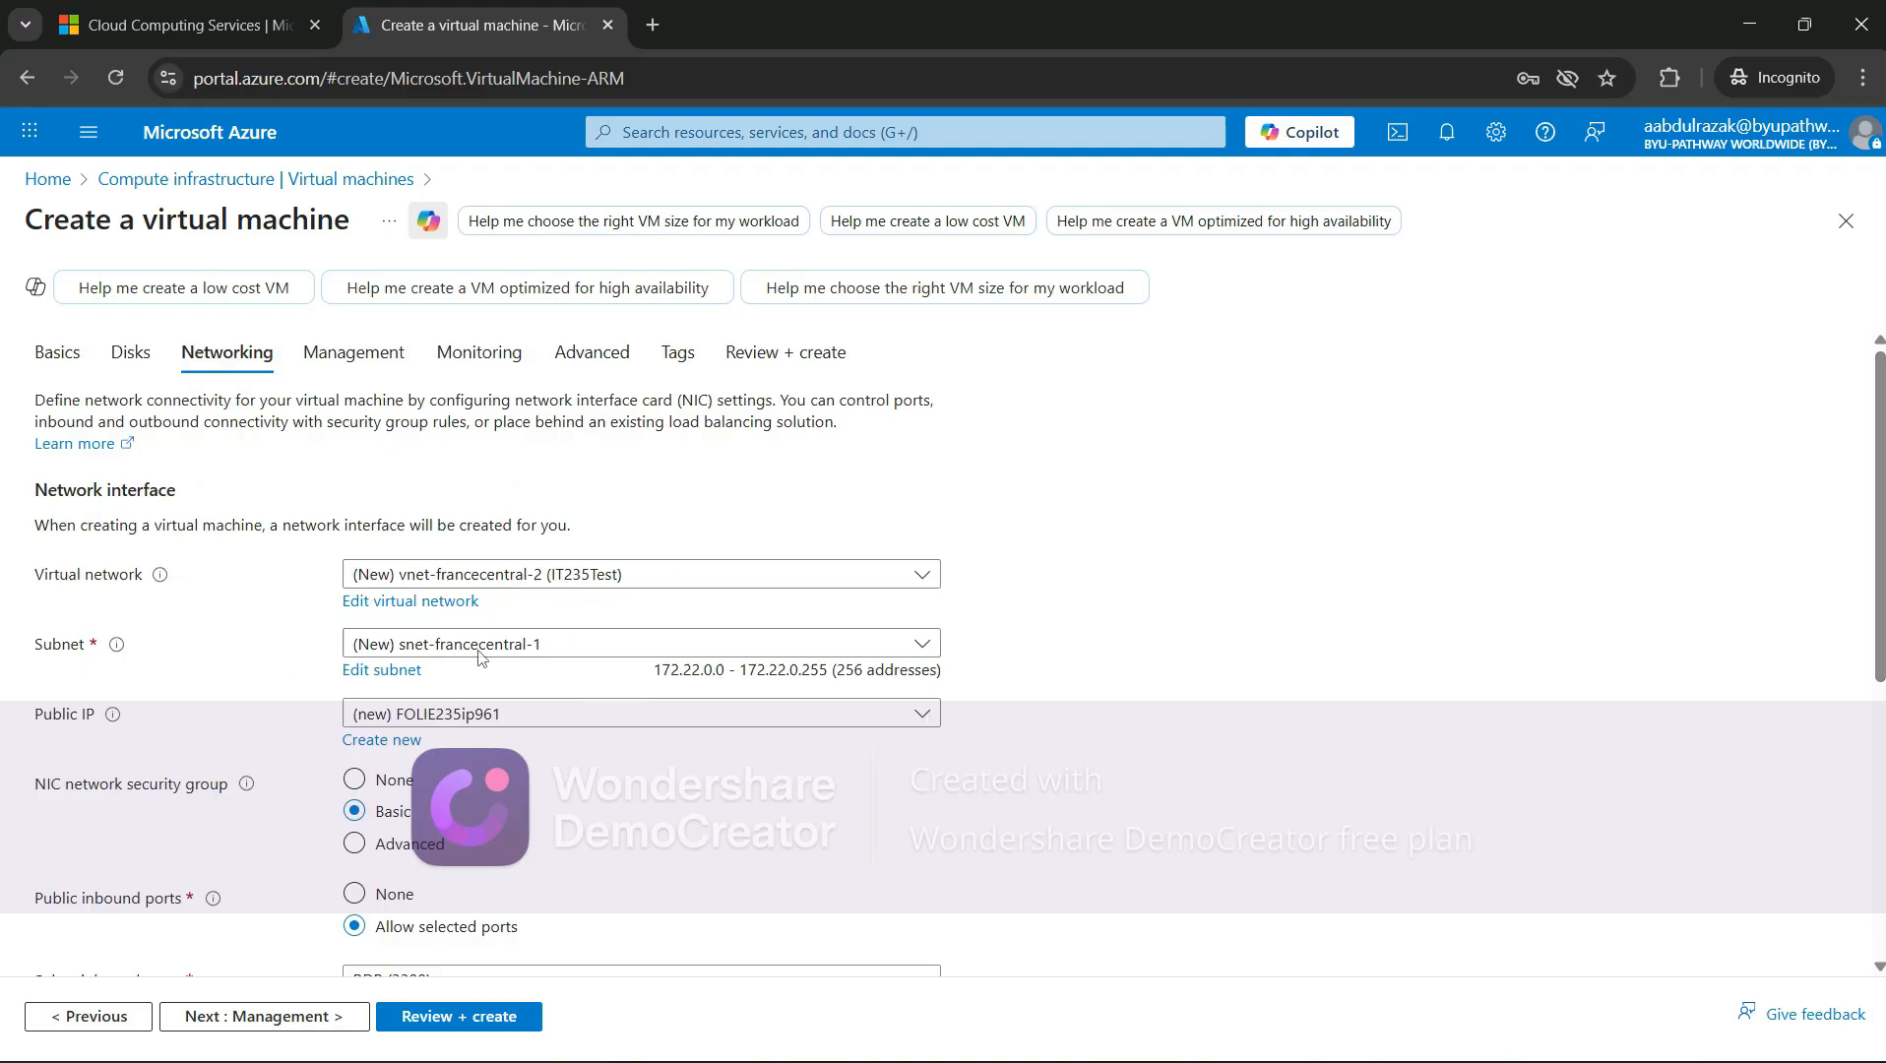
scroll(944, 640, "down", 5)
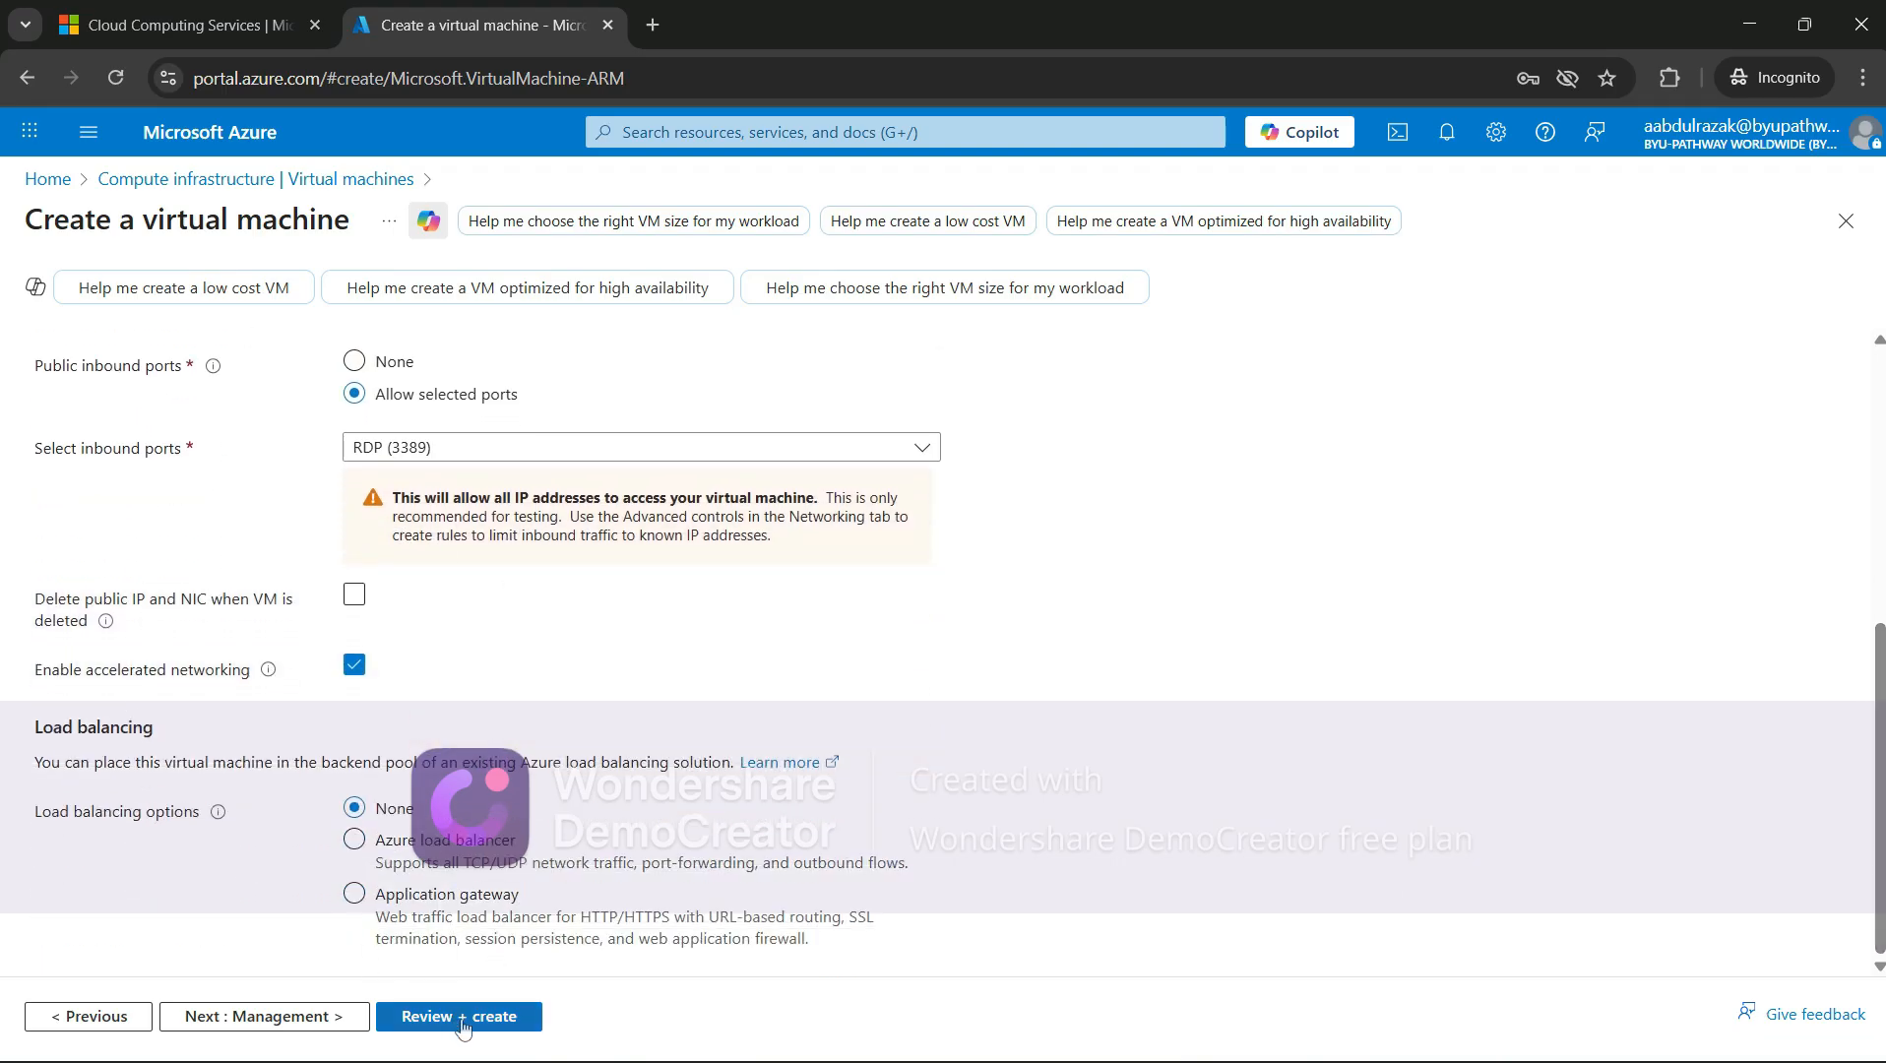
left_click(238, 1016)
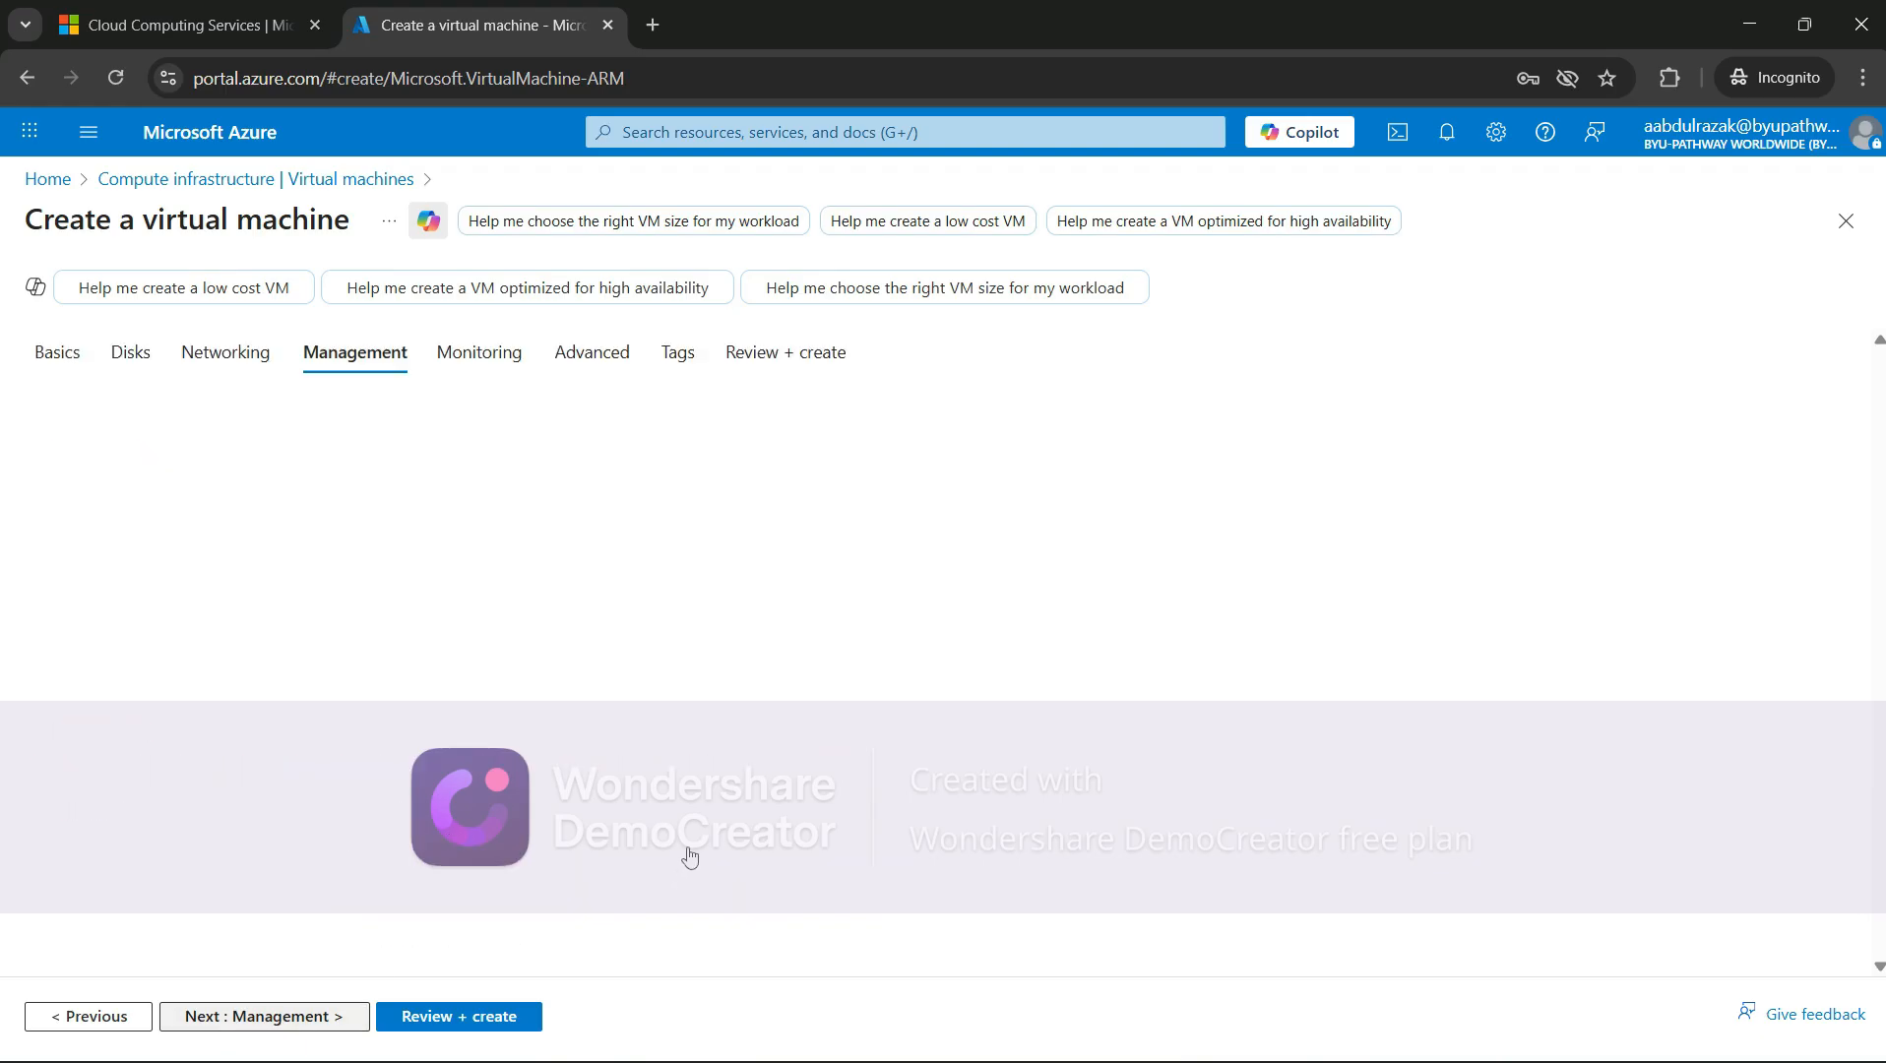
- Leave Management, Monitoring and Advanced at defaults and advance to the Tags tab
scroll(1015, 888, "down", 5)
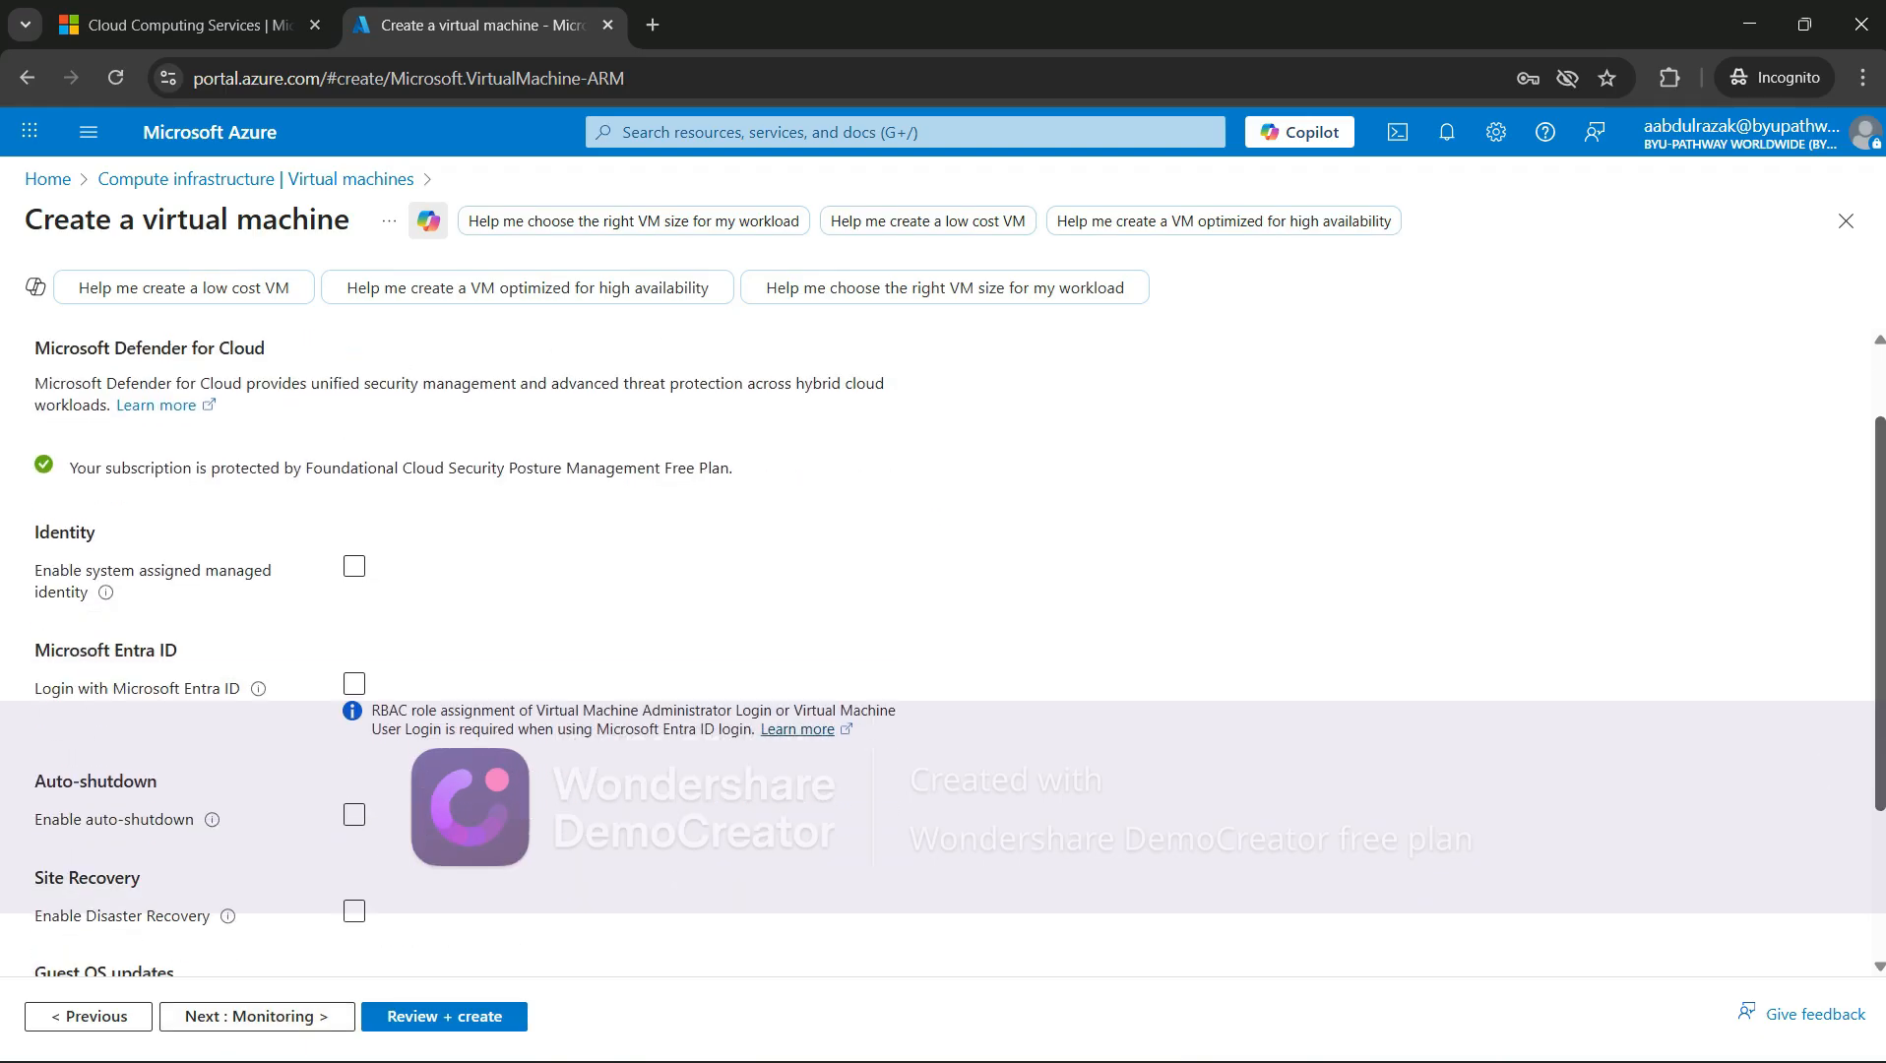
scroll(945, 640, "up", 5)
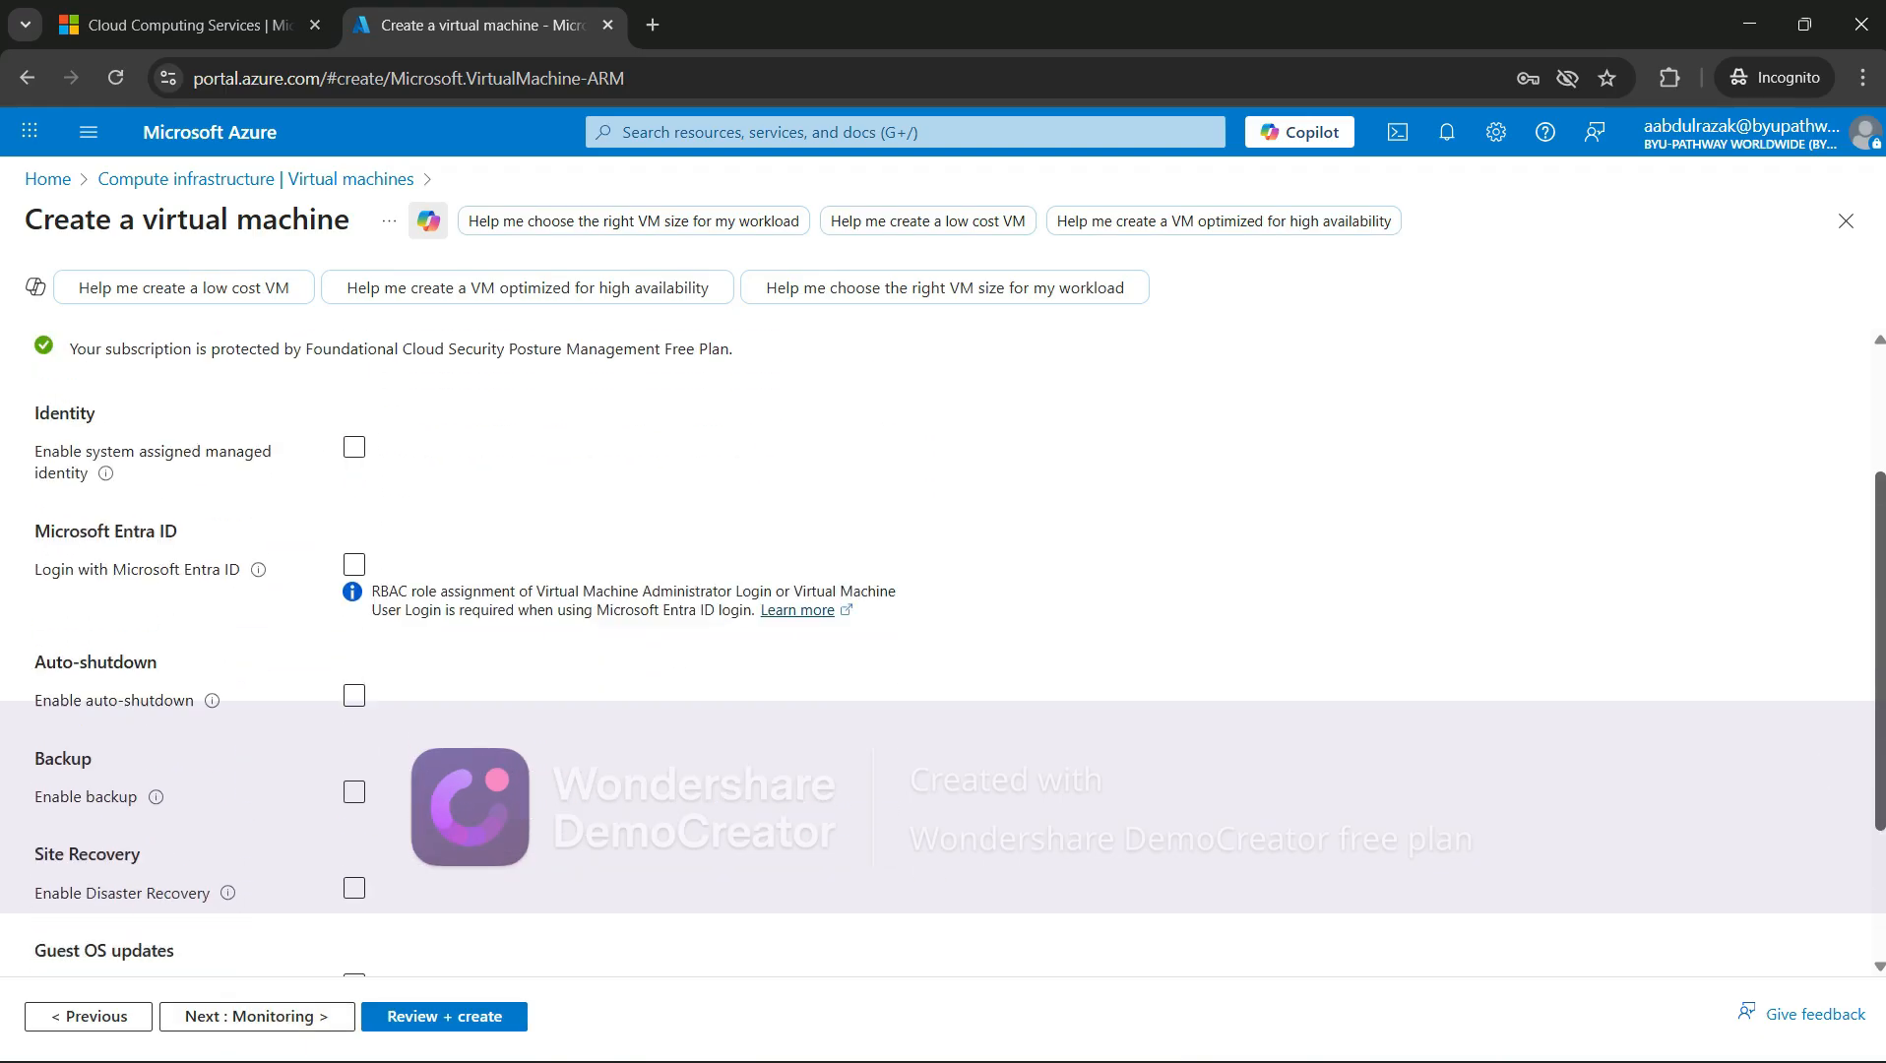
scroll(945, 640, "down", 5)
left_click(178, 1019)
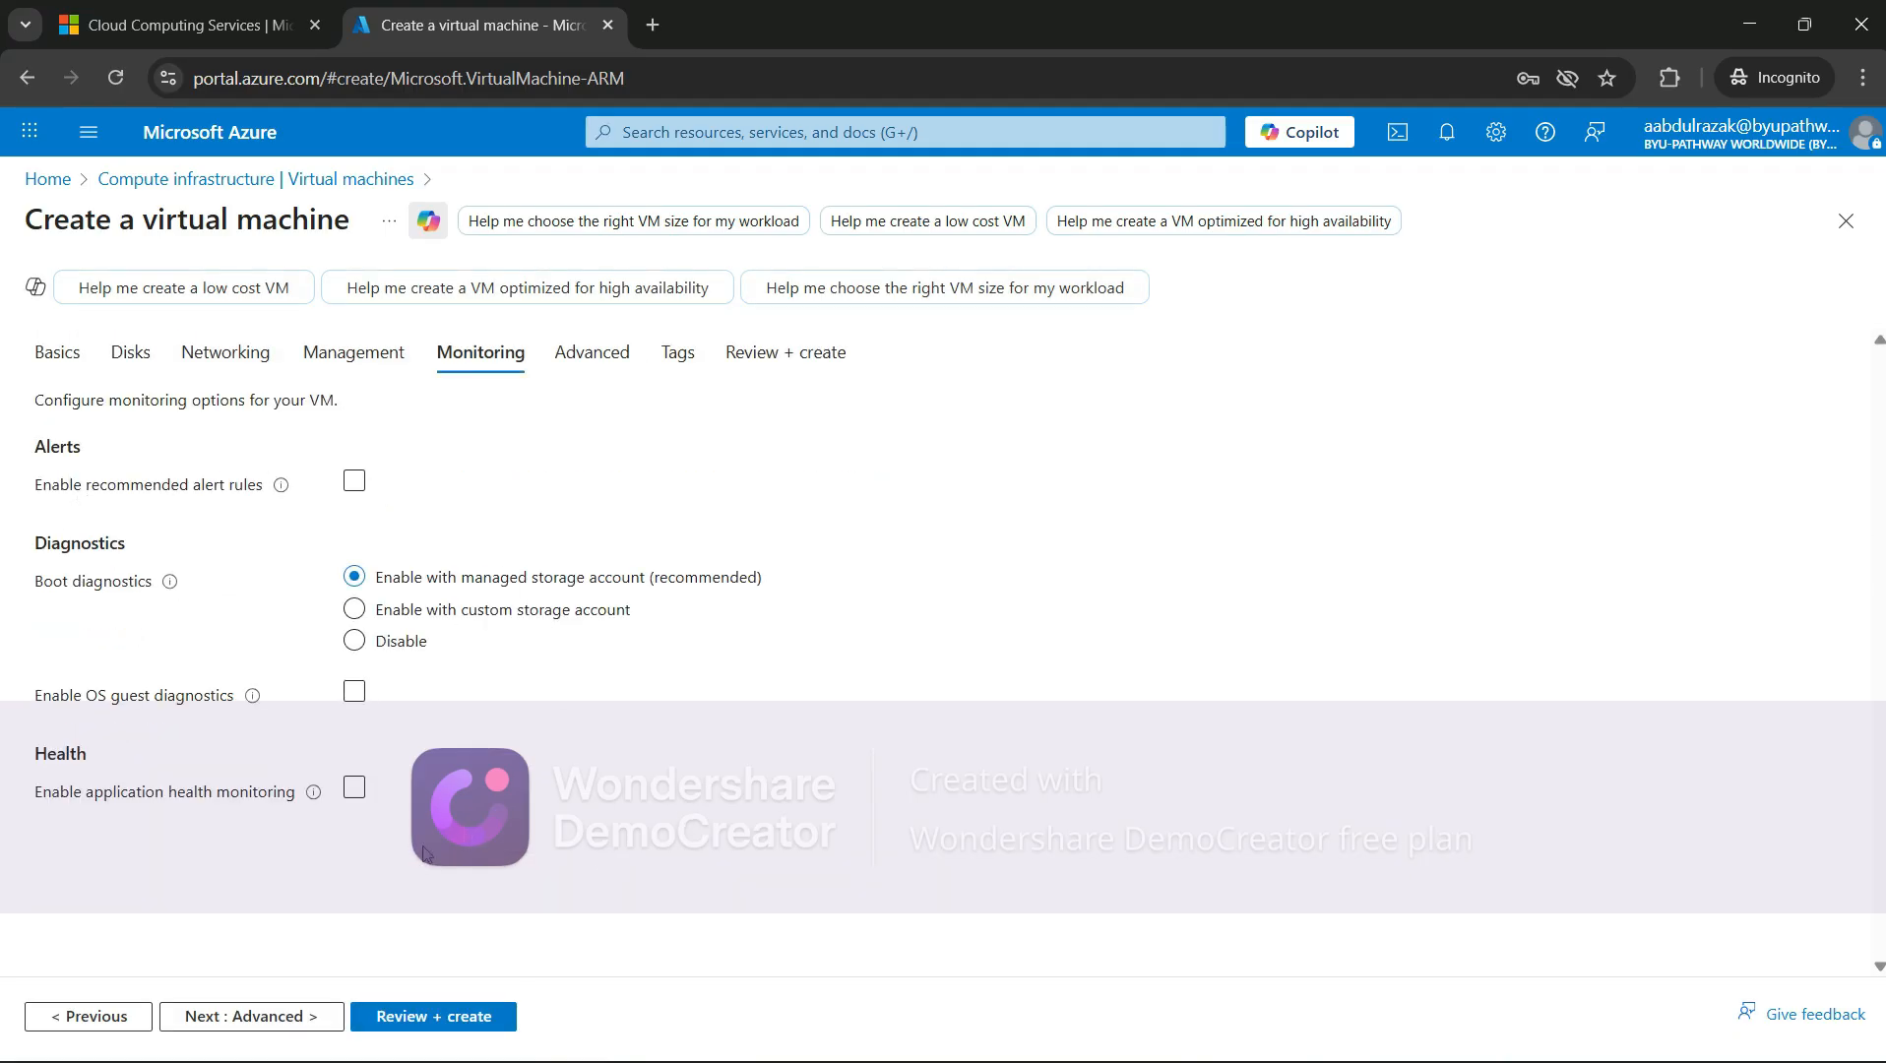
left_click(254, 1017)
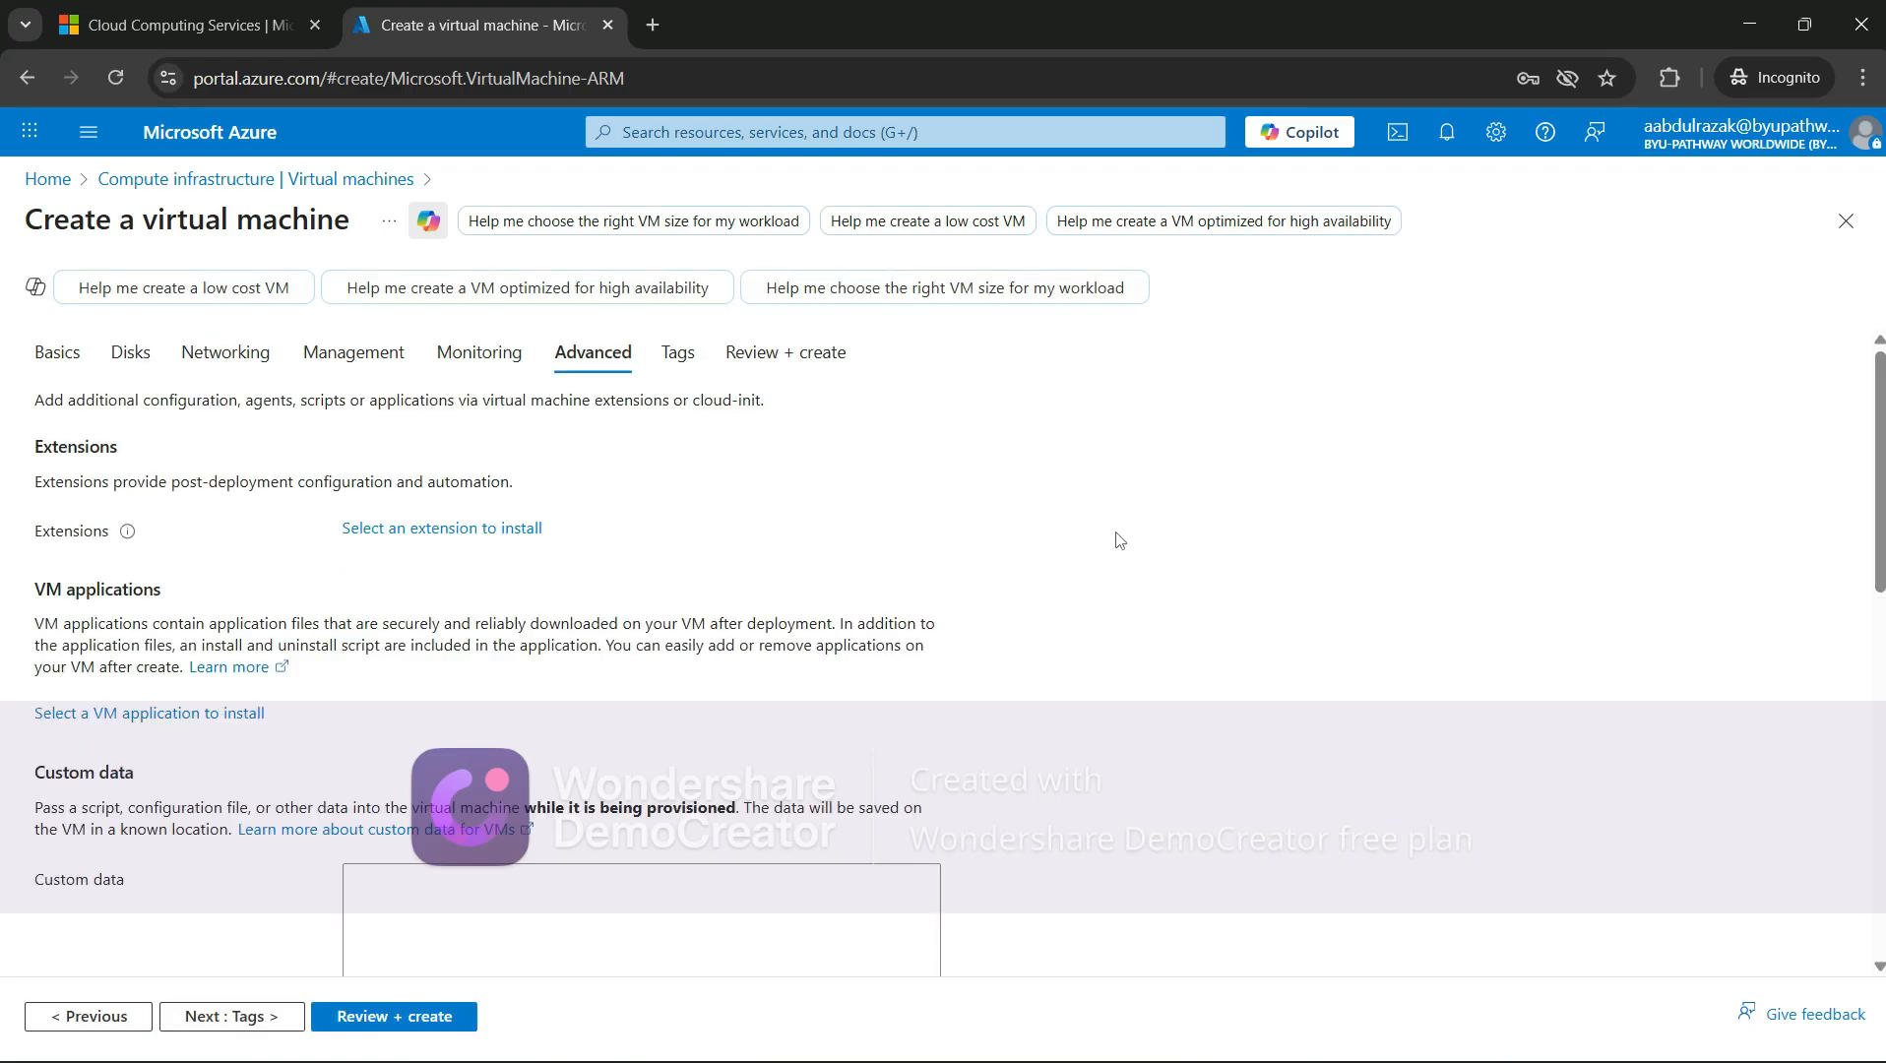
scroll(733, 886, "down", 10)
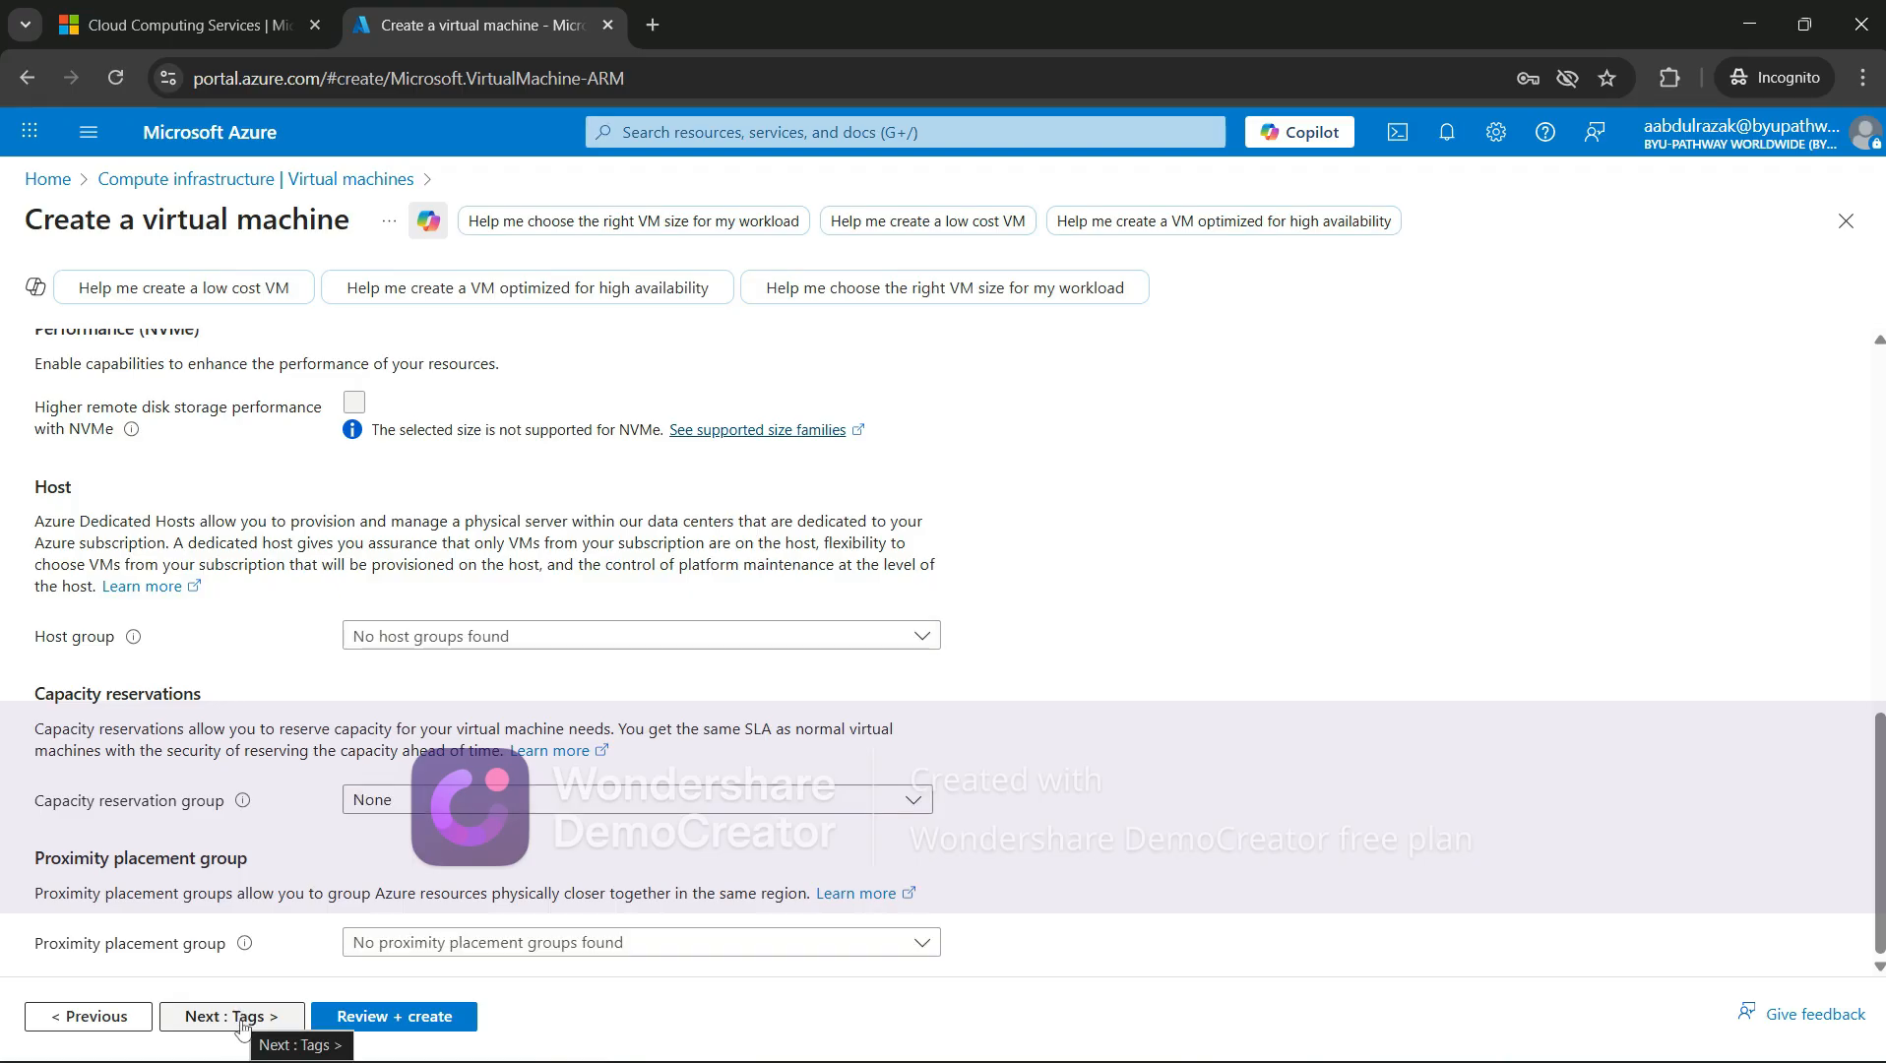
left_click(242, 1022)
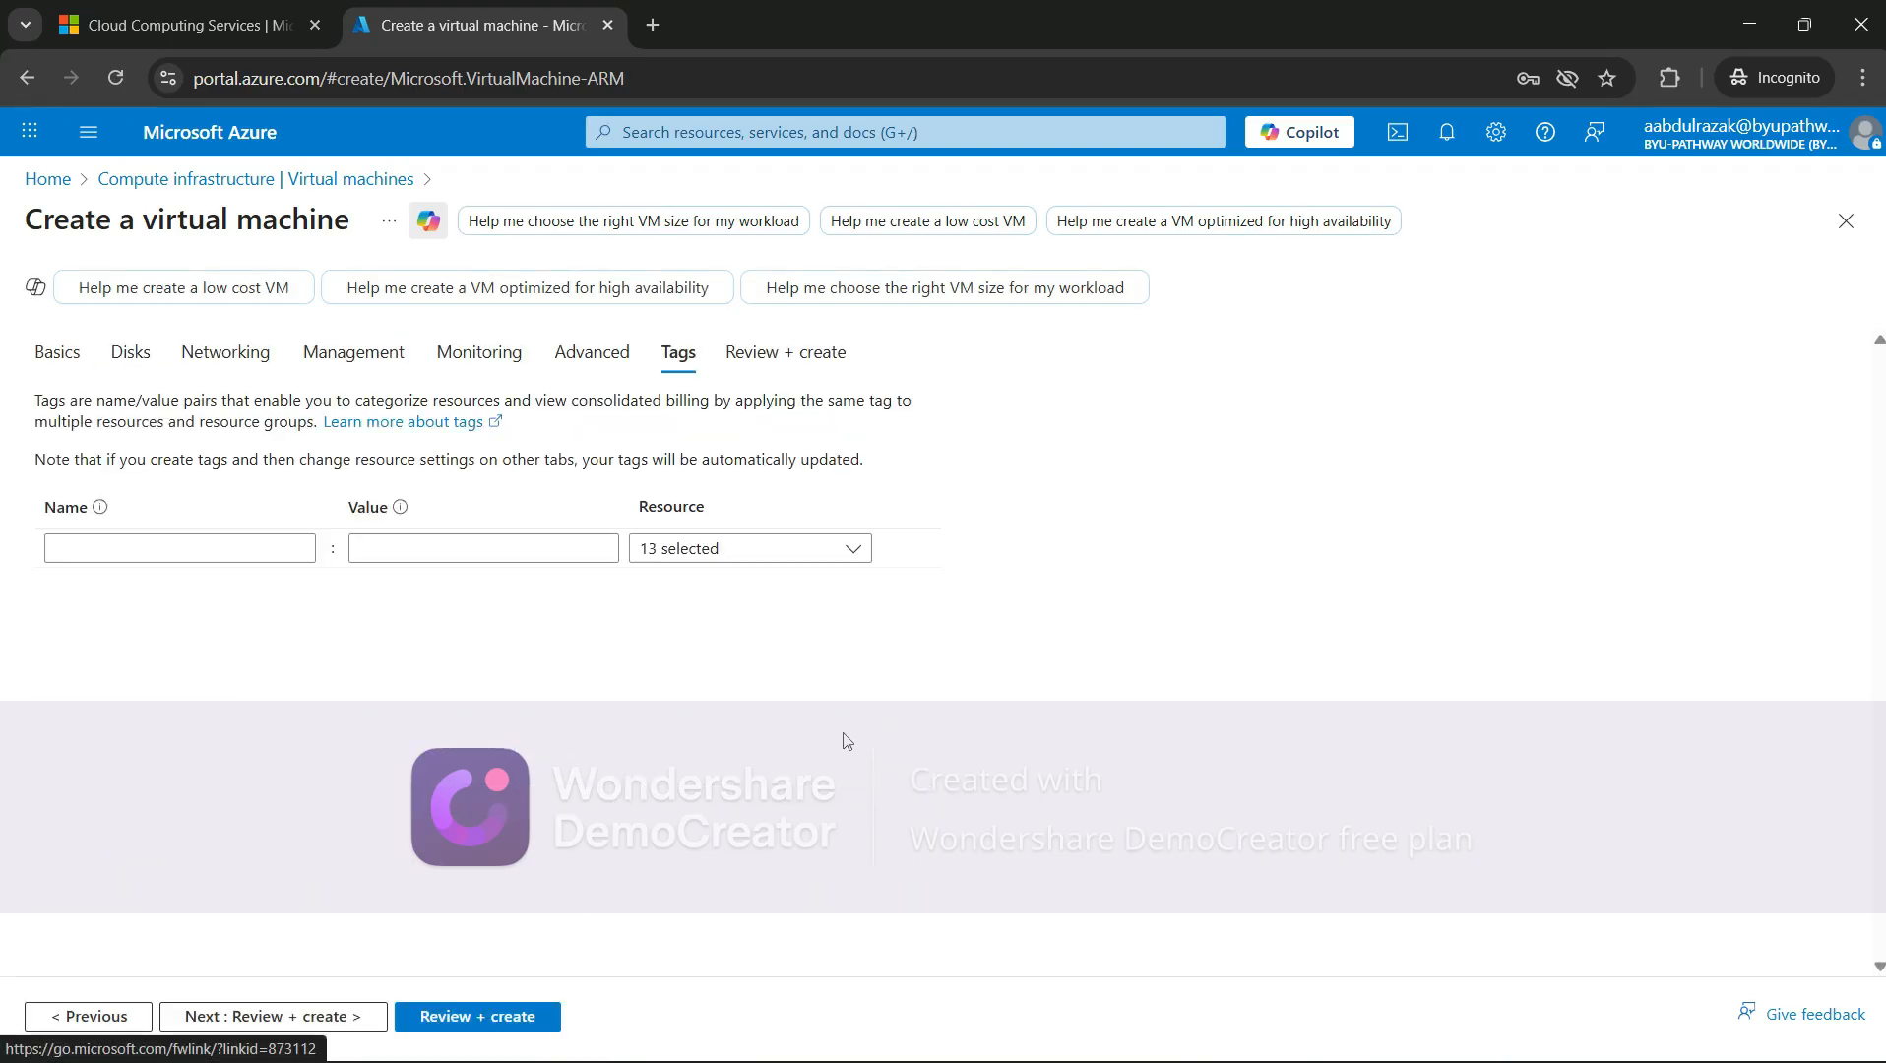
- Pass validation for the 1 X Standard D2s v3 VM (0.2040 USD/hr) and submit creation
left_click(301, 1026)
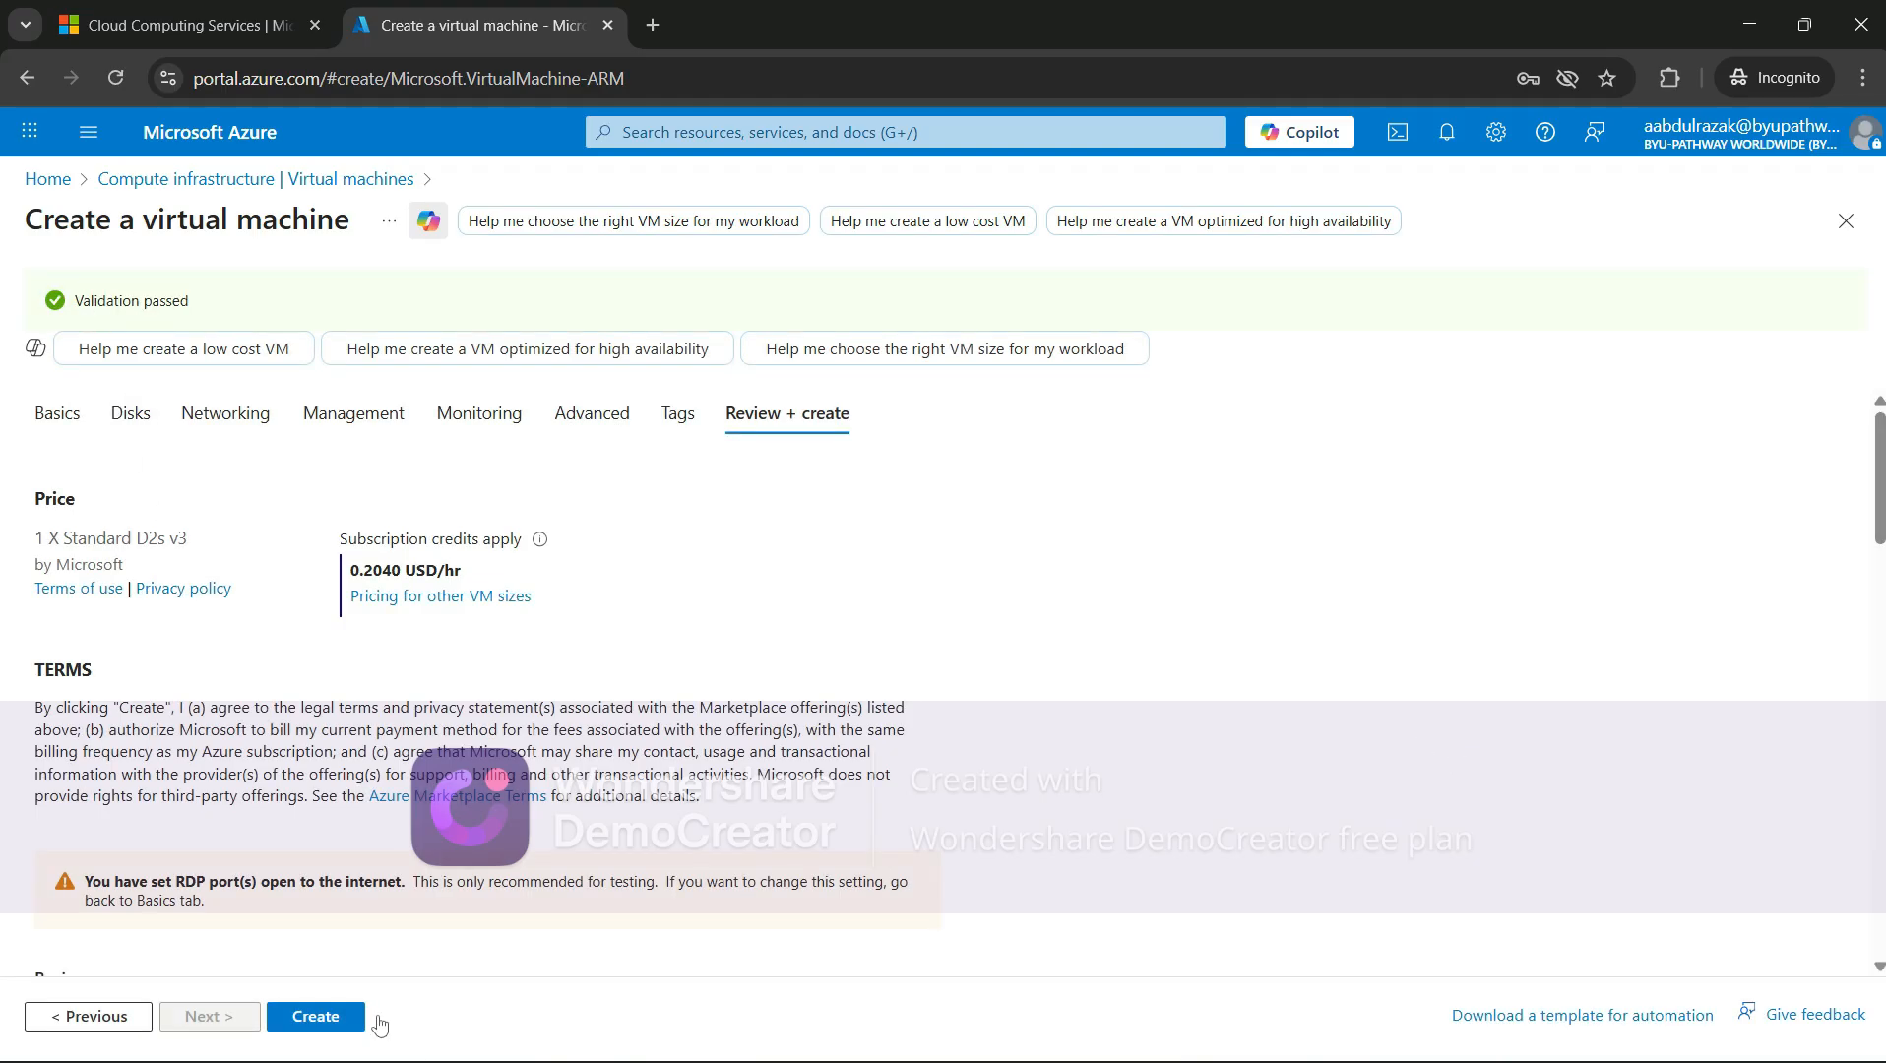
left_click(313, 1018)
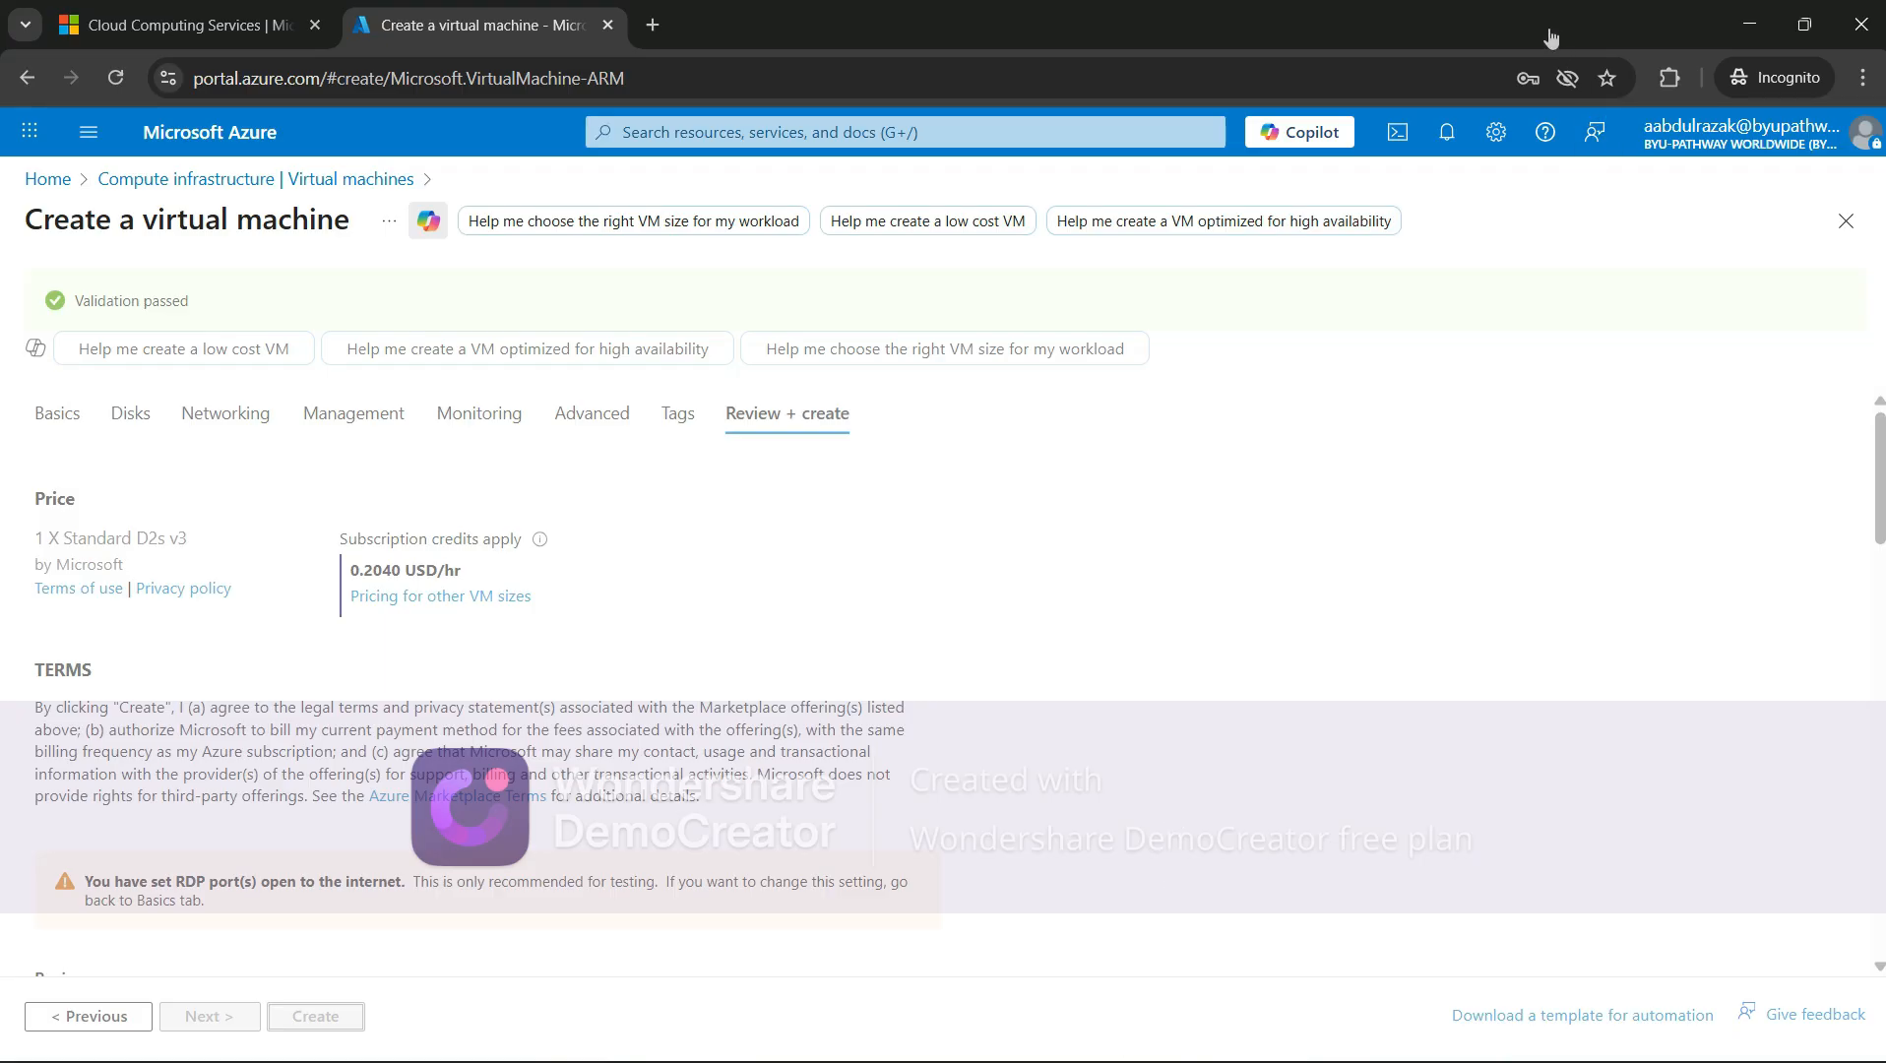
- Wait for the FOLIE235 deployment in IT235Test to report complete
left_click(1706, 22)
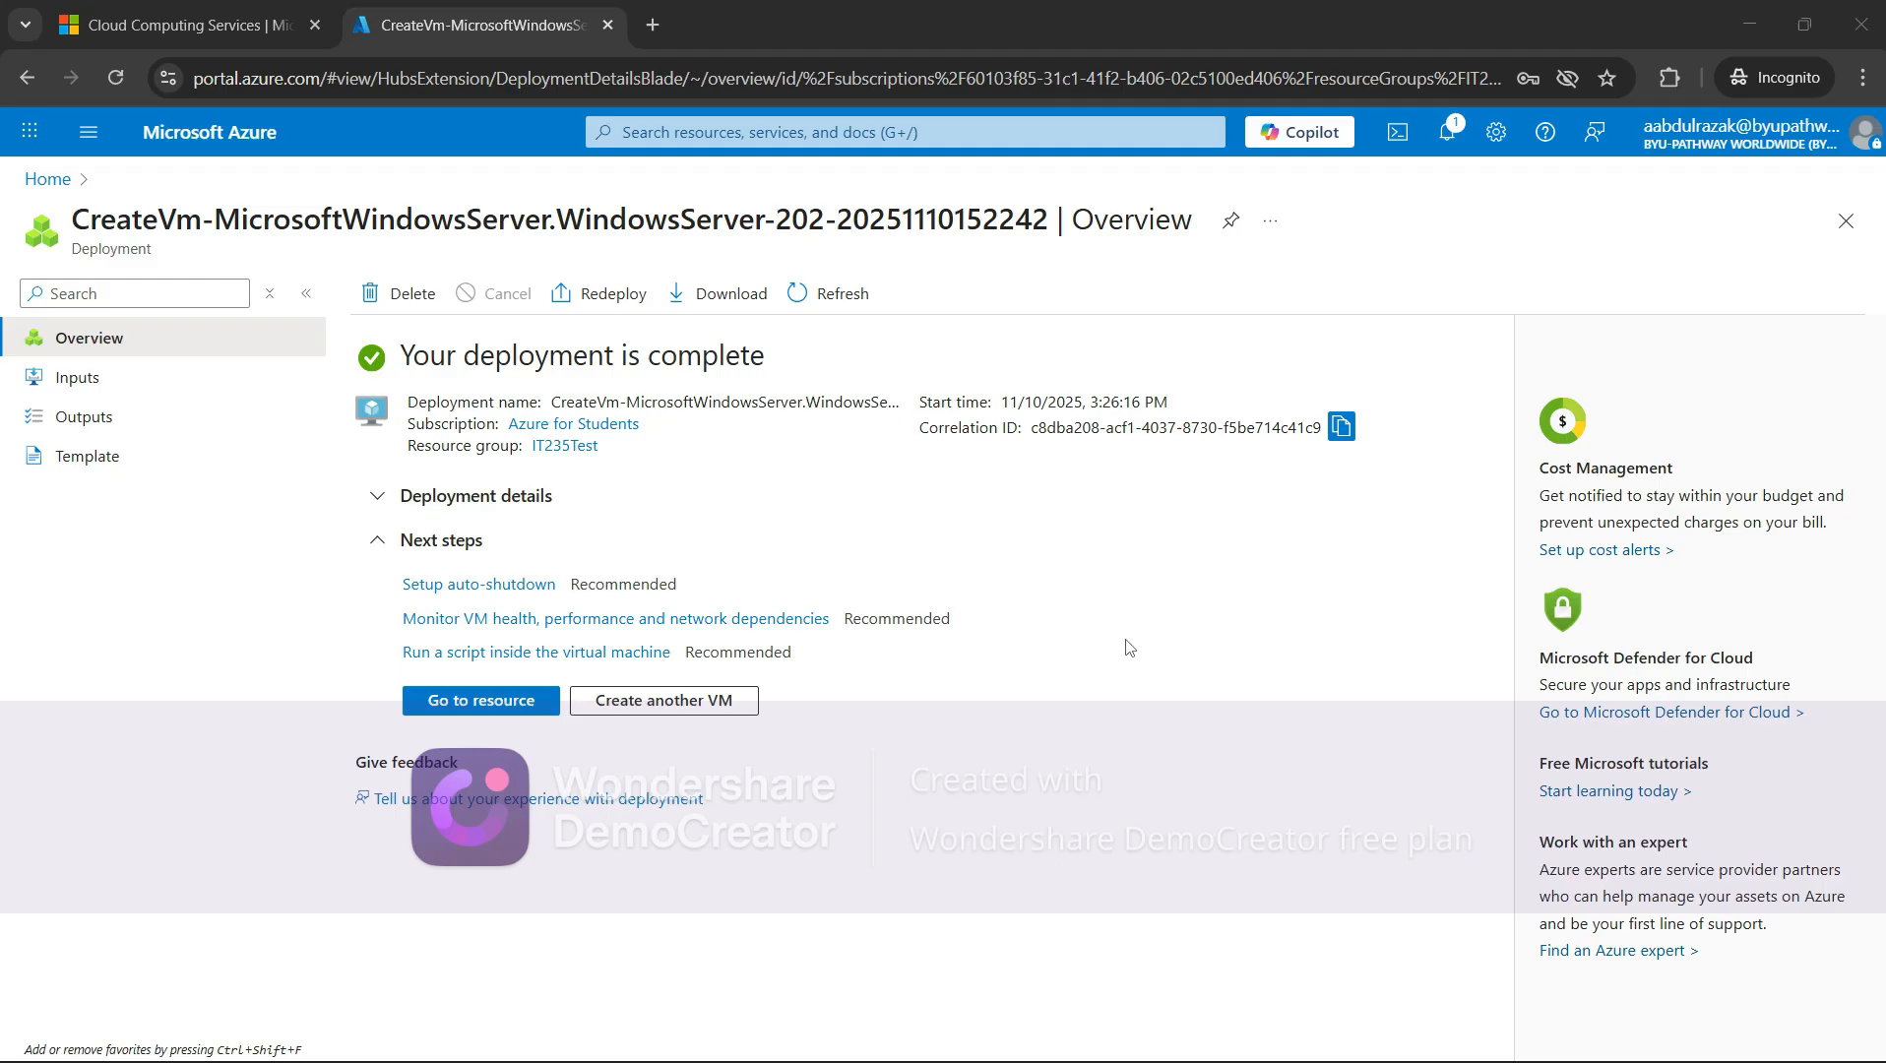
left_click(451, 709)
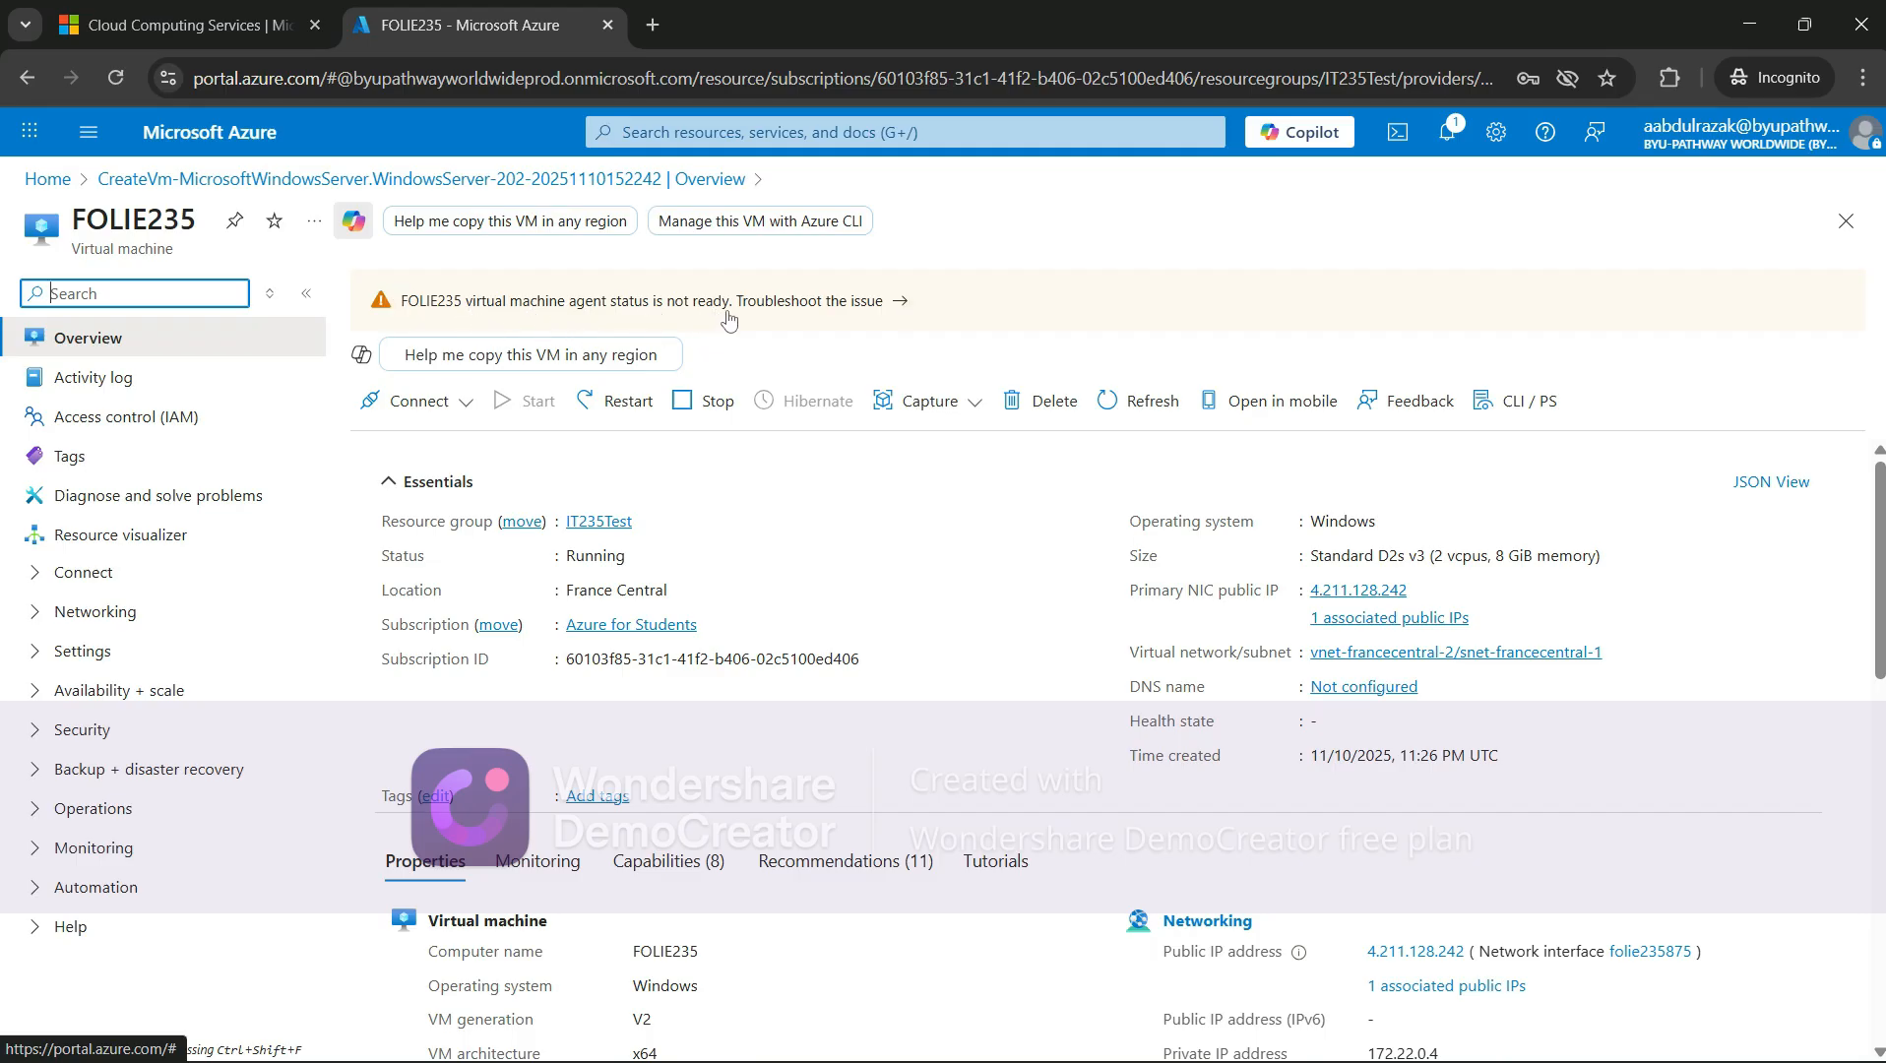
left_click(891, 303)
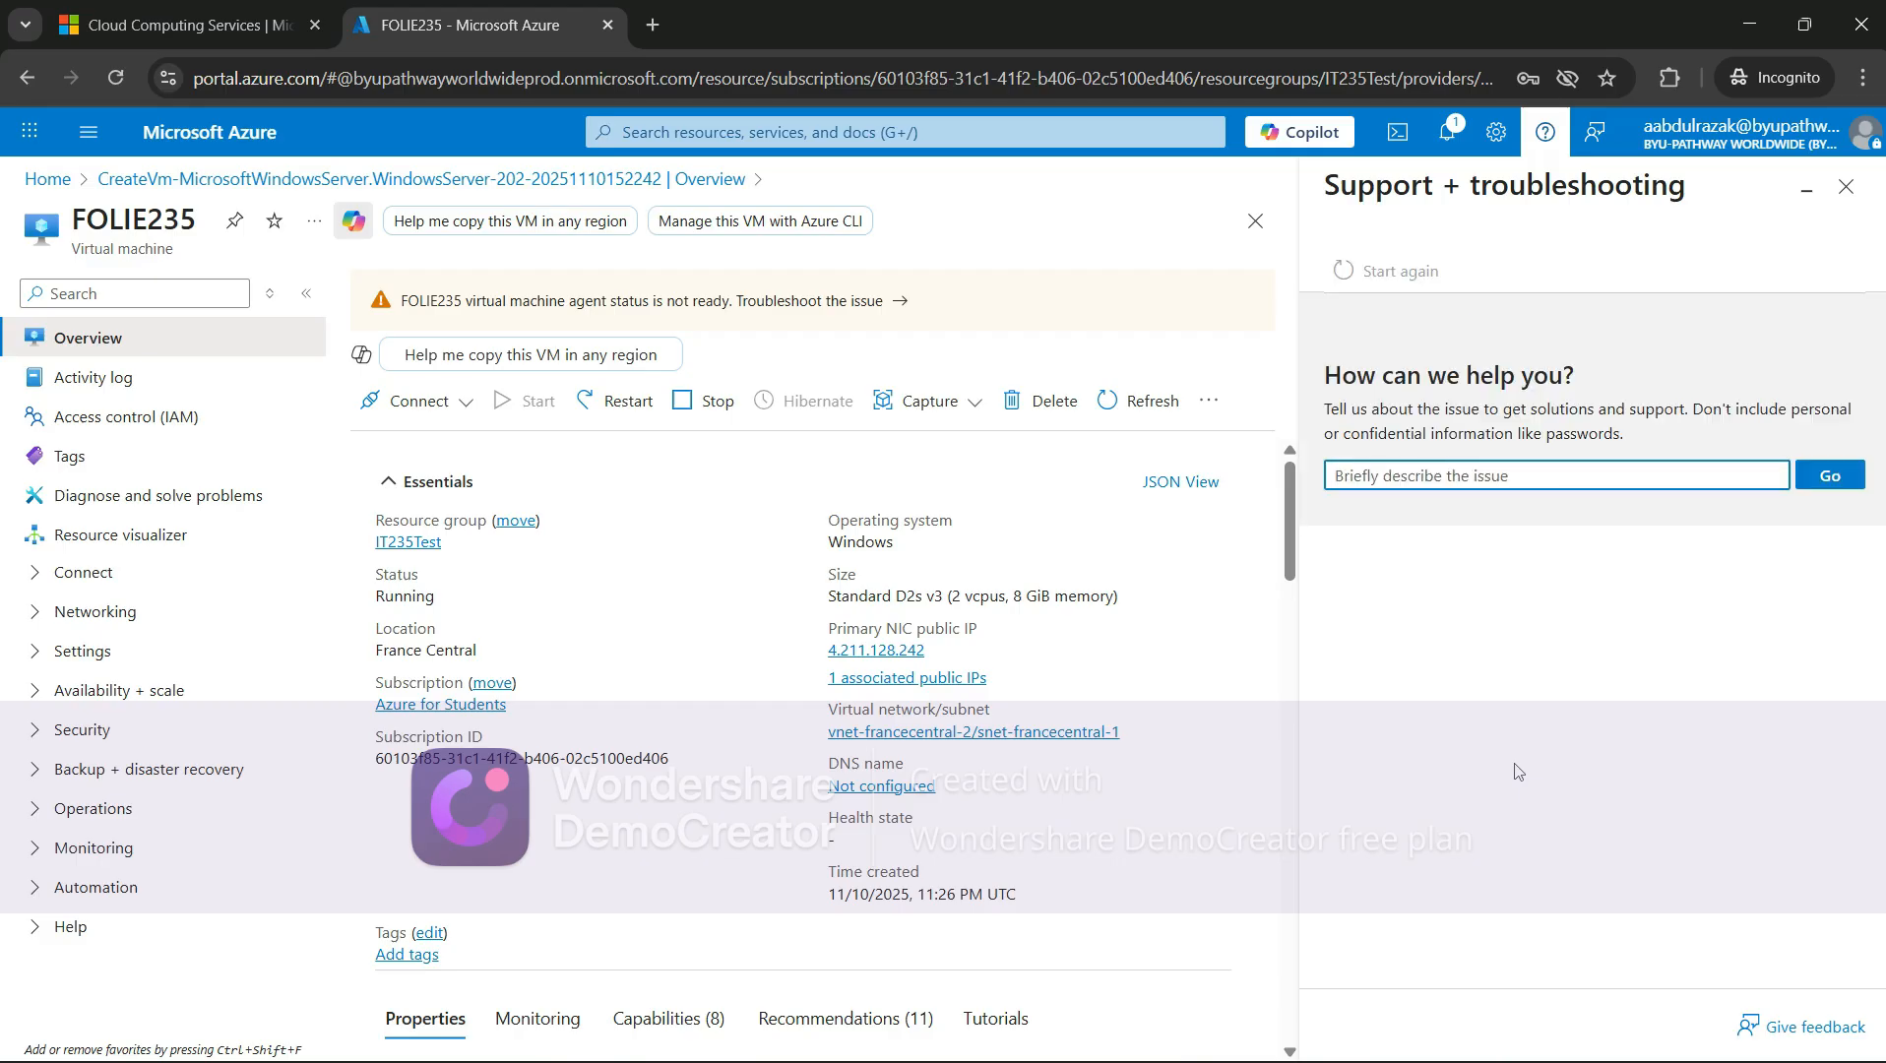
left_click(1210, 584)
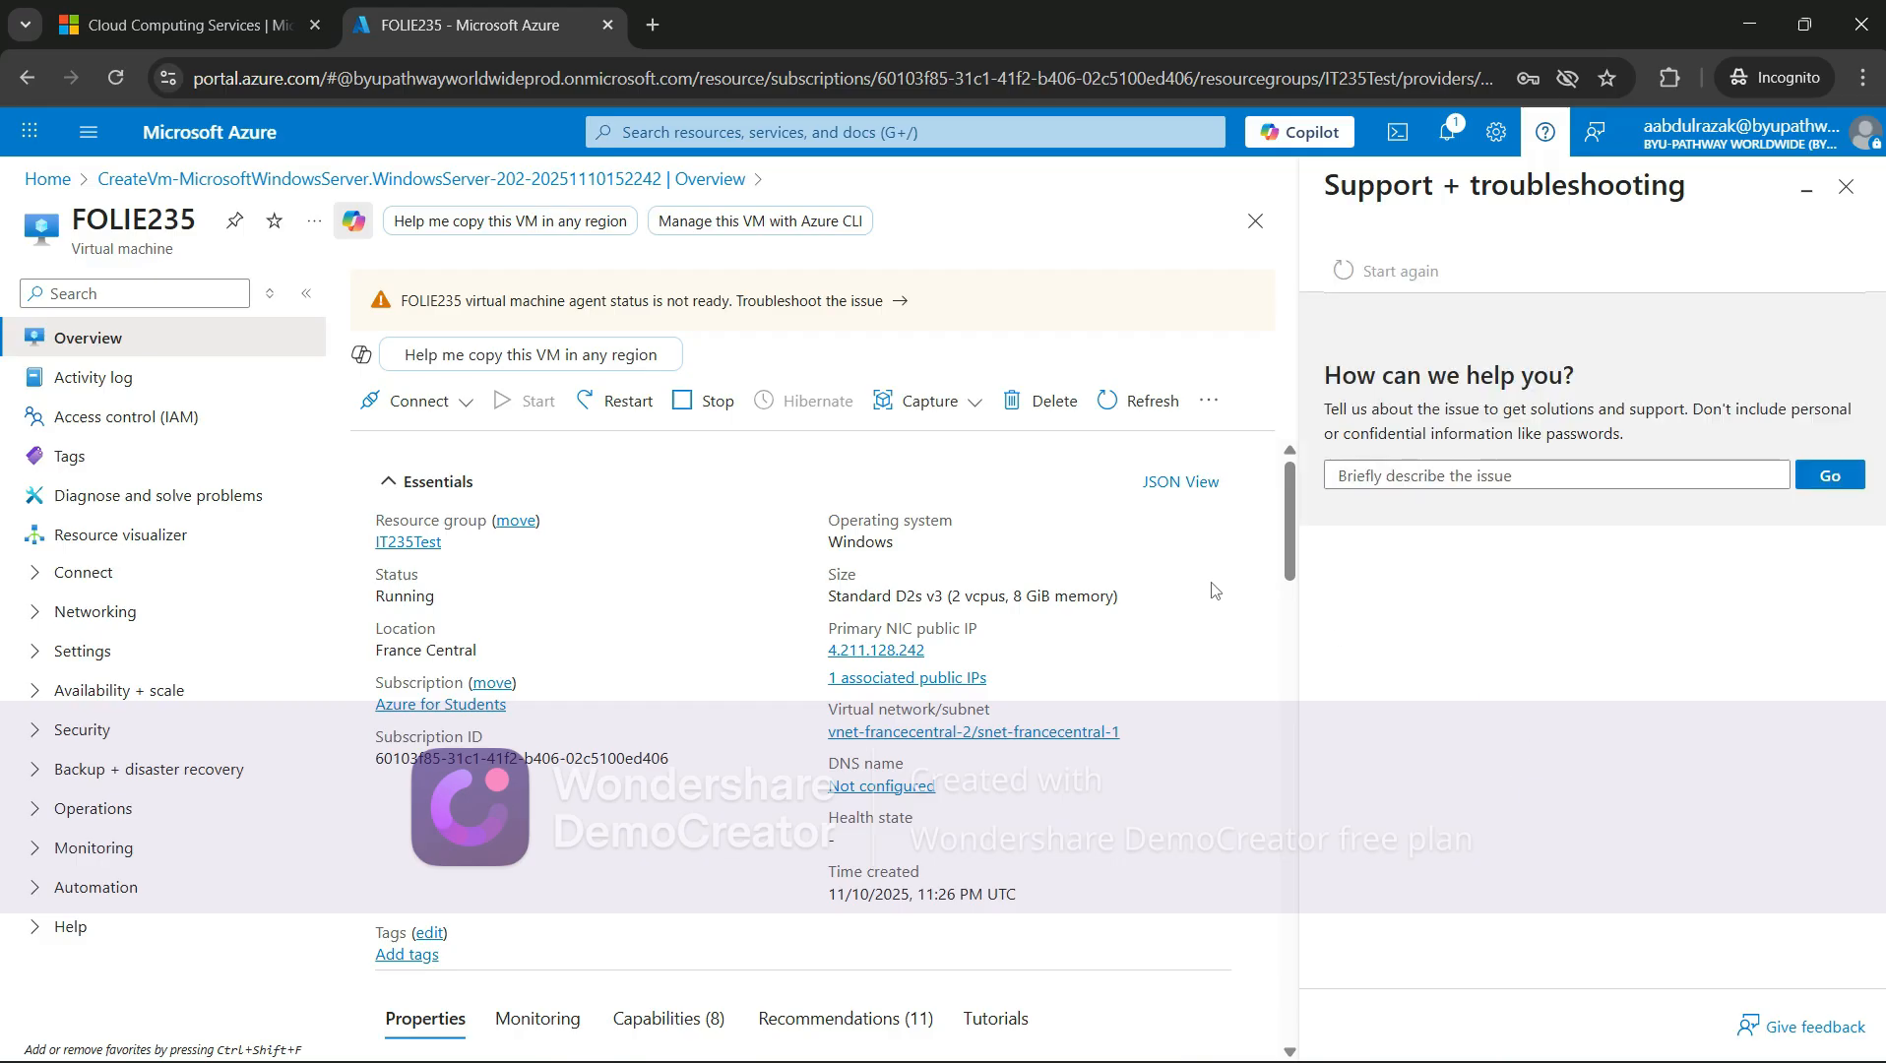
left_click(1845, 187)
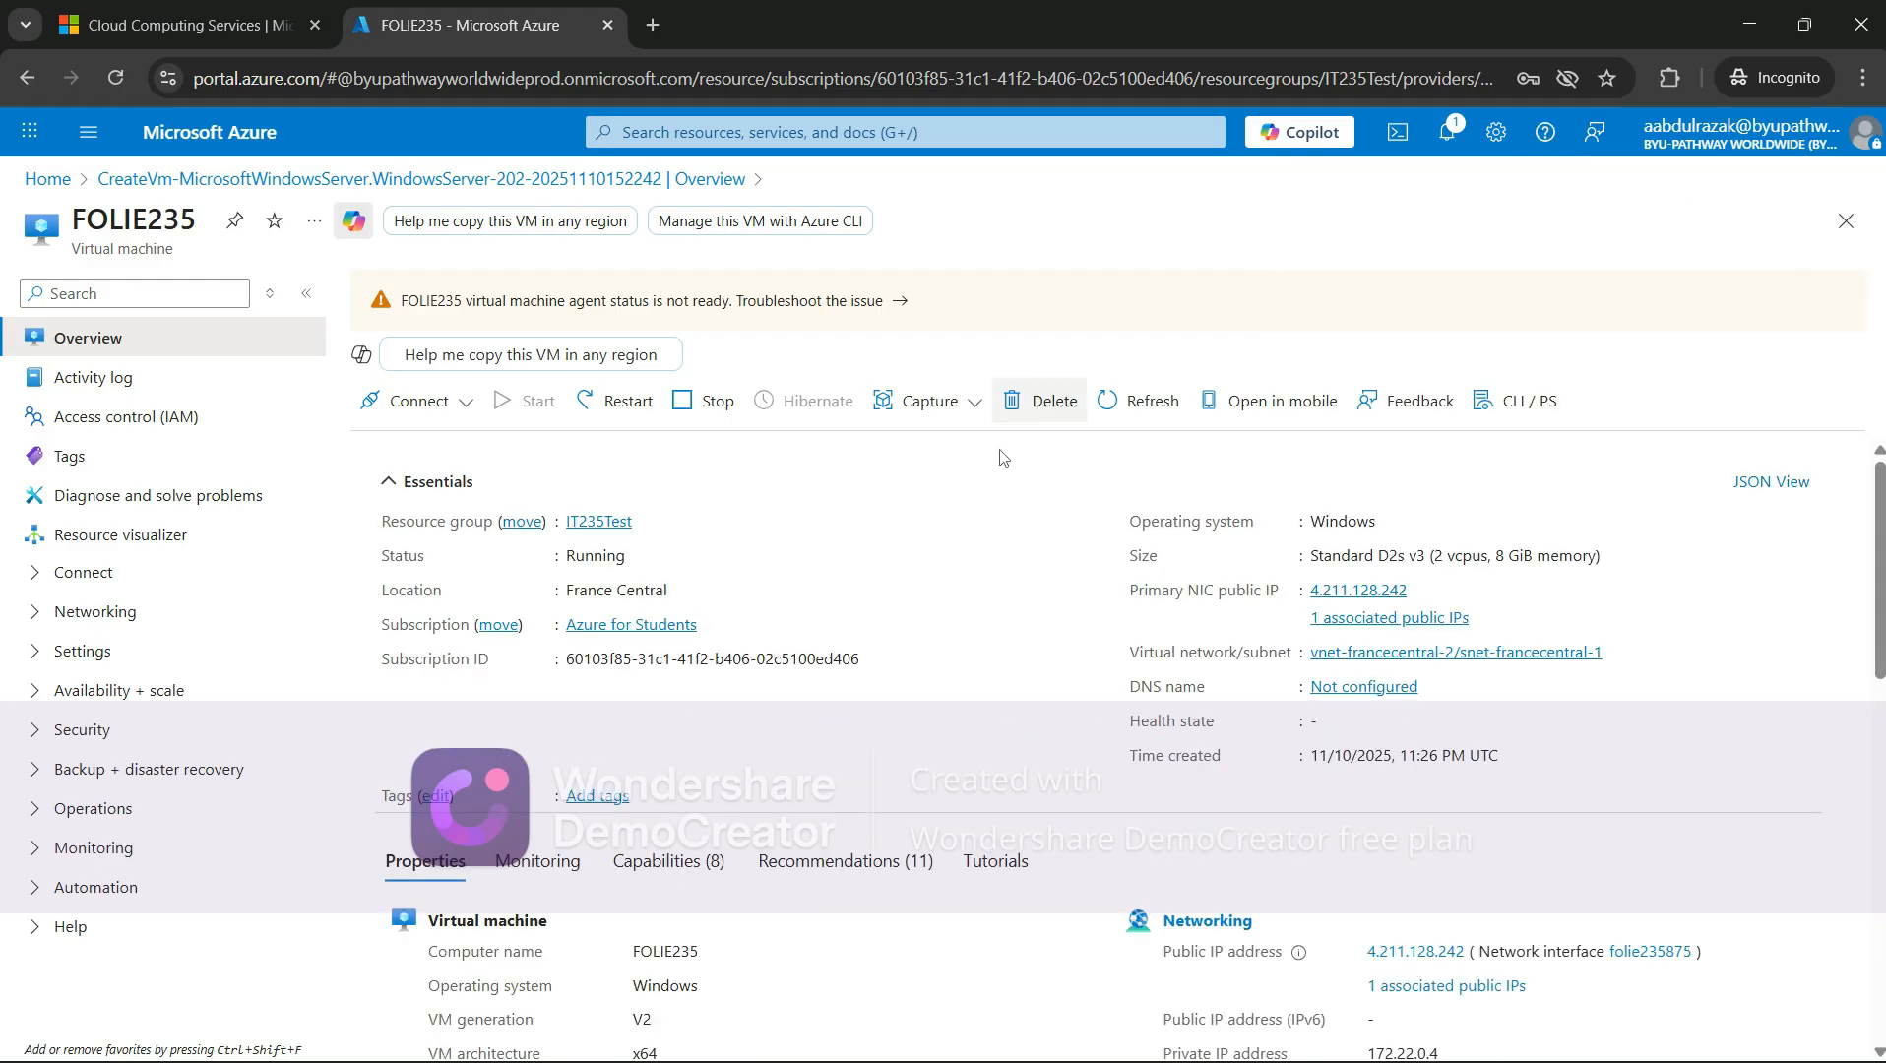
left_click(1858, 241)
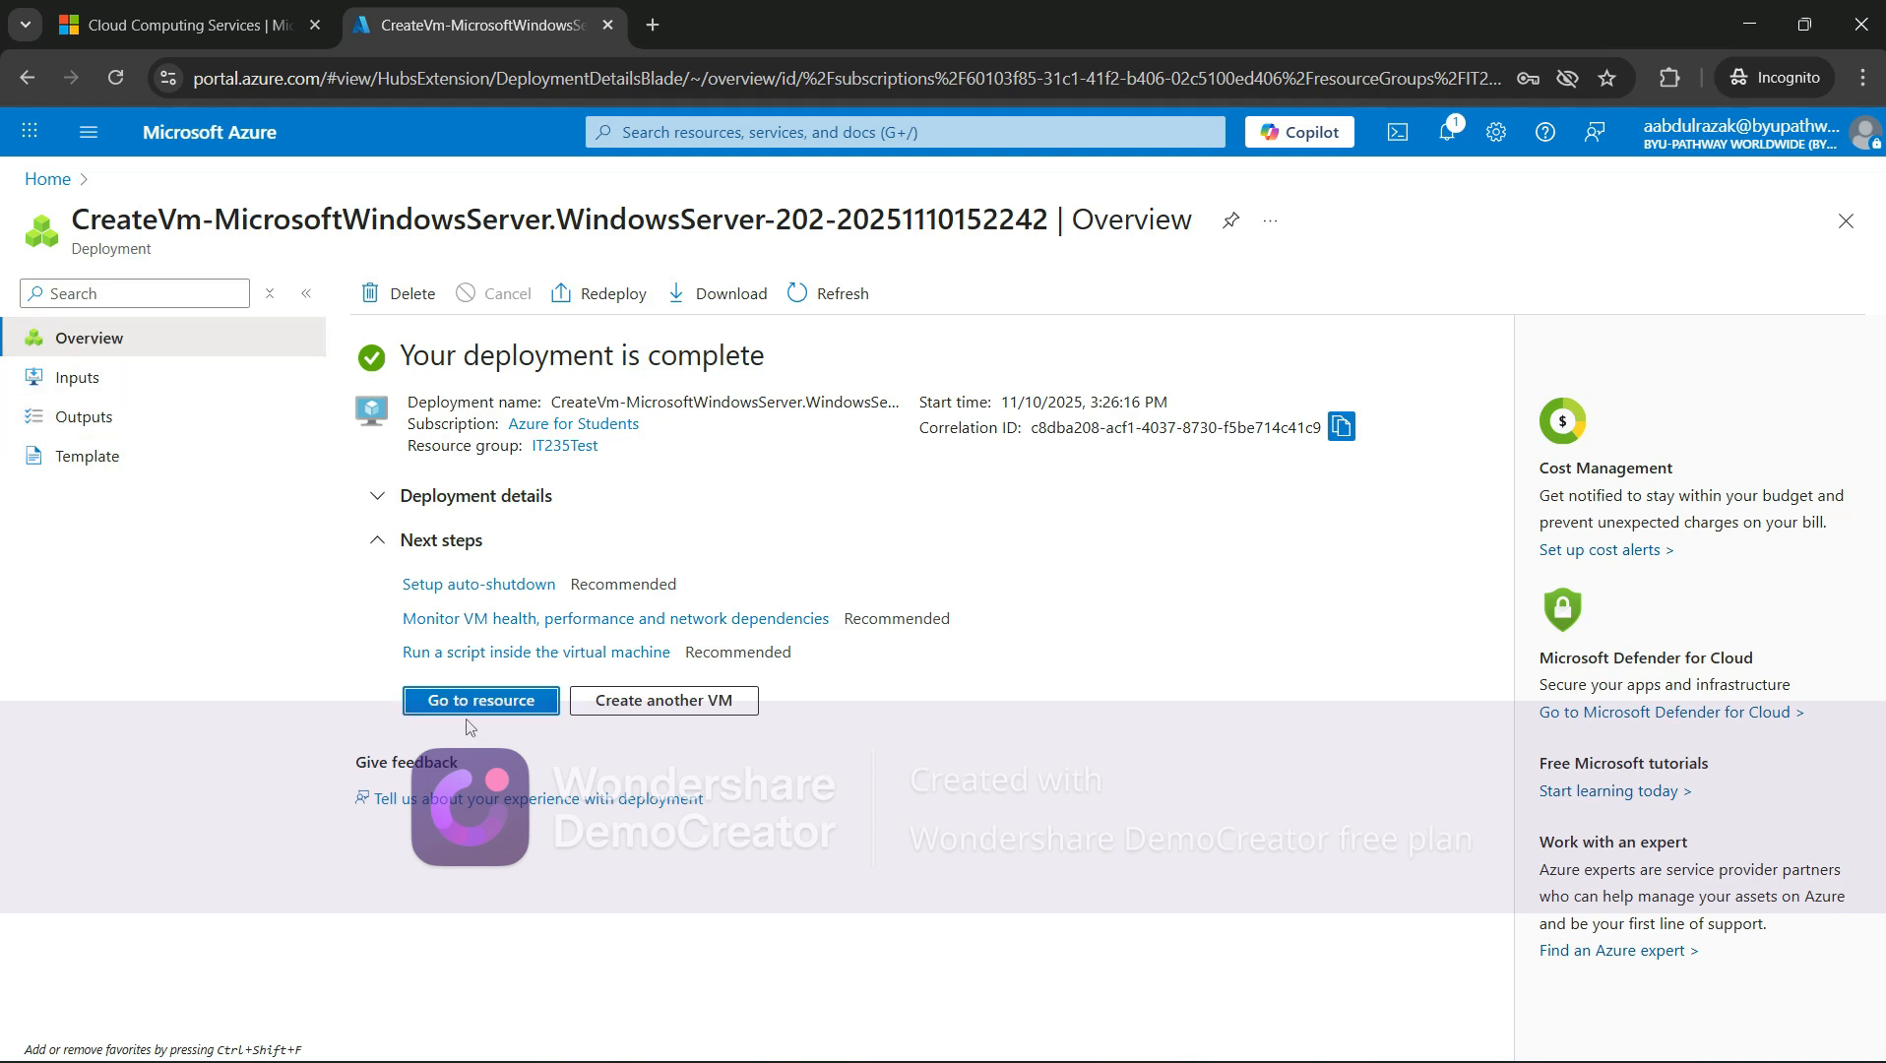
- Open FOLIE235, review its Overview properties (Running, France Central, Standard D2s v3), and expand Connect
left_click(497, 705)
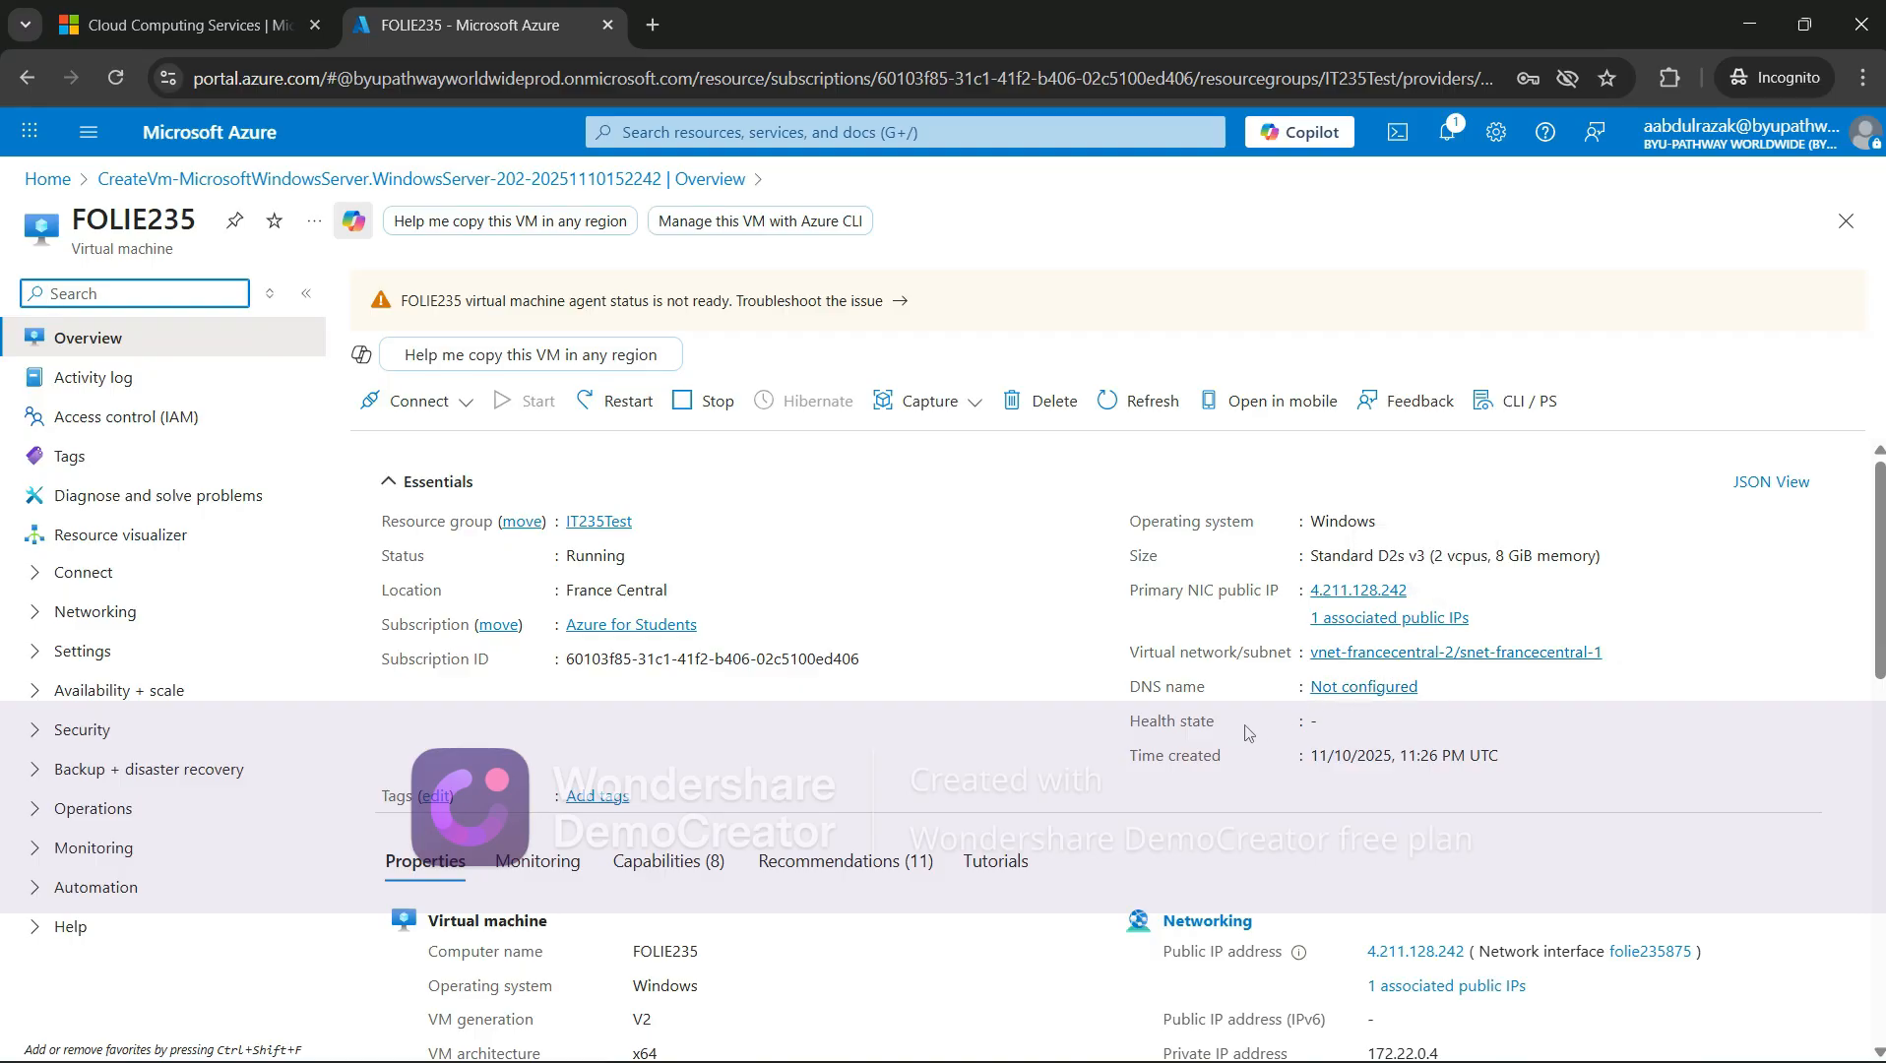
scroll(1794, 762, "down", 5)
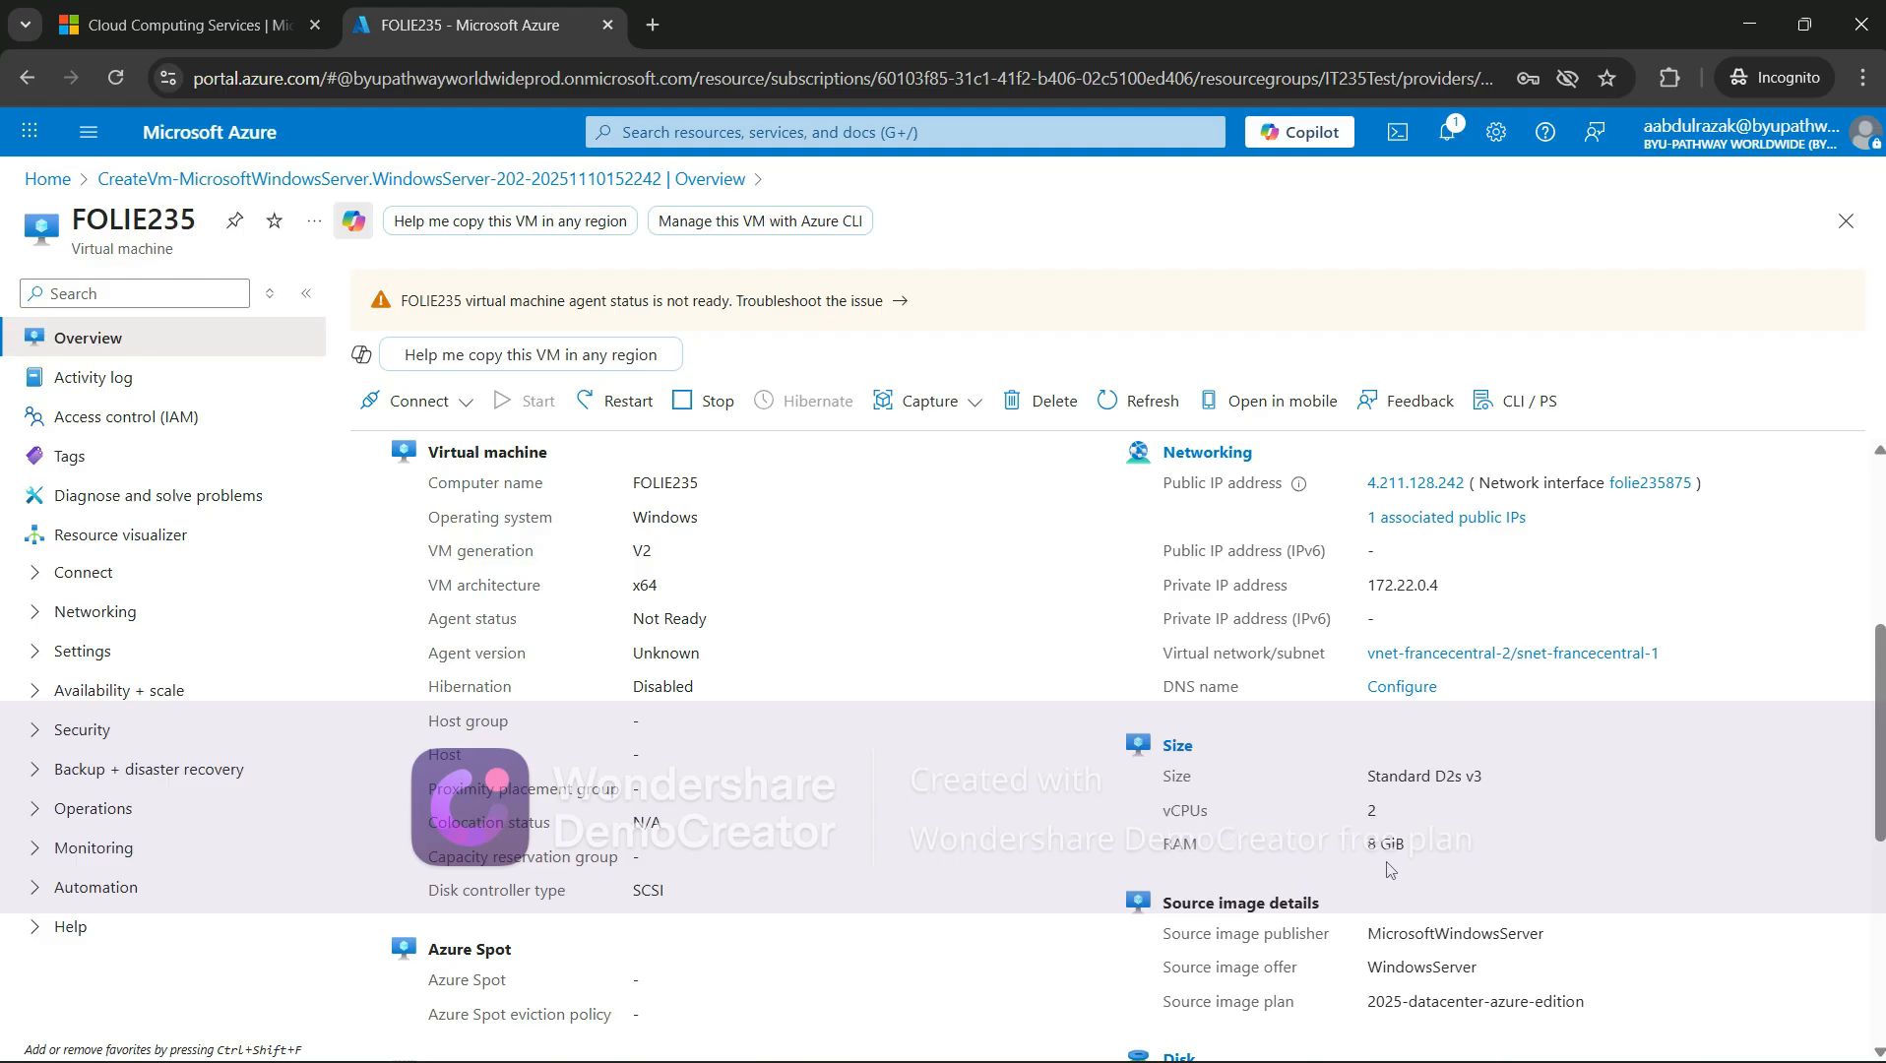
scroll(1139, 751, "down", 2)
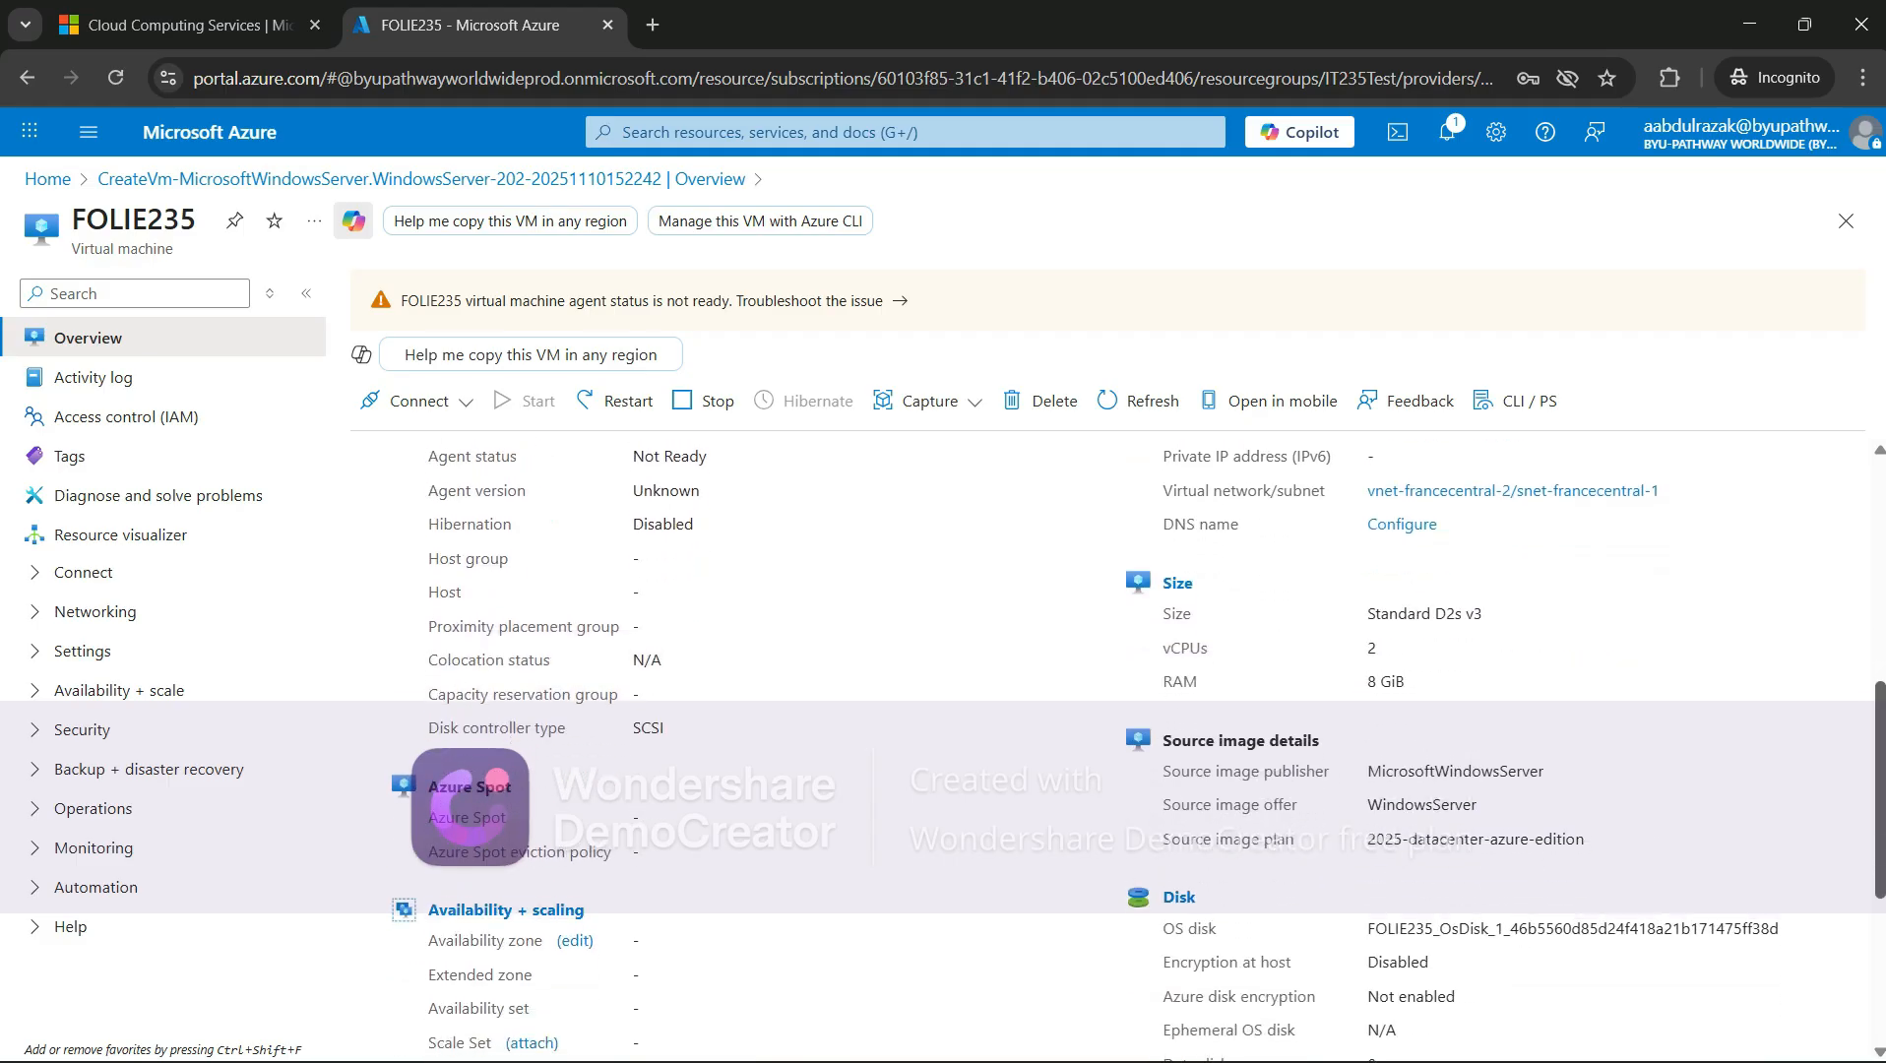
scroll(1138, 751, "down", 2)
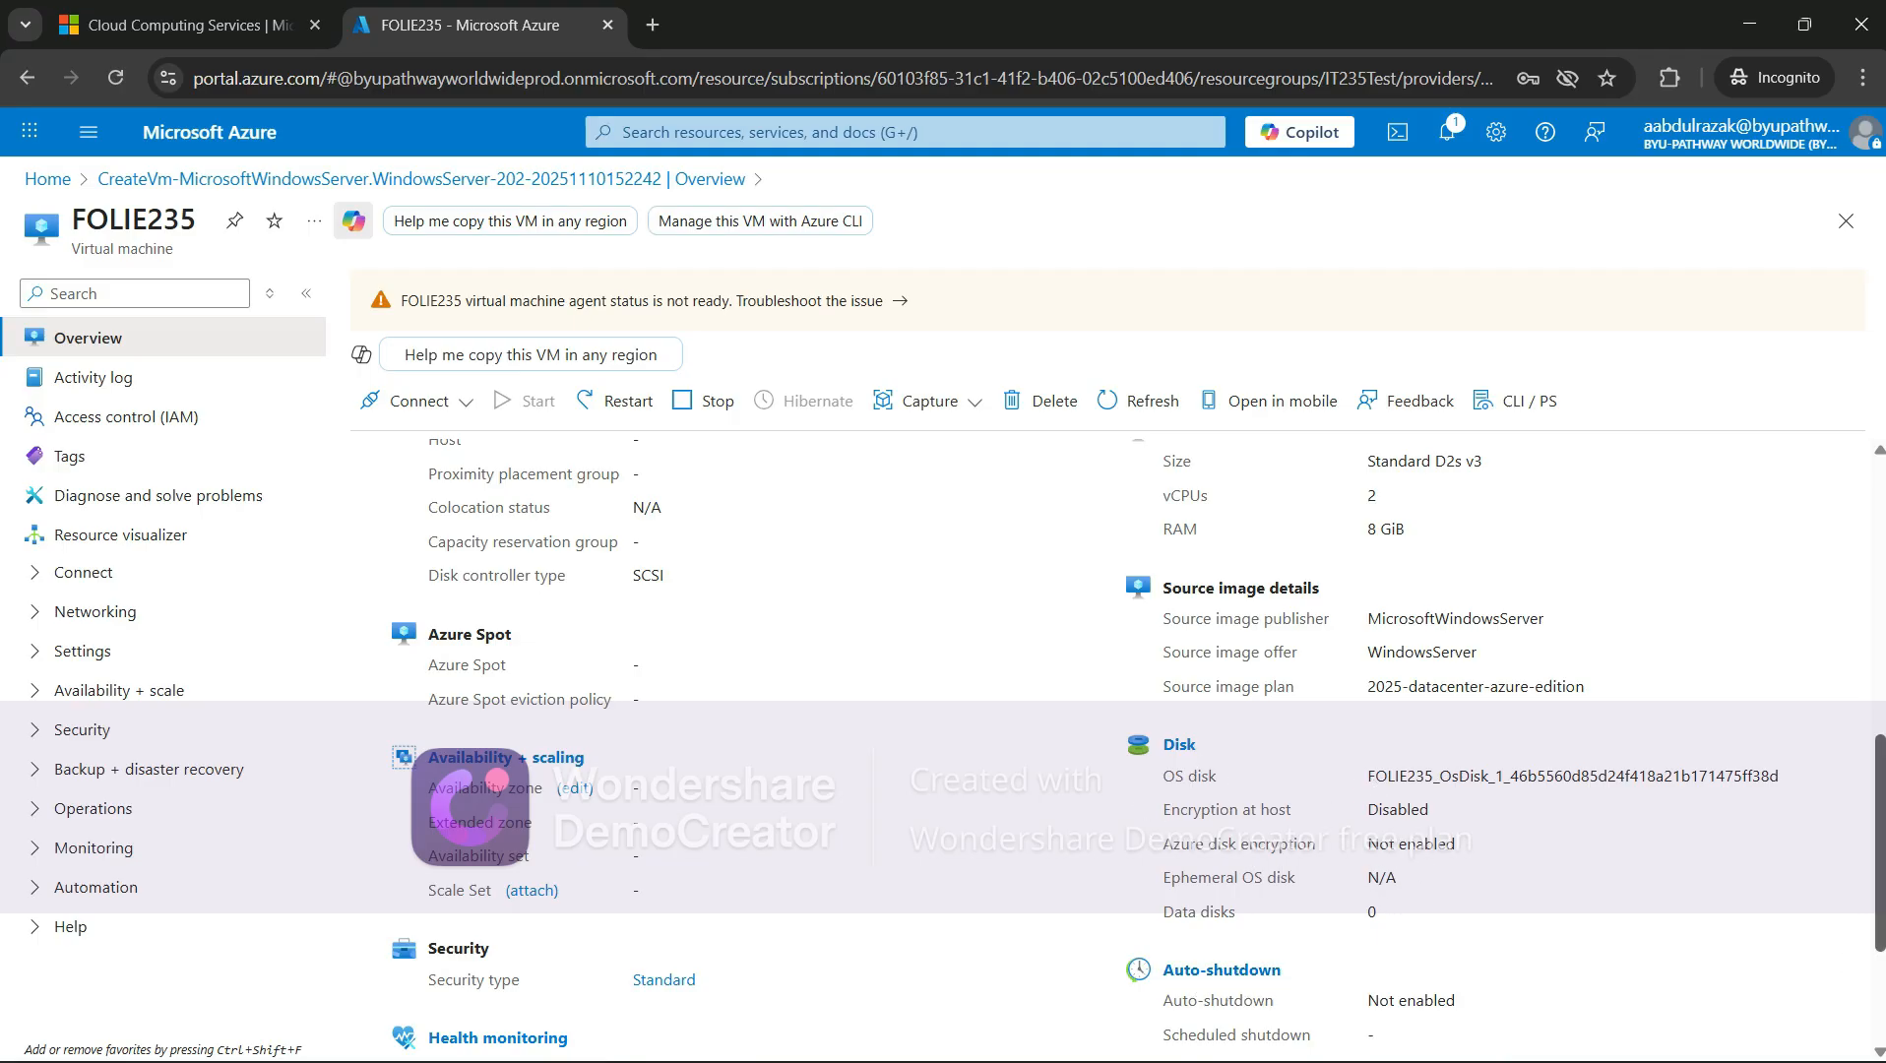
scroll(1668, 976, "down", 2)
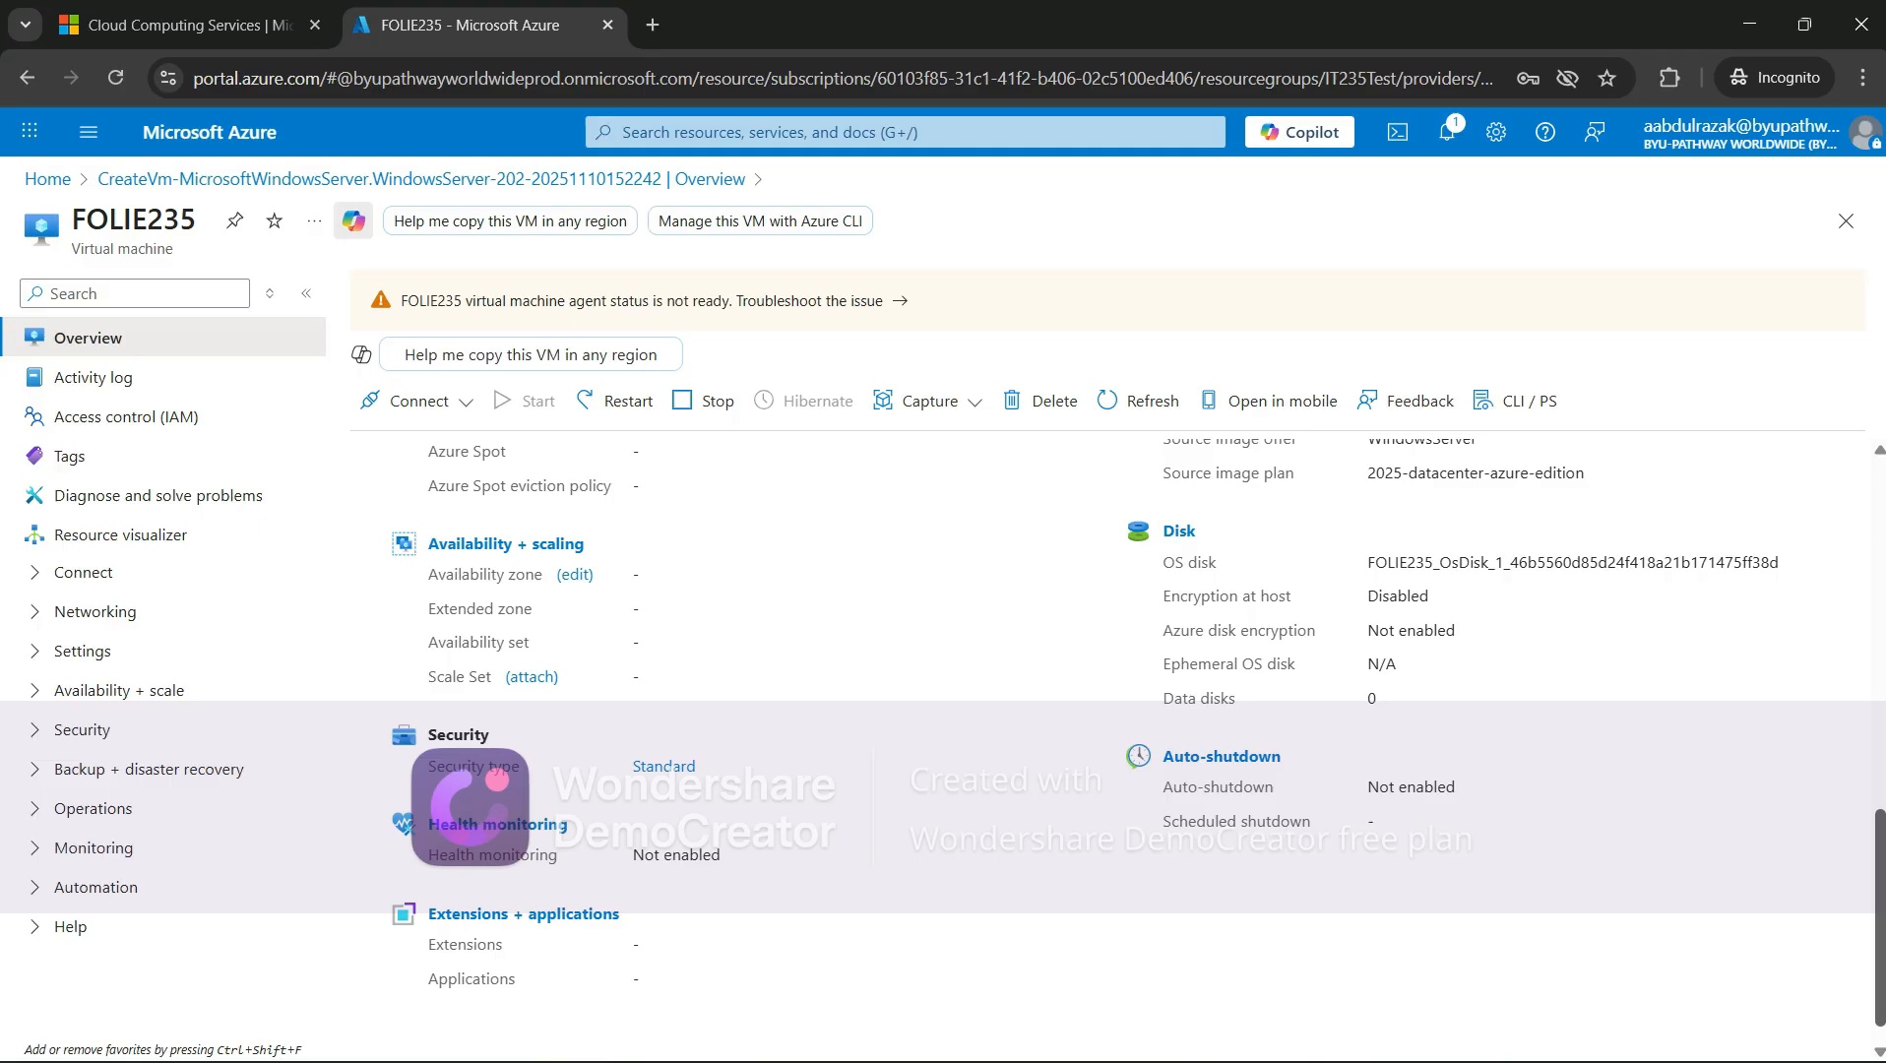
scroll(666, 769, "up", 3)
scroll(702, 819, "down", 4)
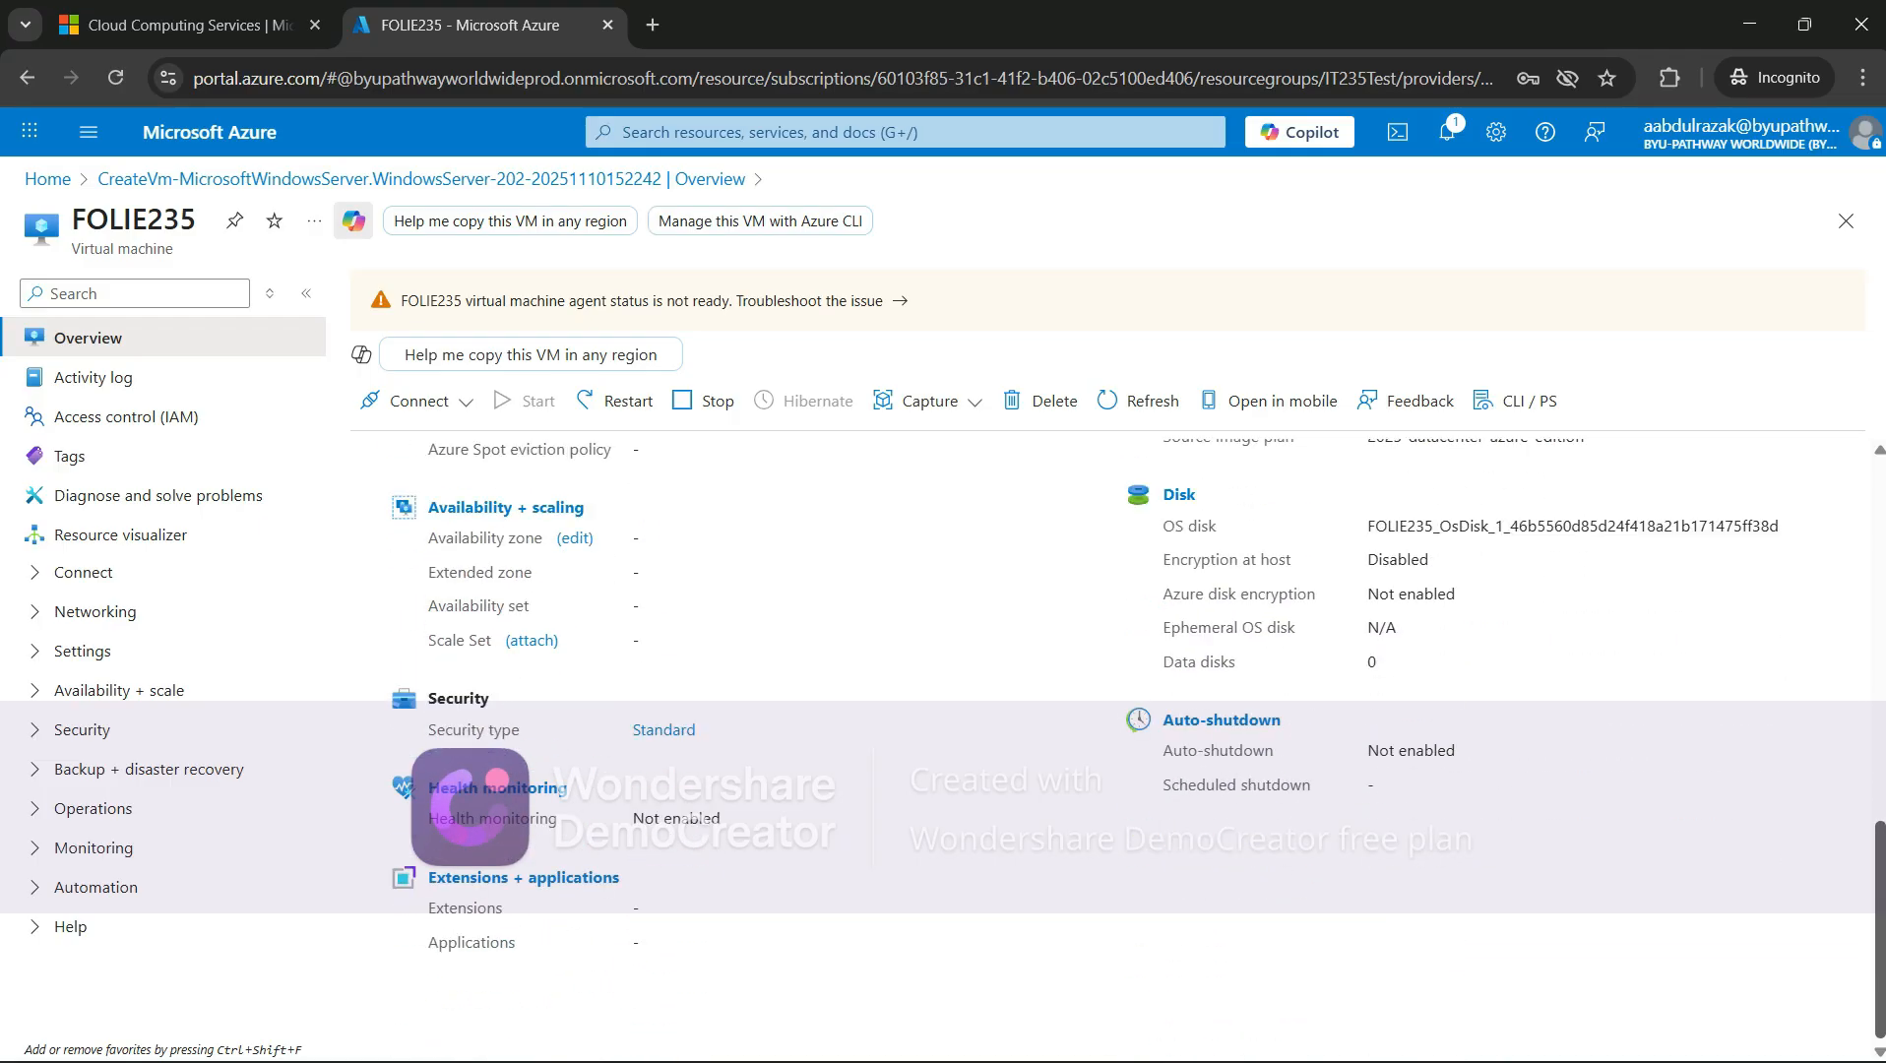
scroll(1132, 748, "up", 10)
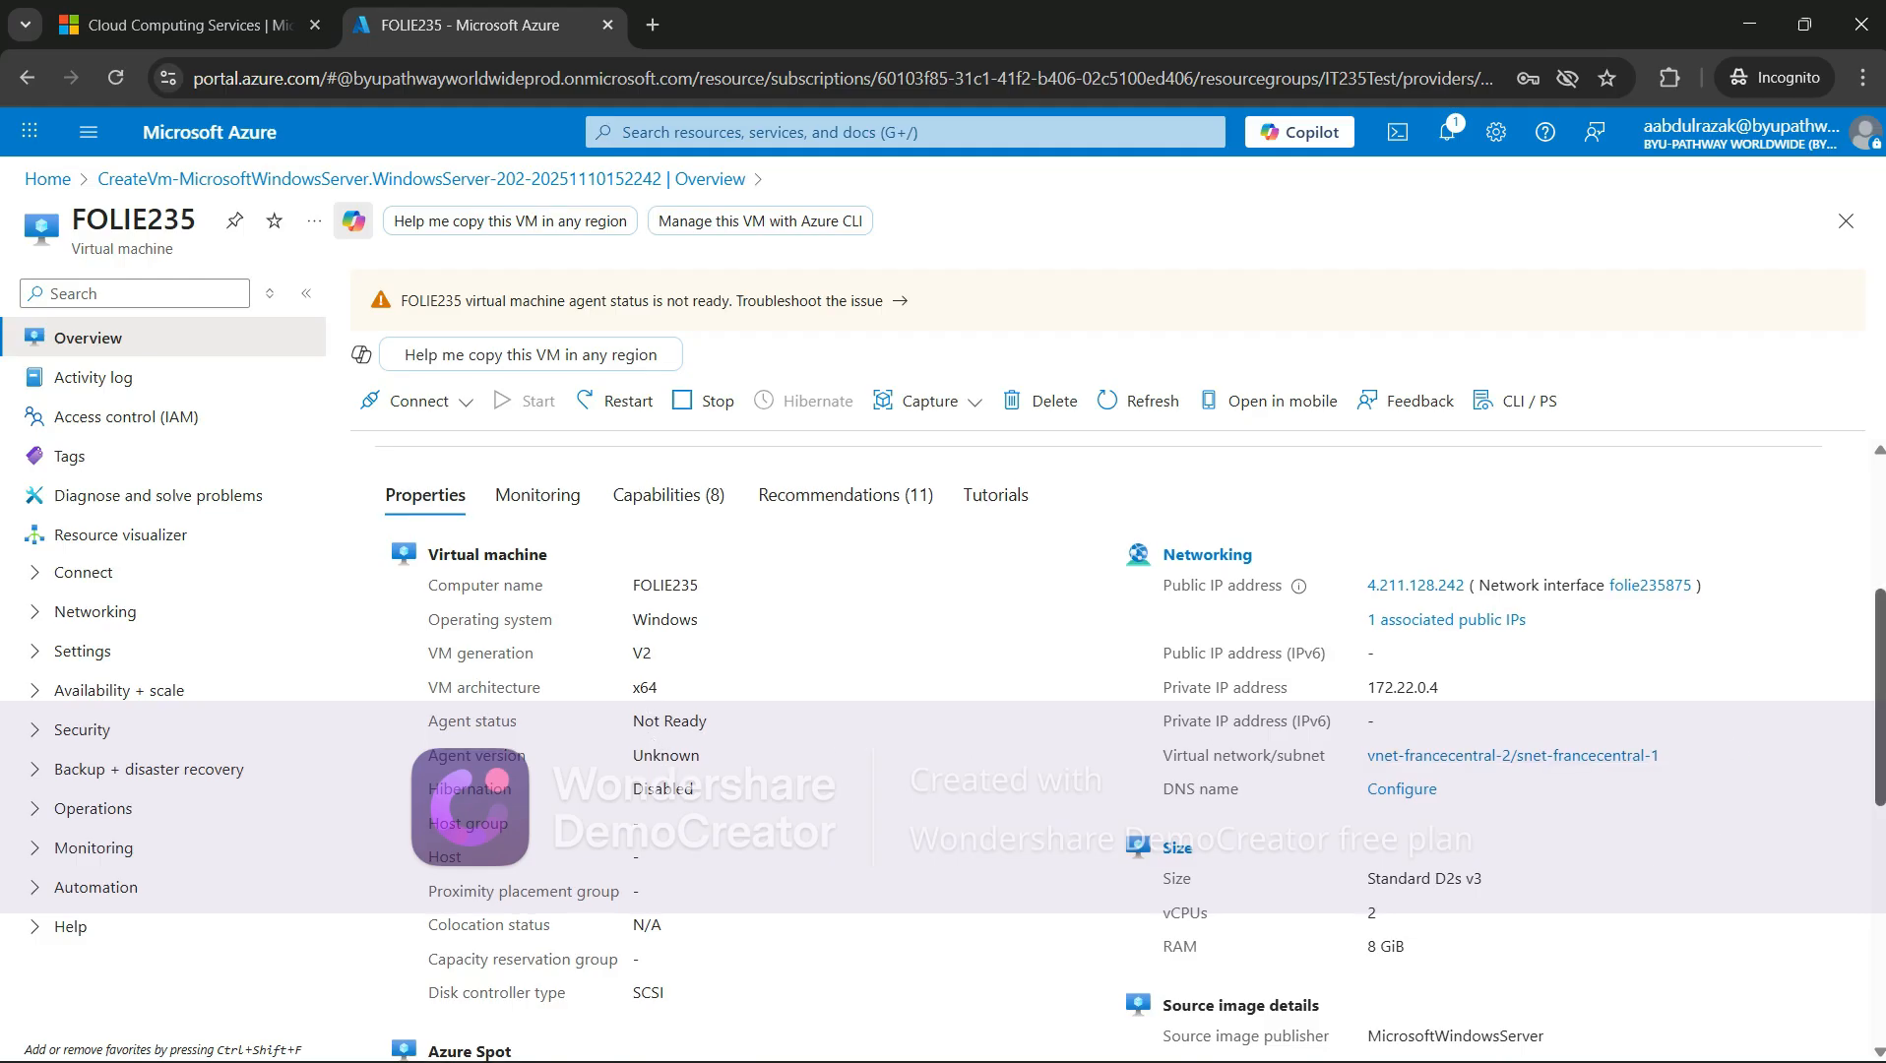
scroll(1083, 748, "down", 5)
scroll(1083, 748, "up", 10)
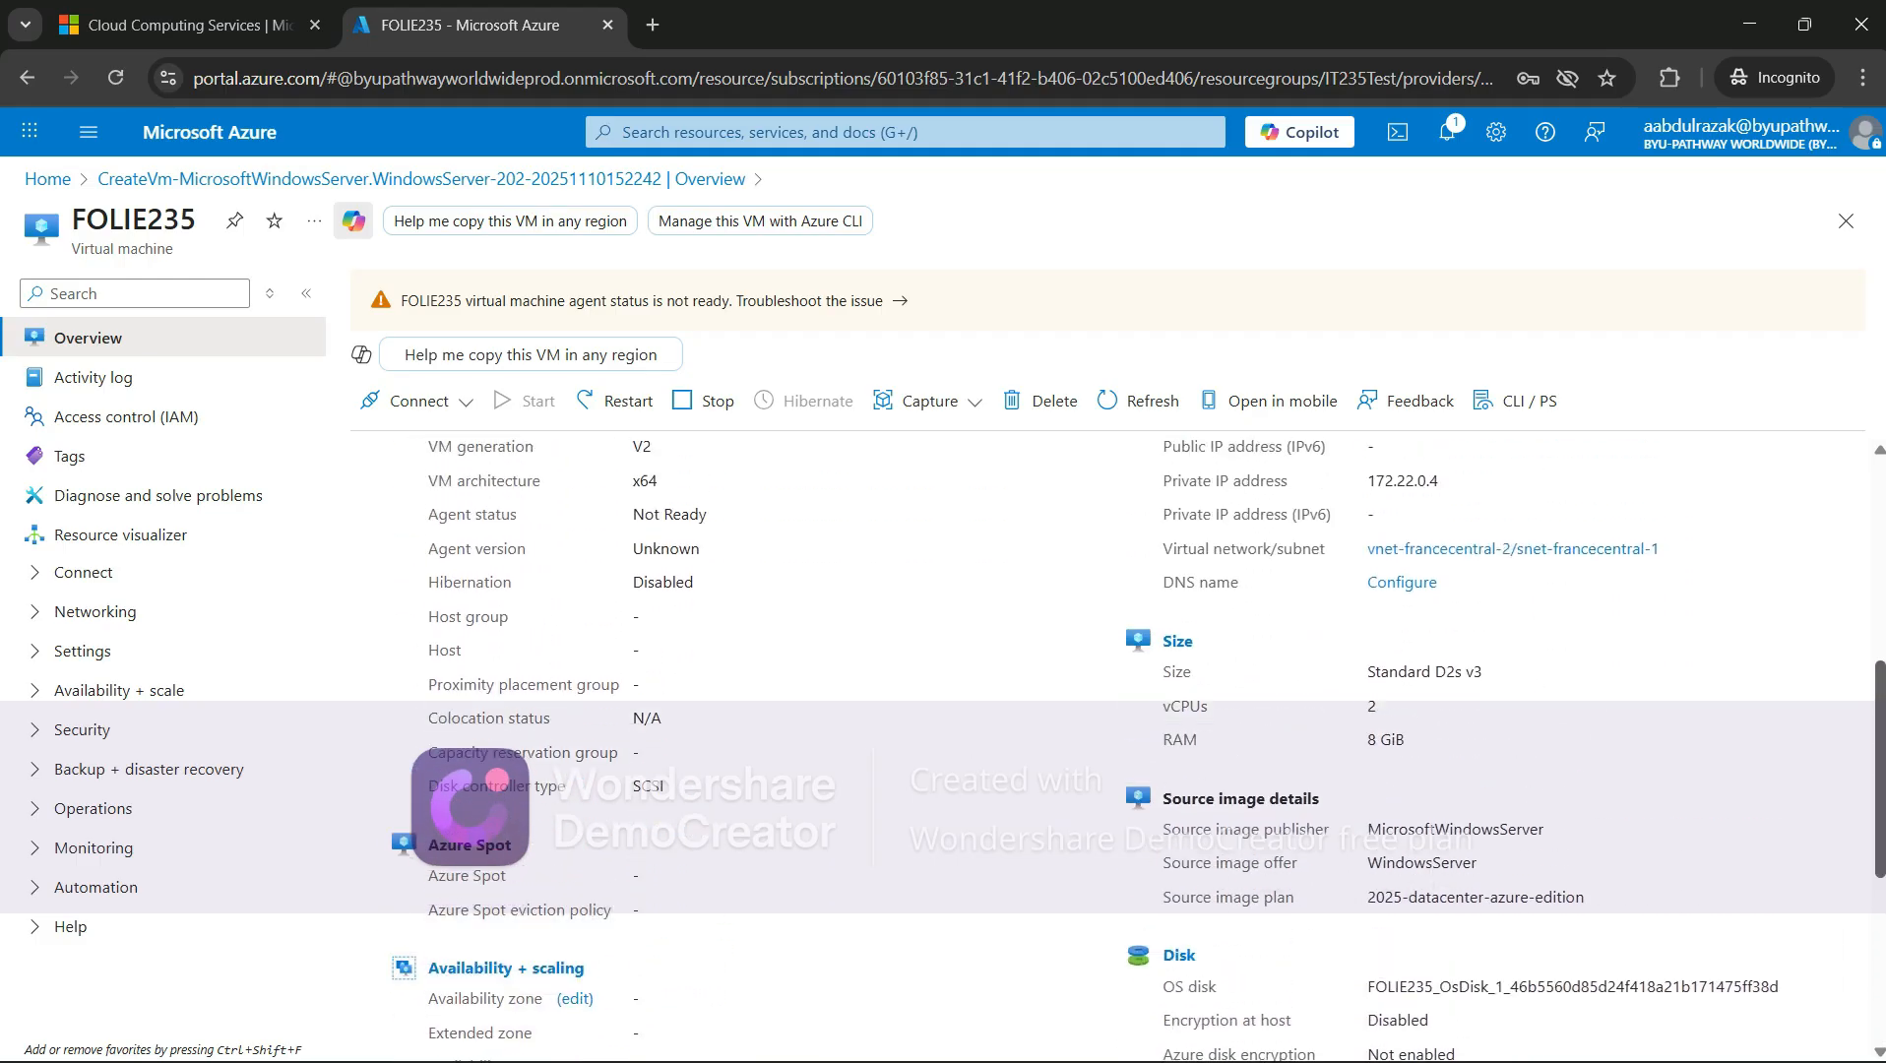
scroll(1083, 689, "up", 2)
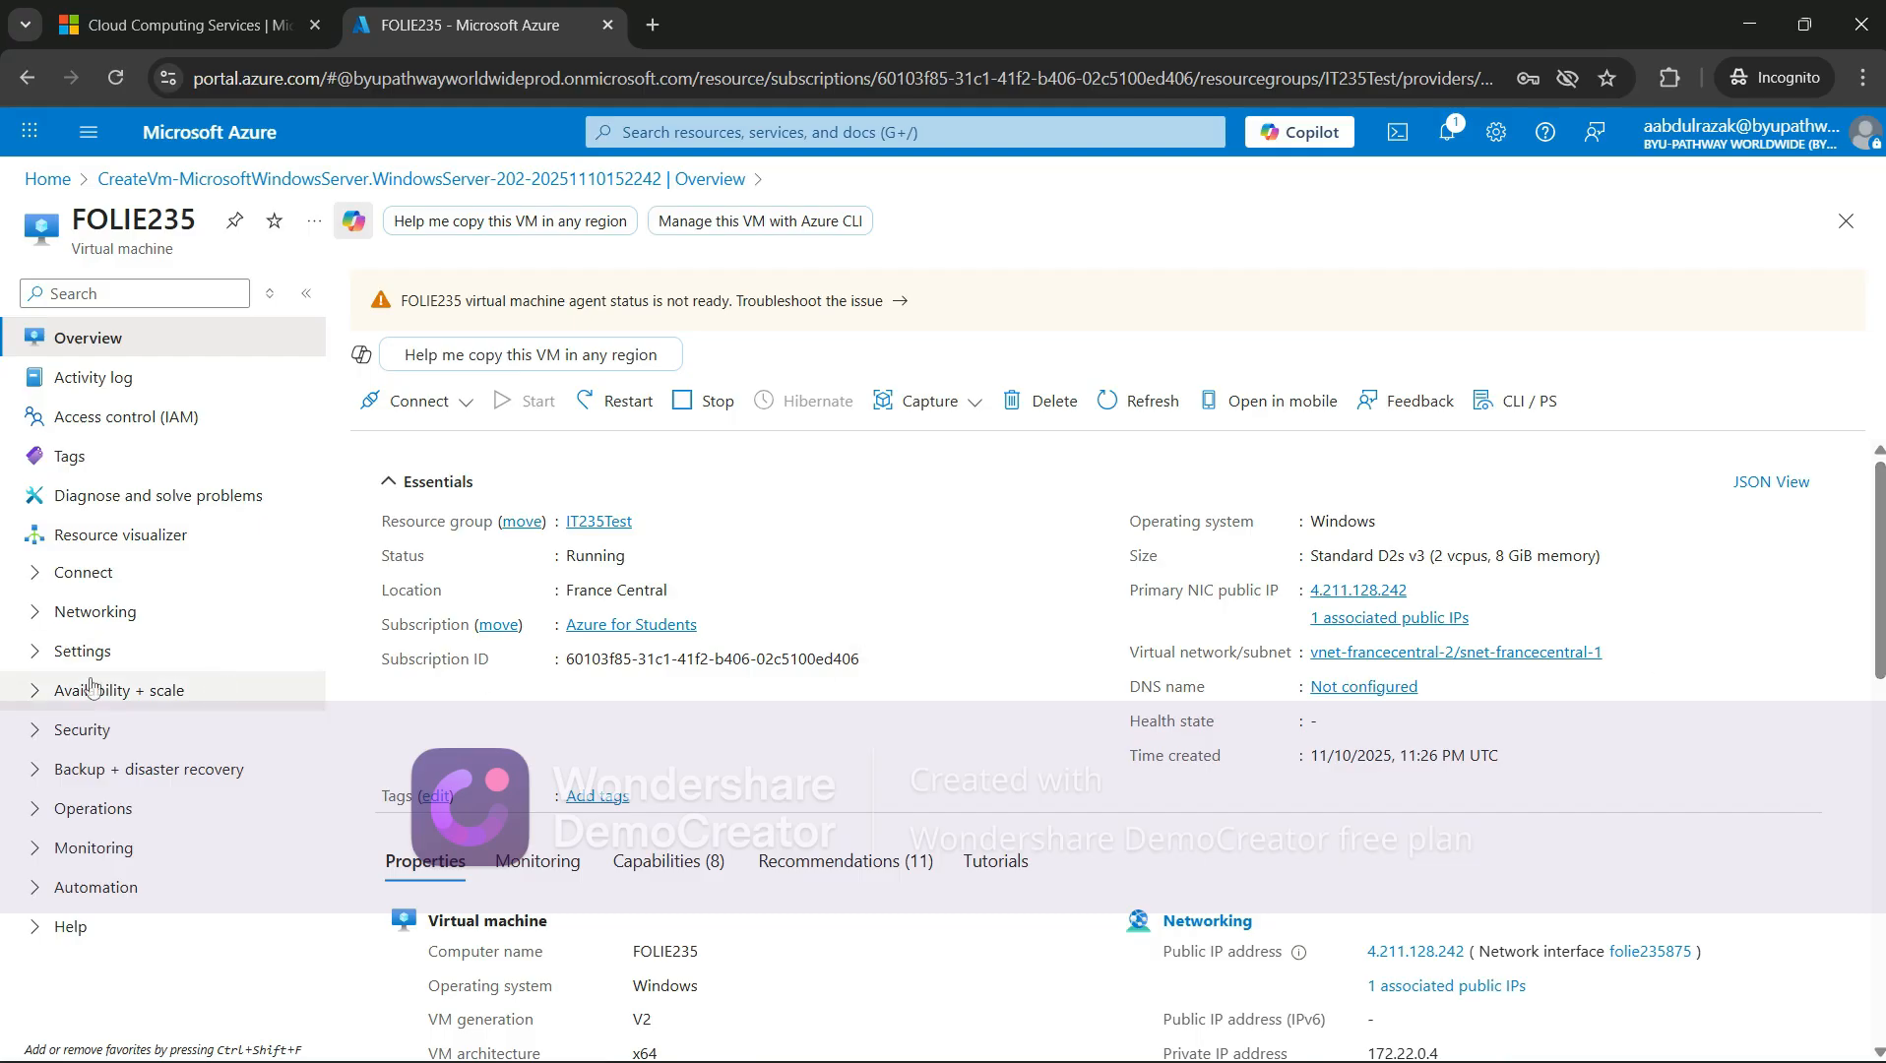
left_click(59, 576)
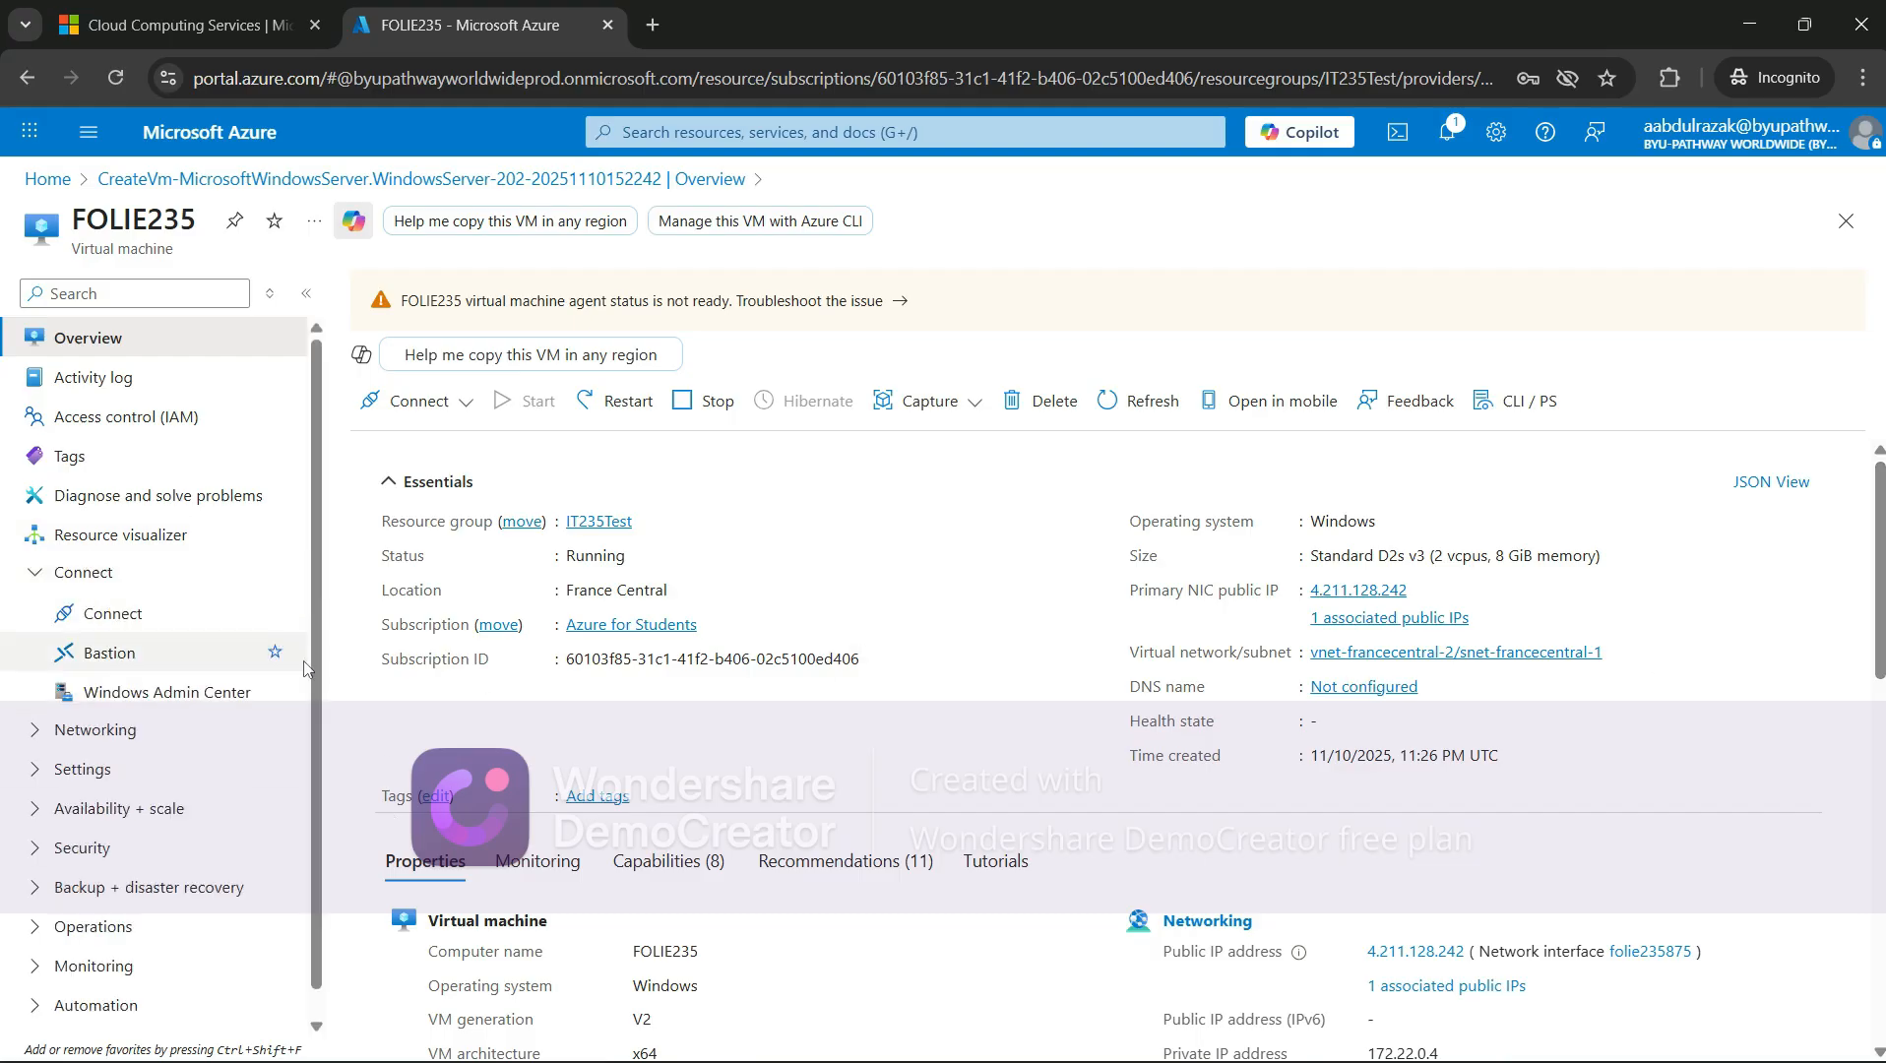
- On FOLIE235's Connect page, check port 3389 access and download the RDP file
left_click(187, 615)
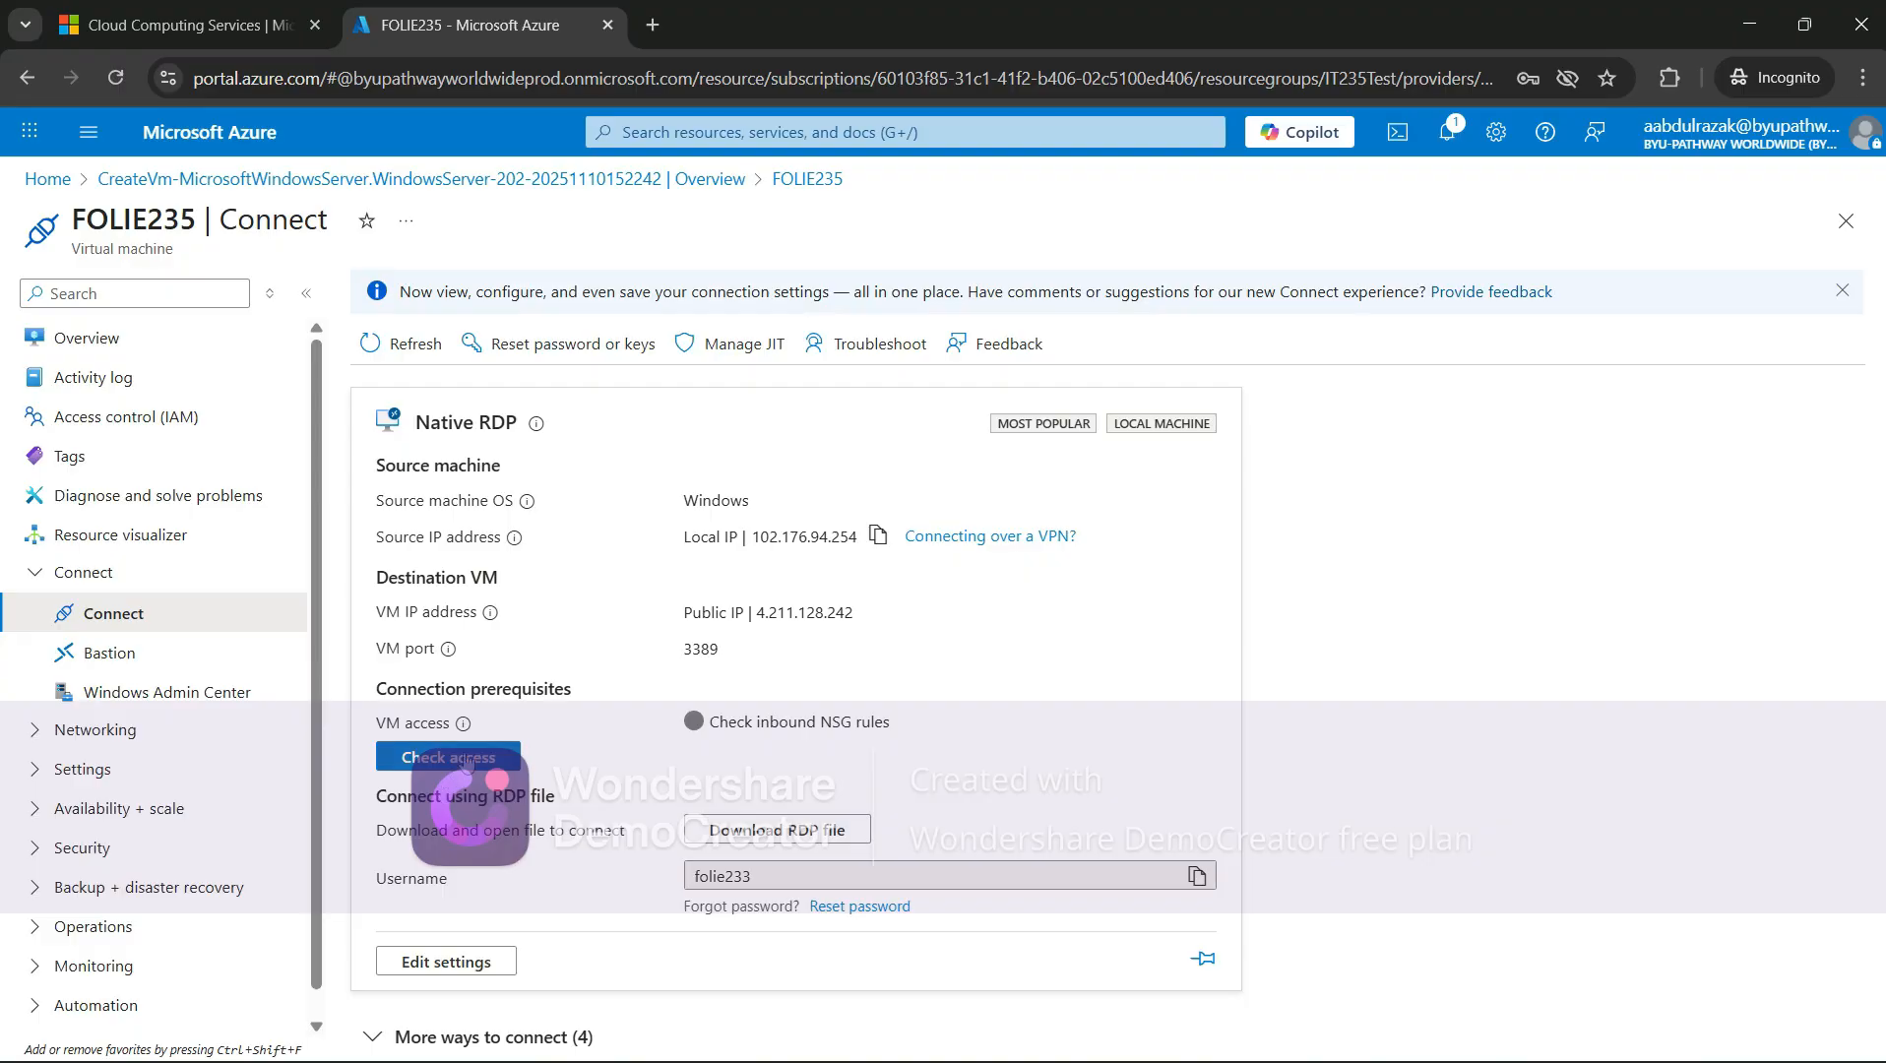
left_click(467, 759)
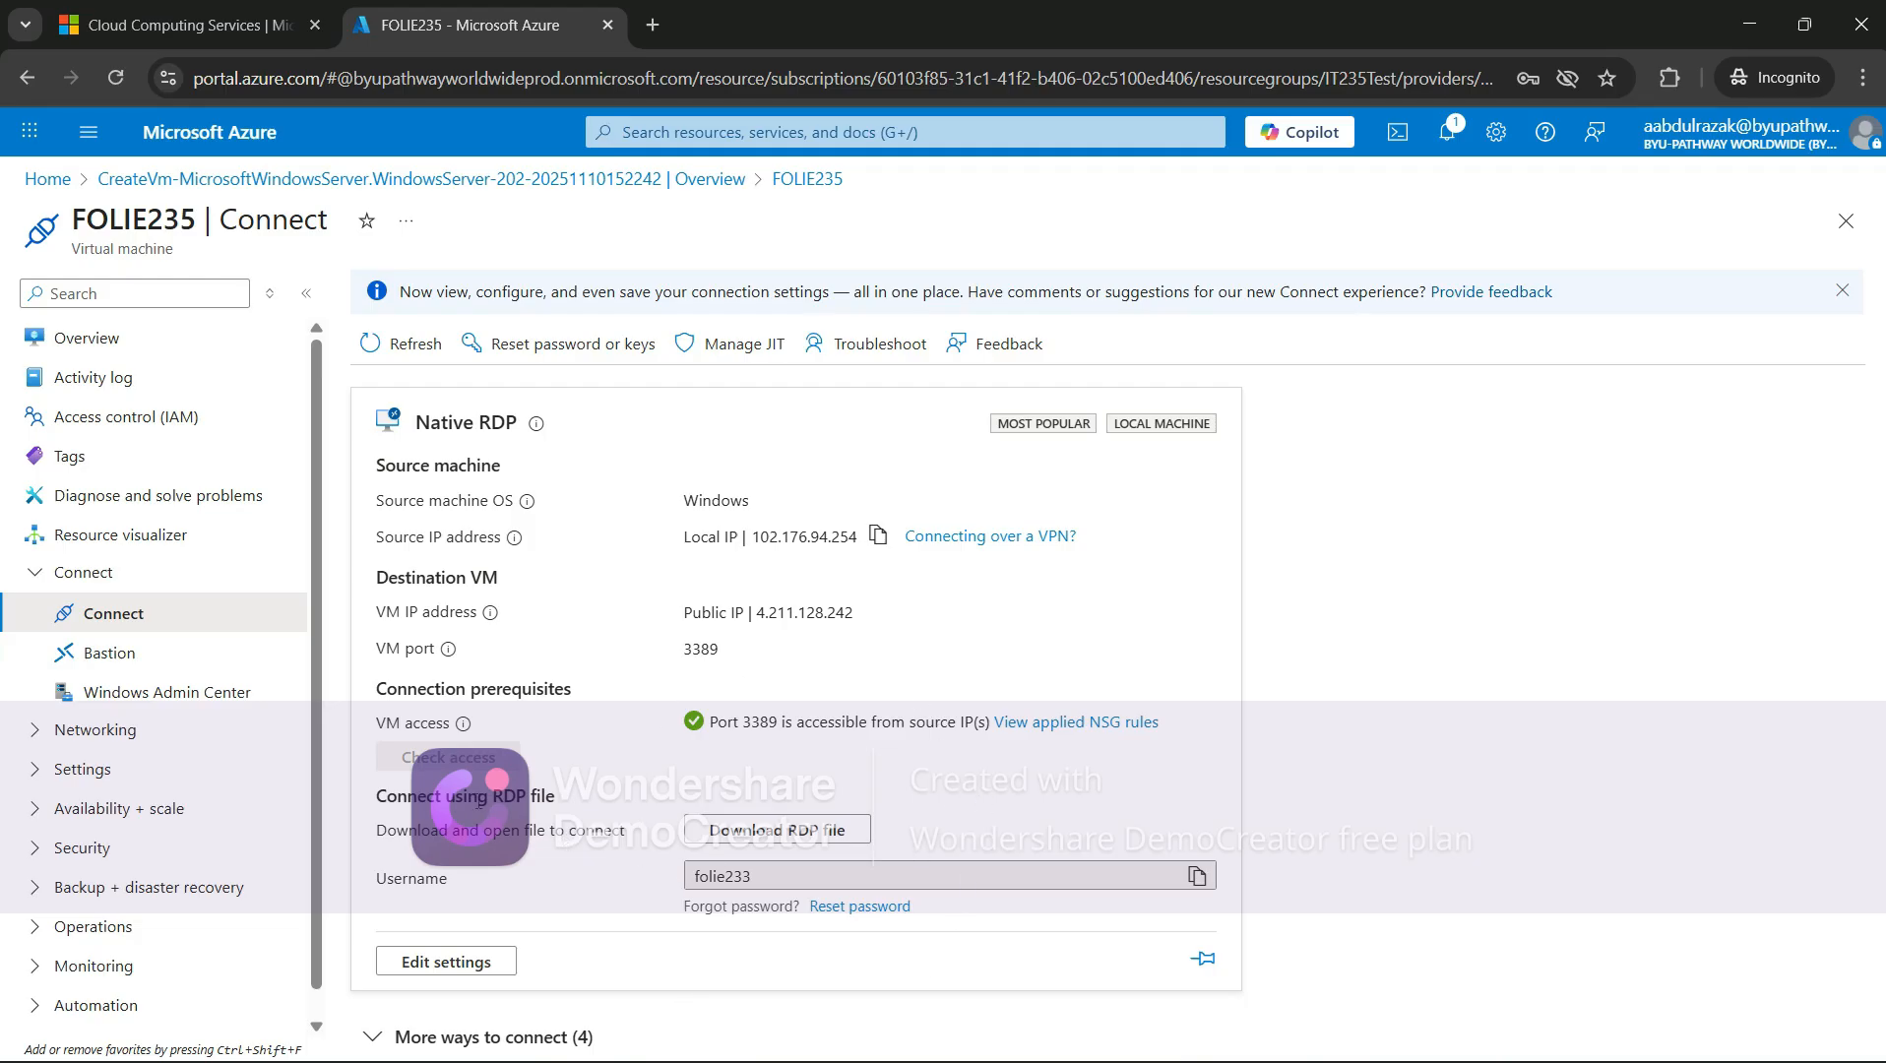
left_click(736, 831)
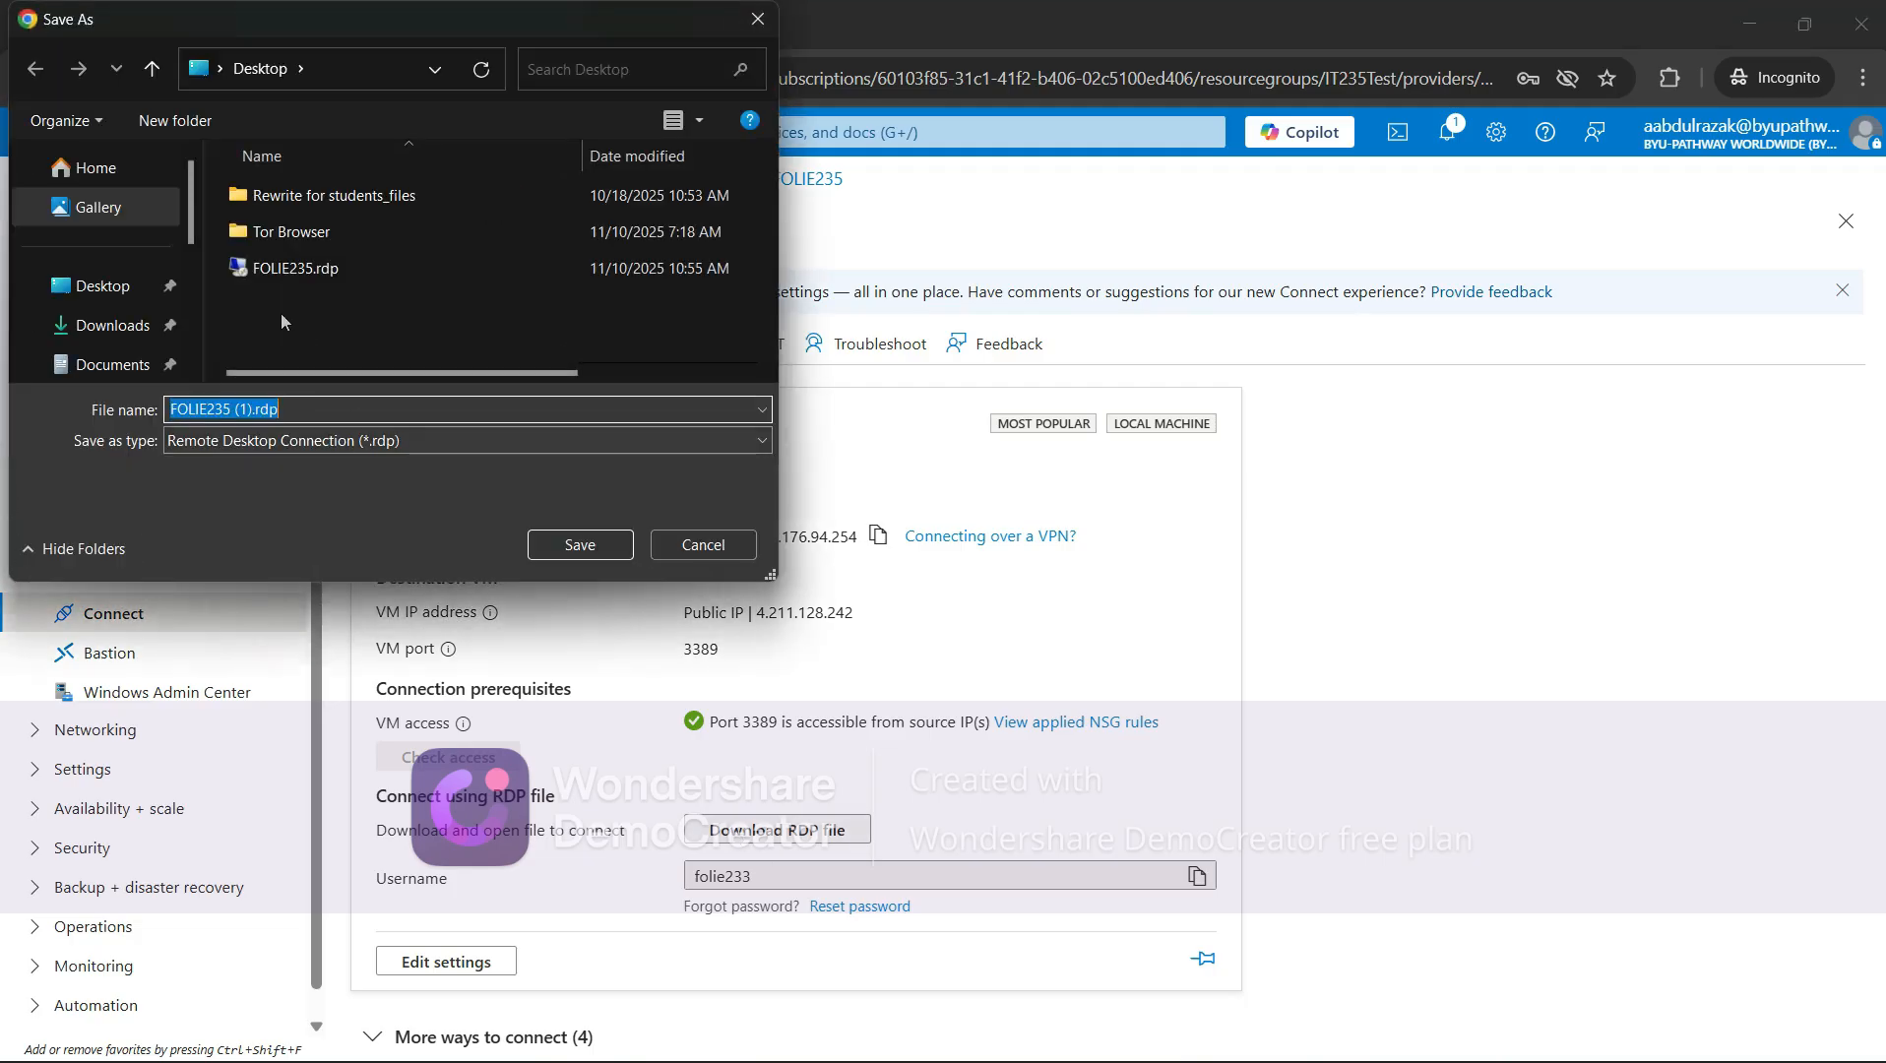
- Delete the old Desktop FOLIE235.rdp and save the new RDP file in its place
left_click(352, 266)
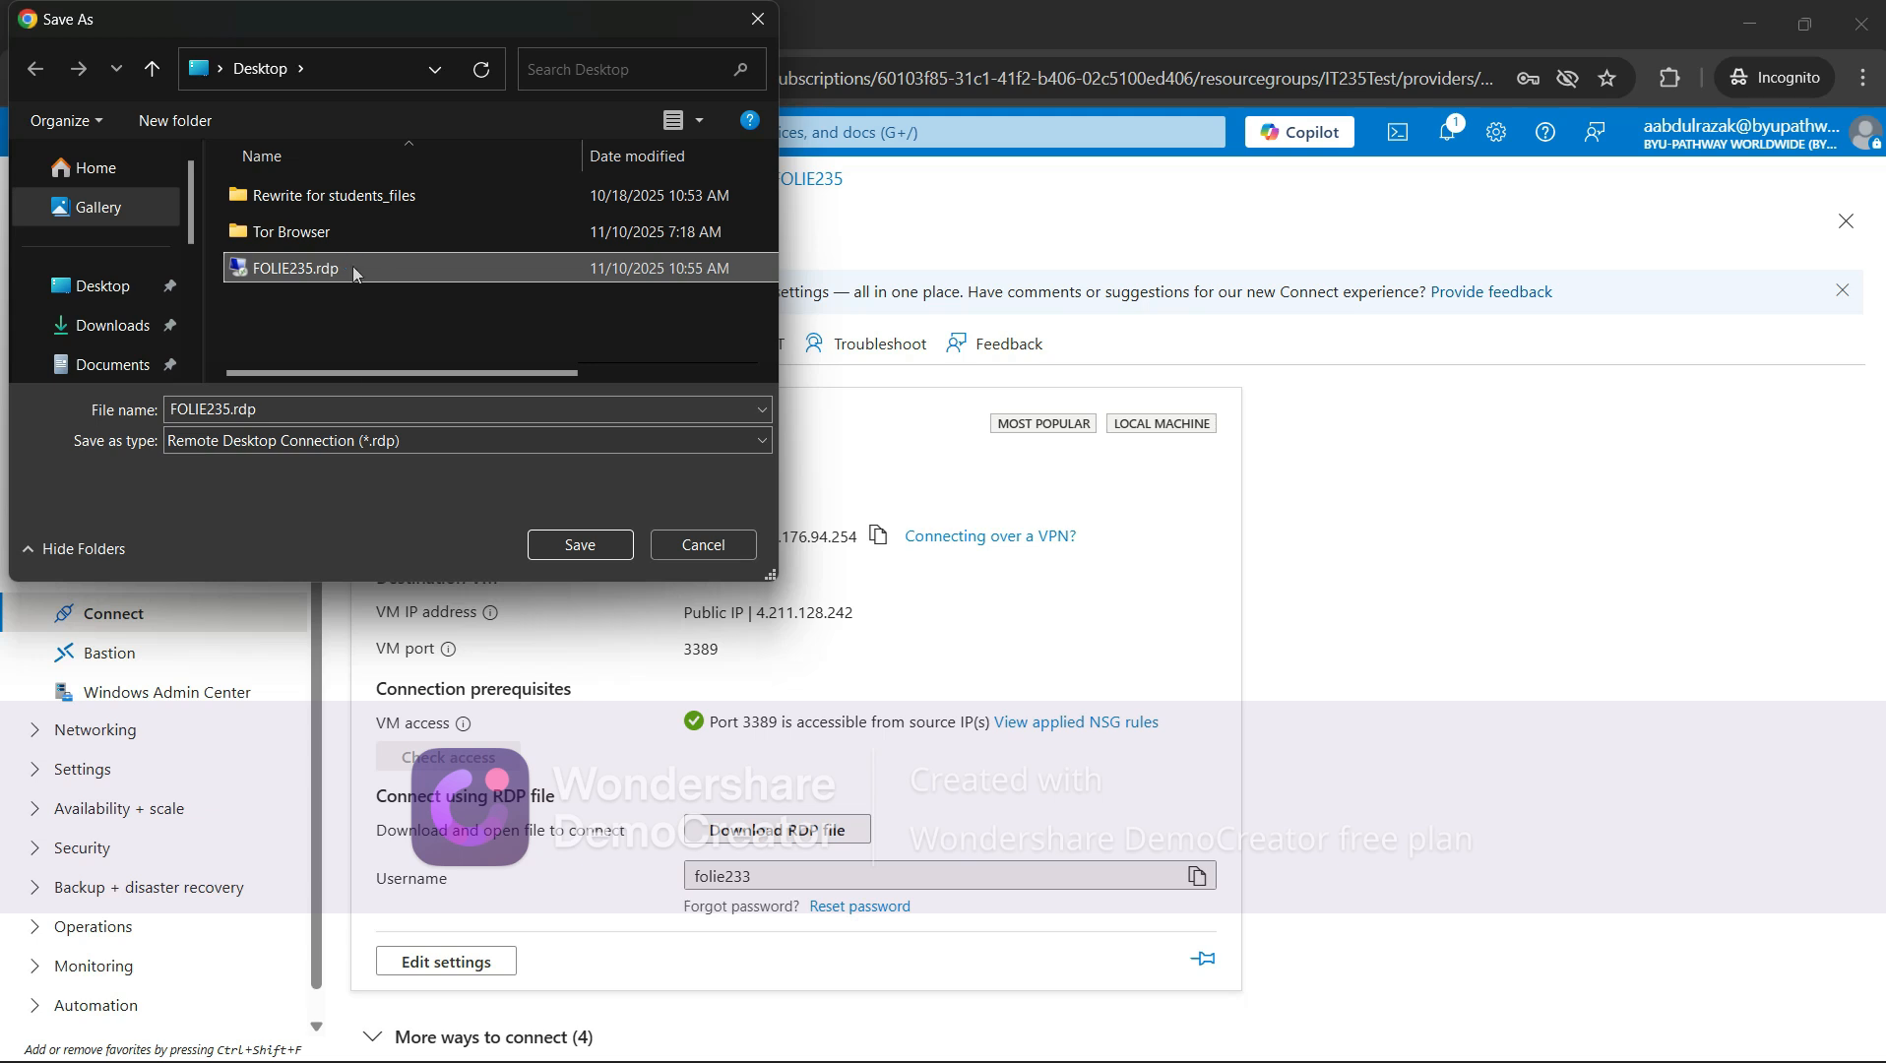
right_click(353, 266)
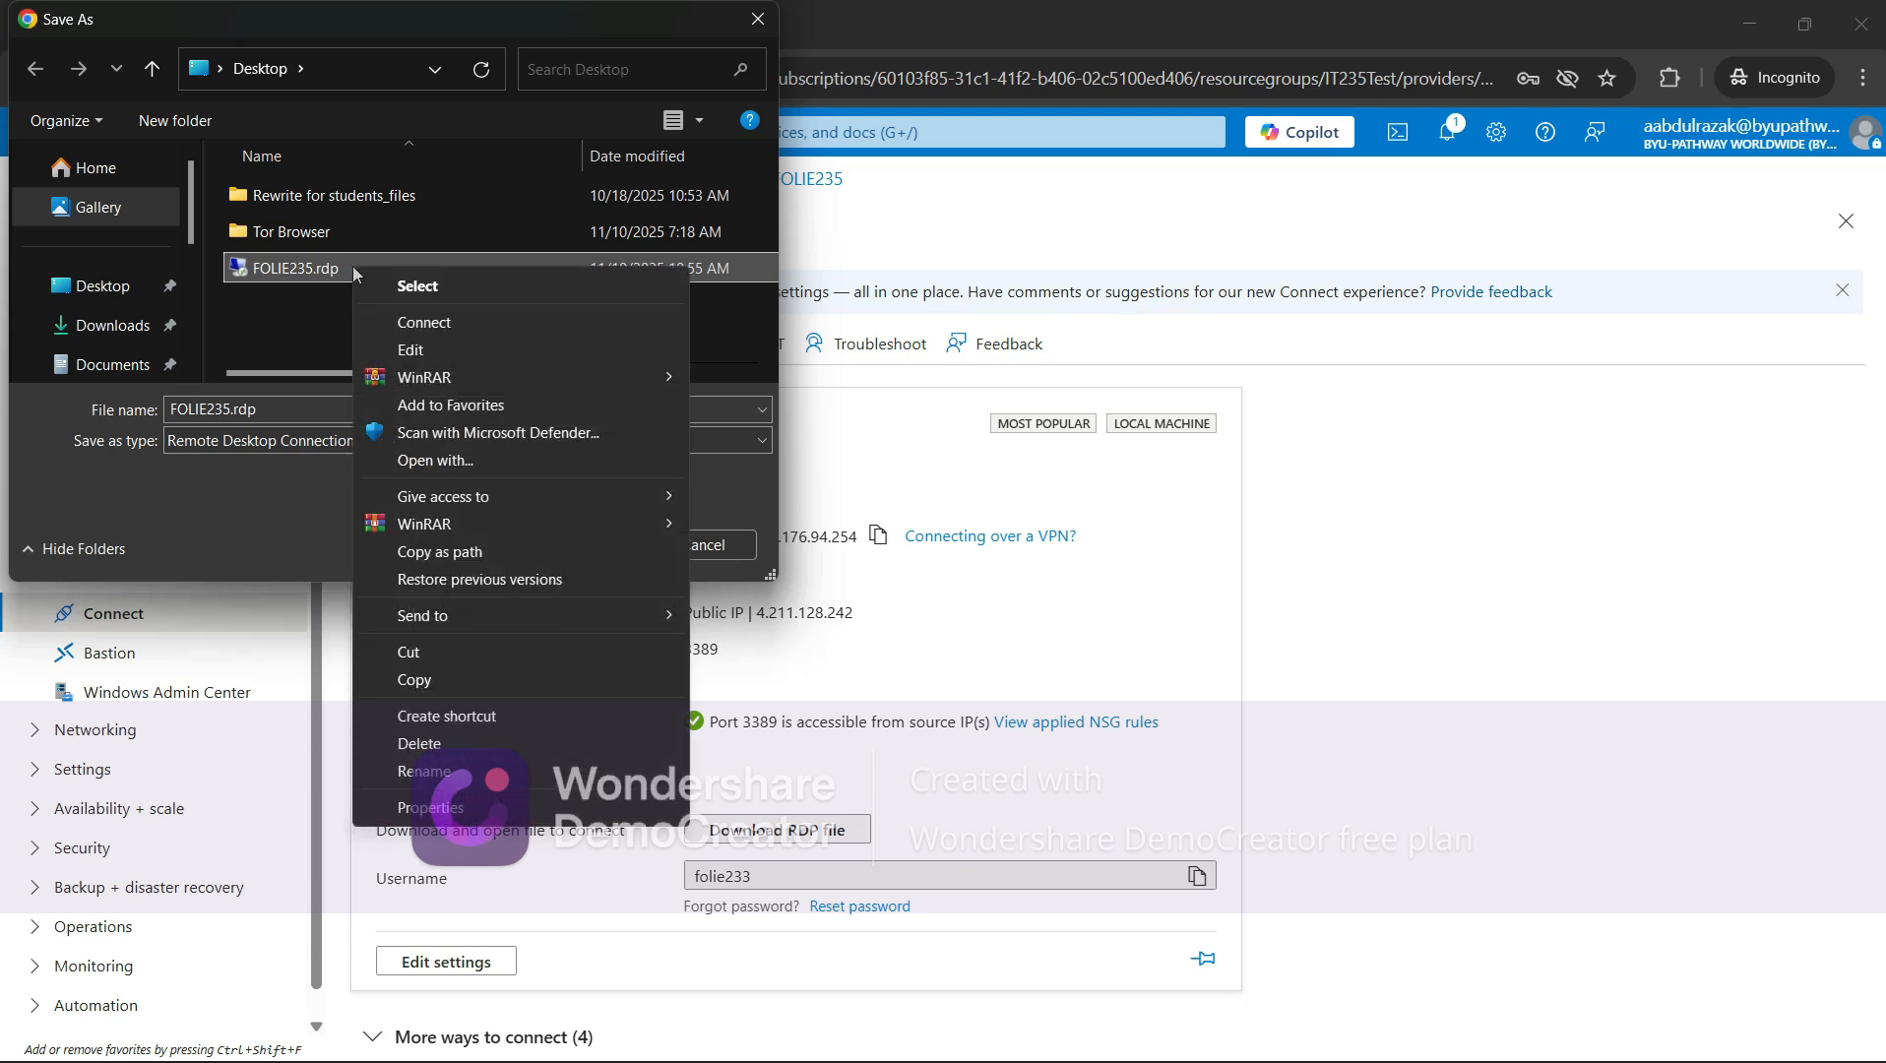
left_click(468, 746)
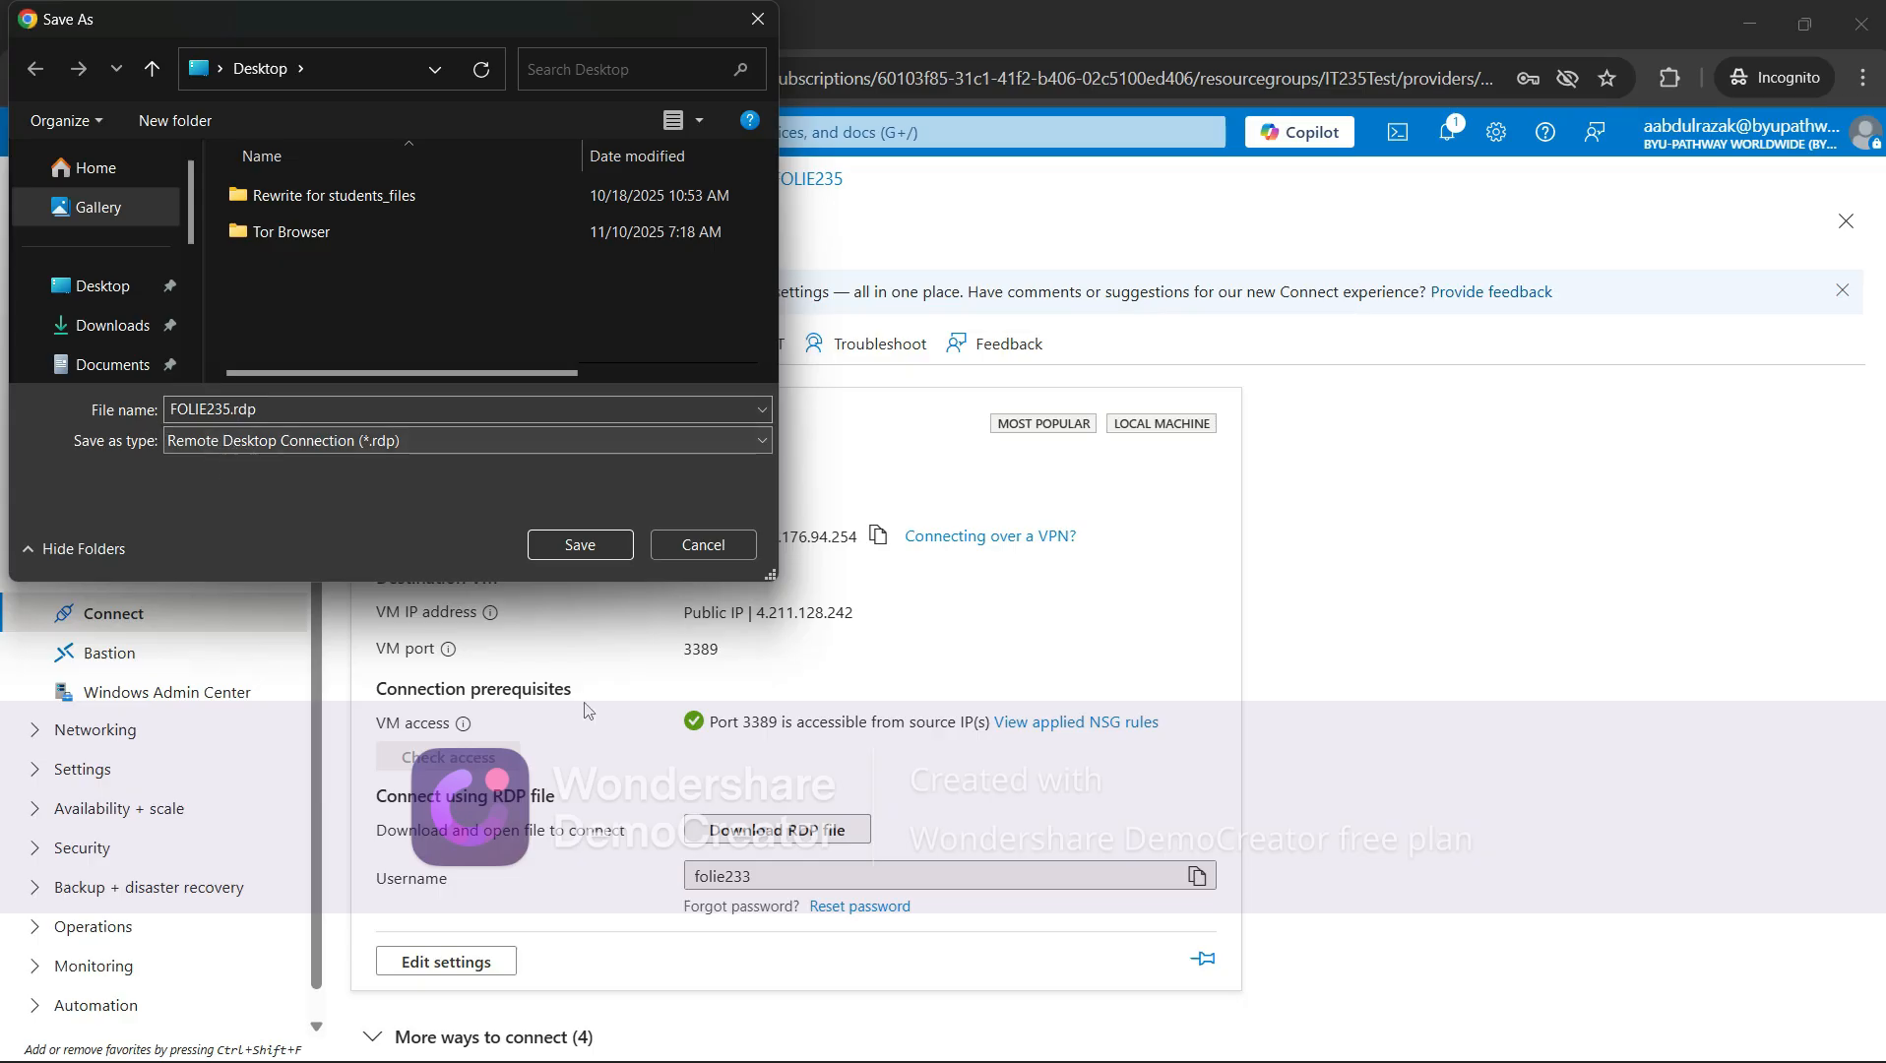
left_click(594, 552)
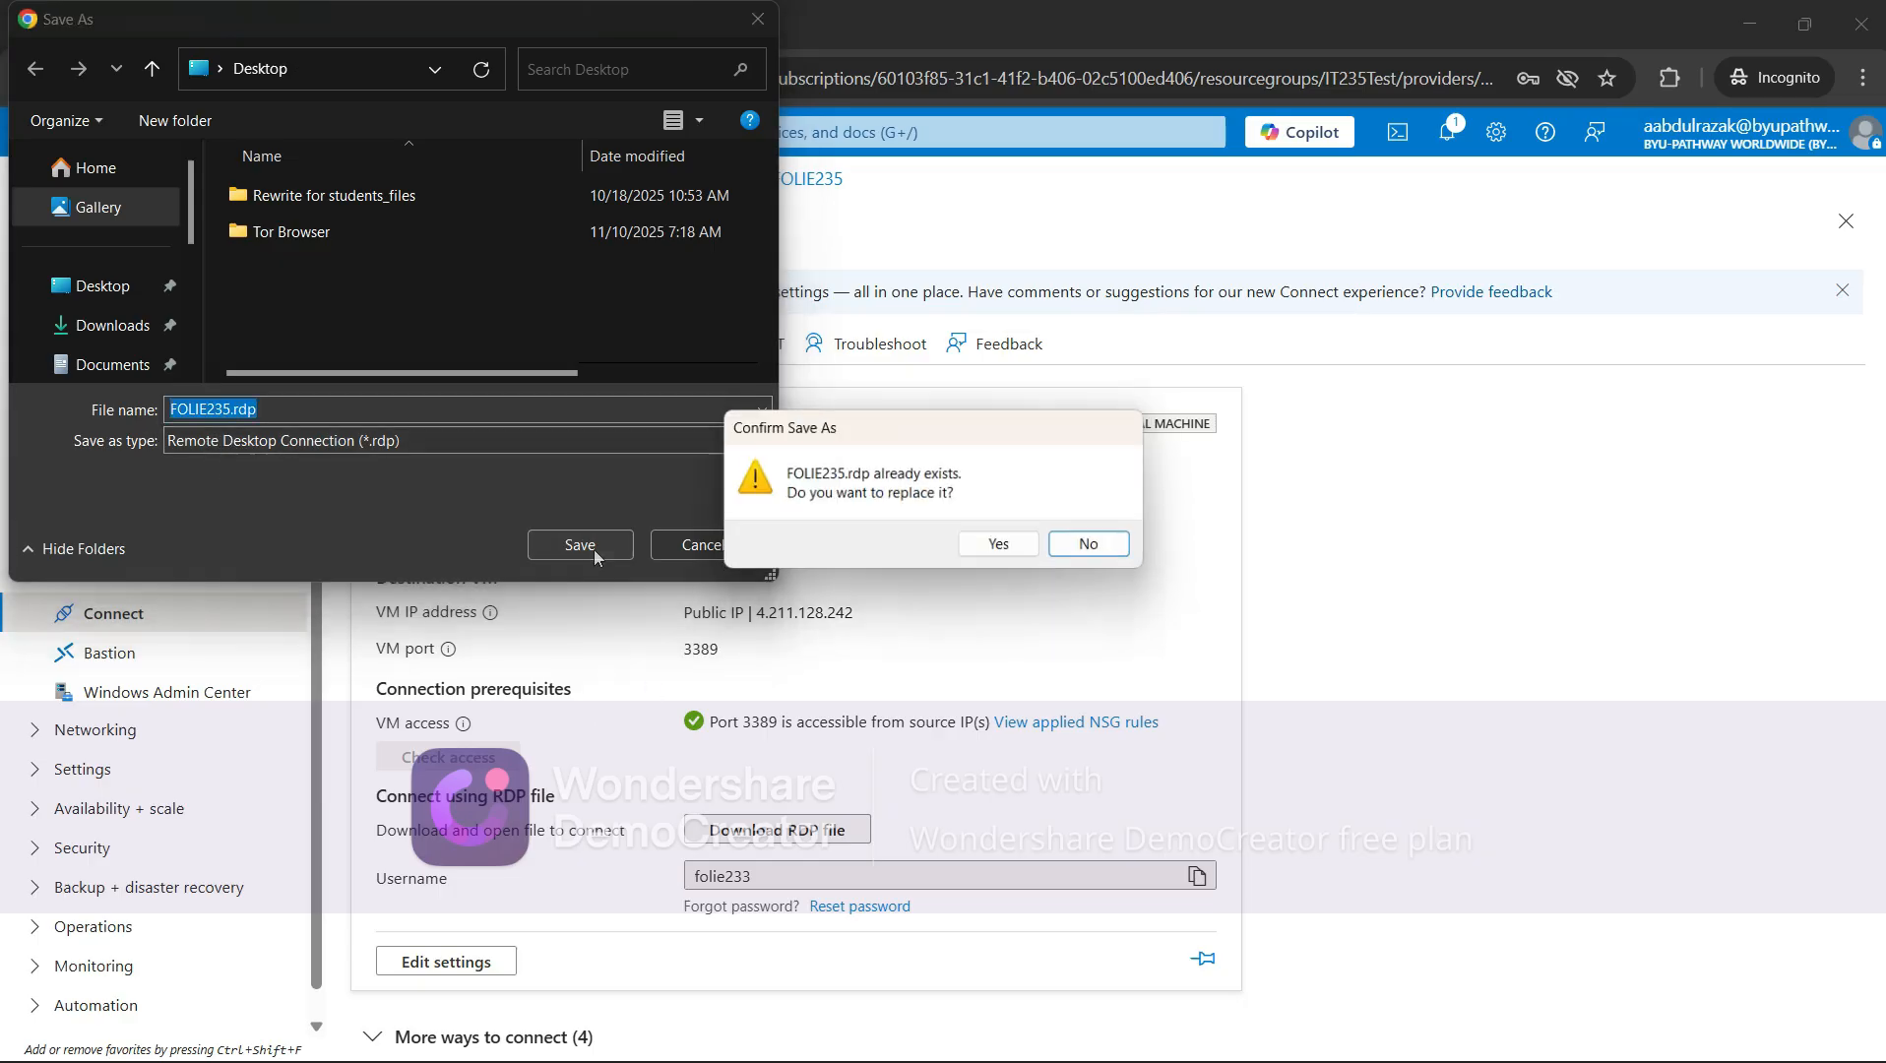
left_click(999, 549)
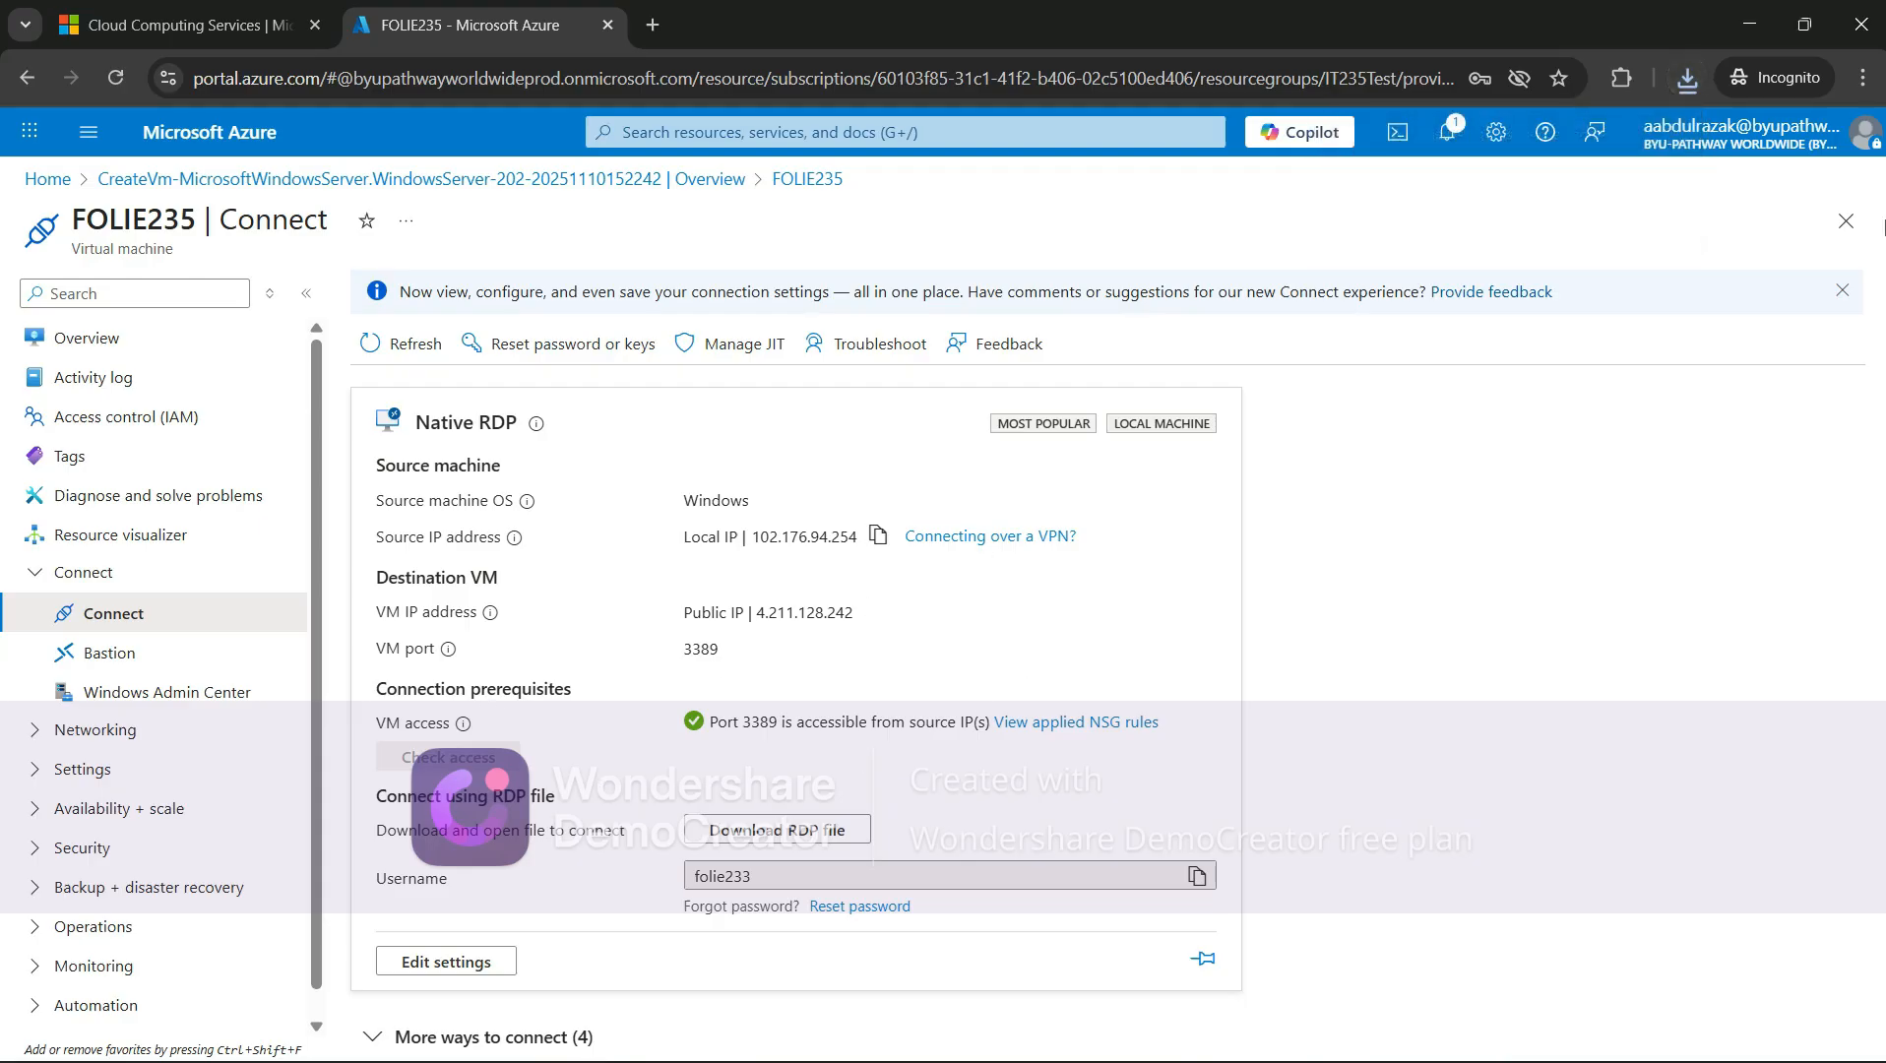
- Minimise both Chrome windows, refresh the desktop three times, and launch File Explorer
left_click(1750, 25)
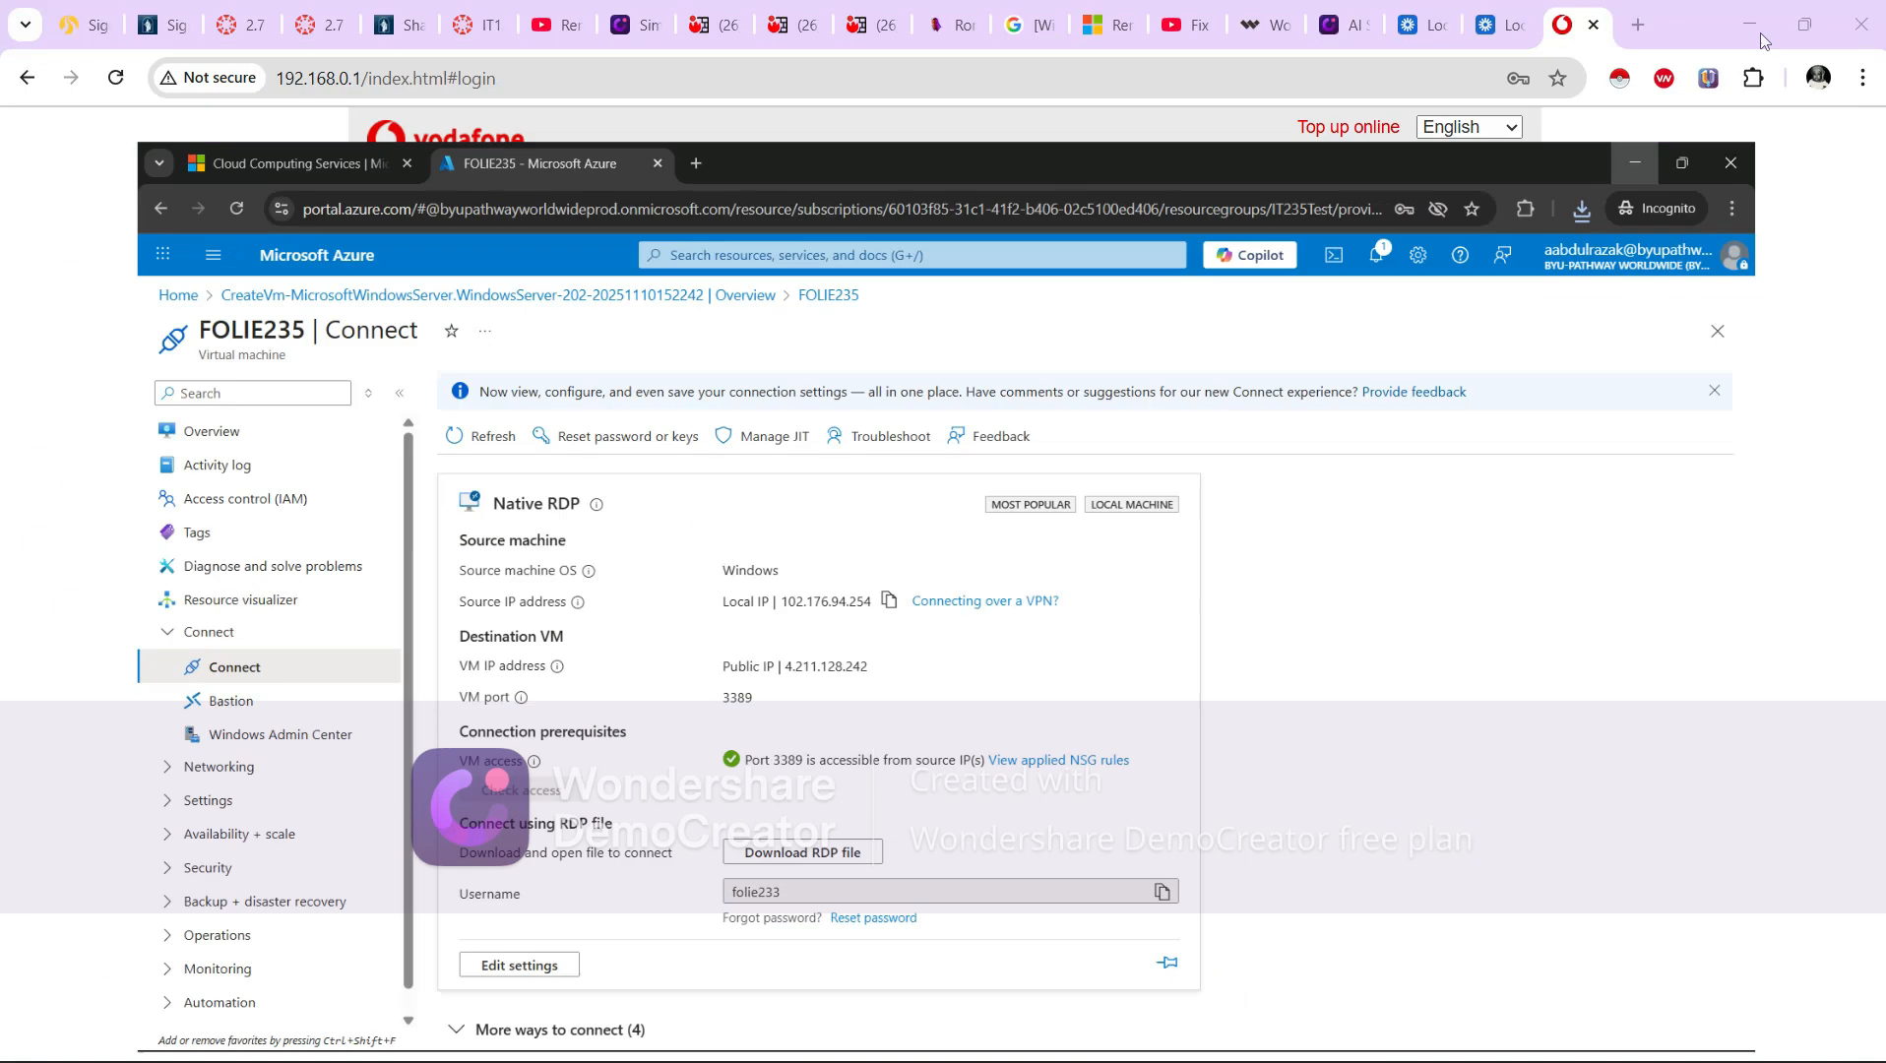
left_click(1761, 31)
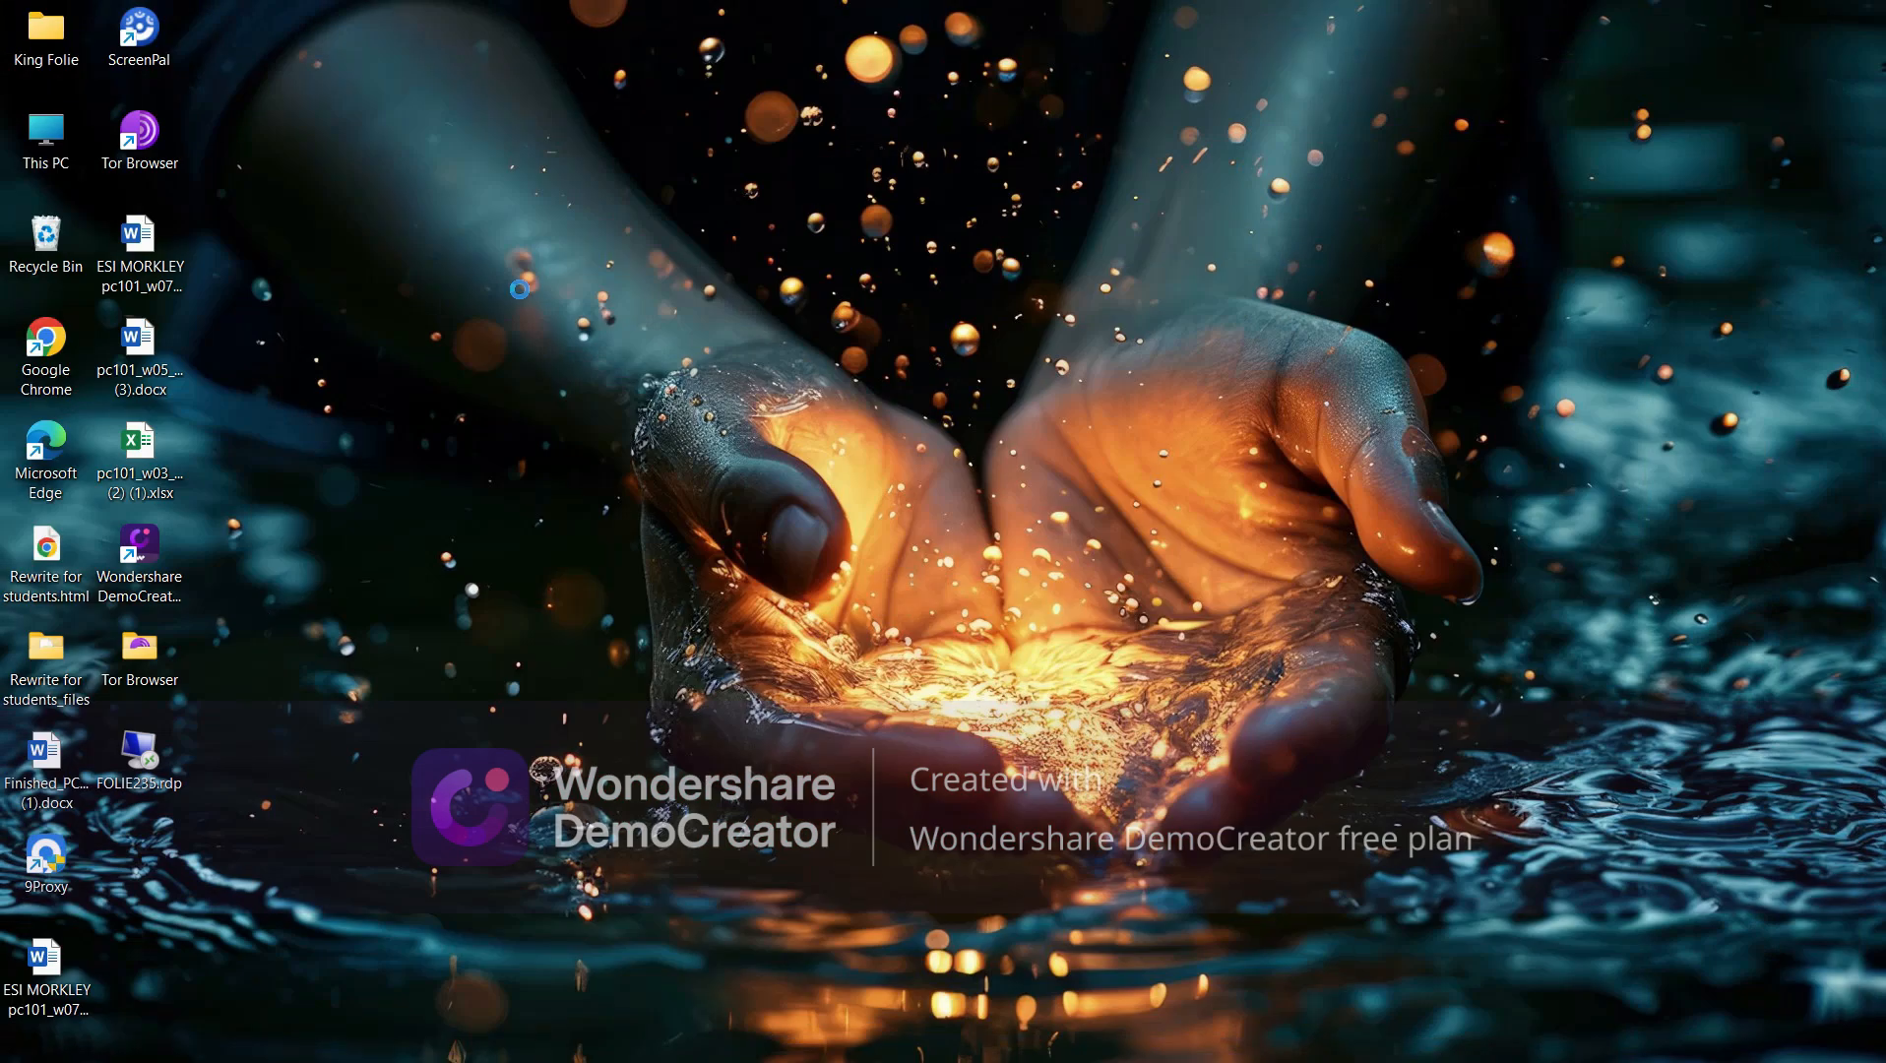
right_click(519, 288)
left_click(569, 391)
right_click(408, 215)
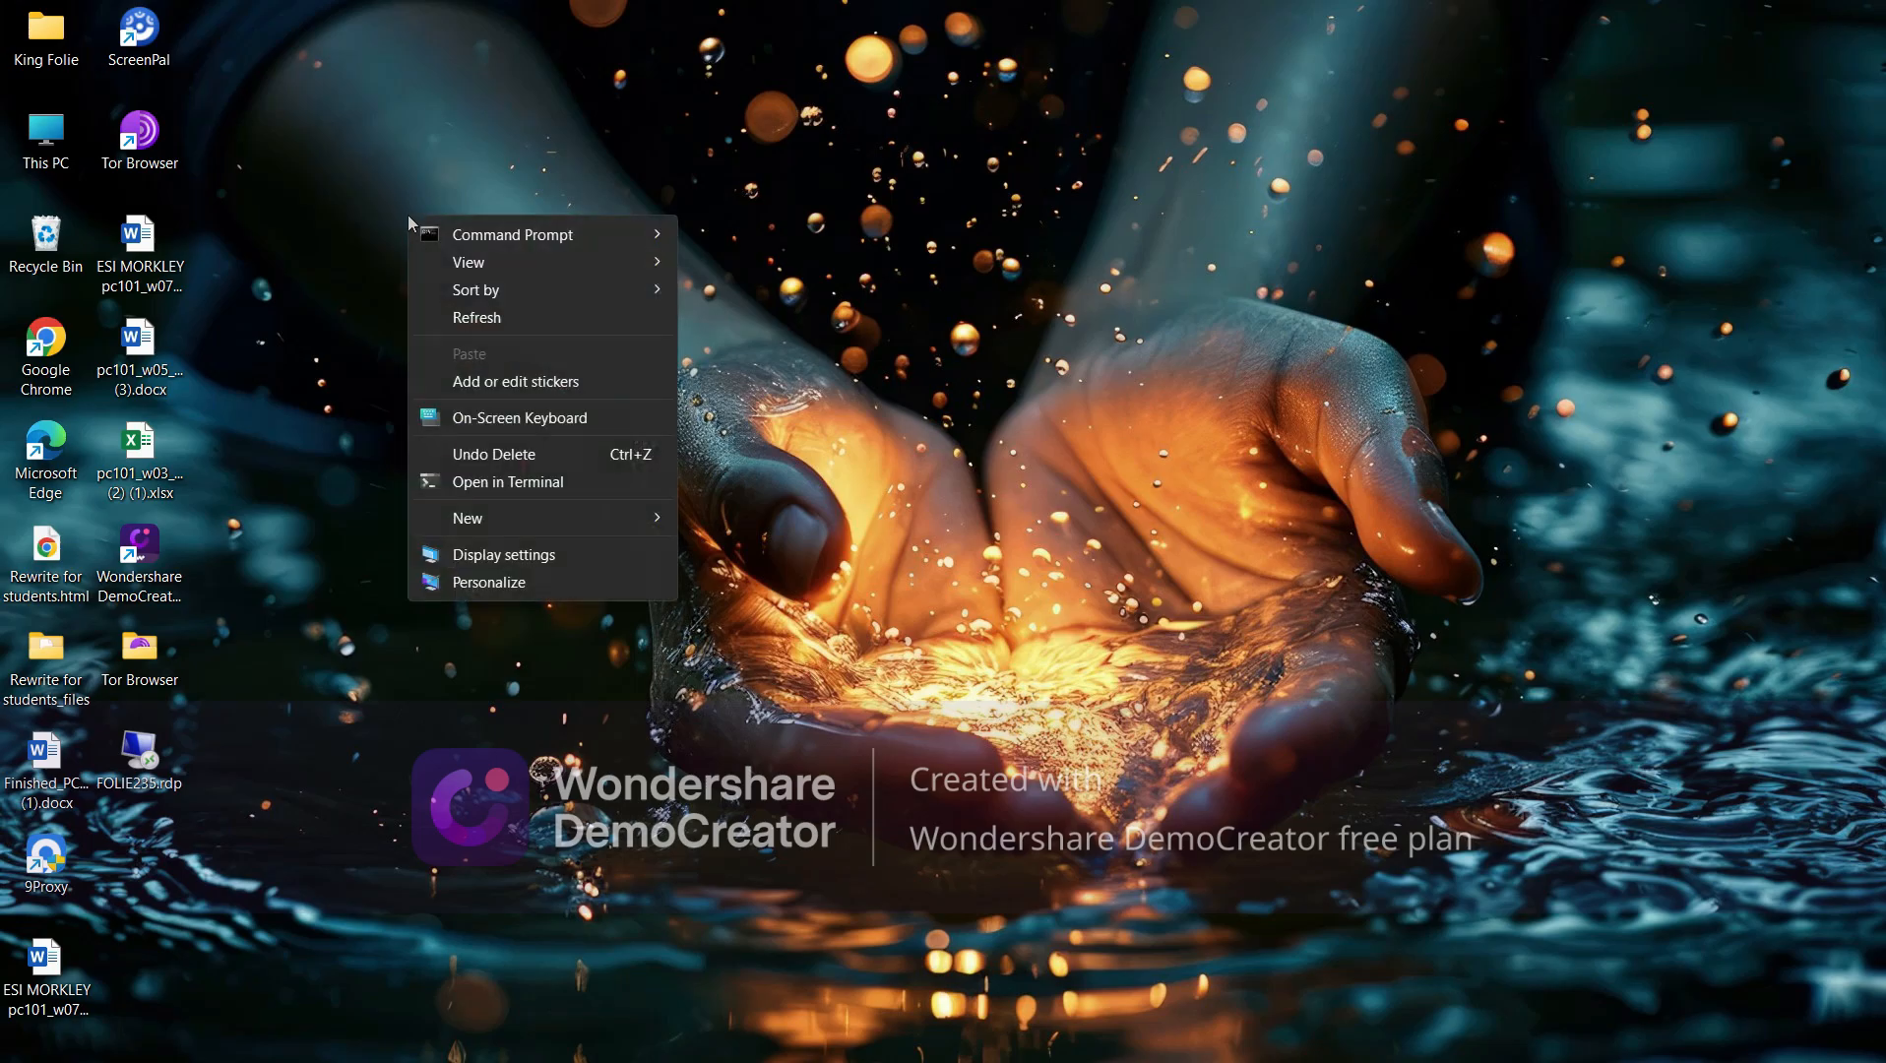
left_click(466, 318)
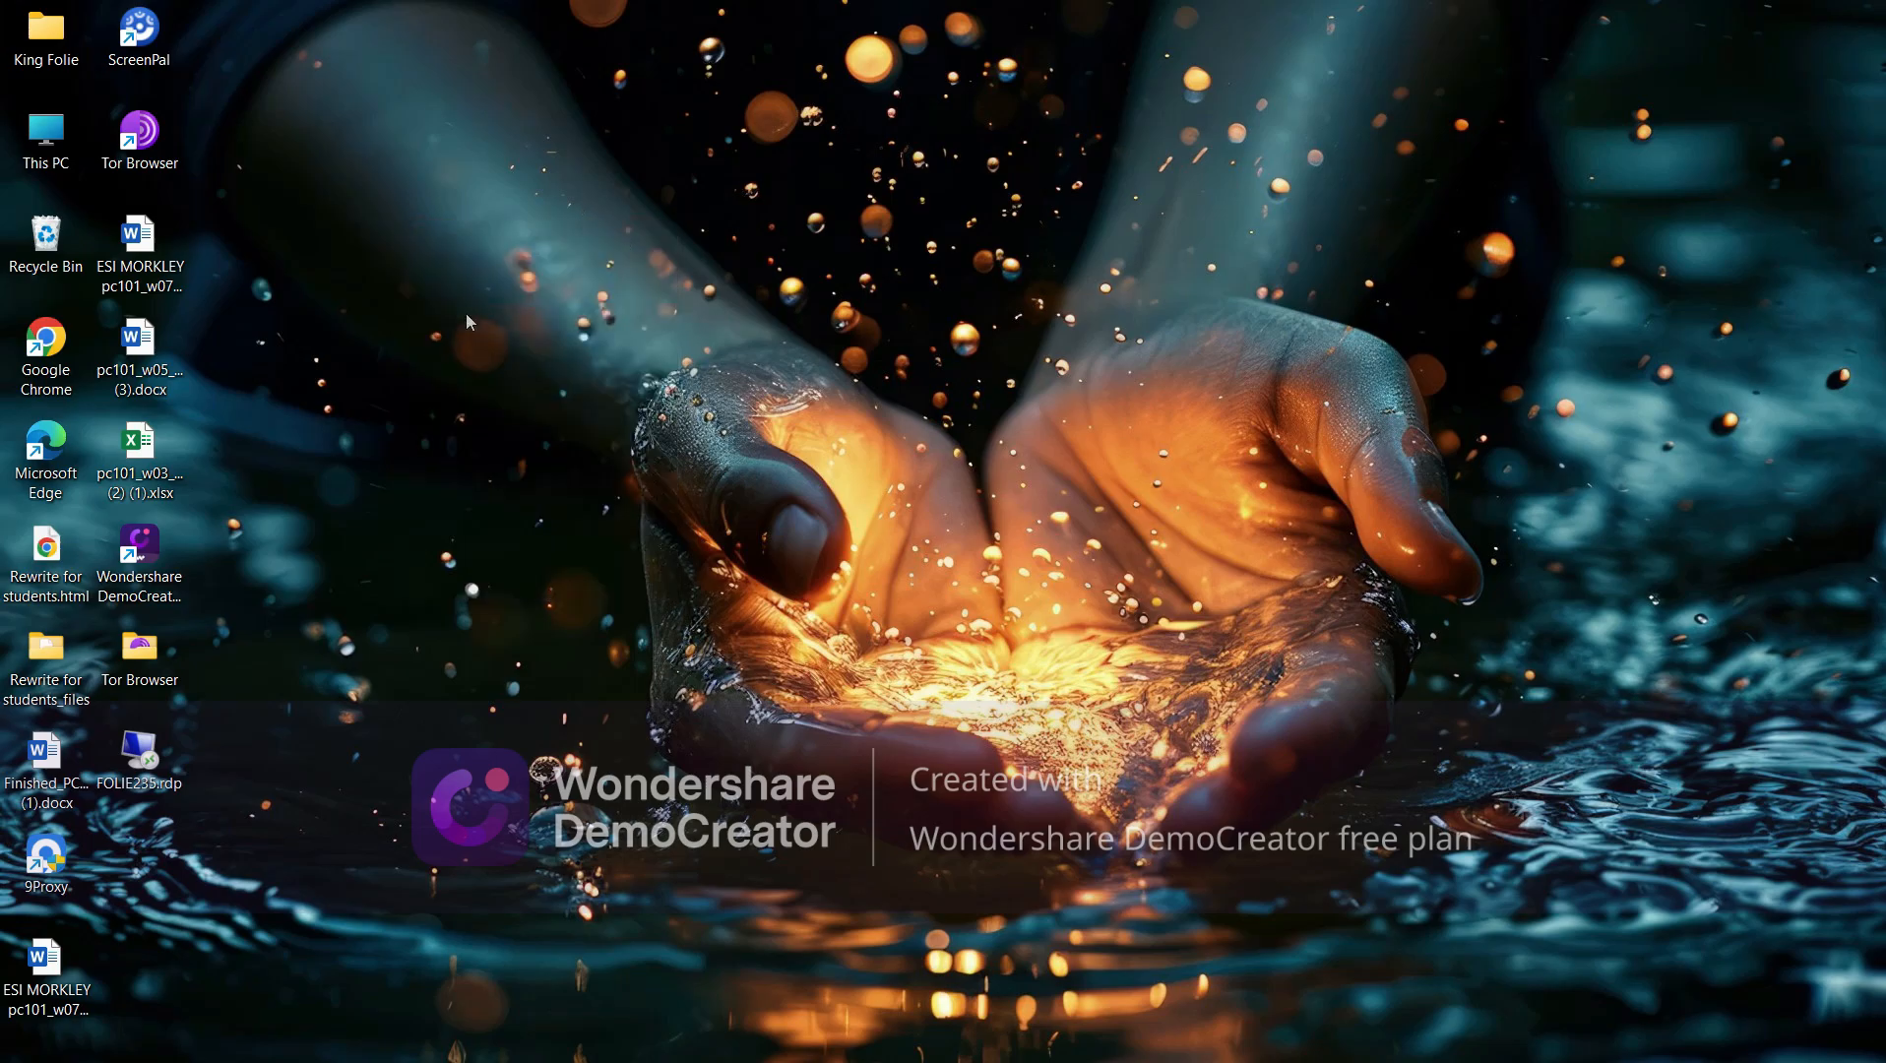
right_click(450, 220)
left_click(520, 322)
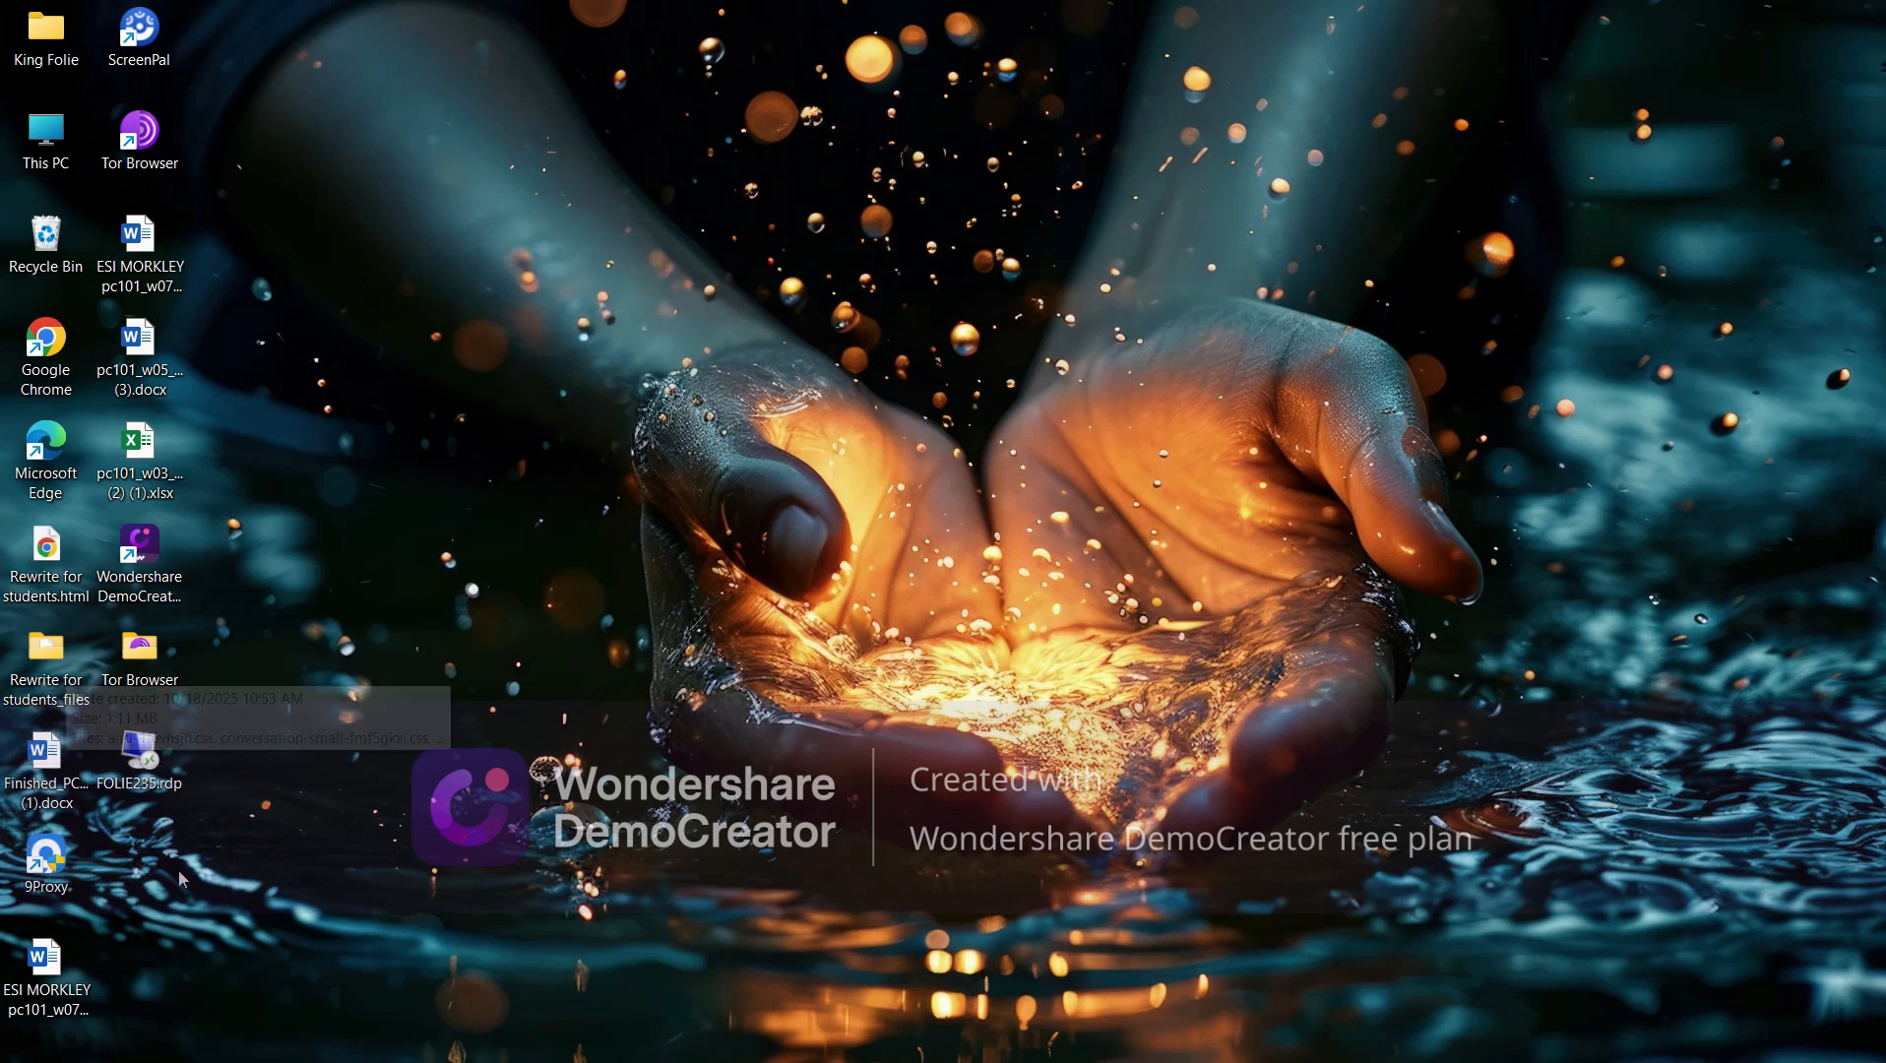
mouse_move(955, 1031)
left_click(863, 1035)
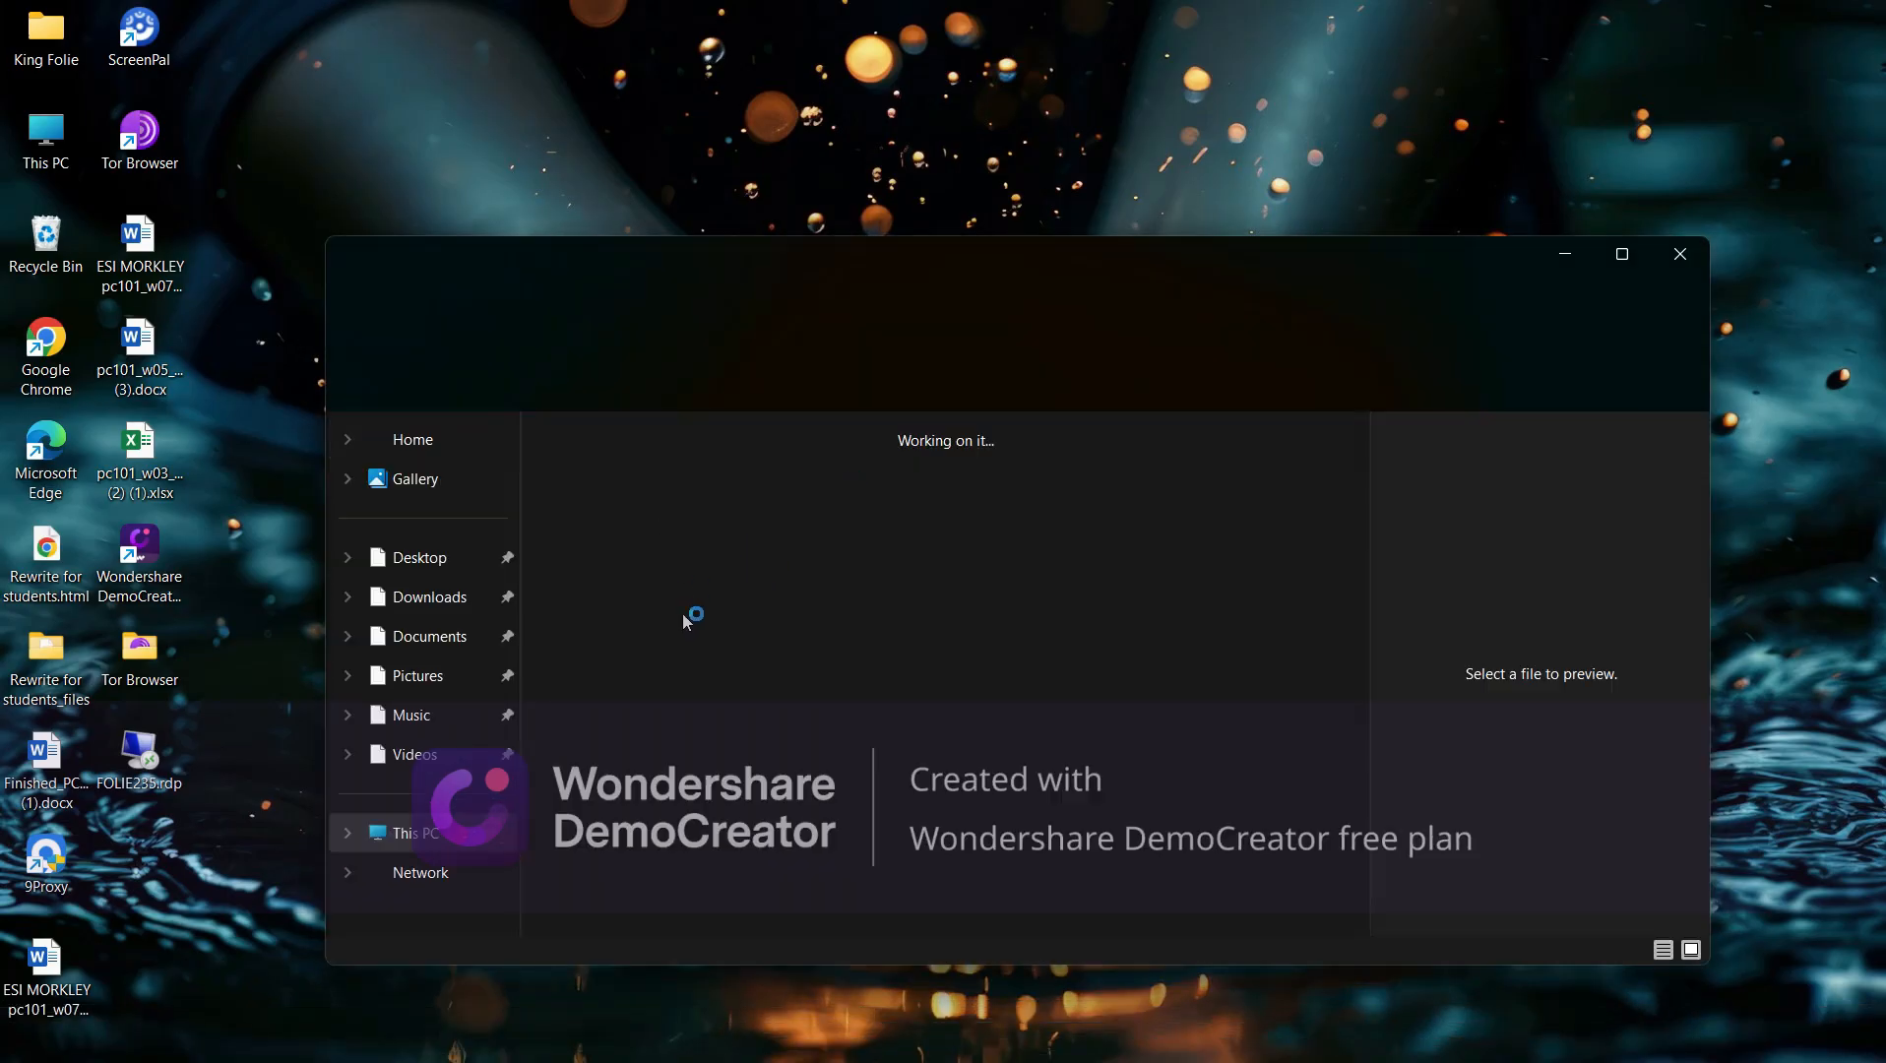
- Browse the Downloads folder and inspect options for democreator_setup_full7743.exe
left_click(430, 596)
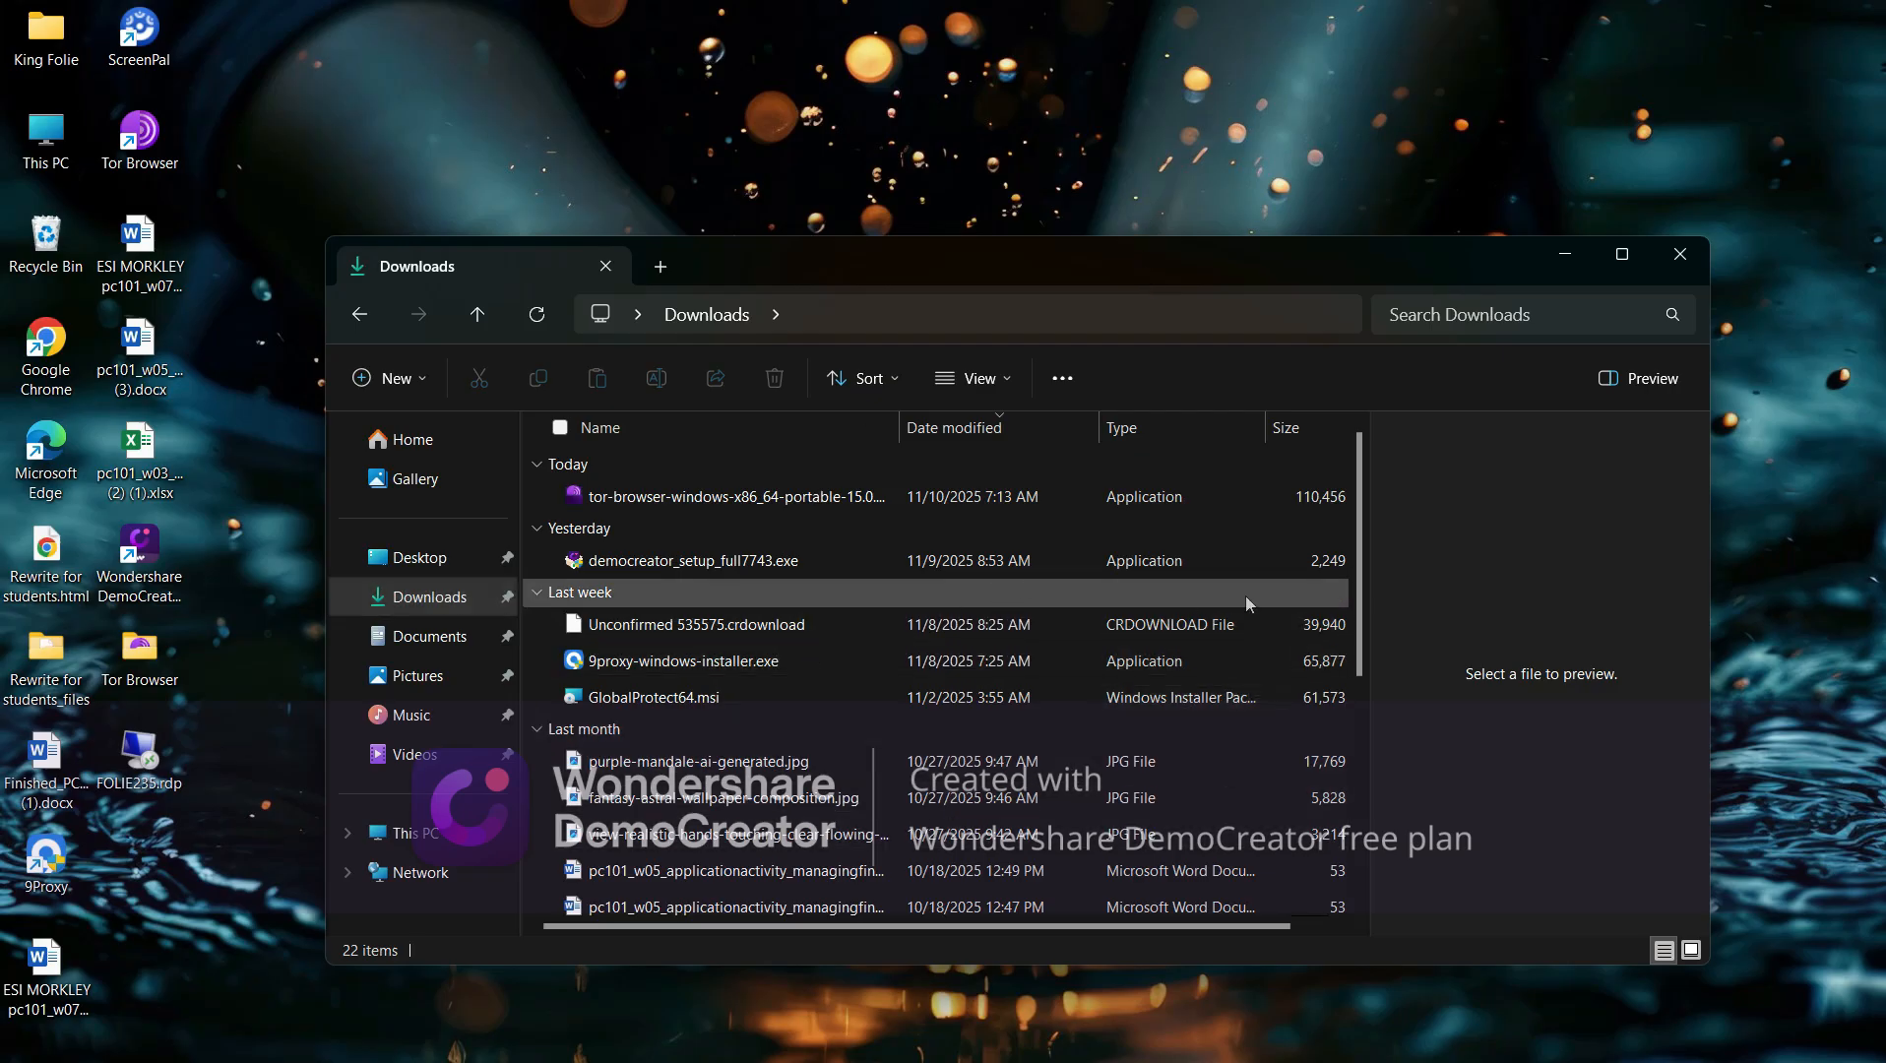
right_click(1230, 560)
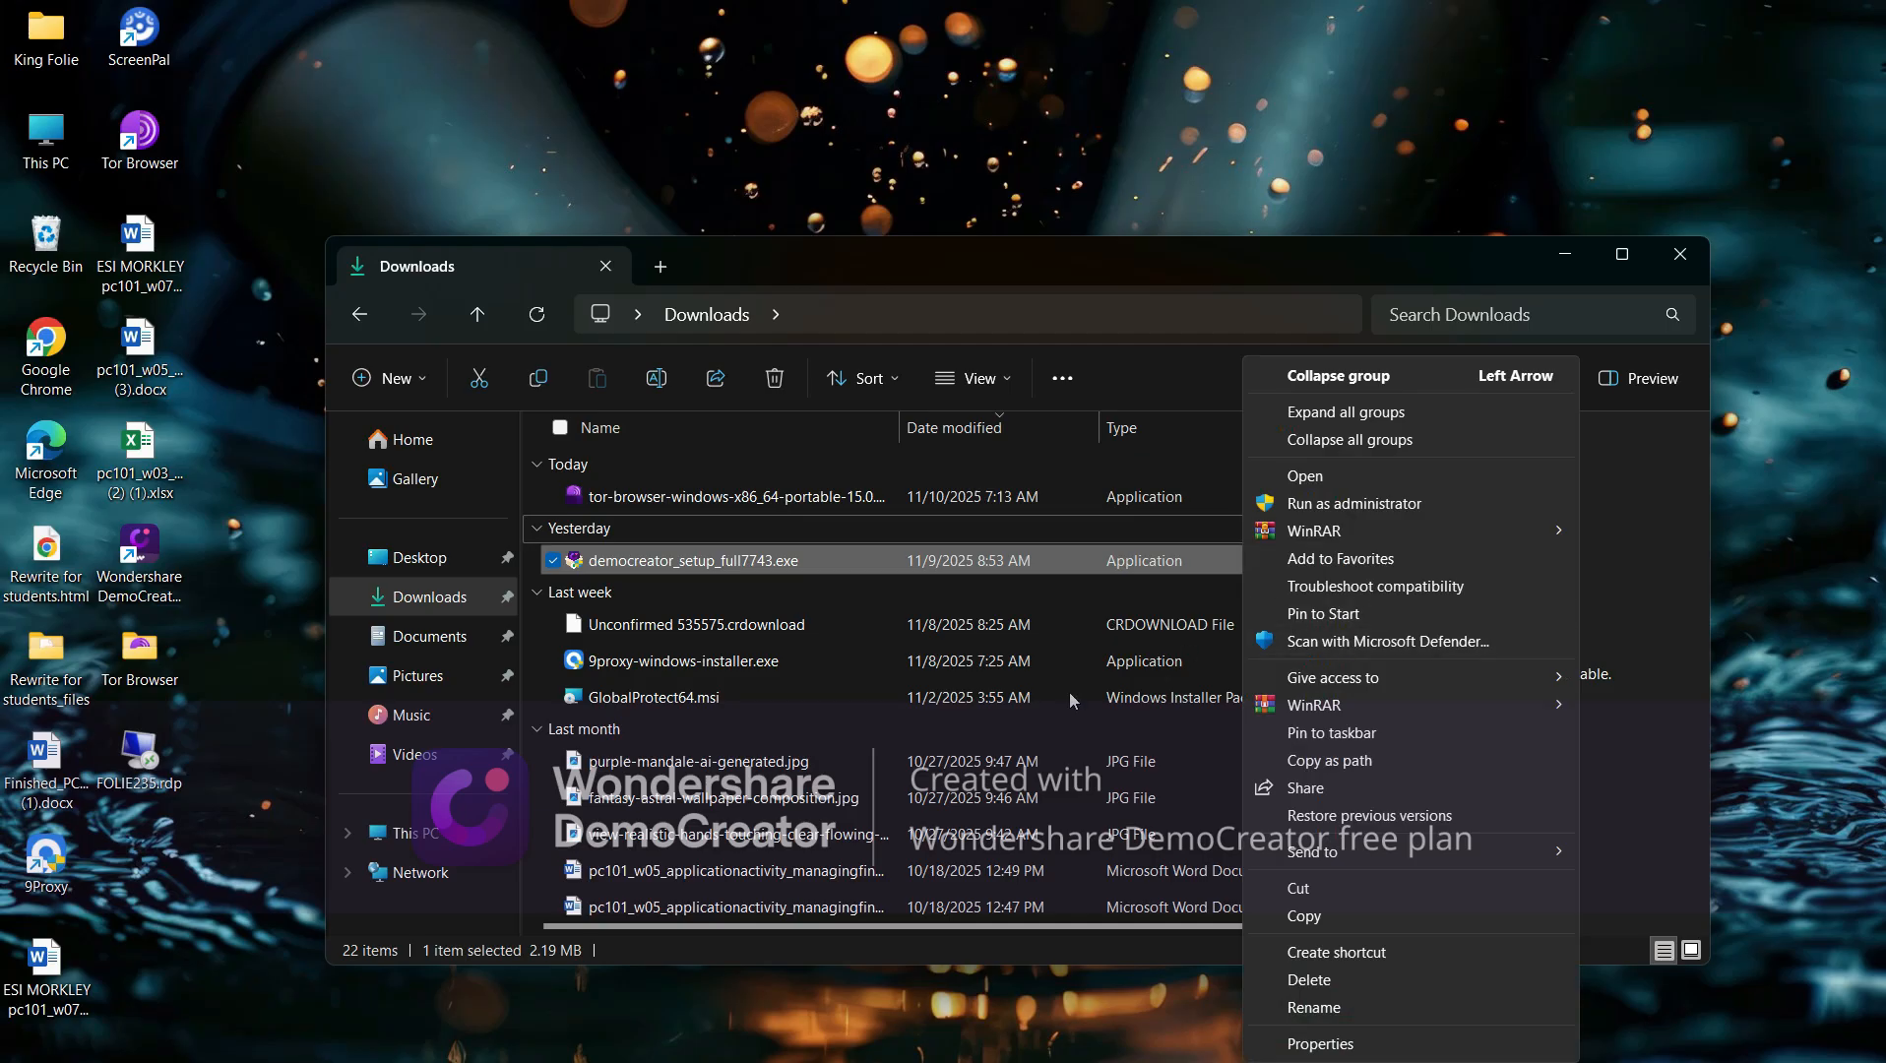
right_click(1609, 586)
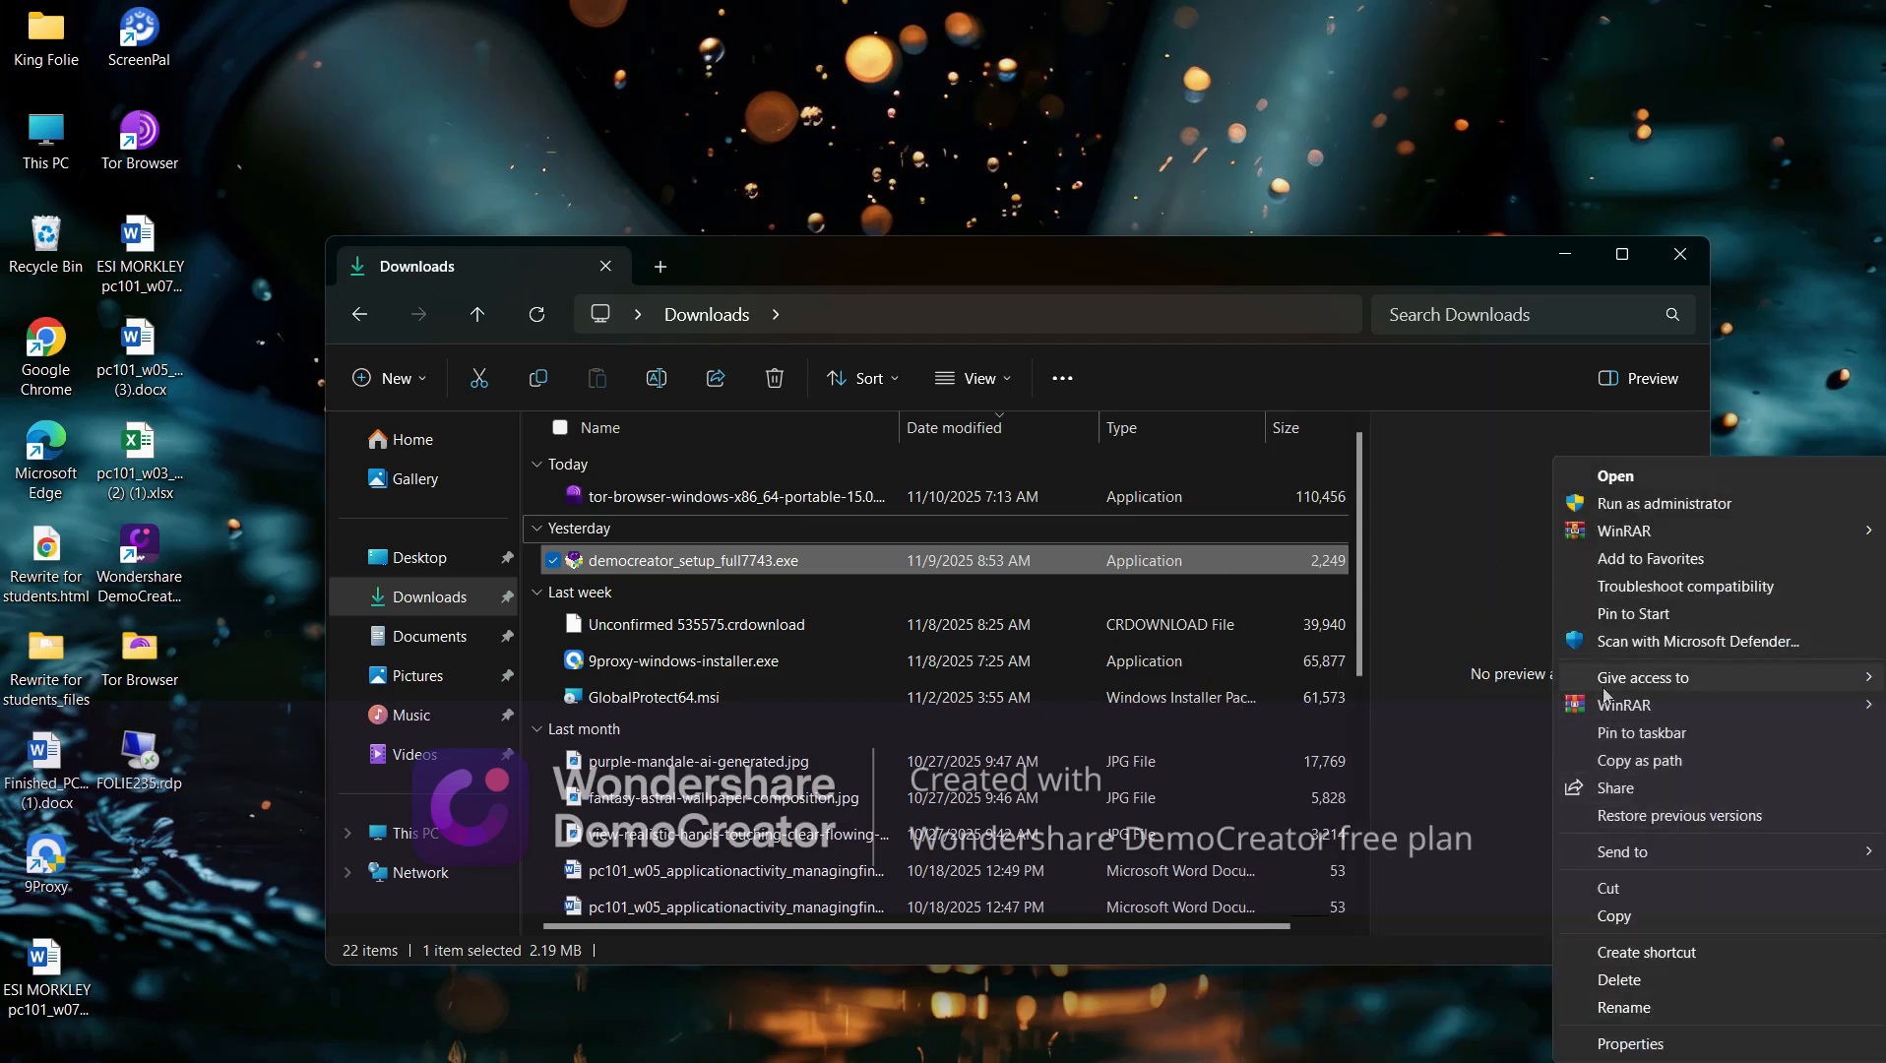
left_click(1453, 555)
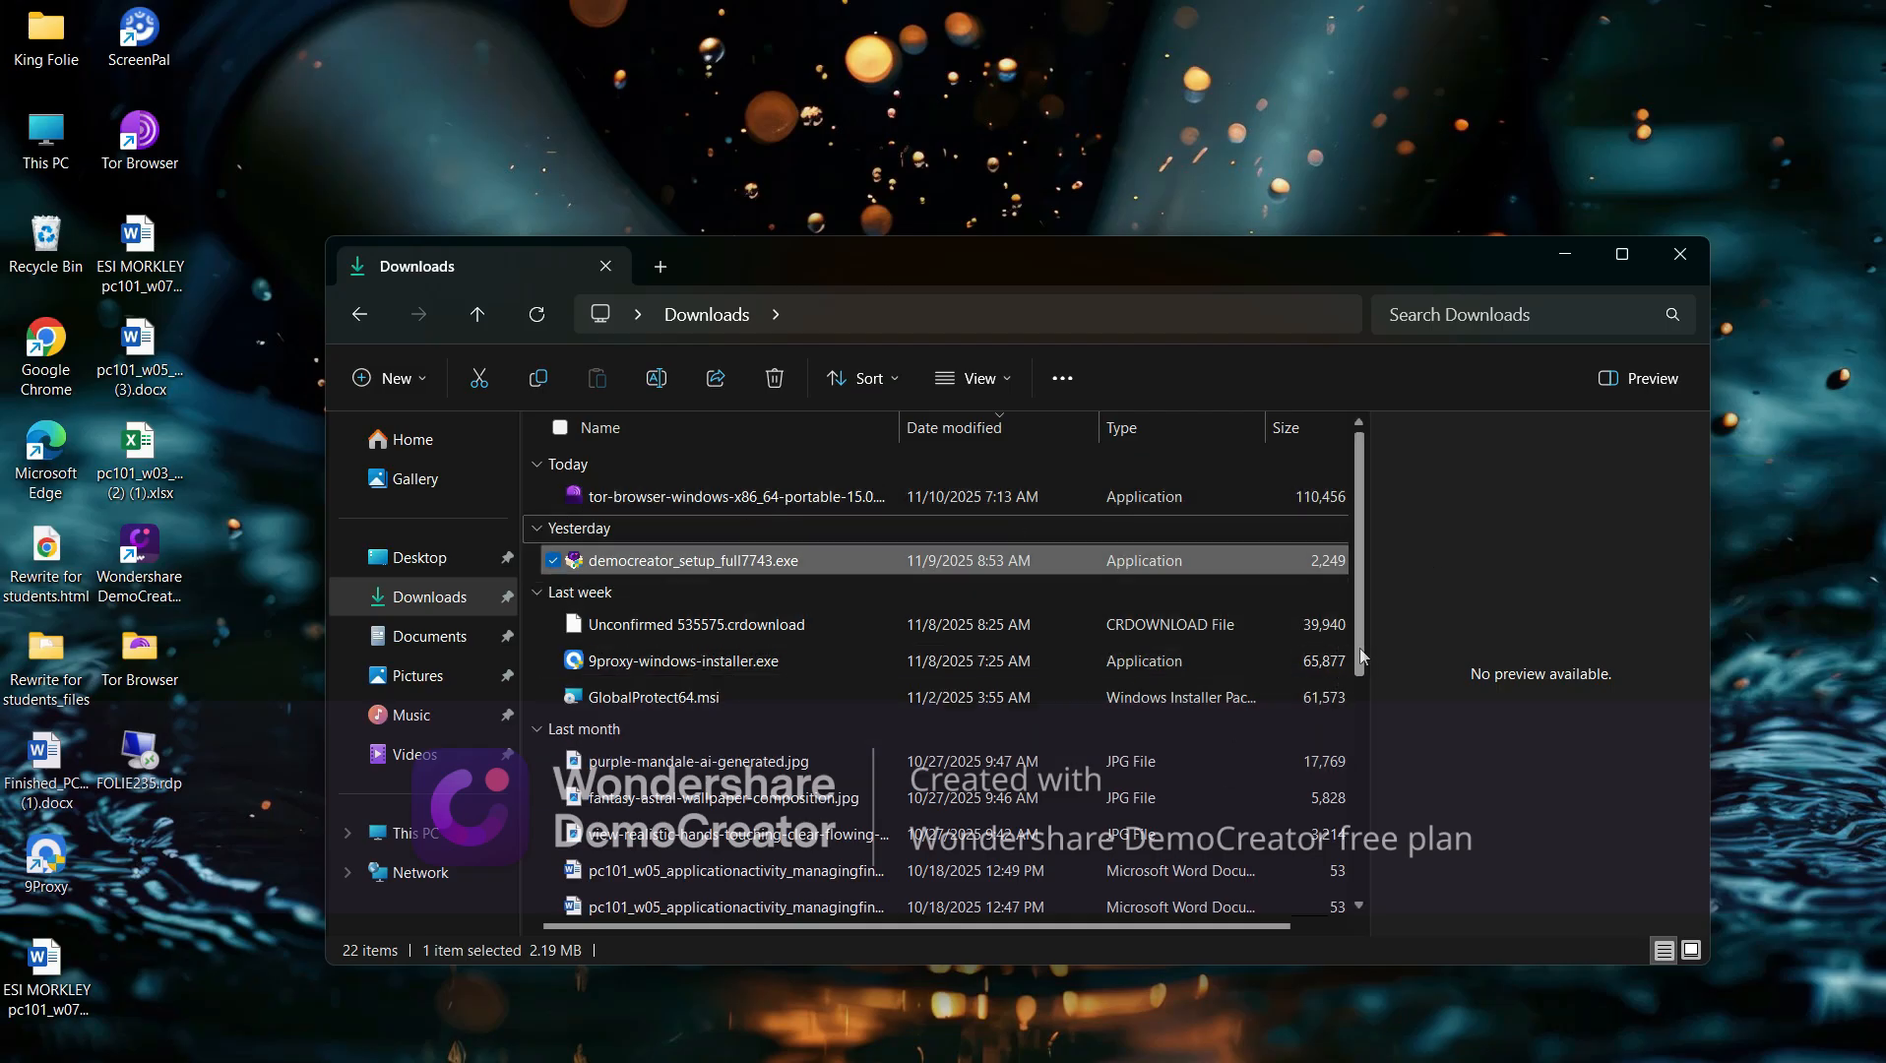
left_click_drag(1358, 633, 1436, 476)
- Locate FOLIE235.rdp in the Desktop folder via Chrome's downloads, then return to the Connect page
mouse_move(1251, 1061)
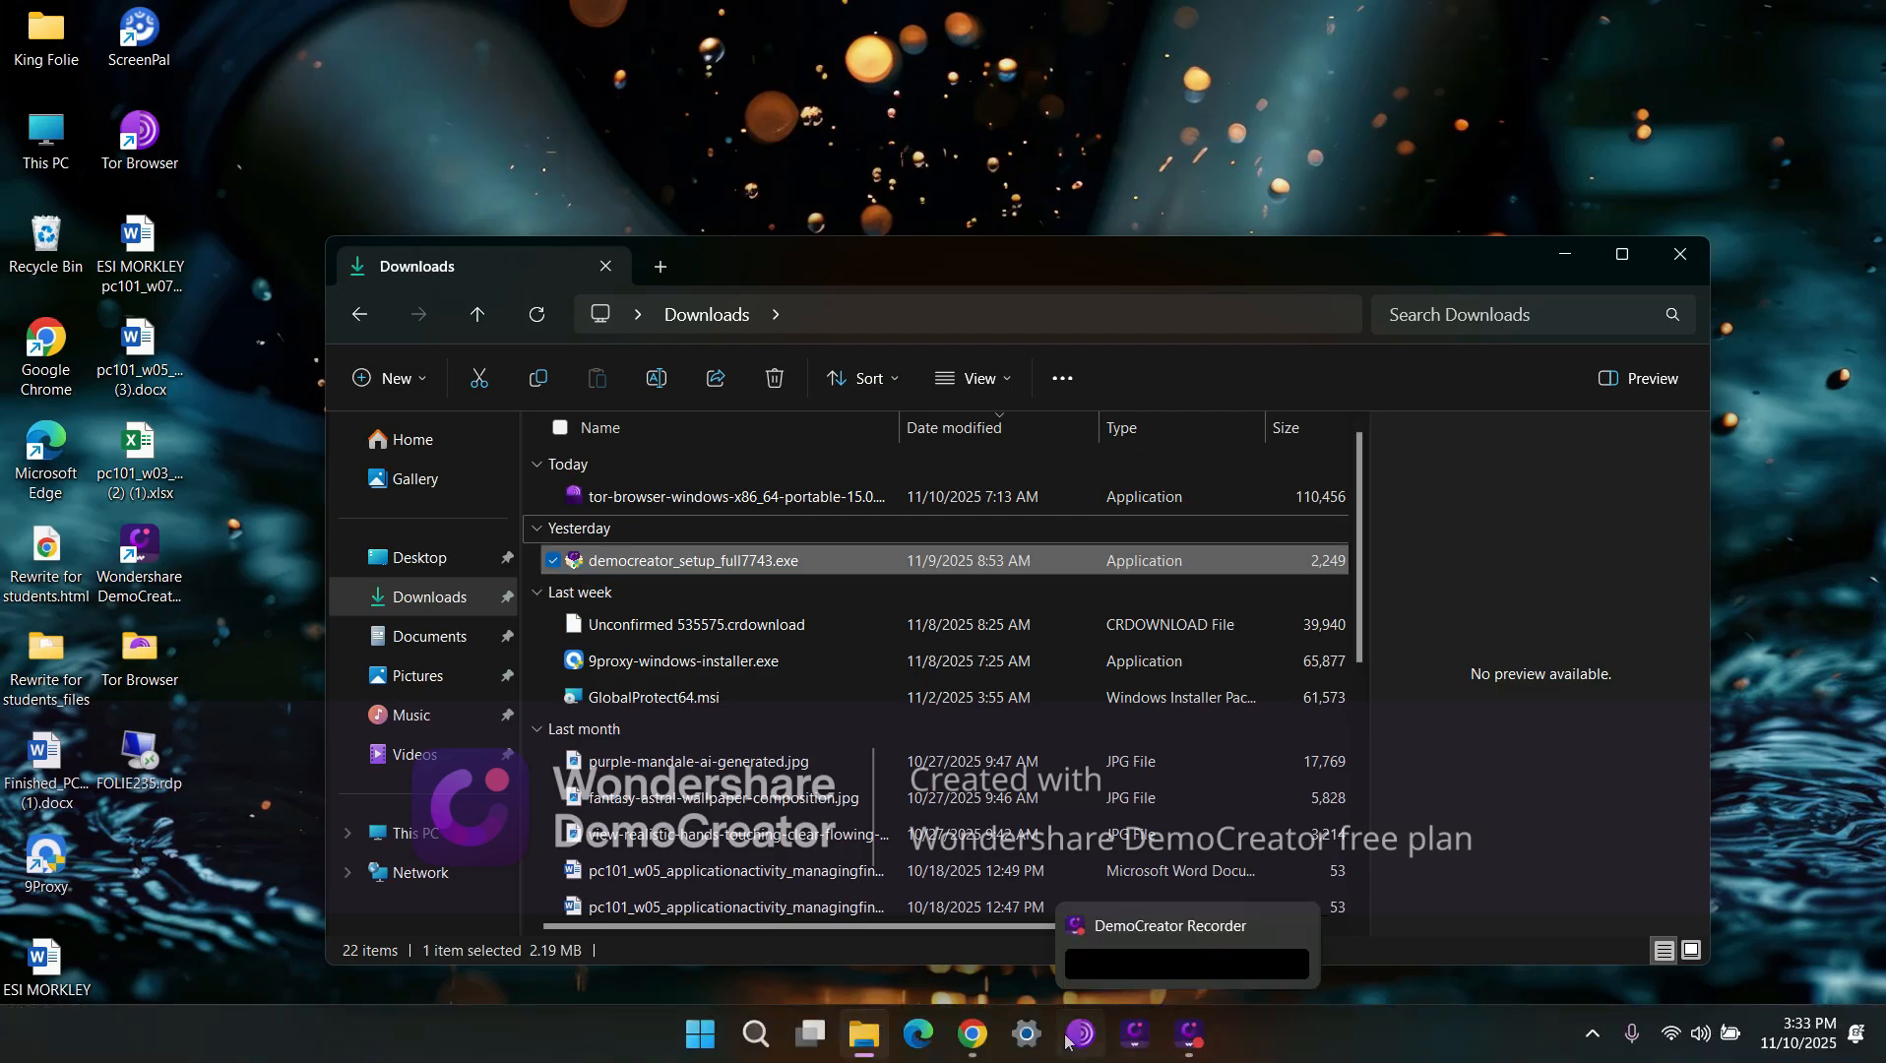
mouse_move(984, 1045)
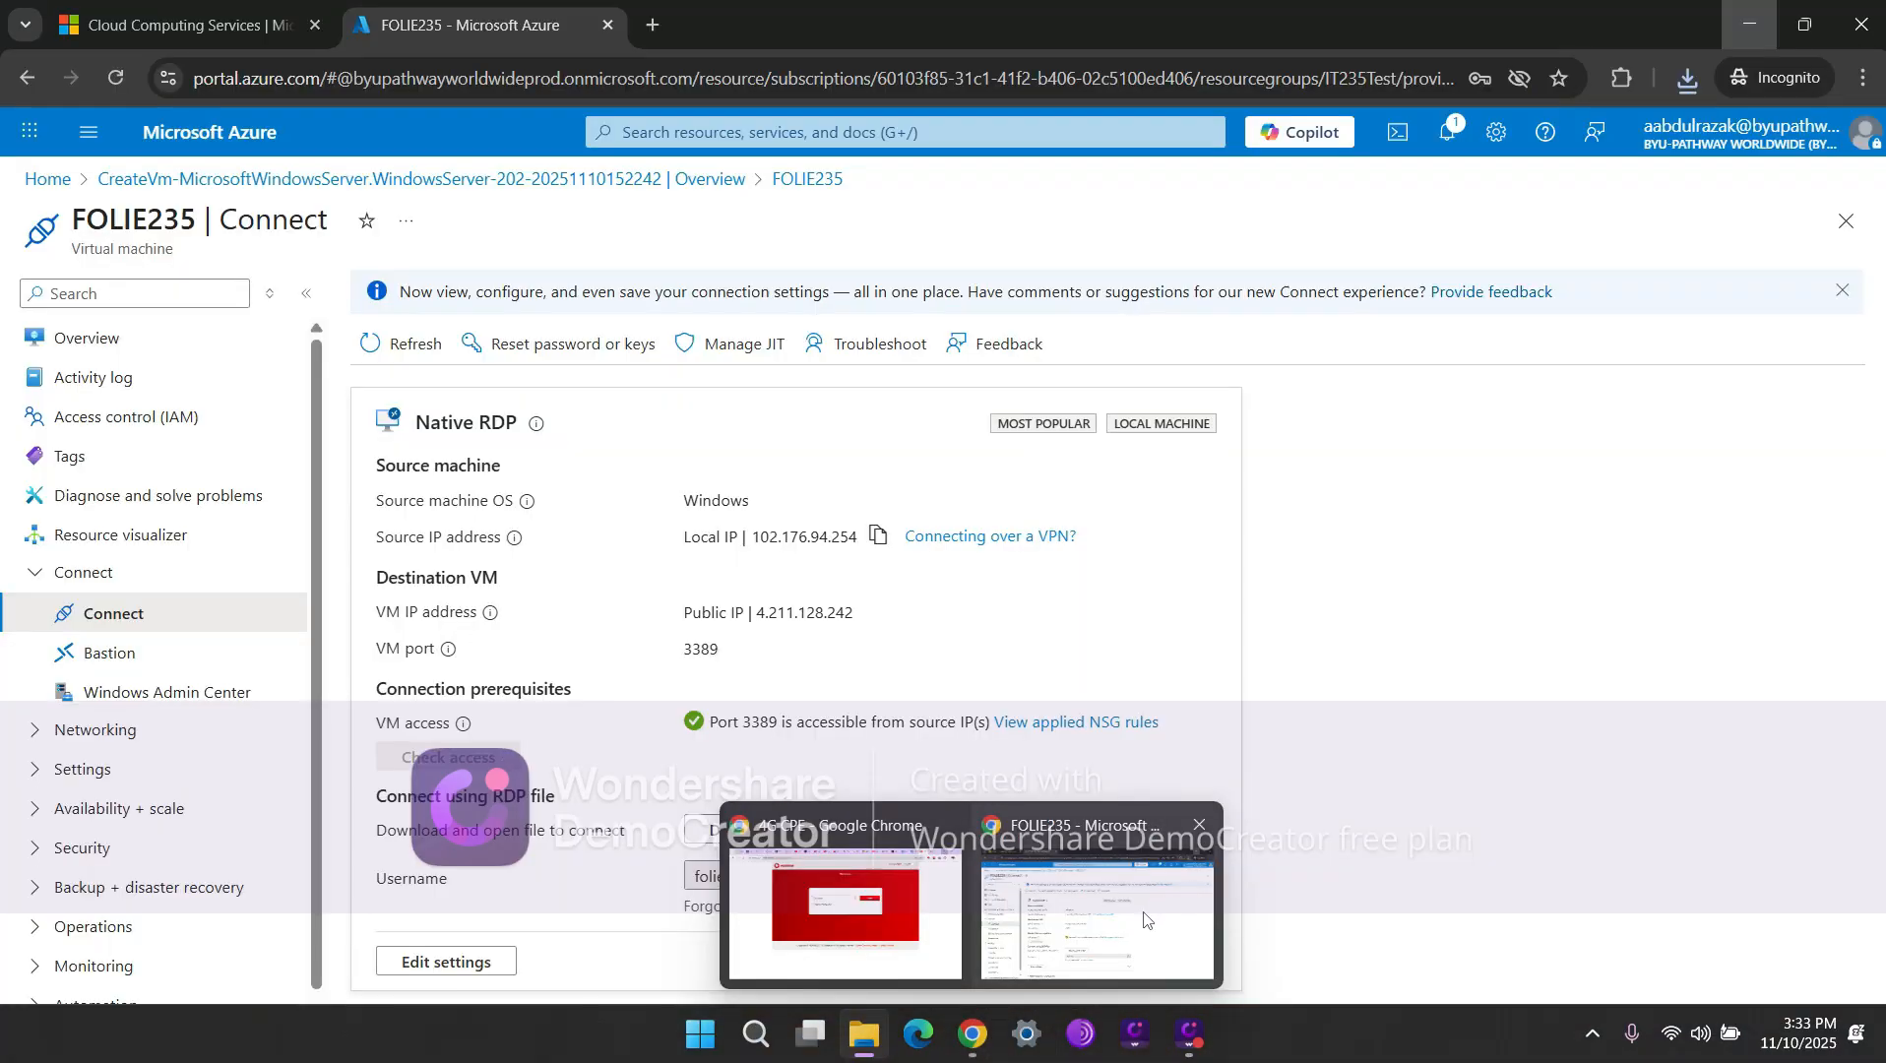
left_click(1098, 903)
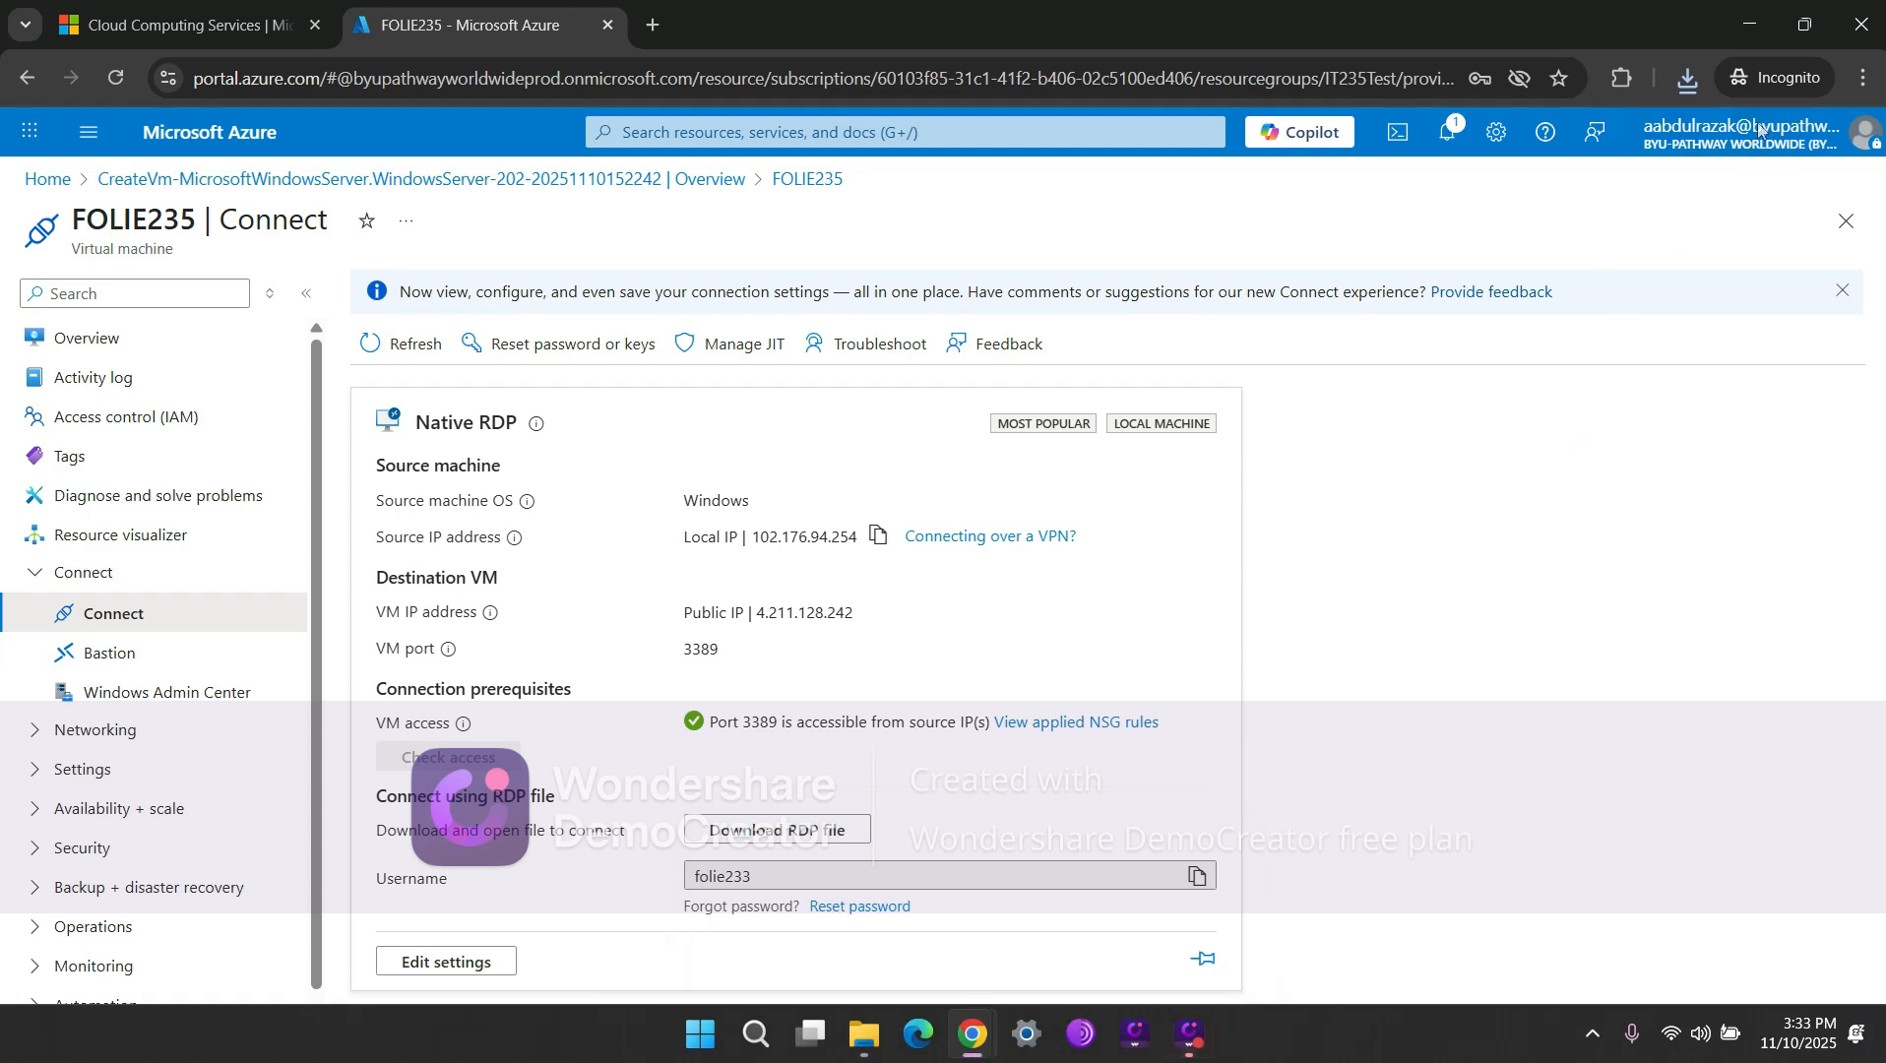
left_click(1684, 84)
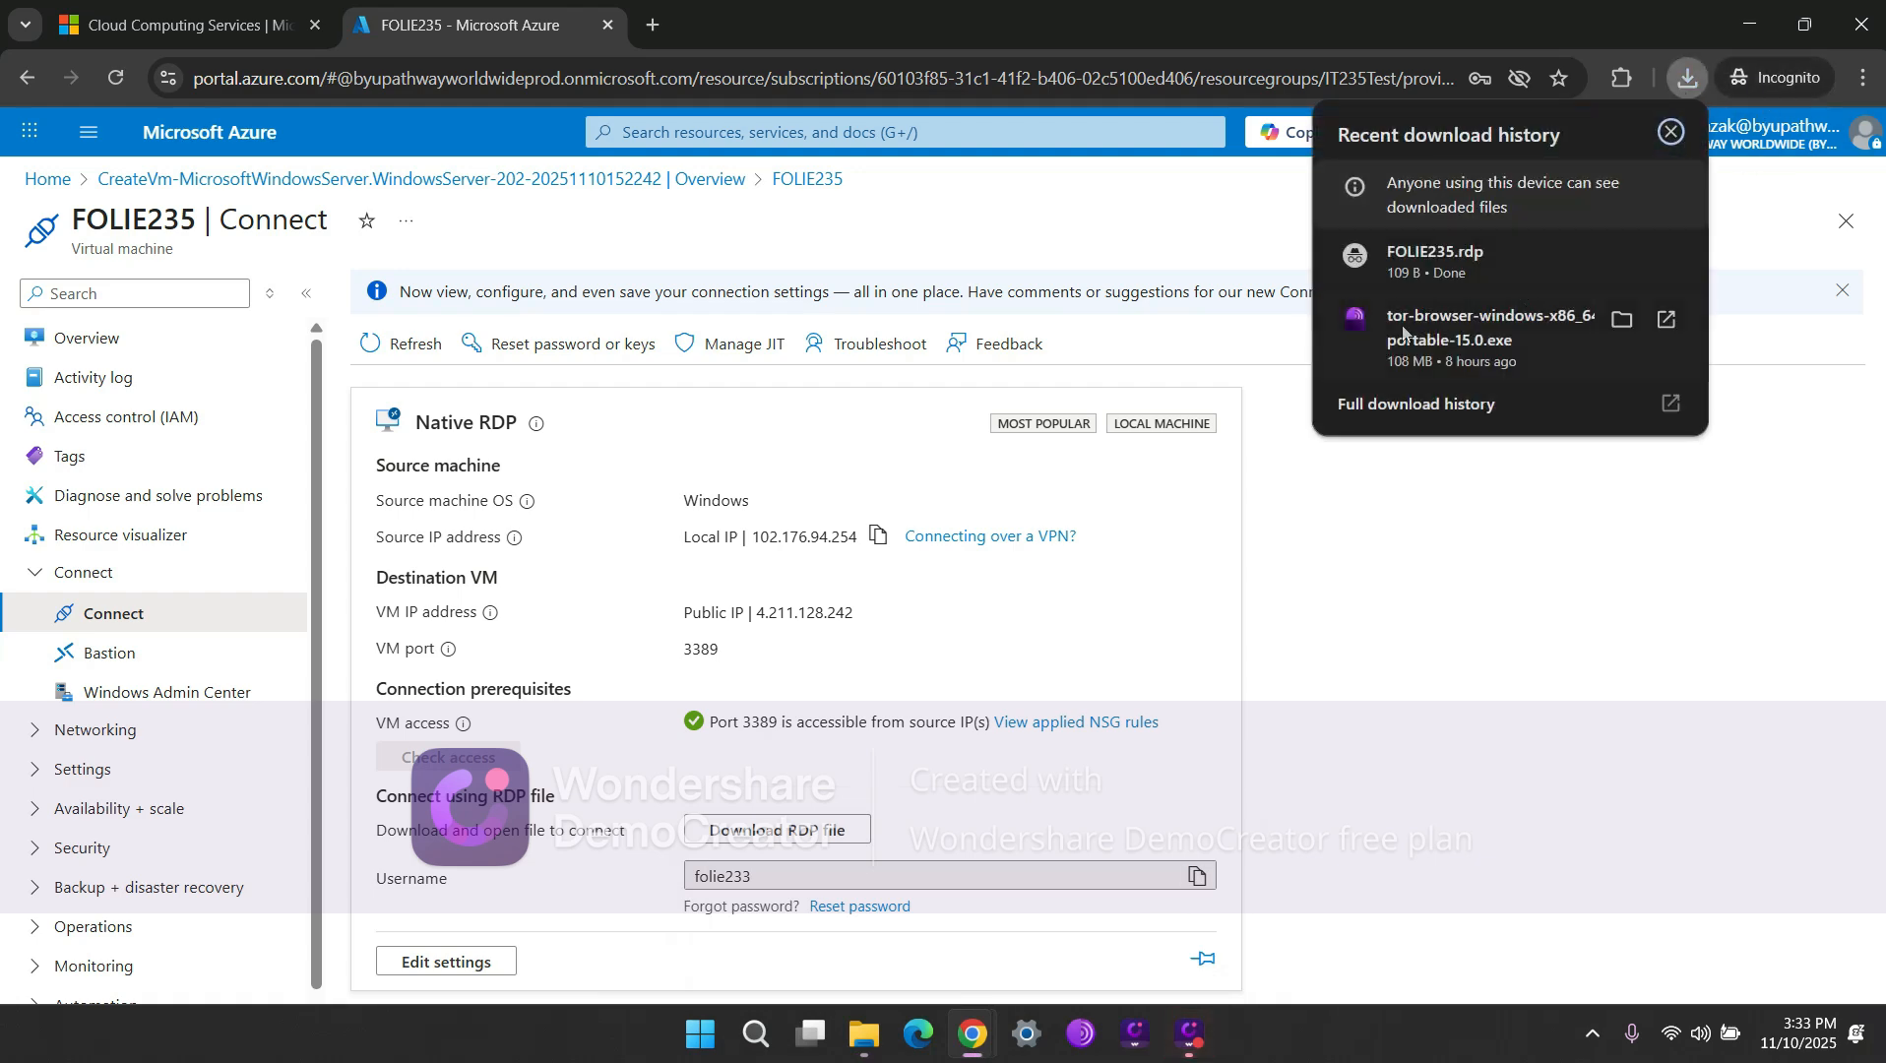
left_click(1623, 260)
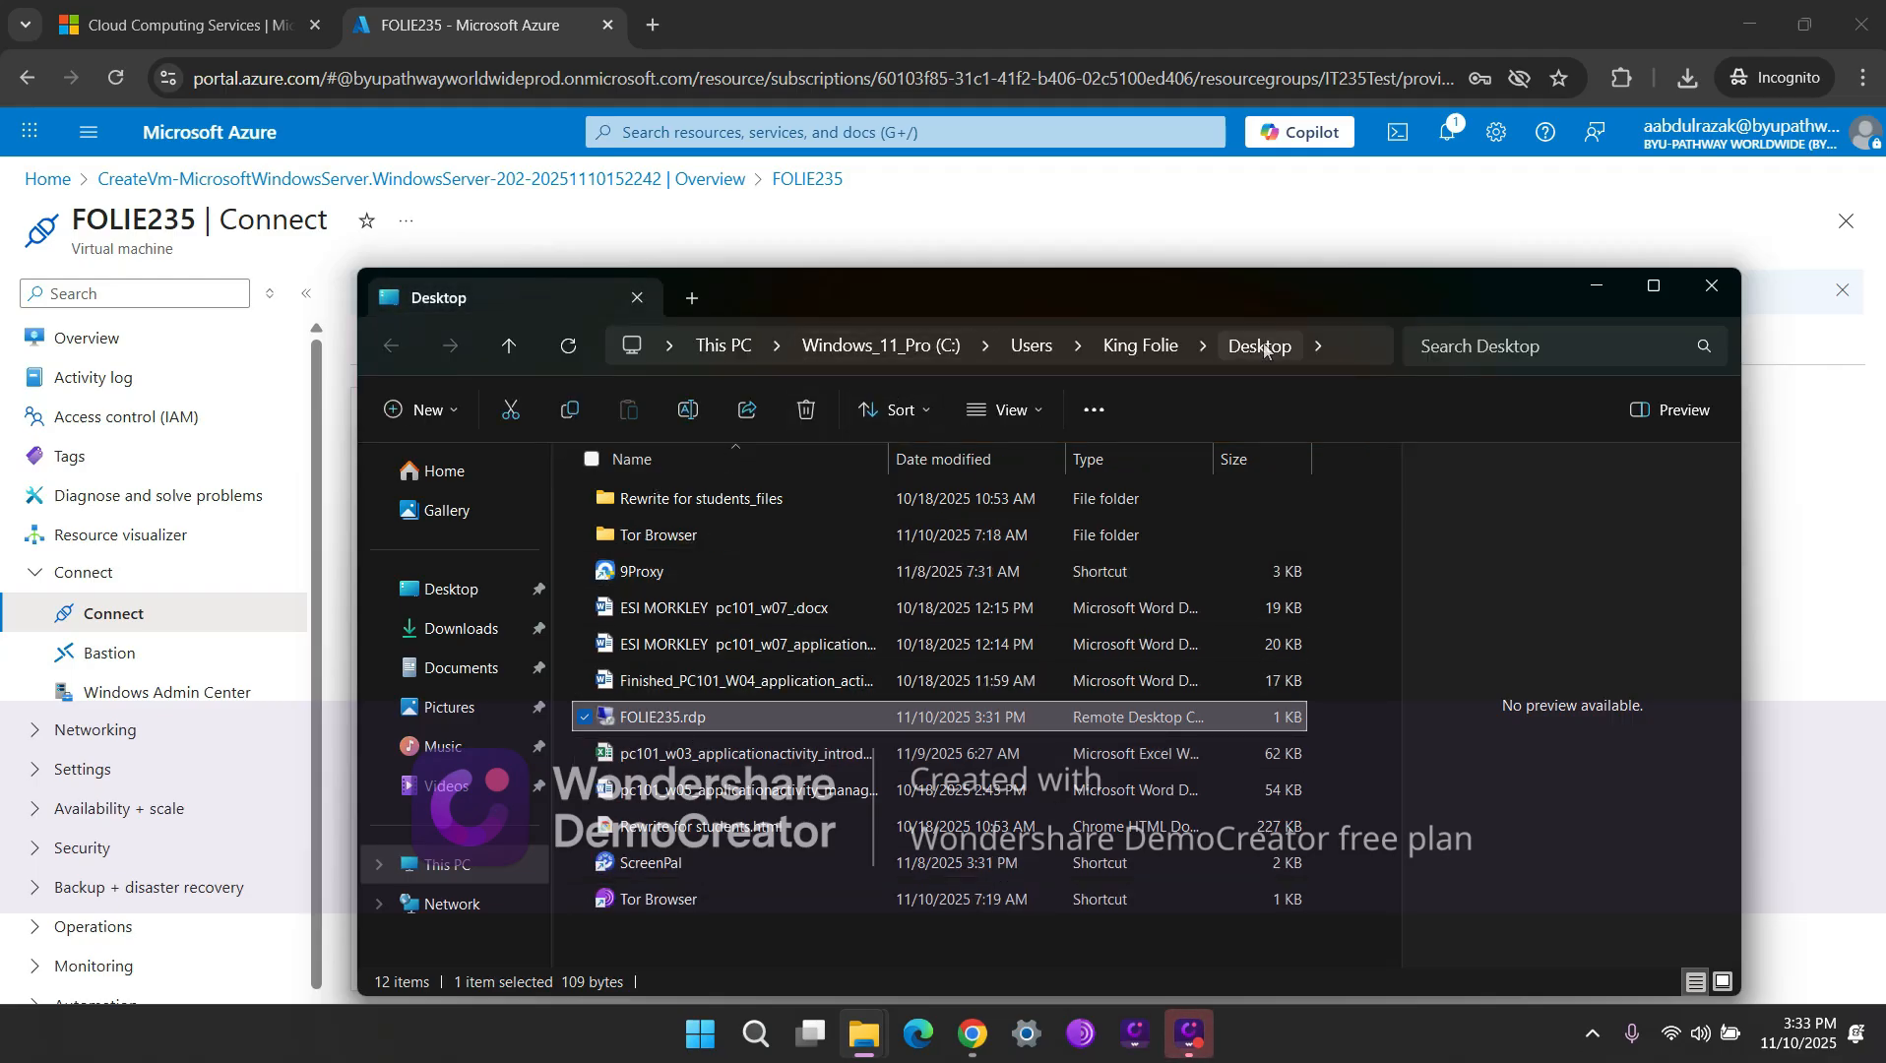
right_click(1355, 720)
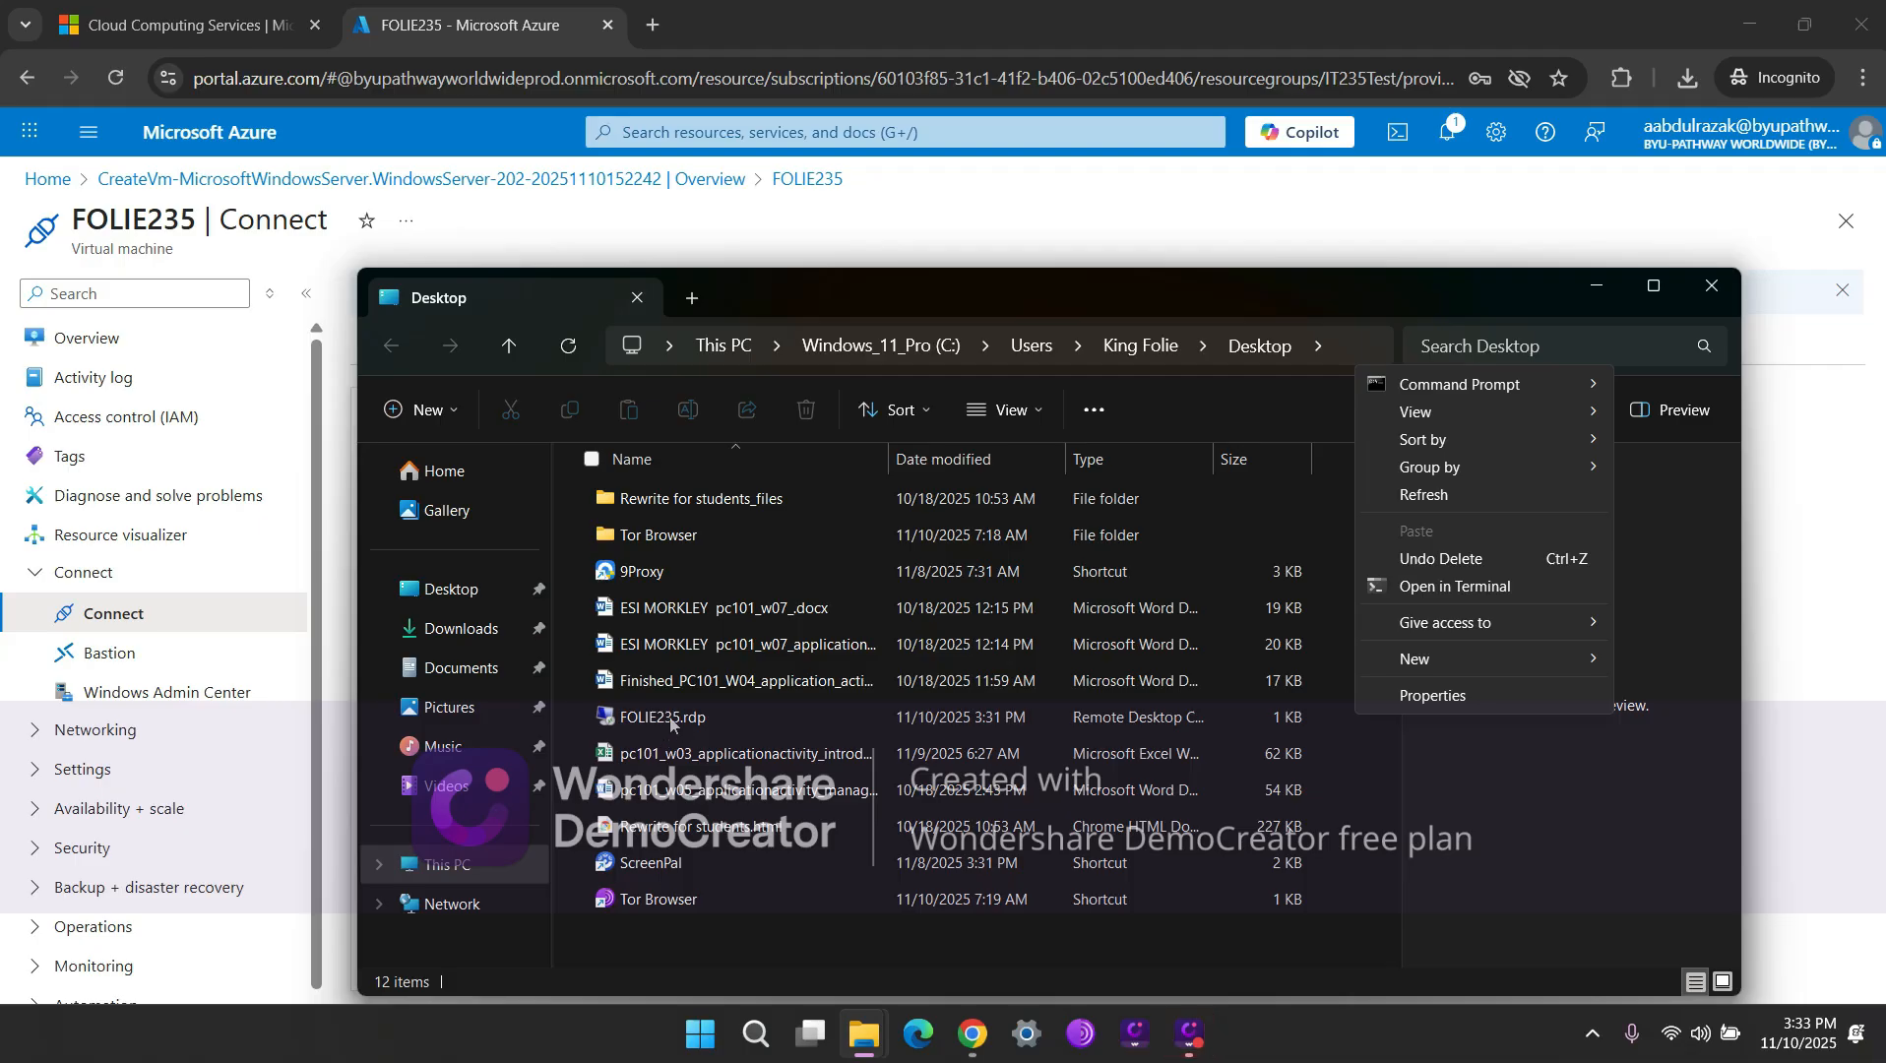
left_click(1744, 657)
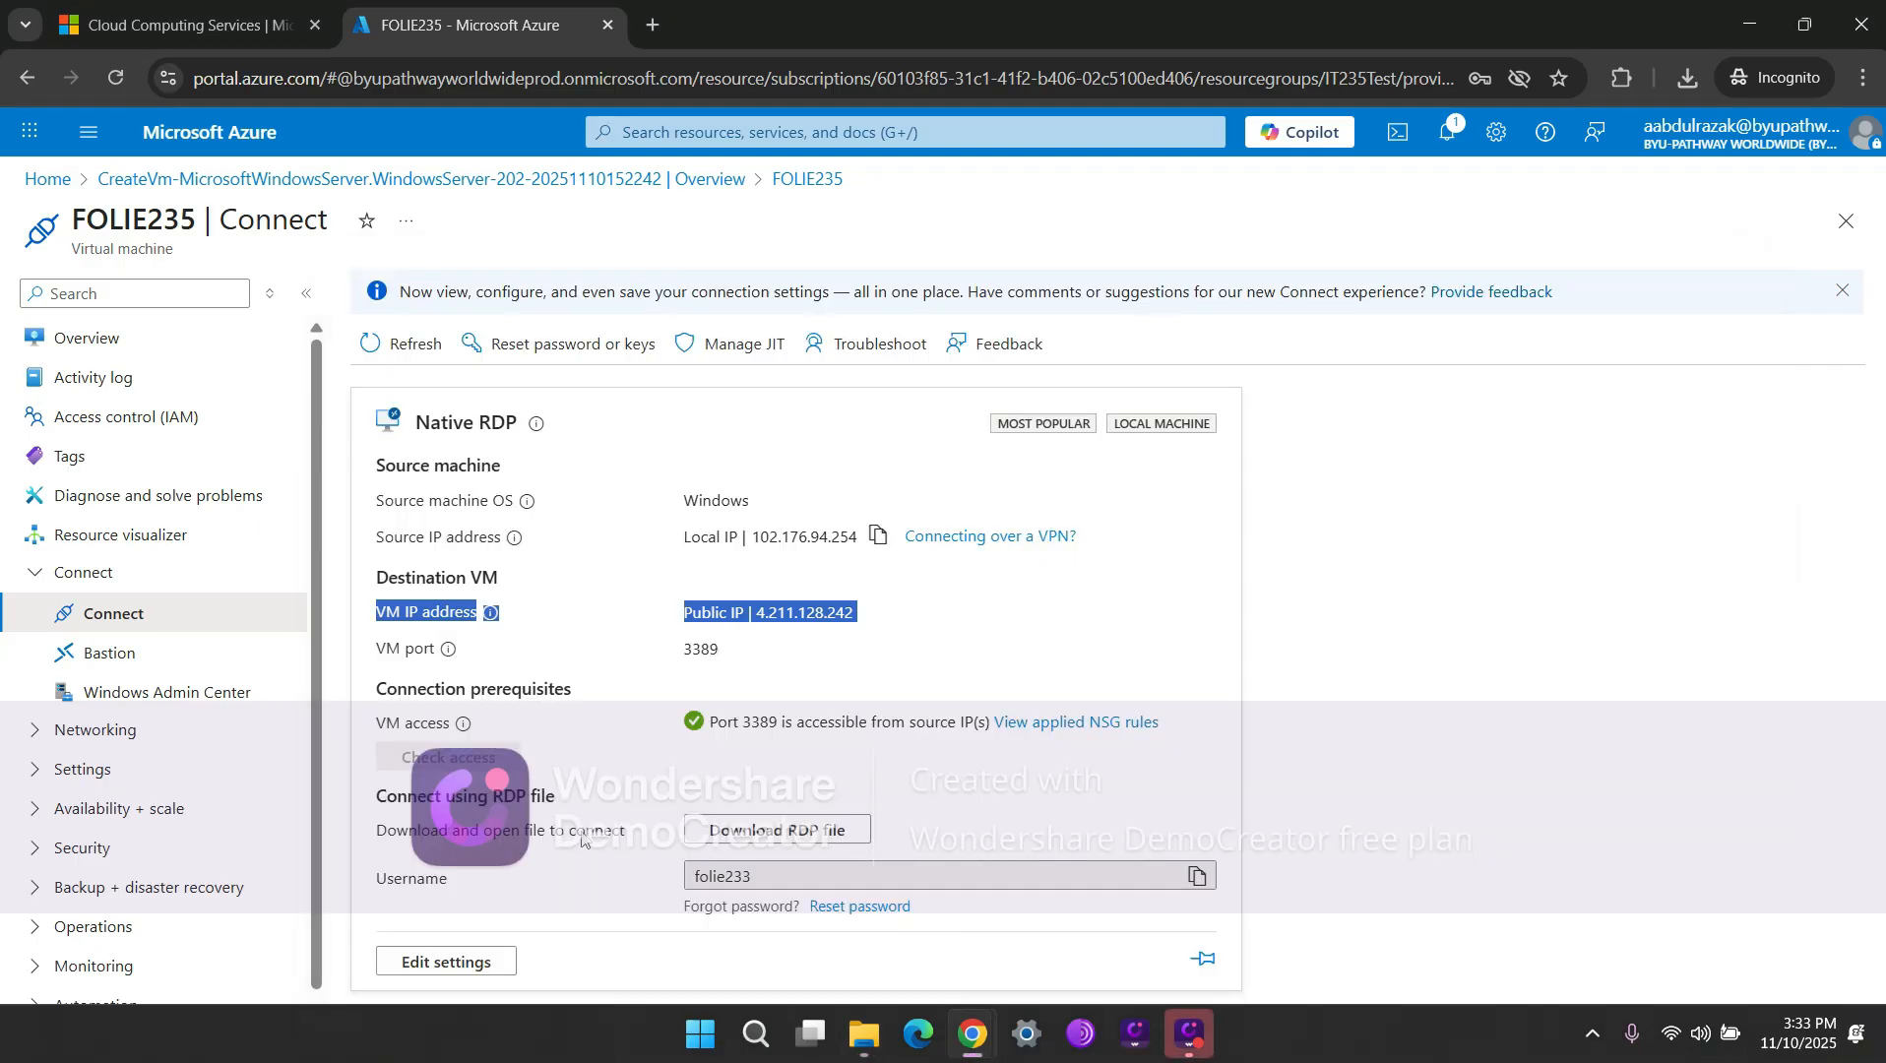
- Connect to FOLIE235 through Bastion using the VM username and saved password
left_click(141, 659)
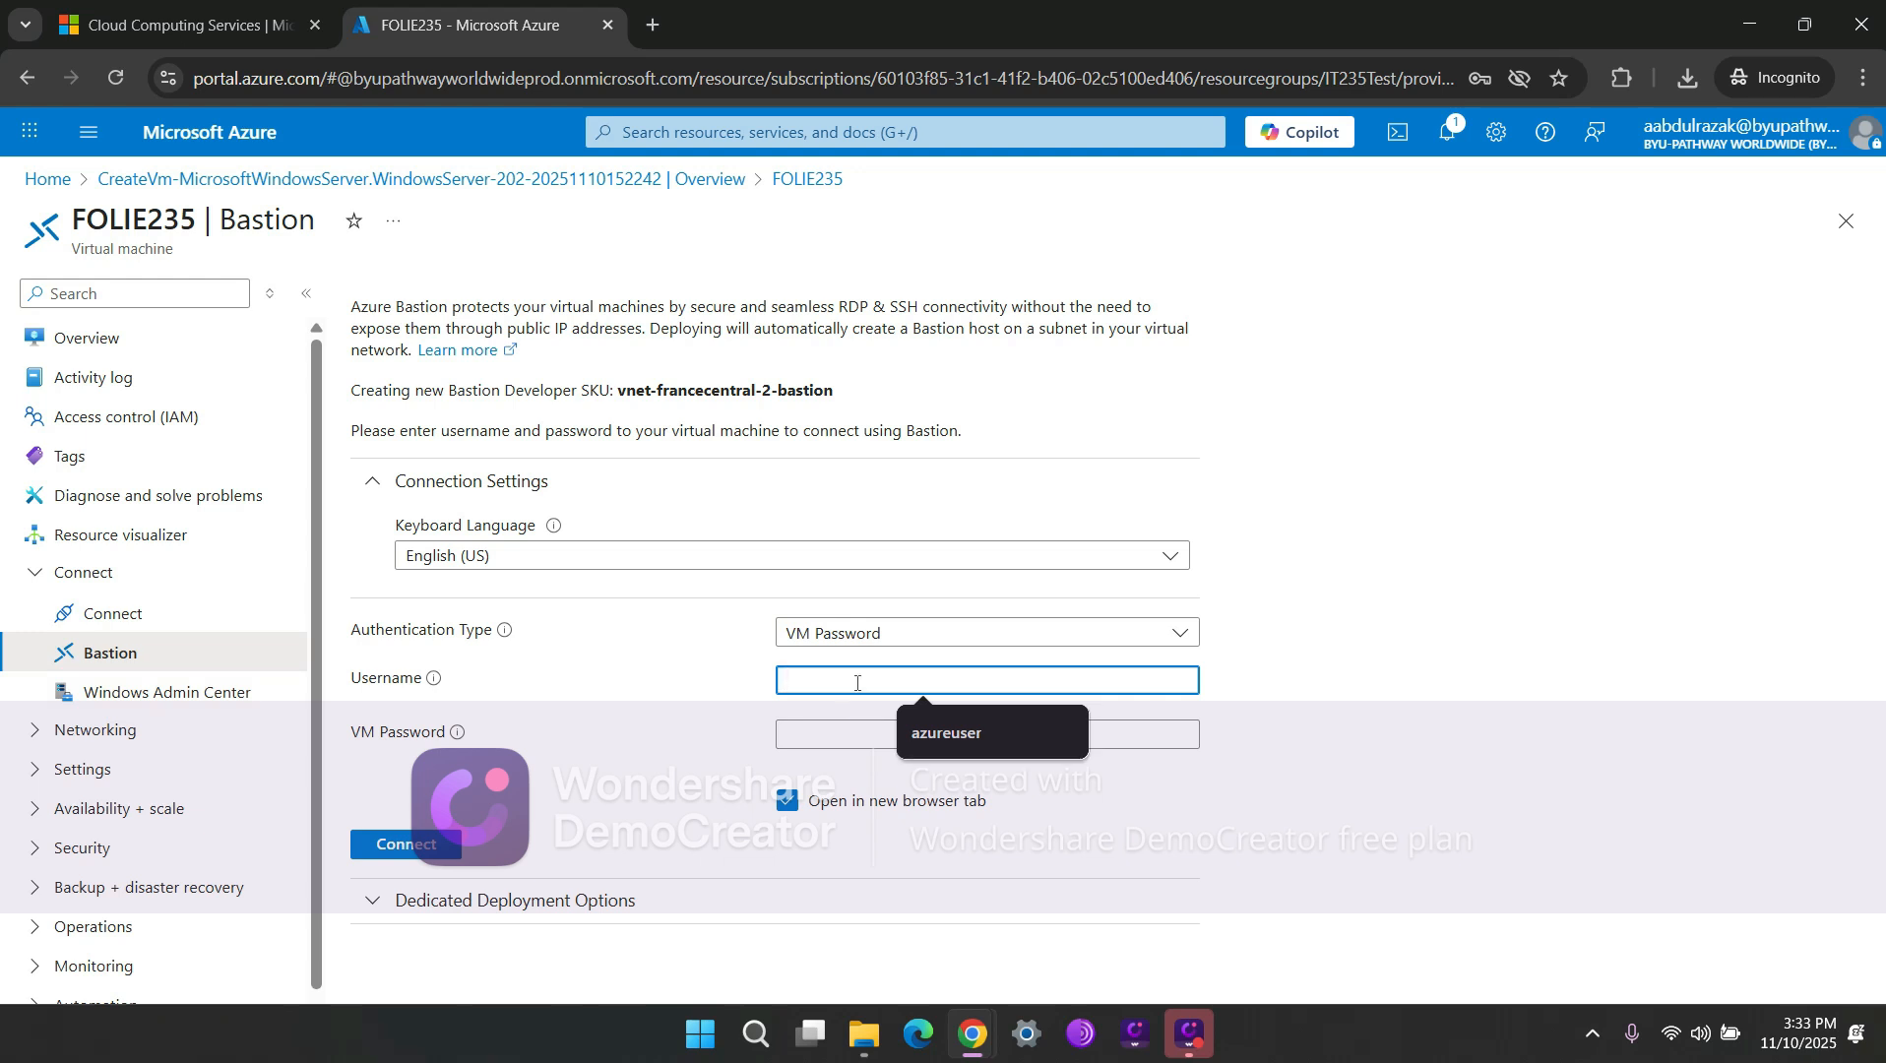
type("folie233")
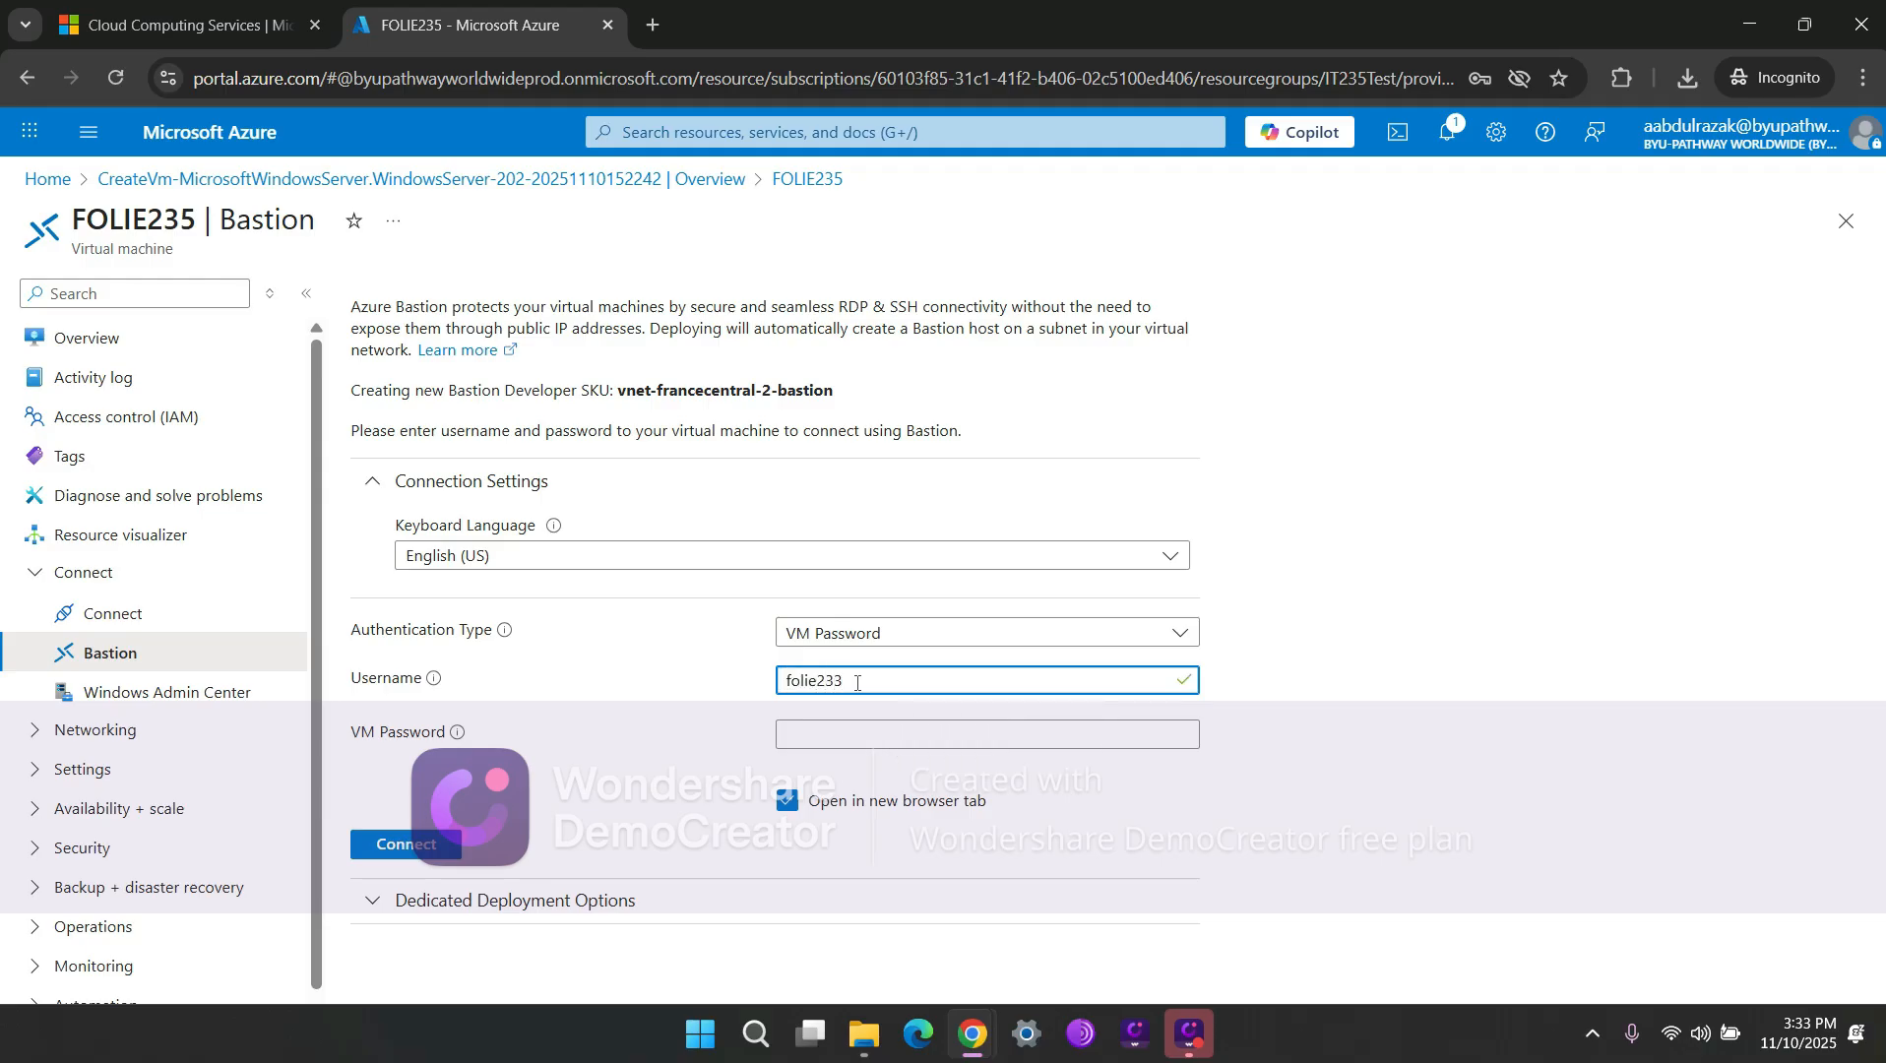
left_click(852, 738)
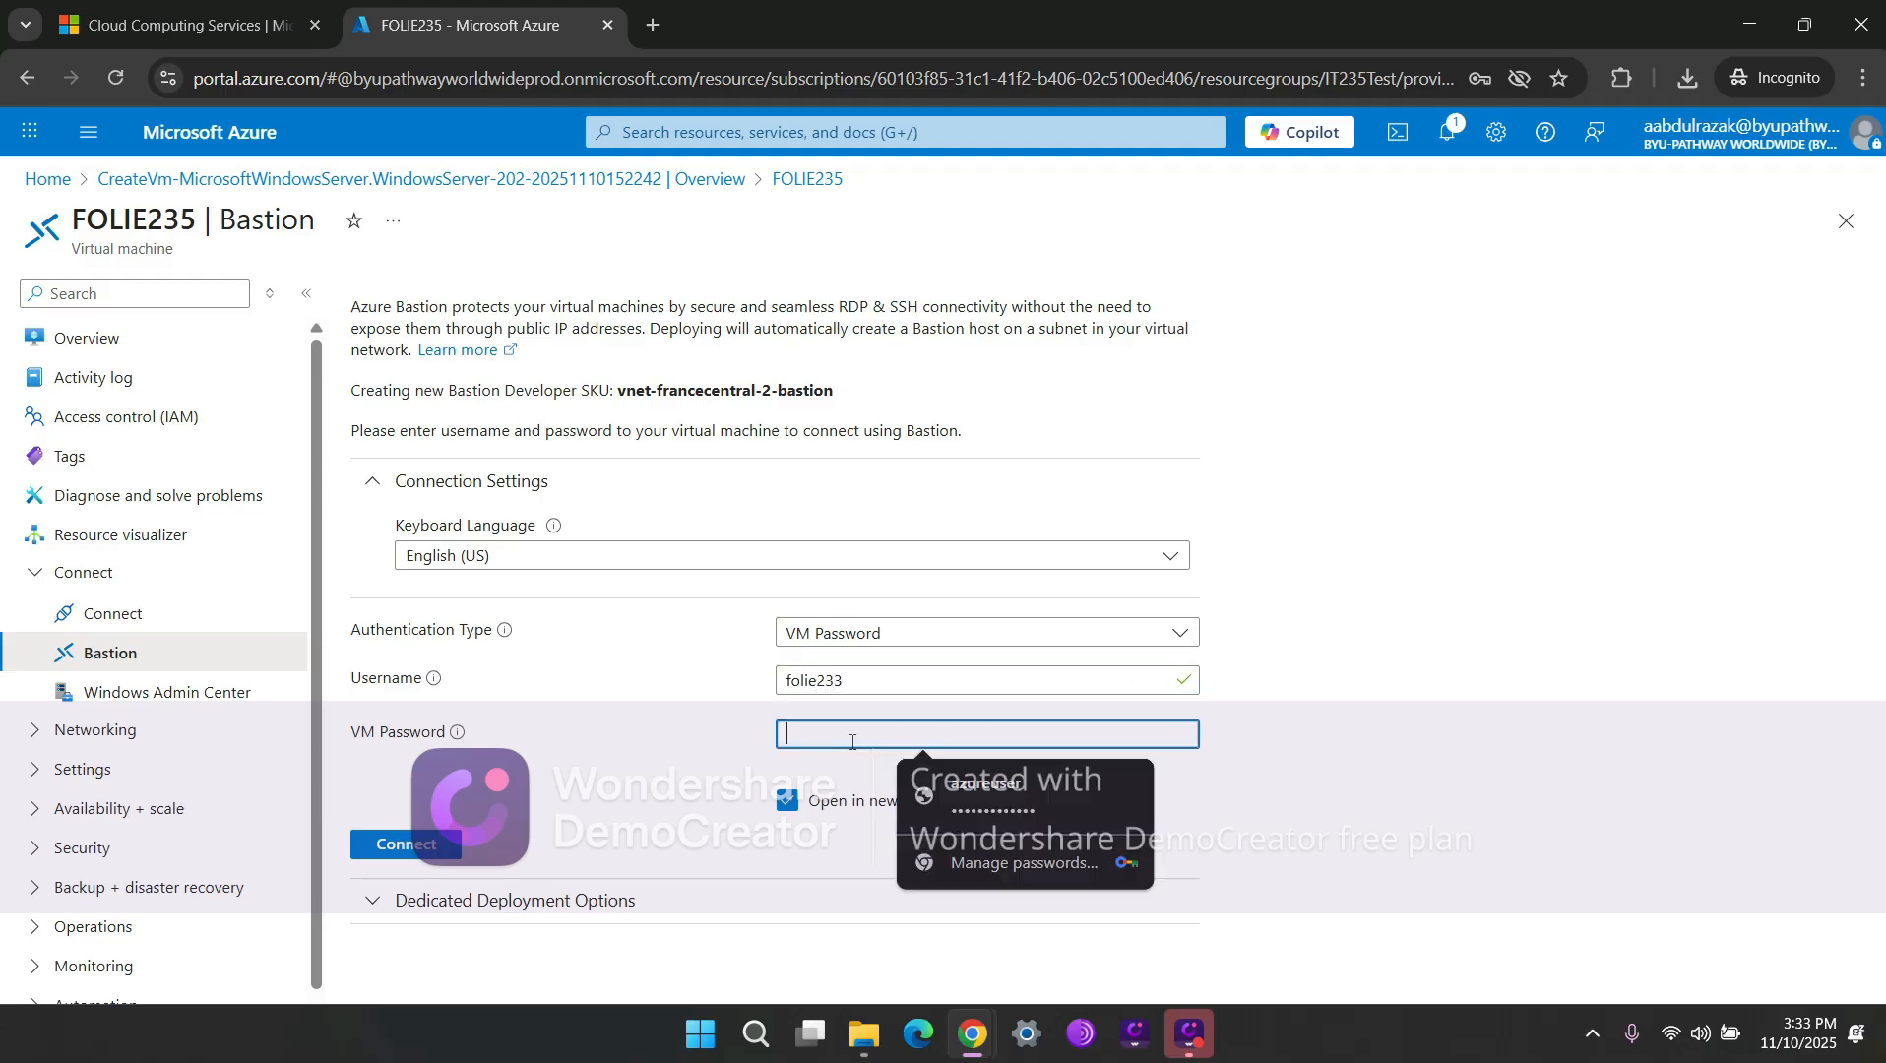
left_click(994, 797)
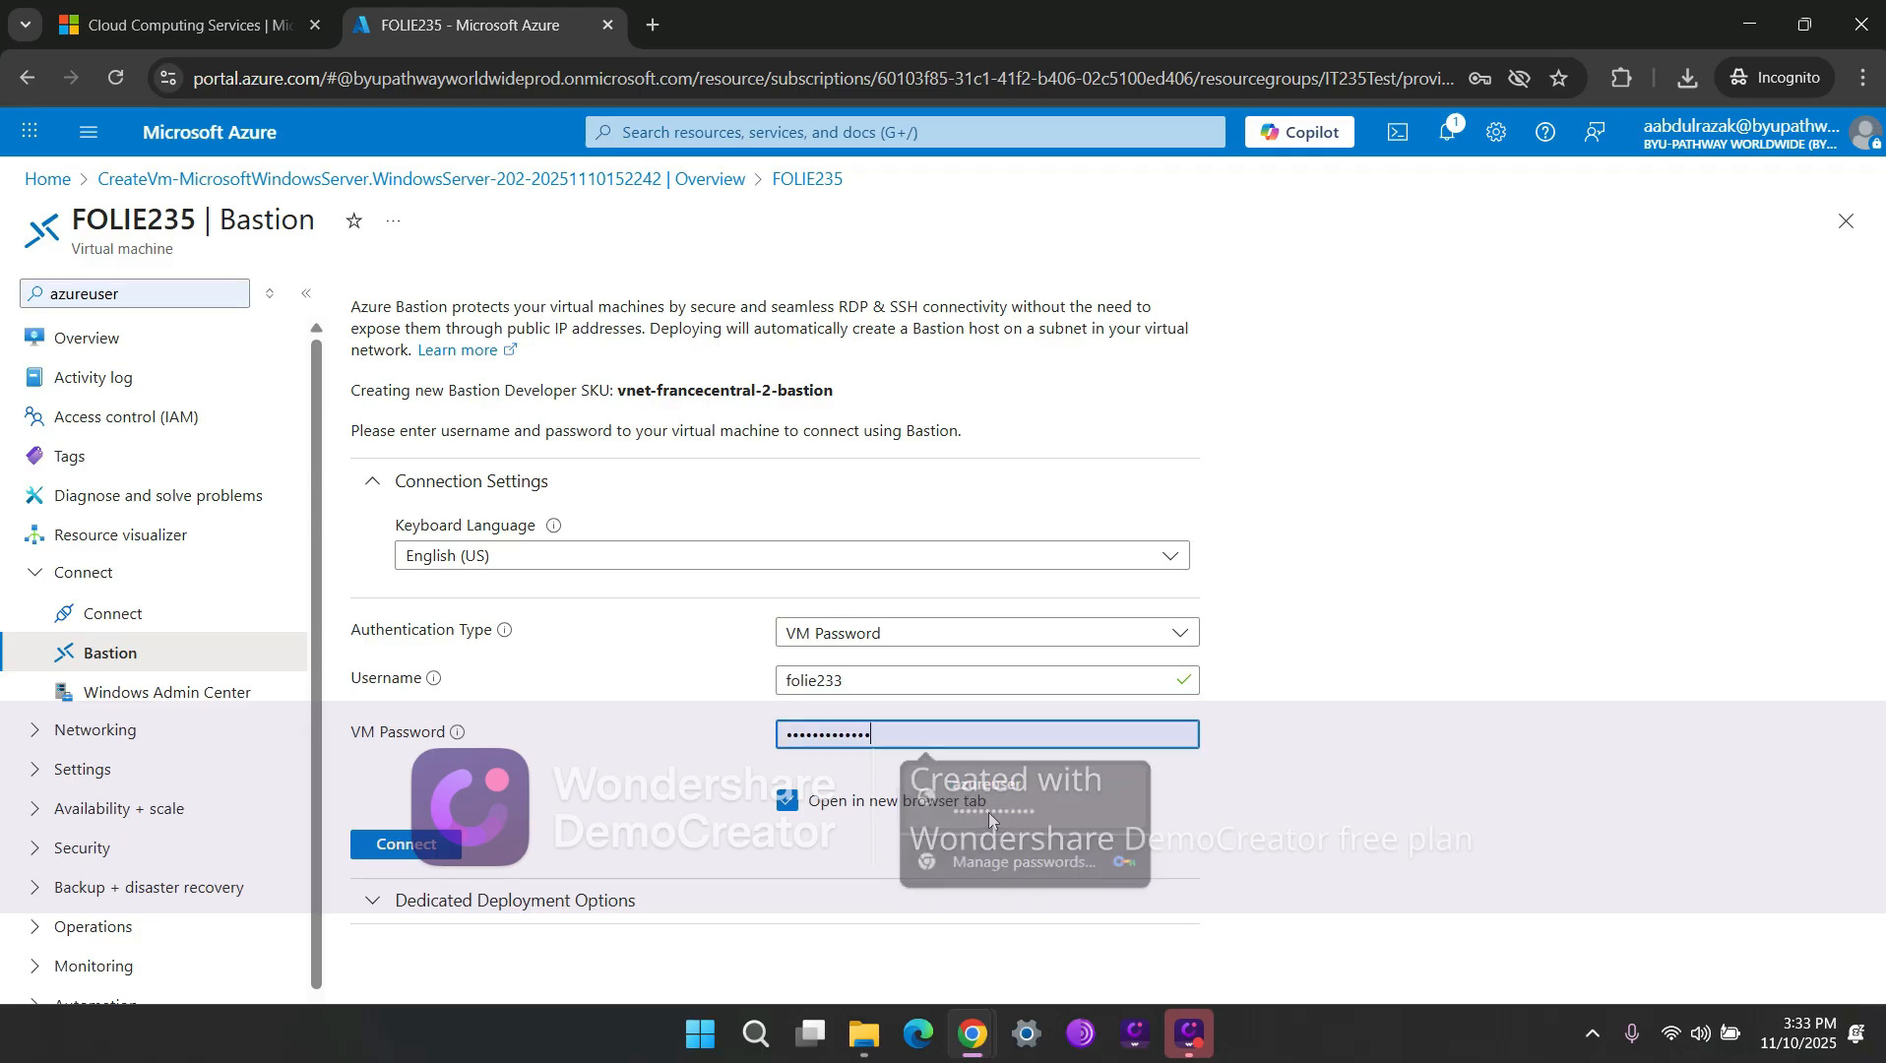
left_click(404, 846)
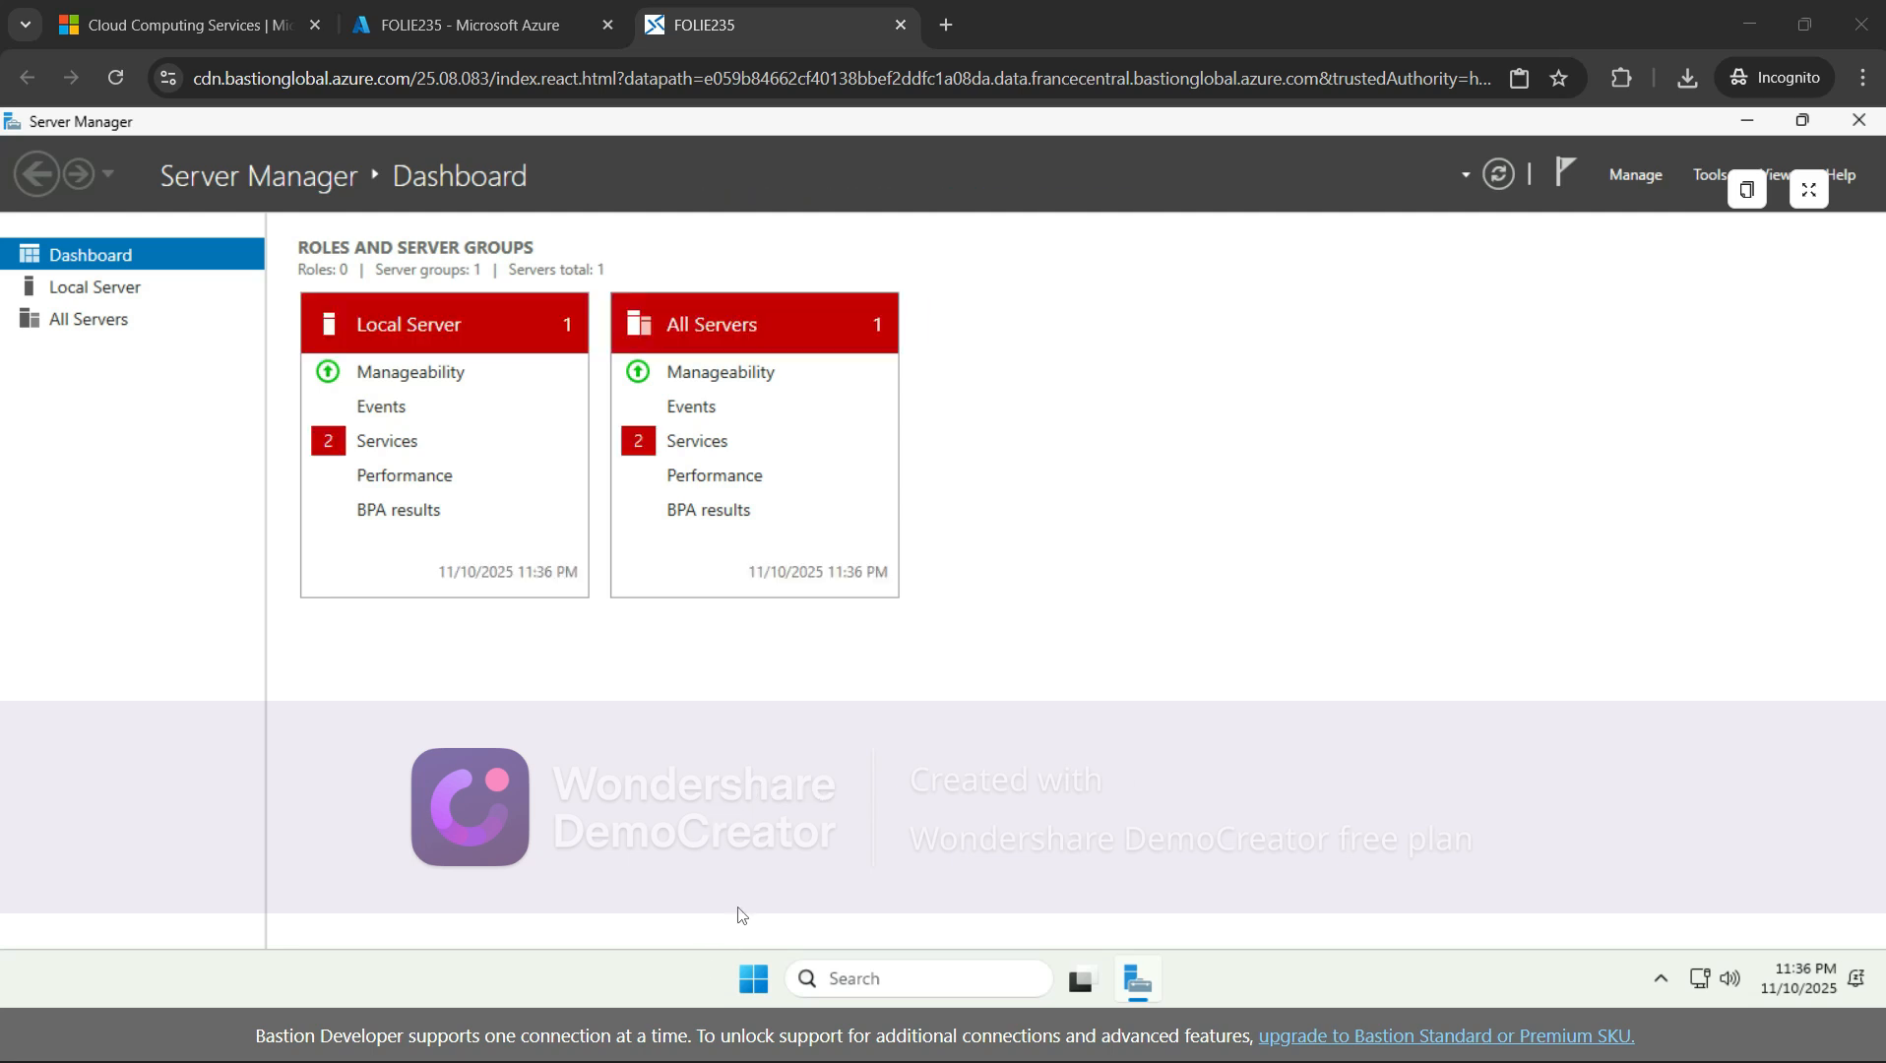
- View the Local Server details in Server Manager, then bring up the remote Start menu
left_click(136, 296)
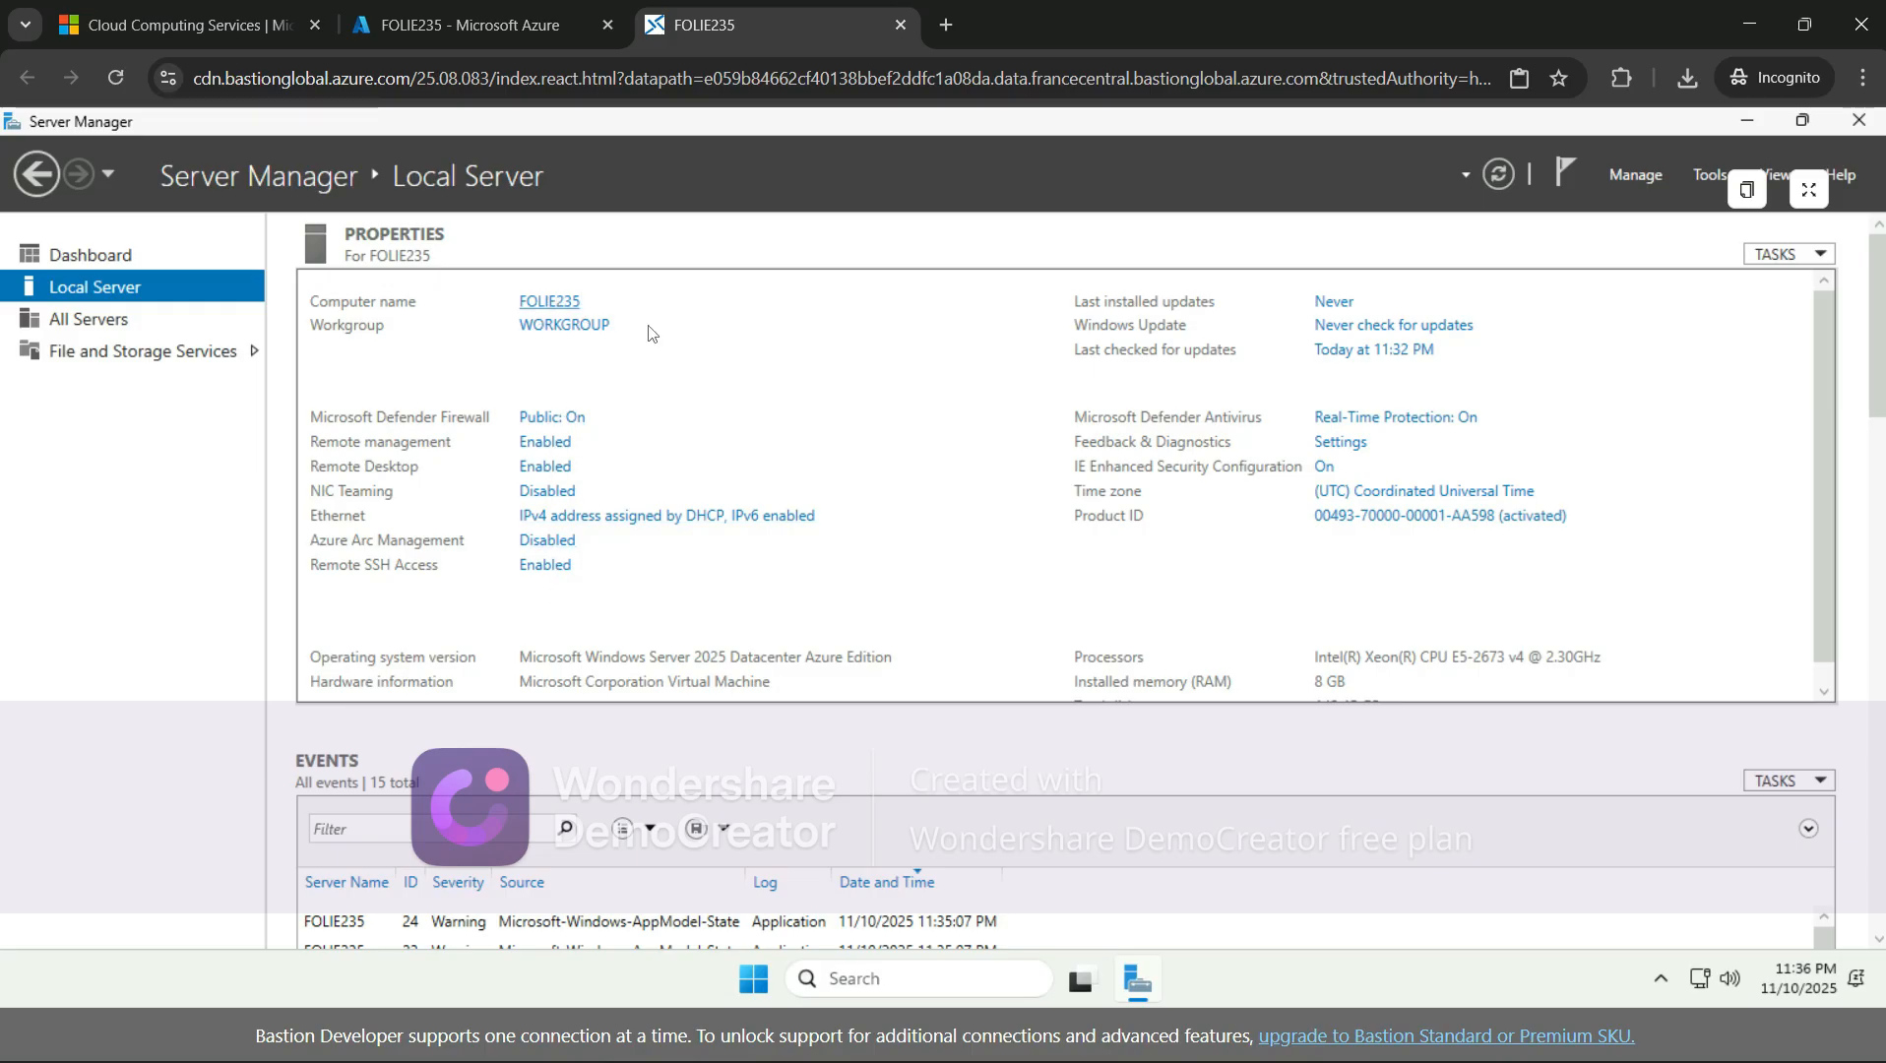
left_click(746, 987)
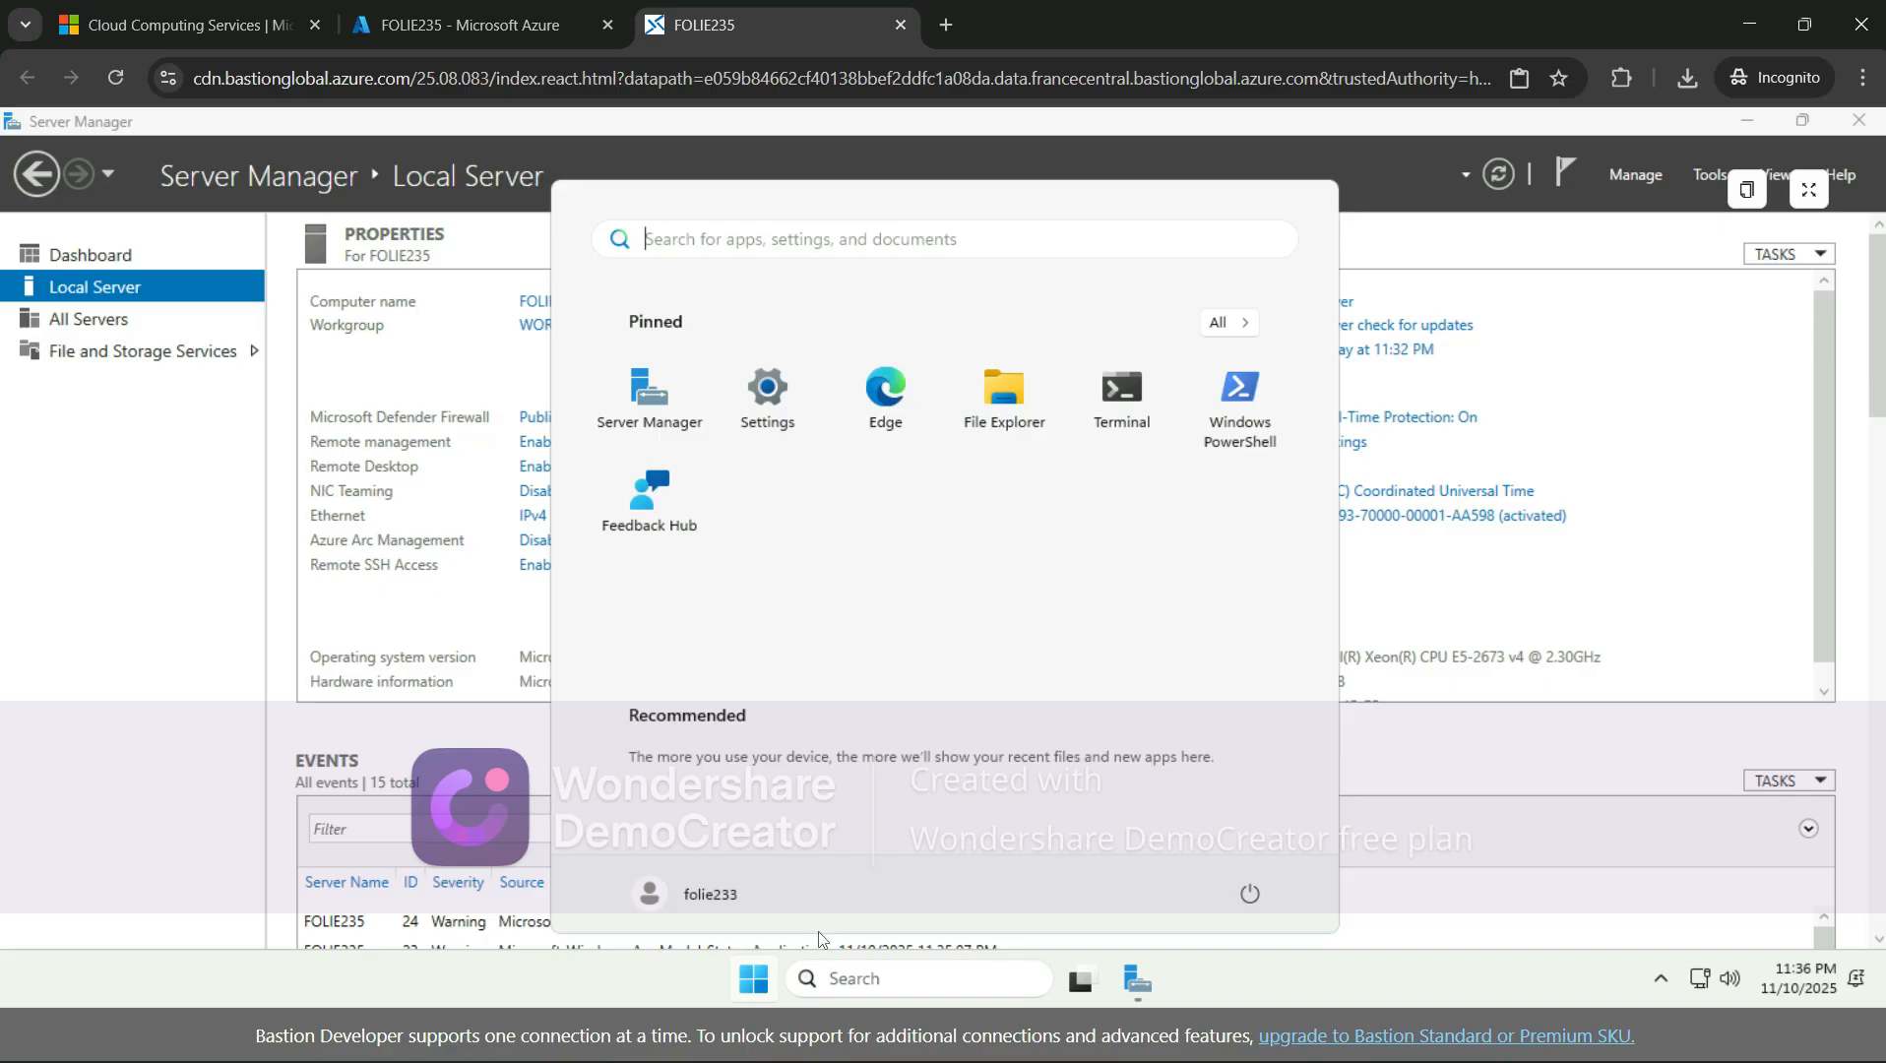
- Open the server's System About page through This PC's Properties in File Explorer
left_click(1005, 396)
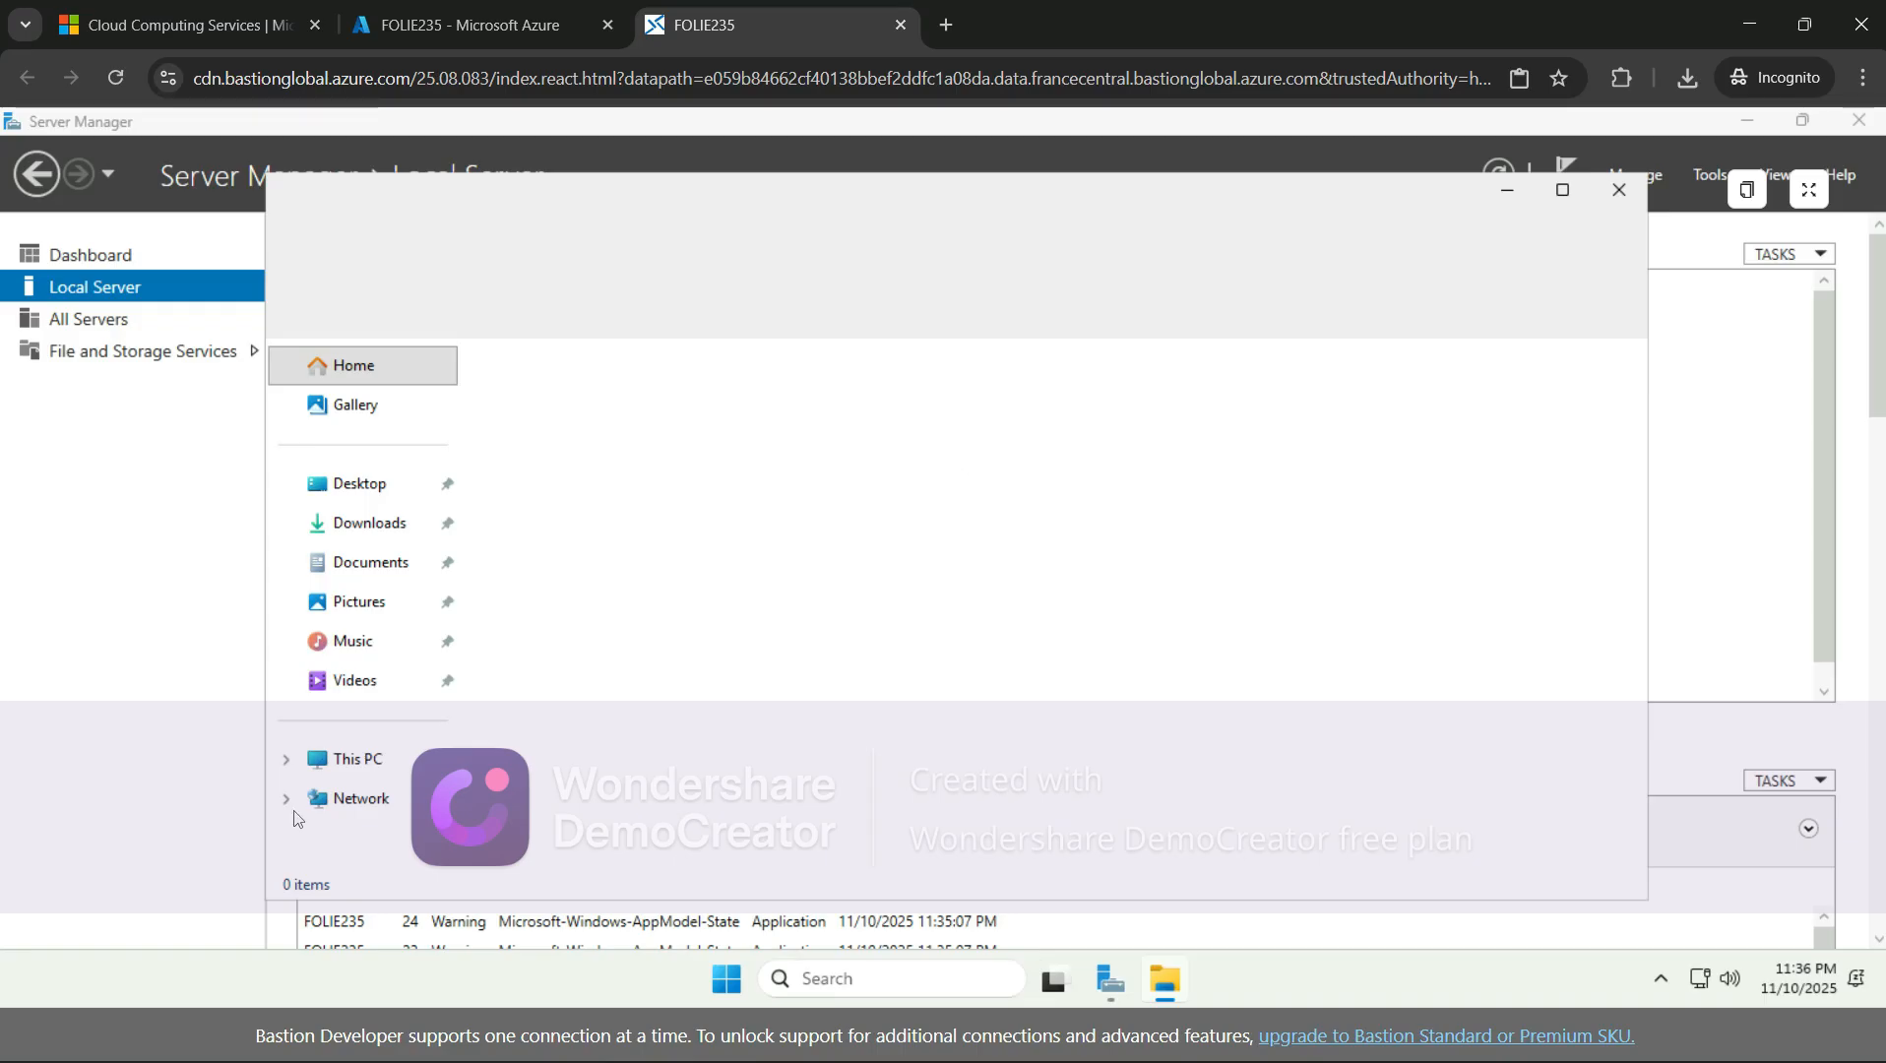
right_click(345, 773)
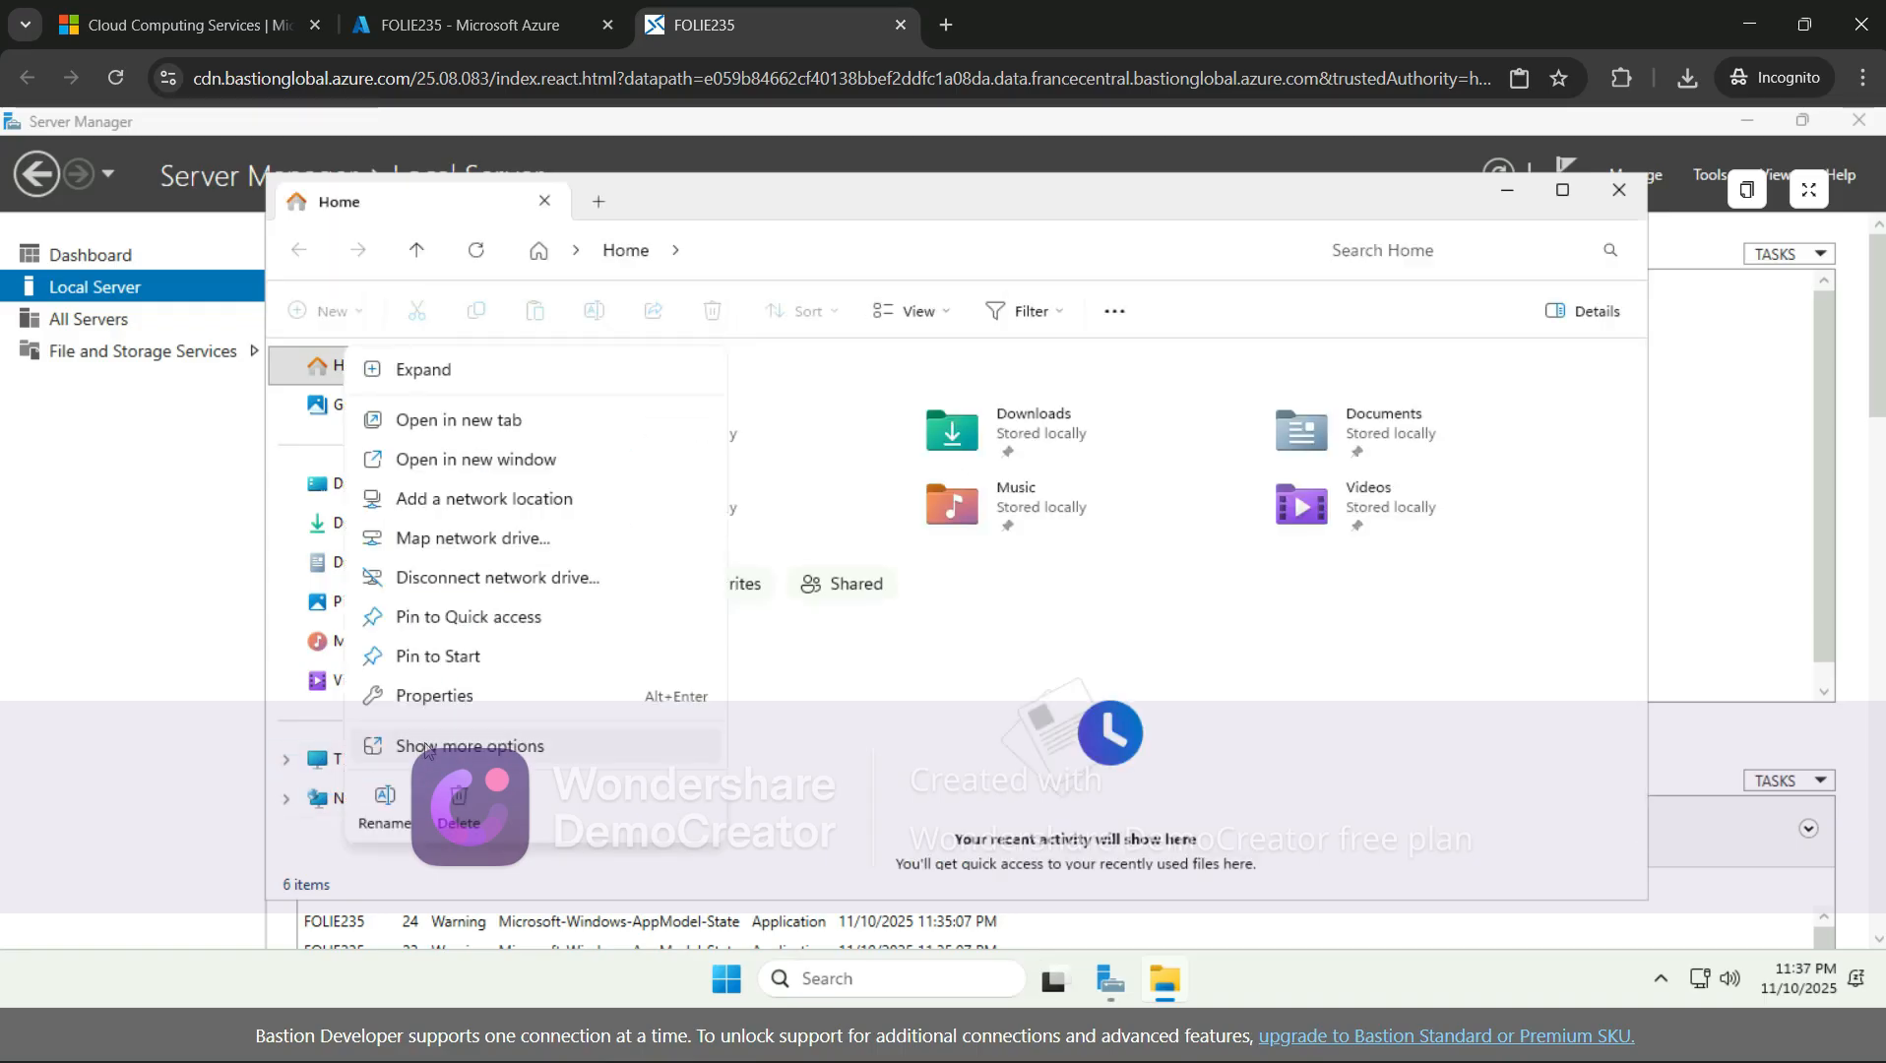
left_click(452, 693)
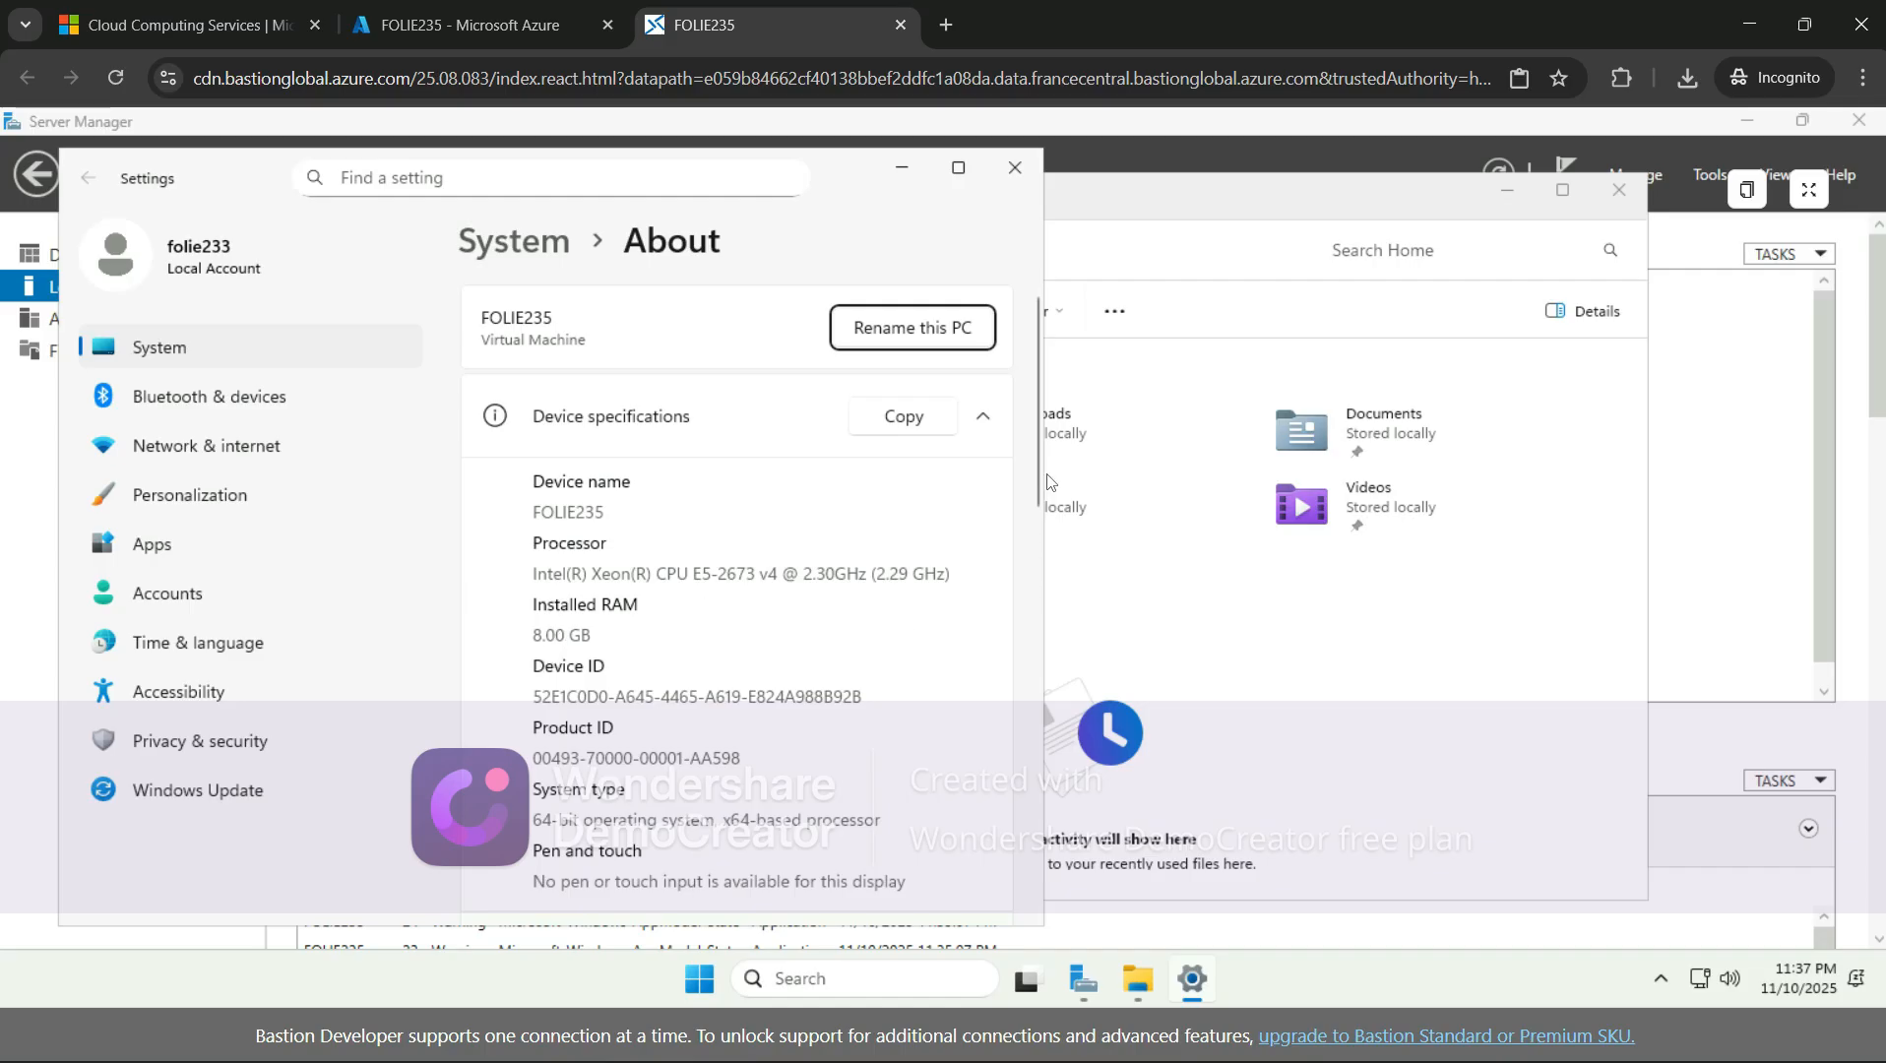
- Resize the About window, then collapse and re-expand the Device and Windows specifications sections
left_click_drag(1046, 489, 1030, 517)
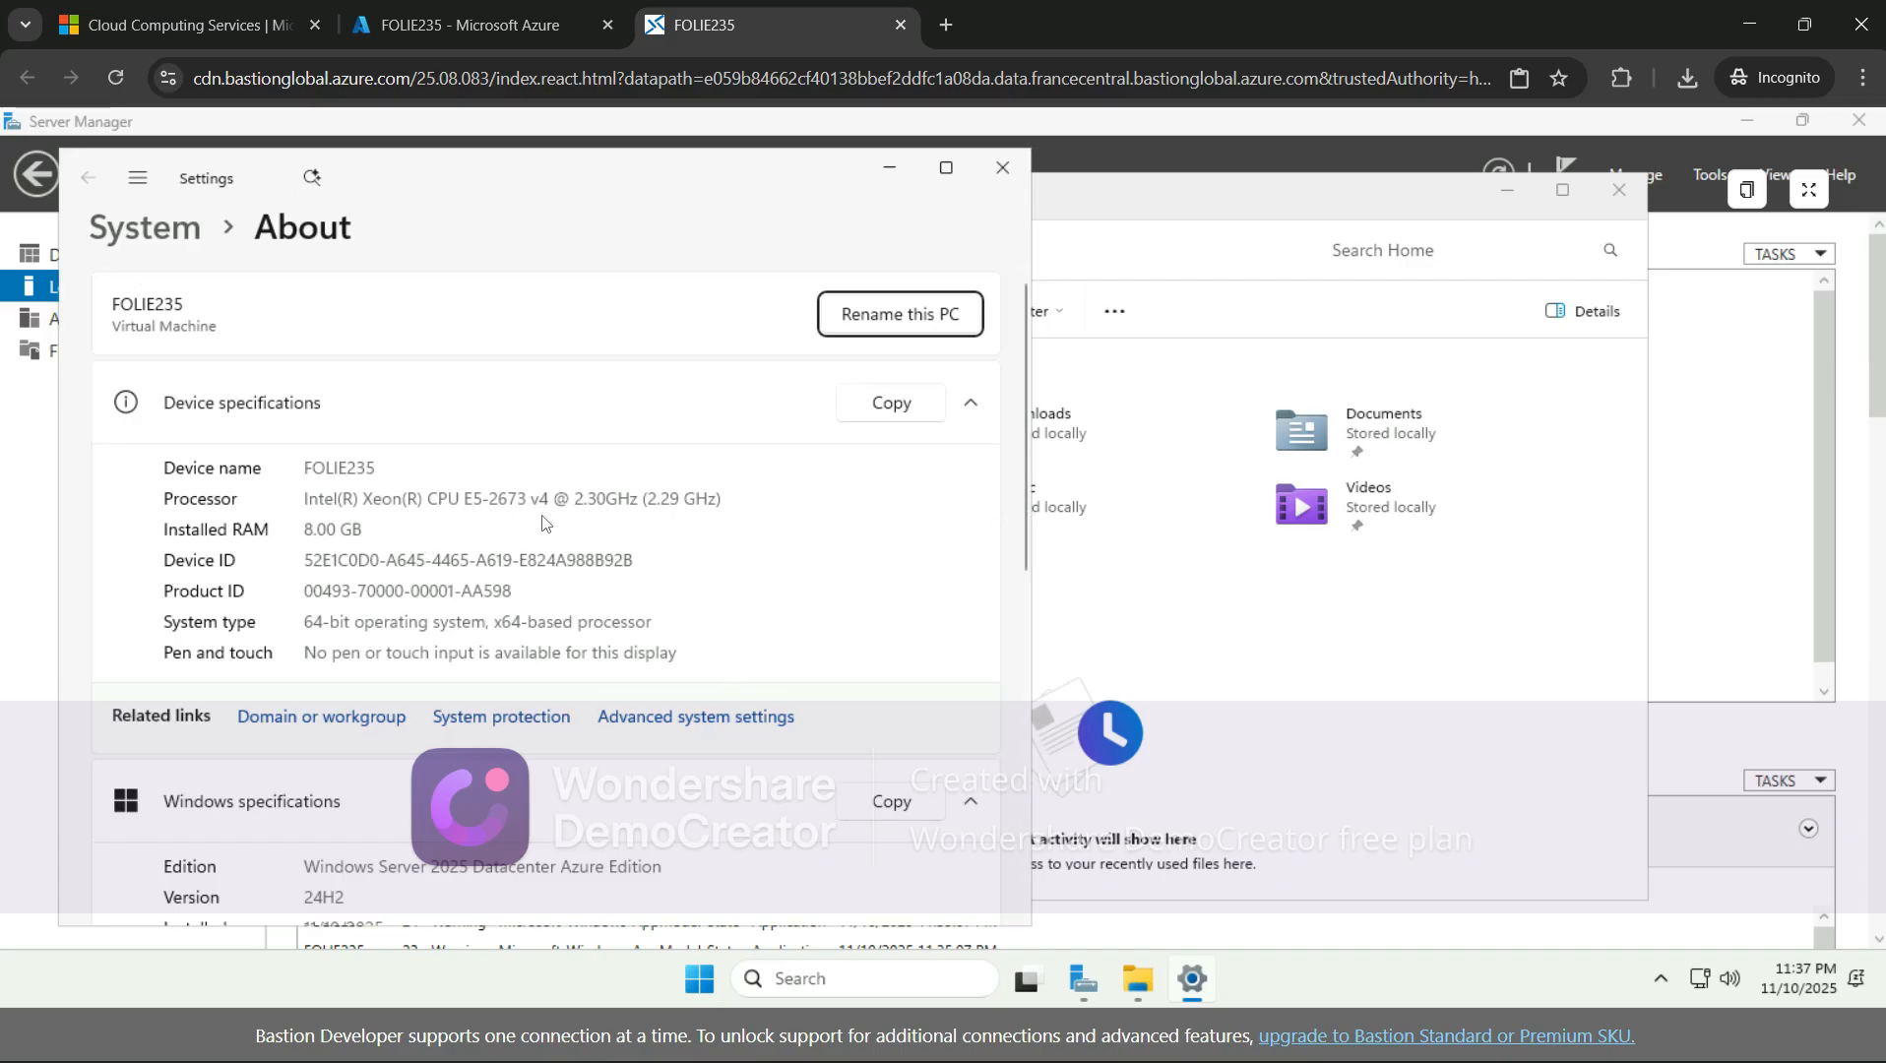
left_click(970, 406)
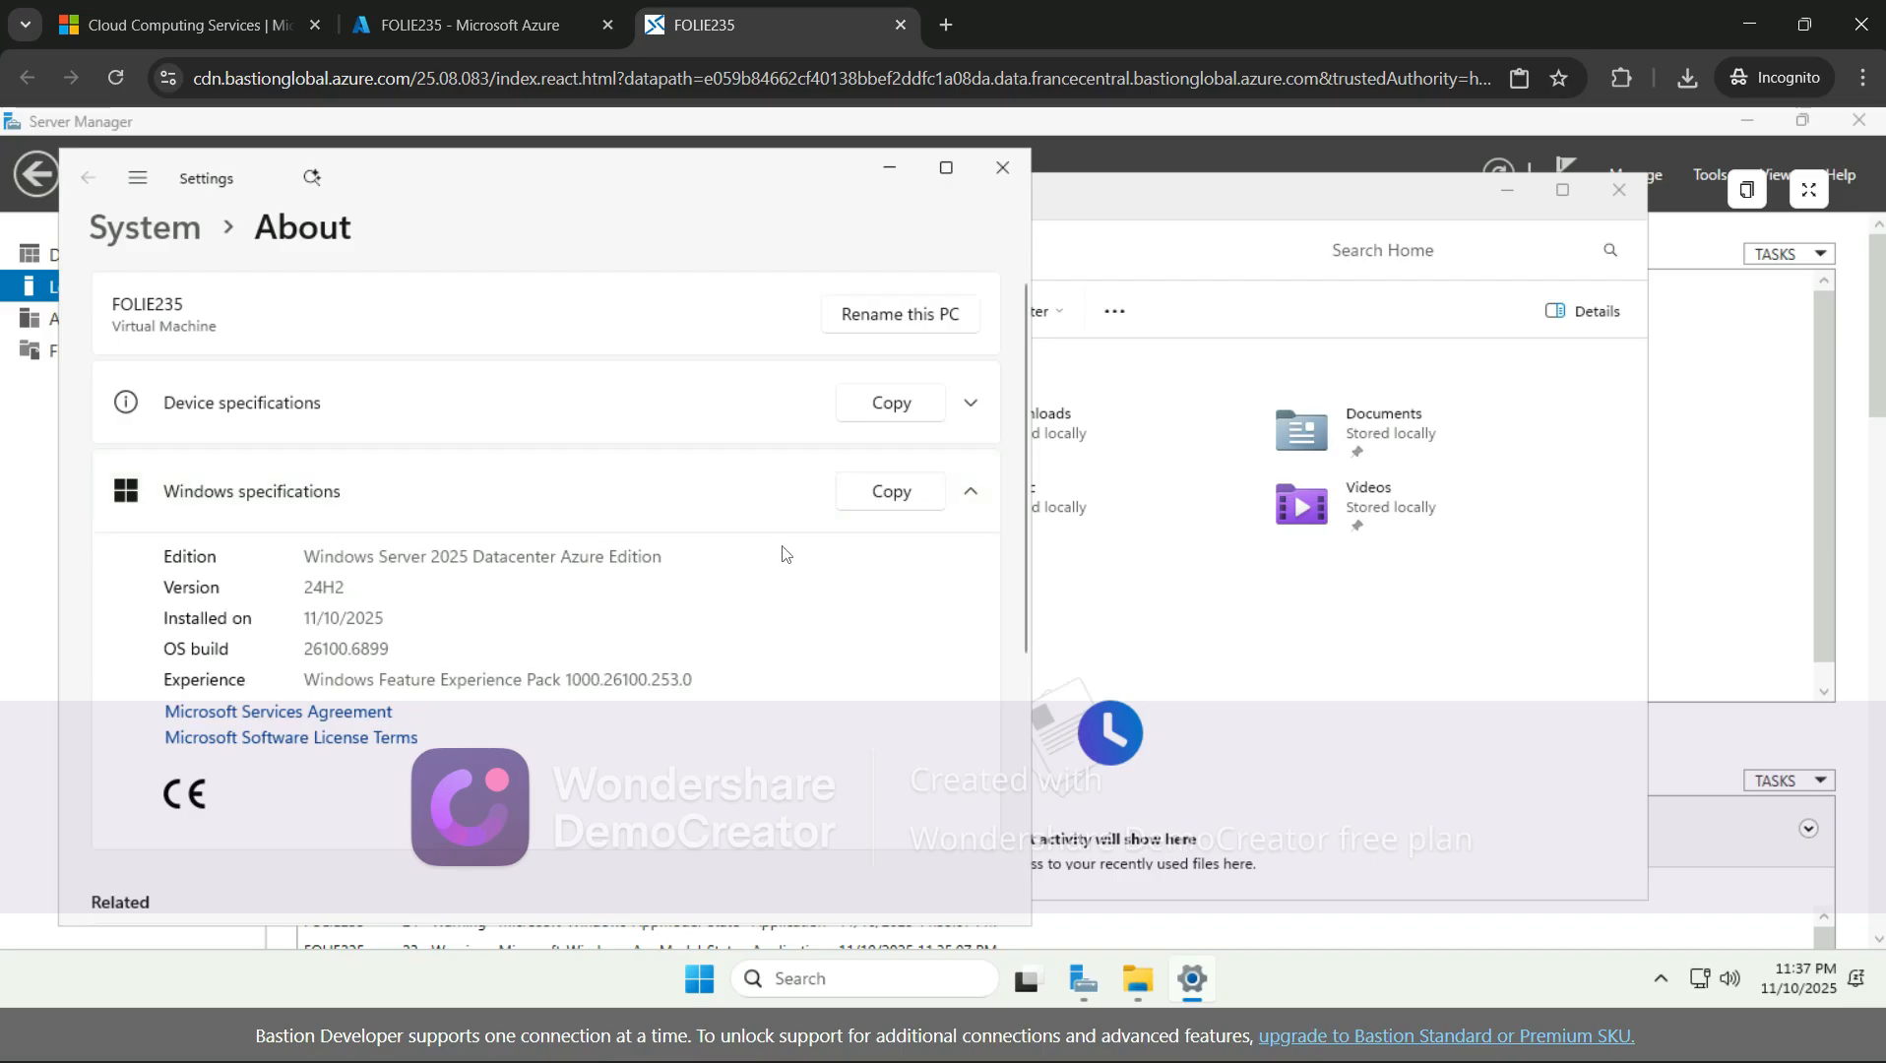
left_click(977, 495)
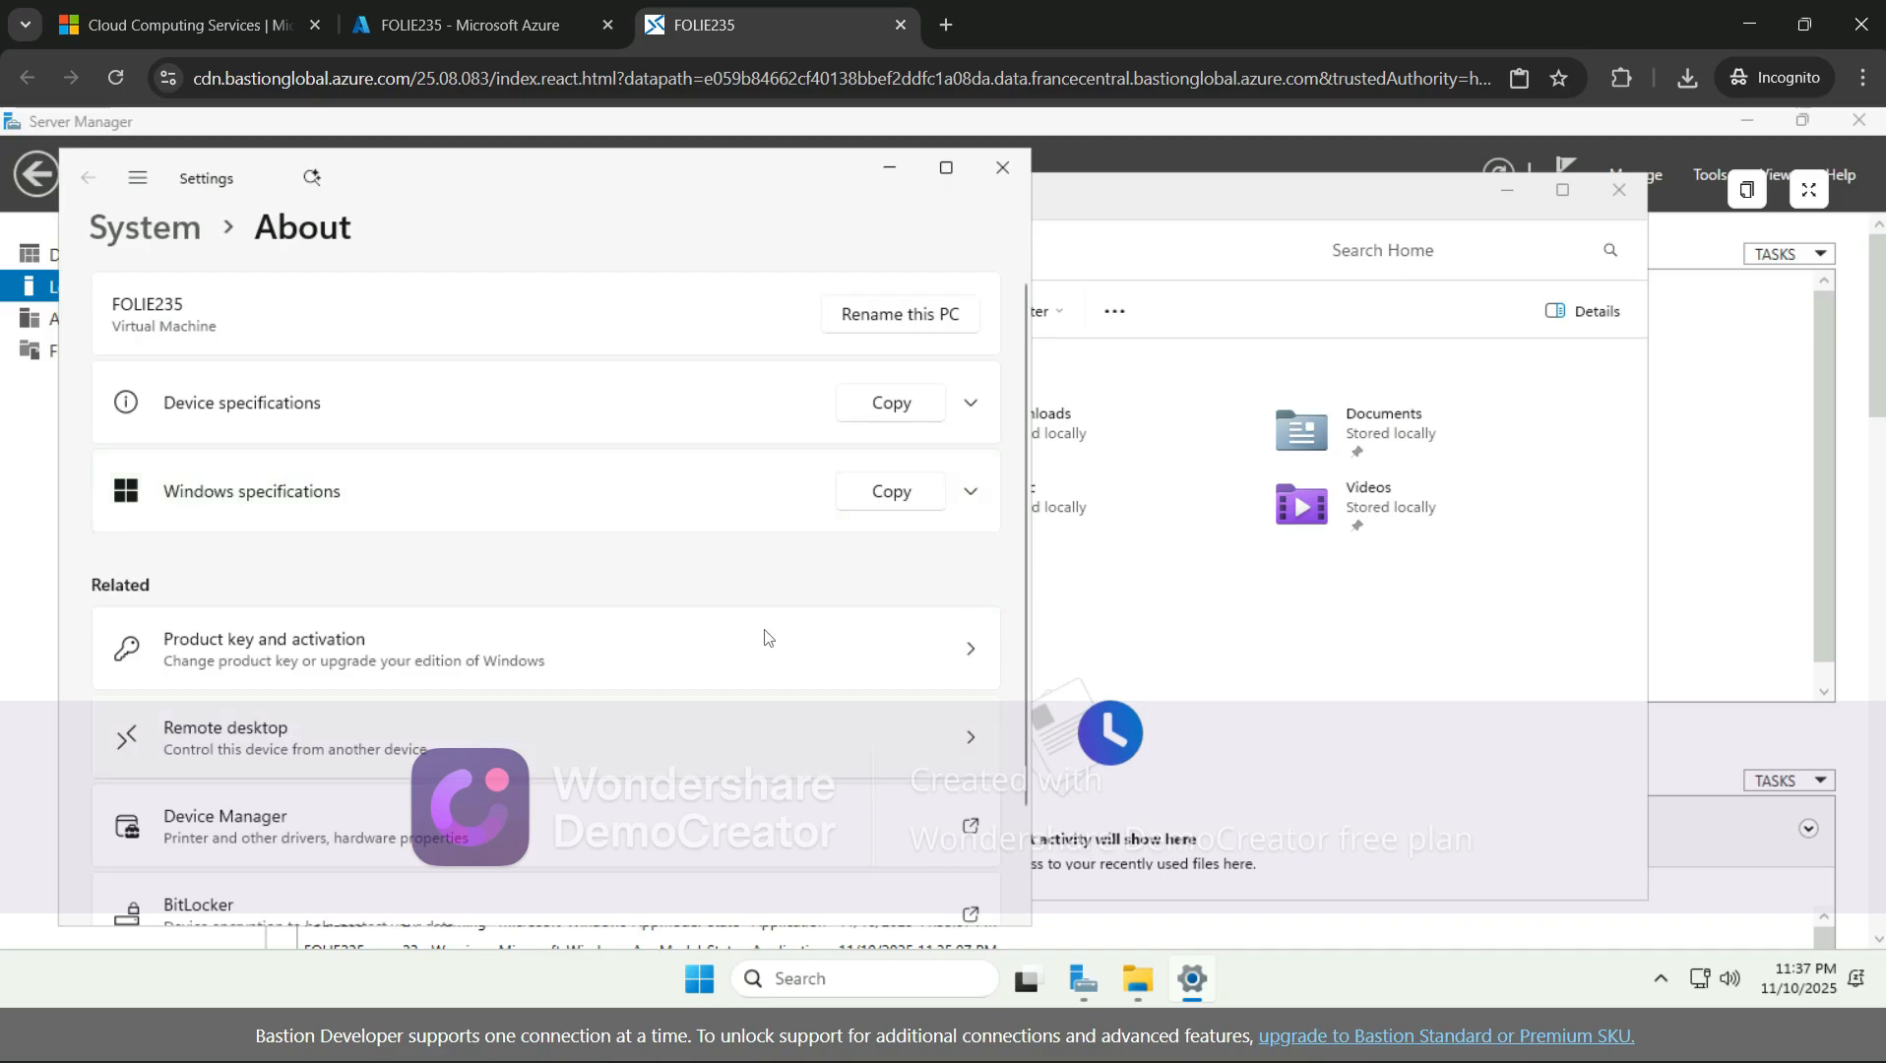
left_click(973, 490)
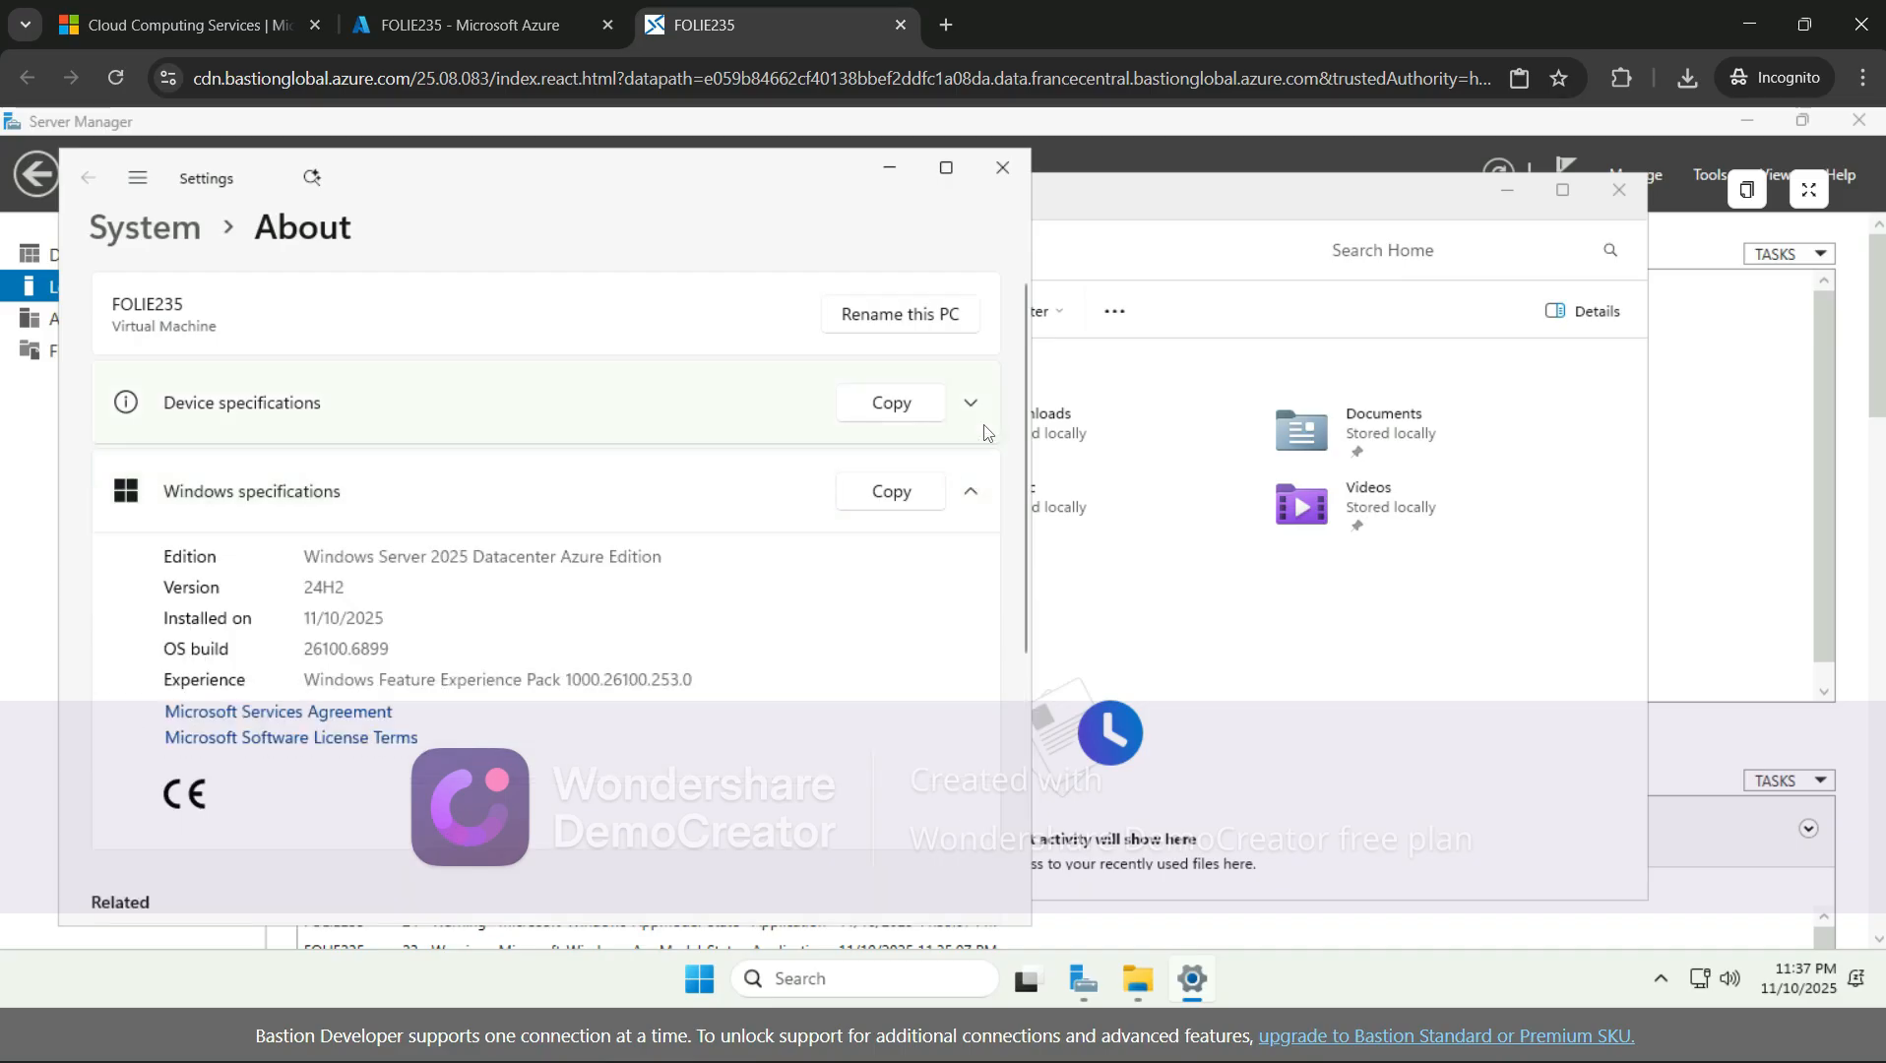
left_click(971, 402)
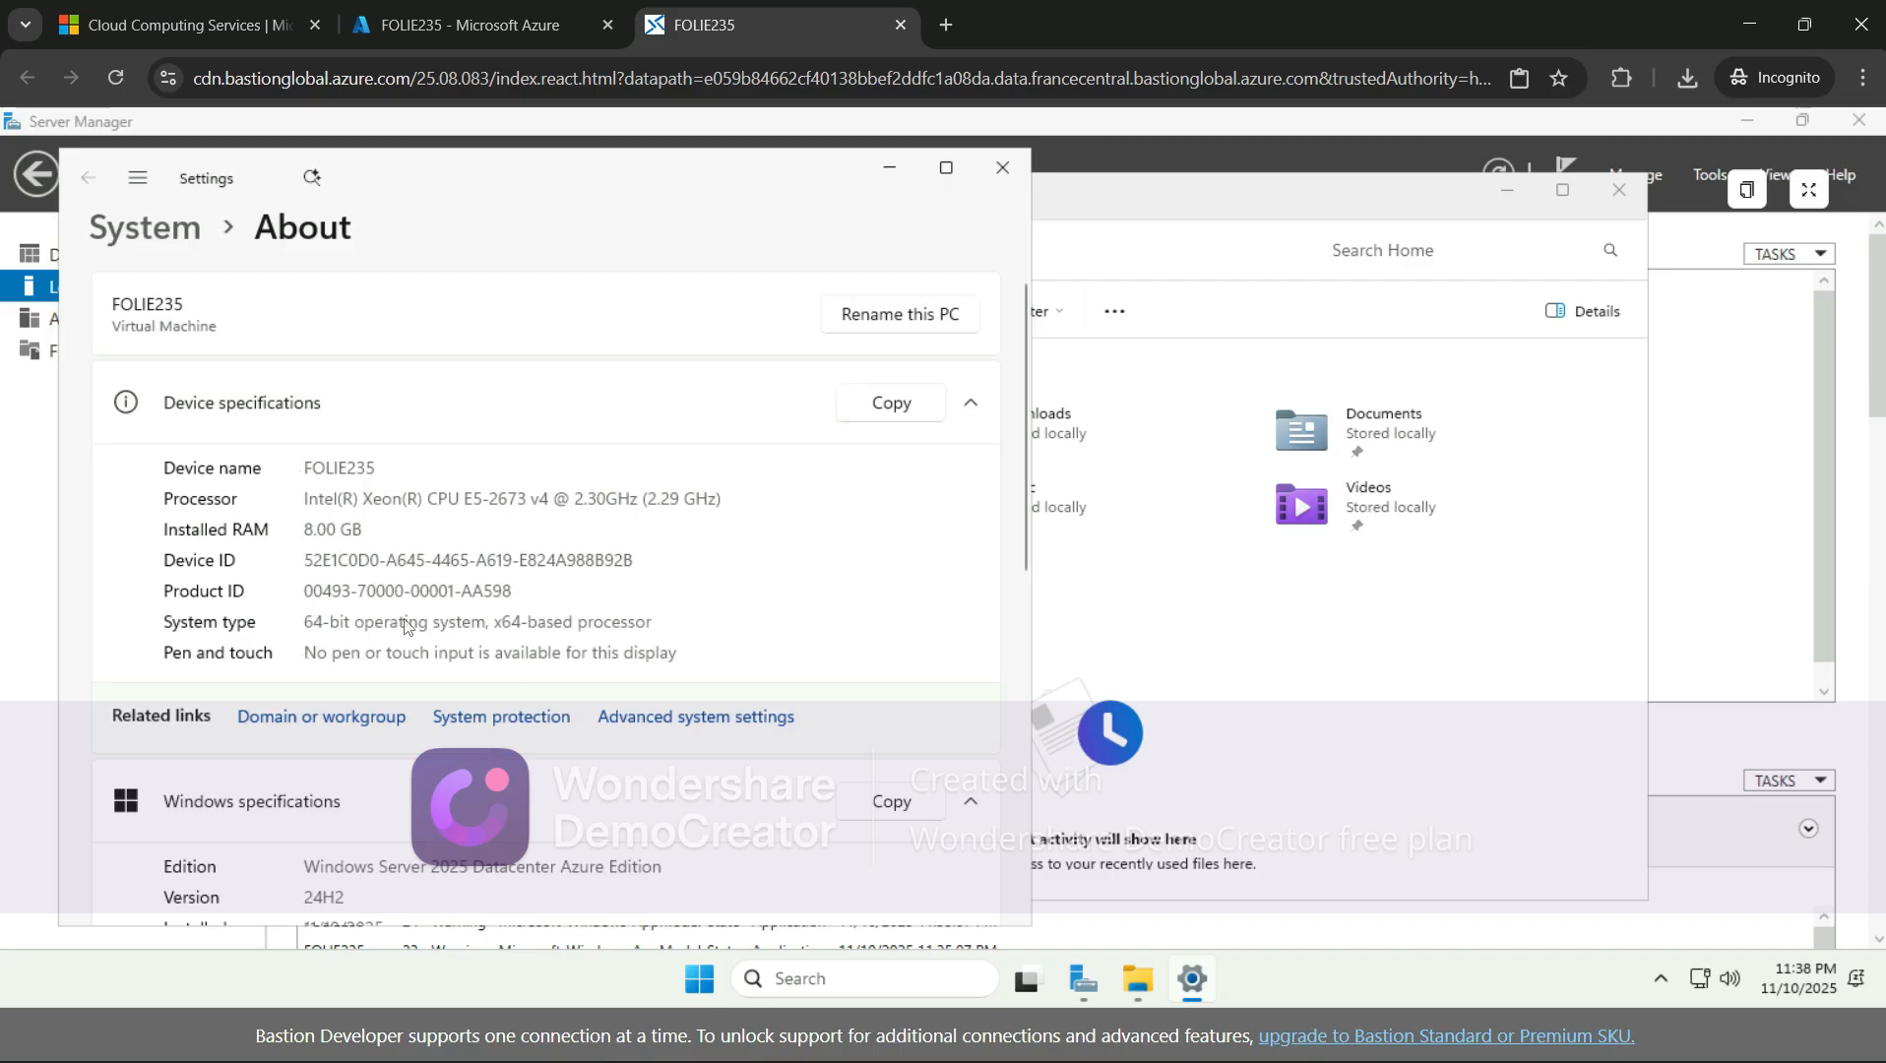
- Close Settings and File Explorer, shut down the server, and return to the FOLIE235 portal tab
left_click(1000, 173)
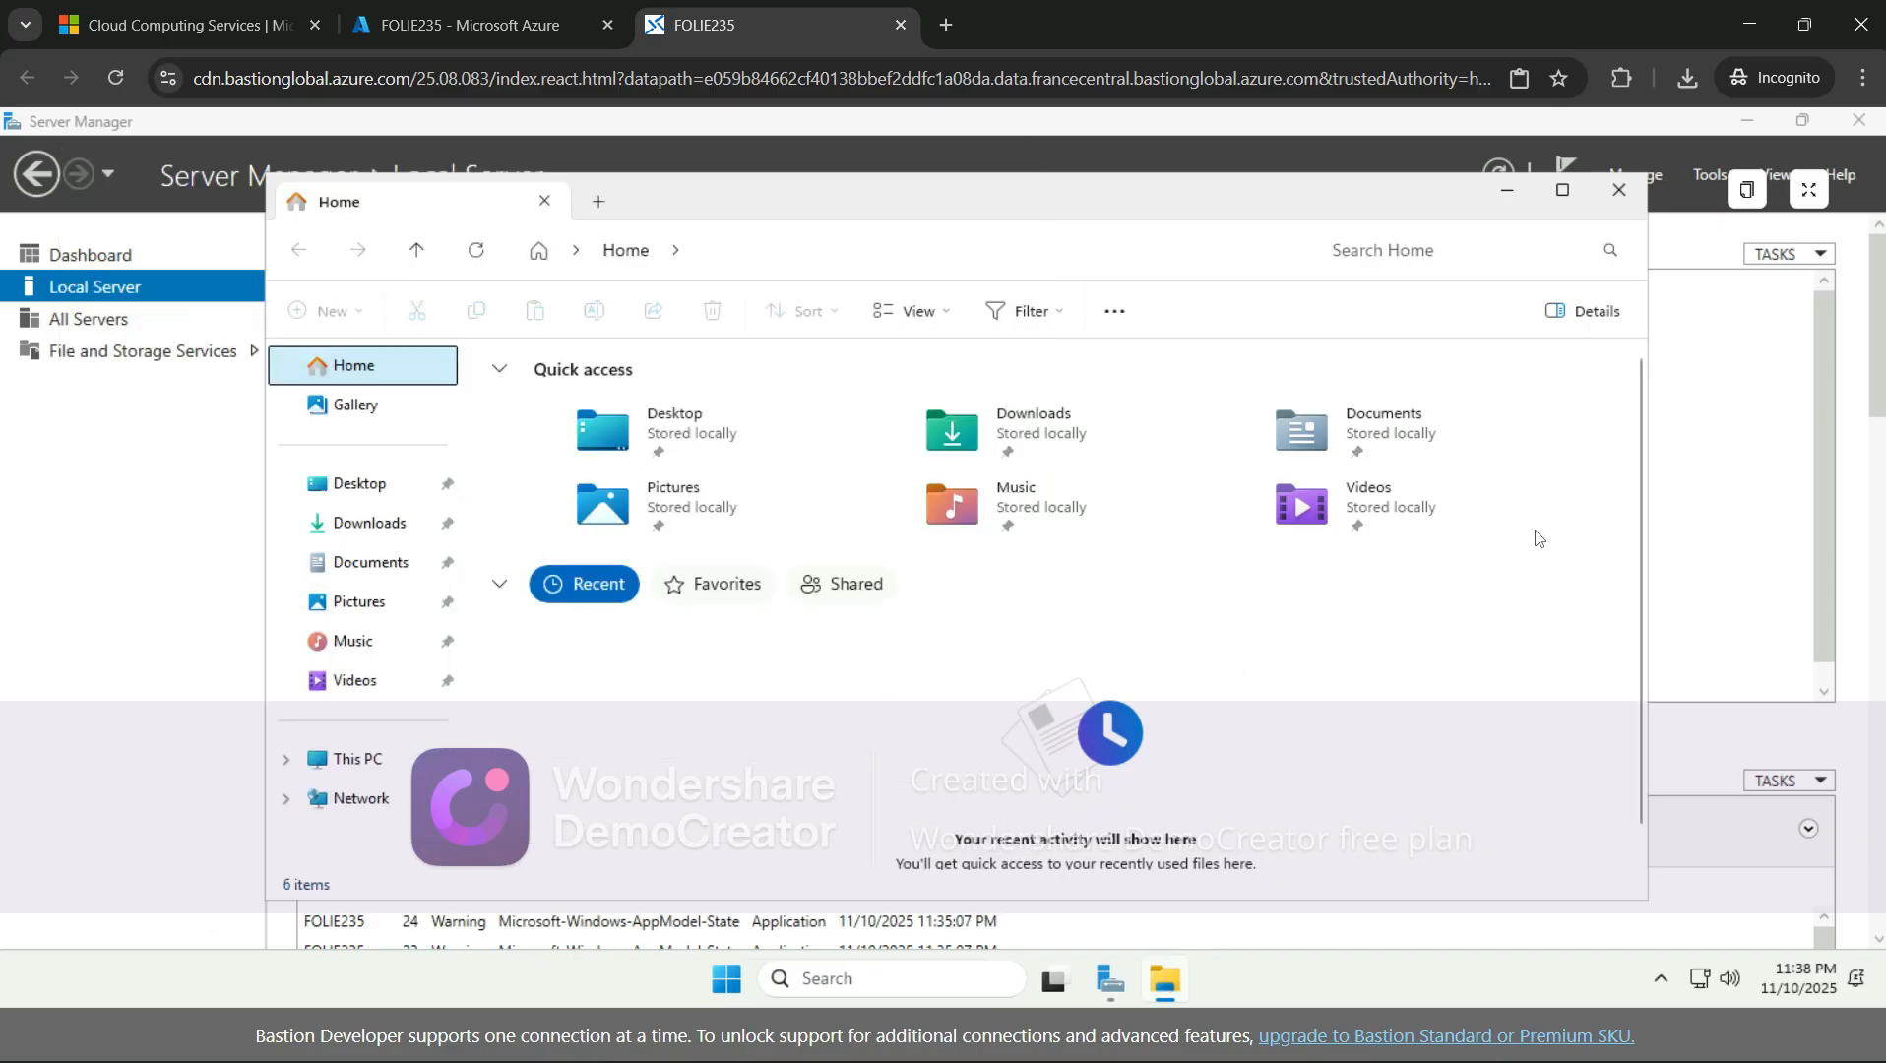
left_click(1619, 190)
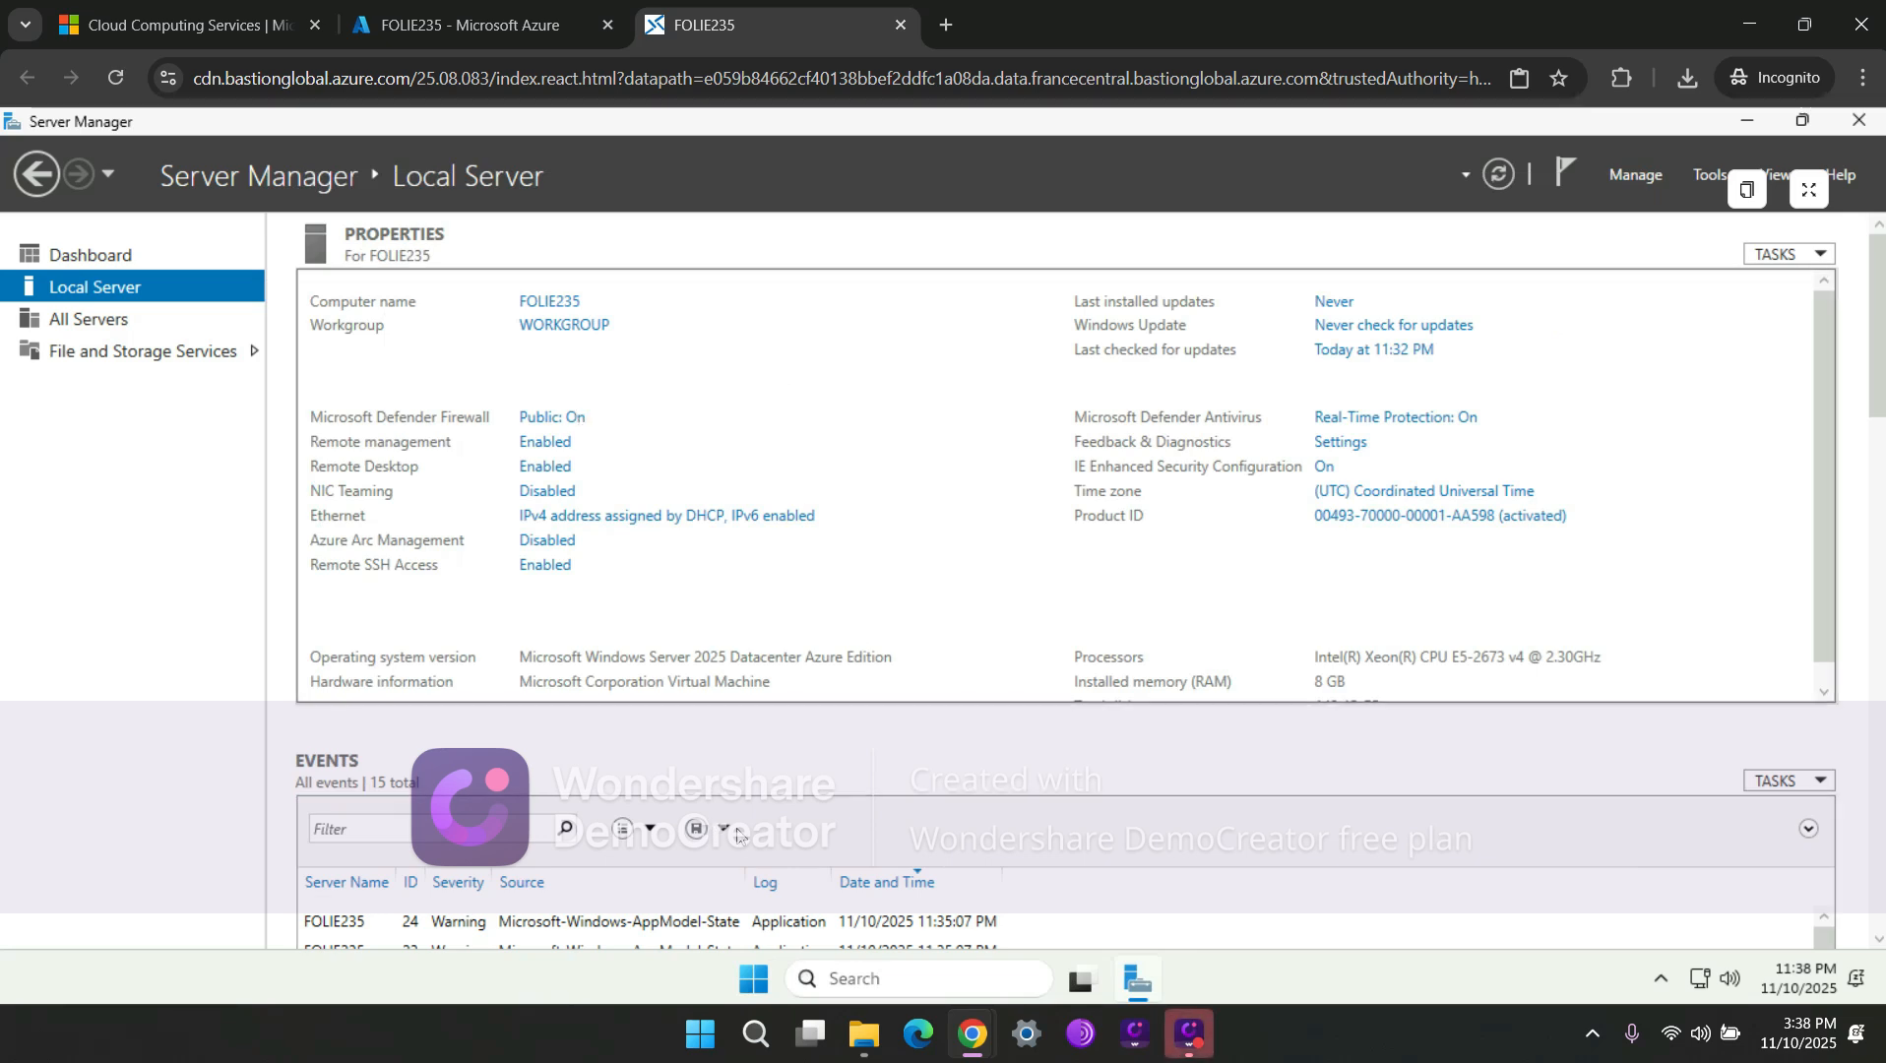
left_click(753, 977)
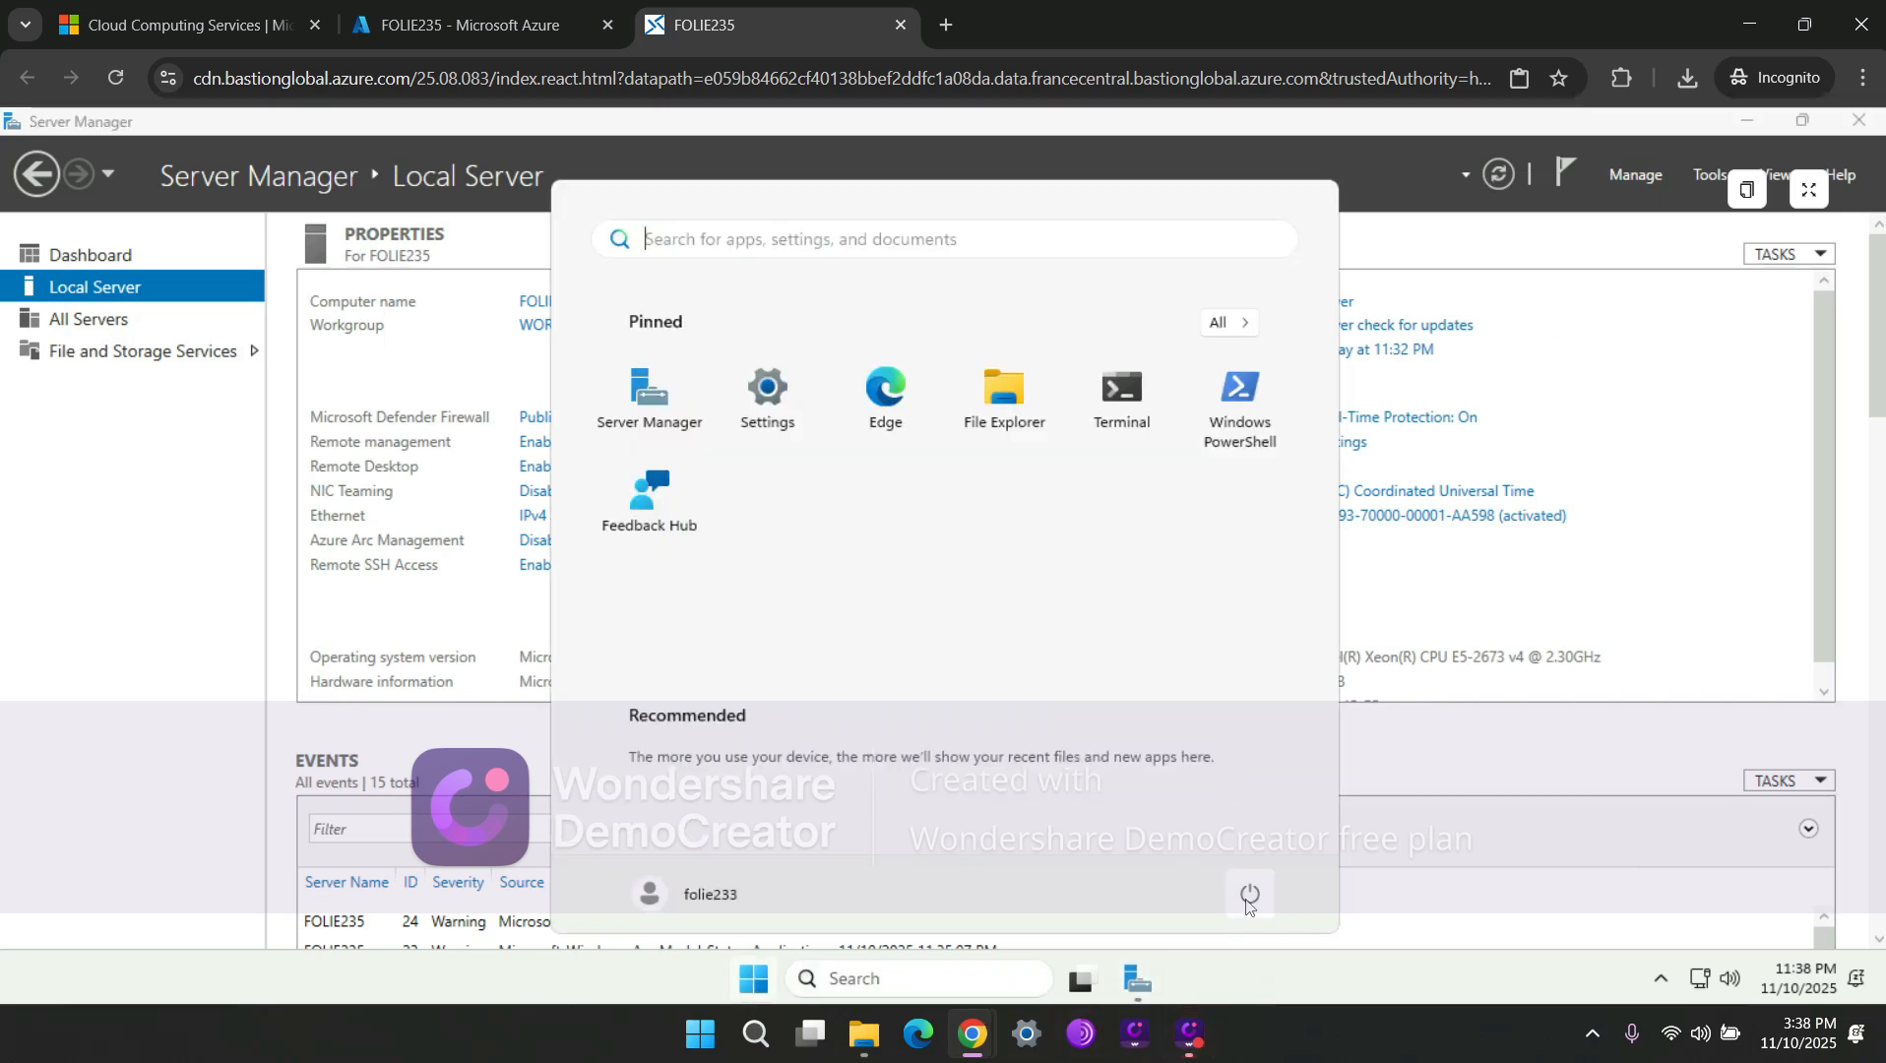
left_click(1250, 893)
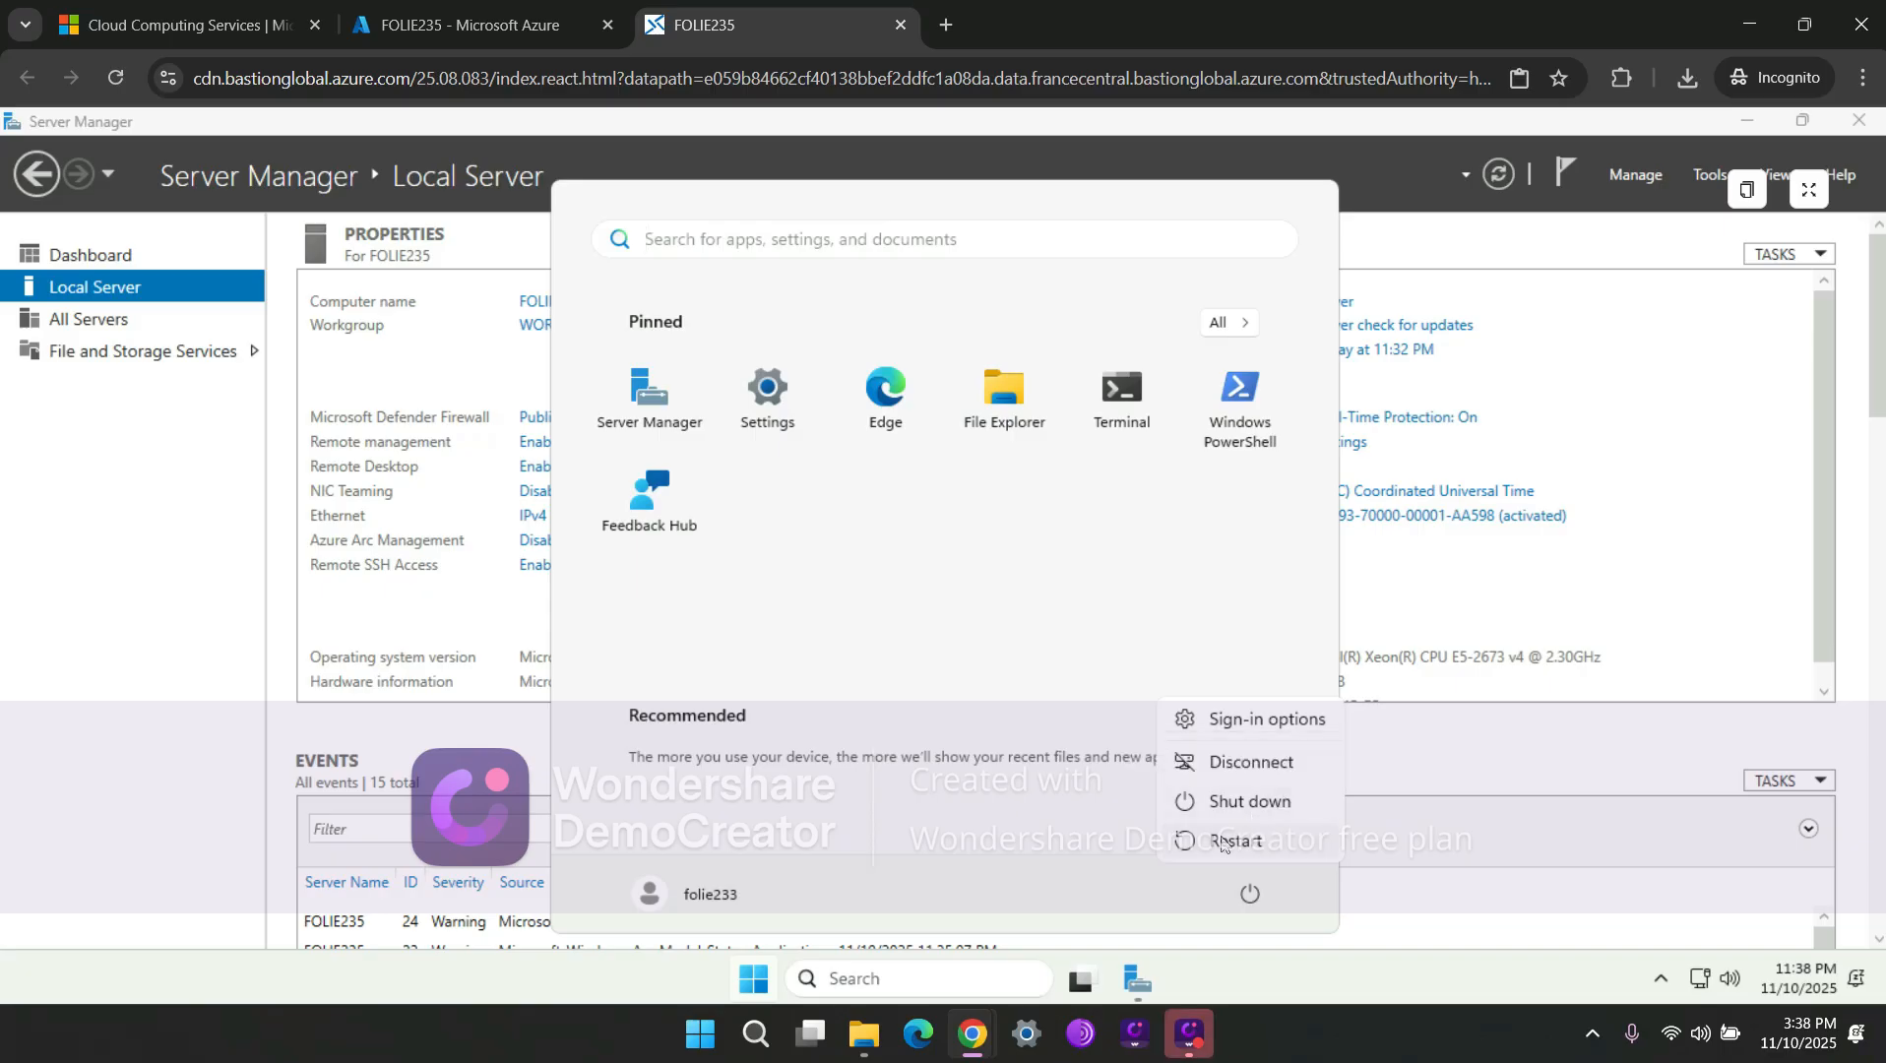
left_click(1236, 805)
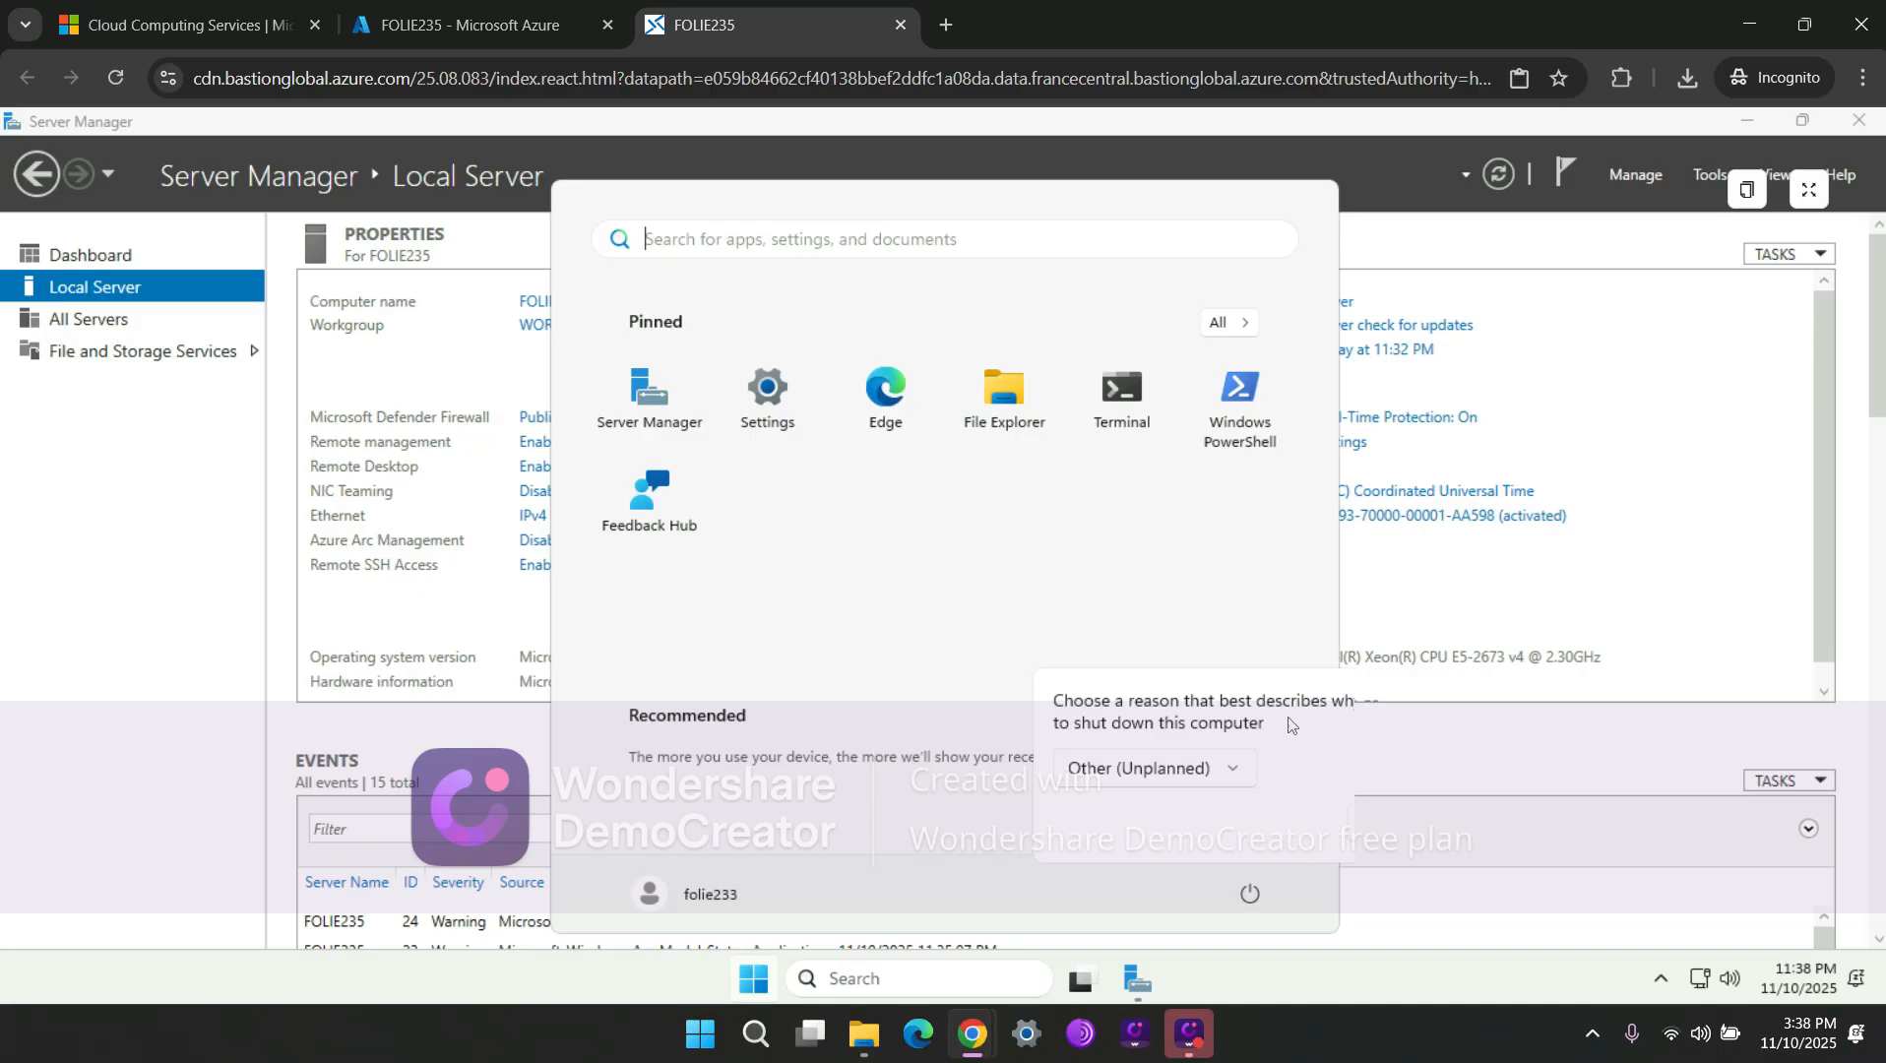
left_click(462, 24)
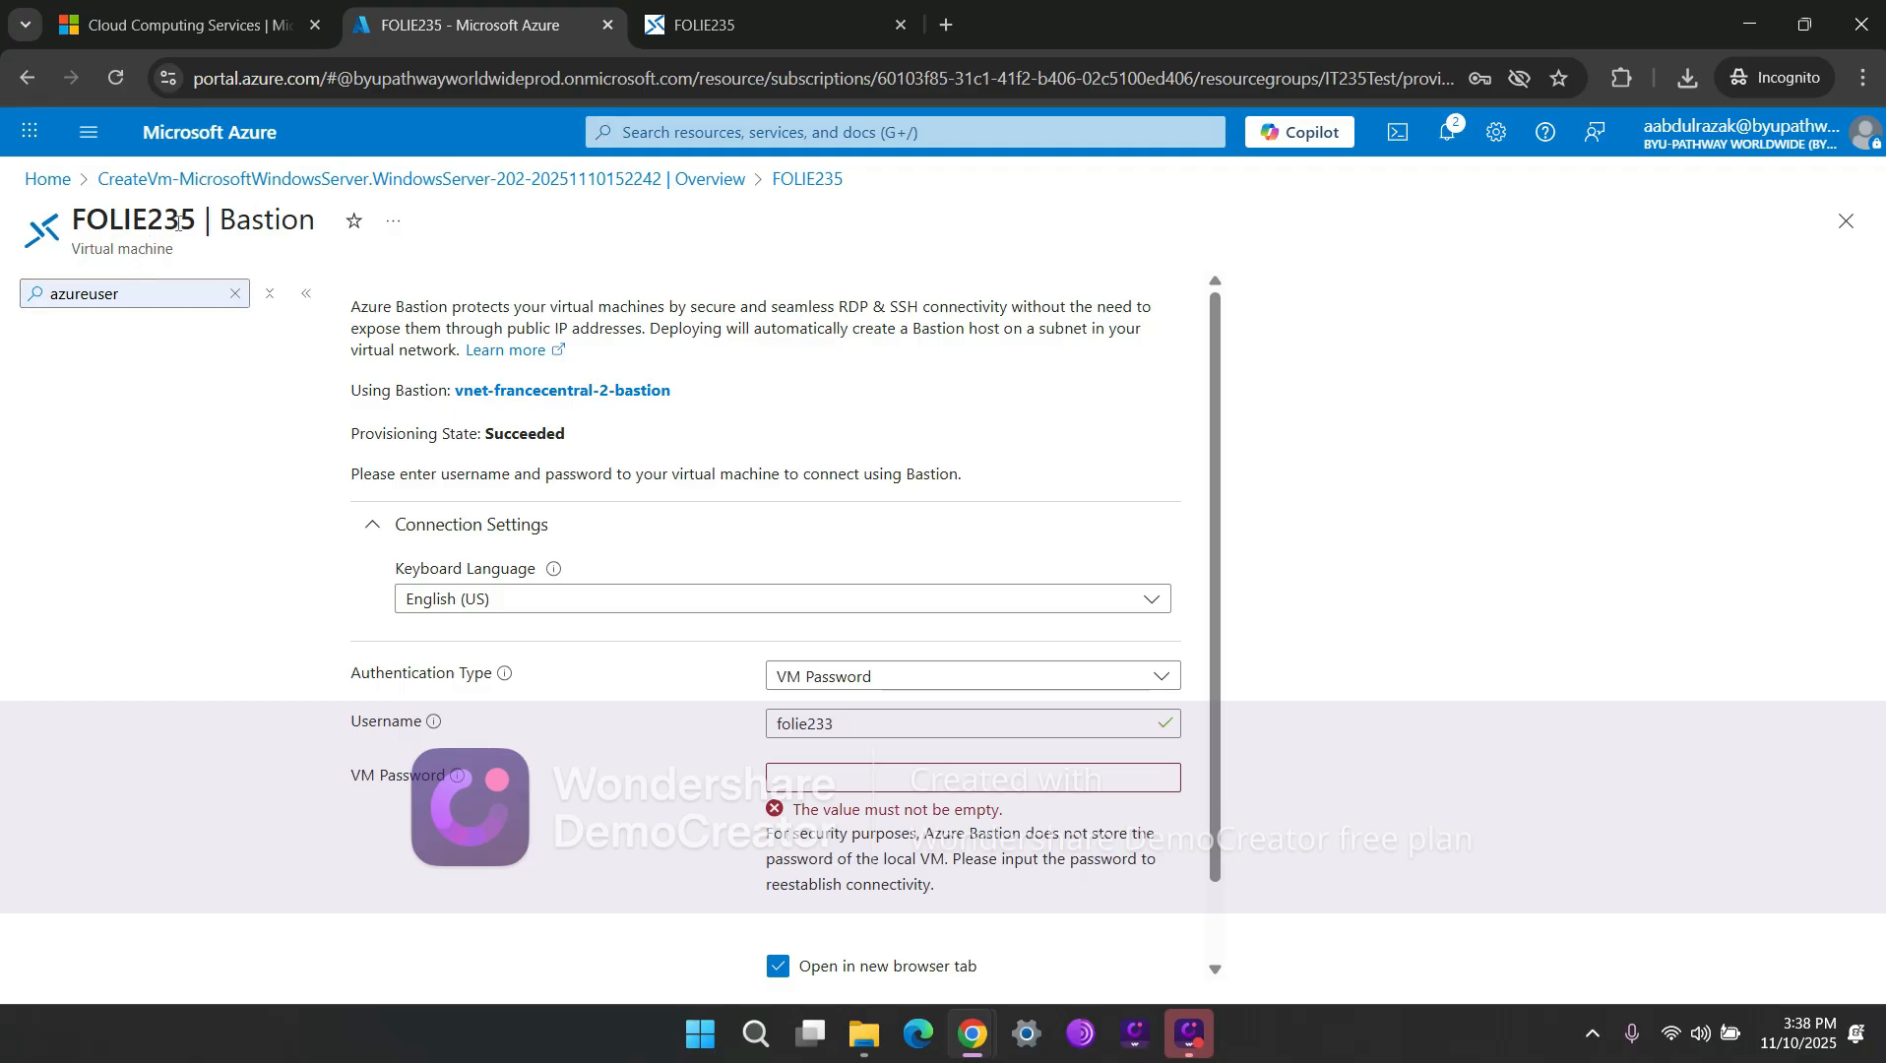
- Close the Bastion tab, open FOLIE235 from Virtual machines, and minimize Chrome to the Desktop
left_click(47, 179)
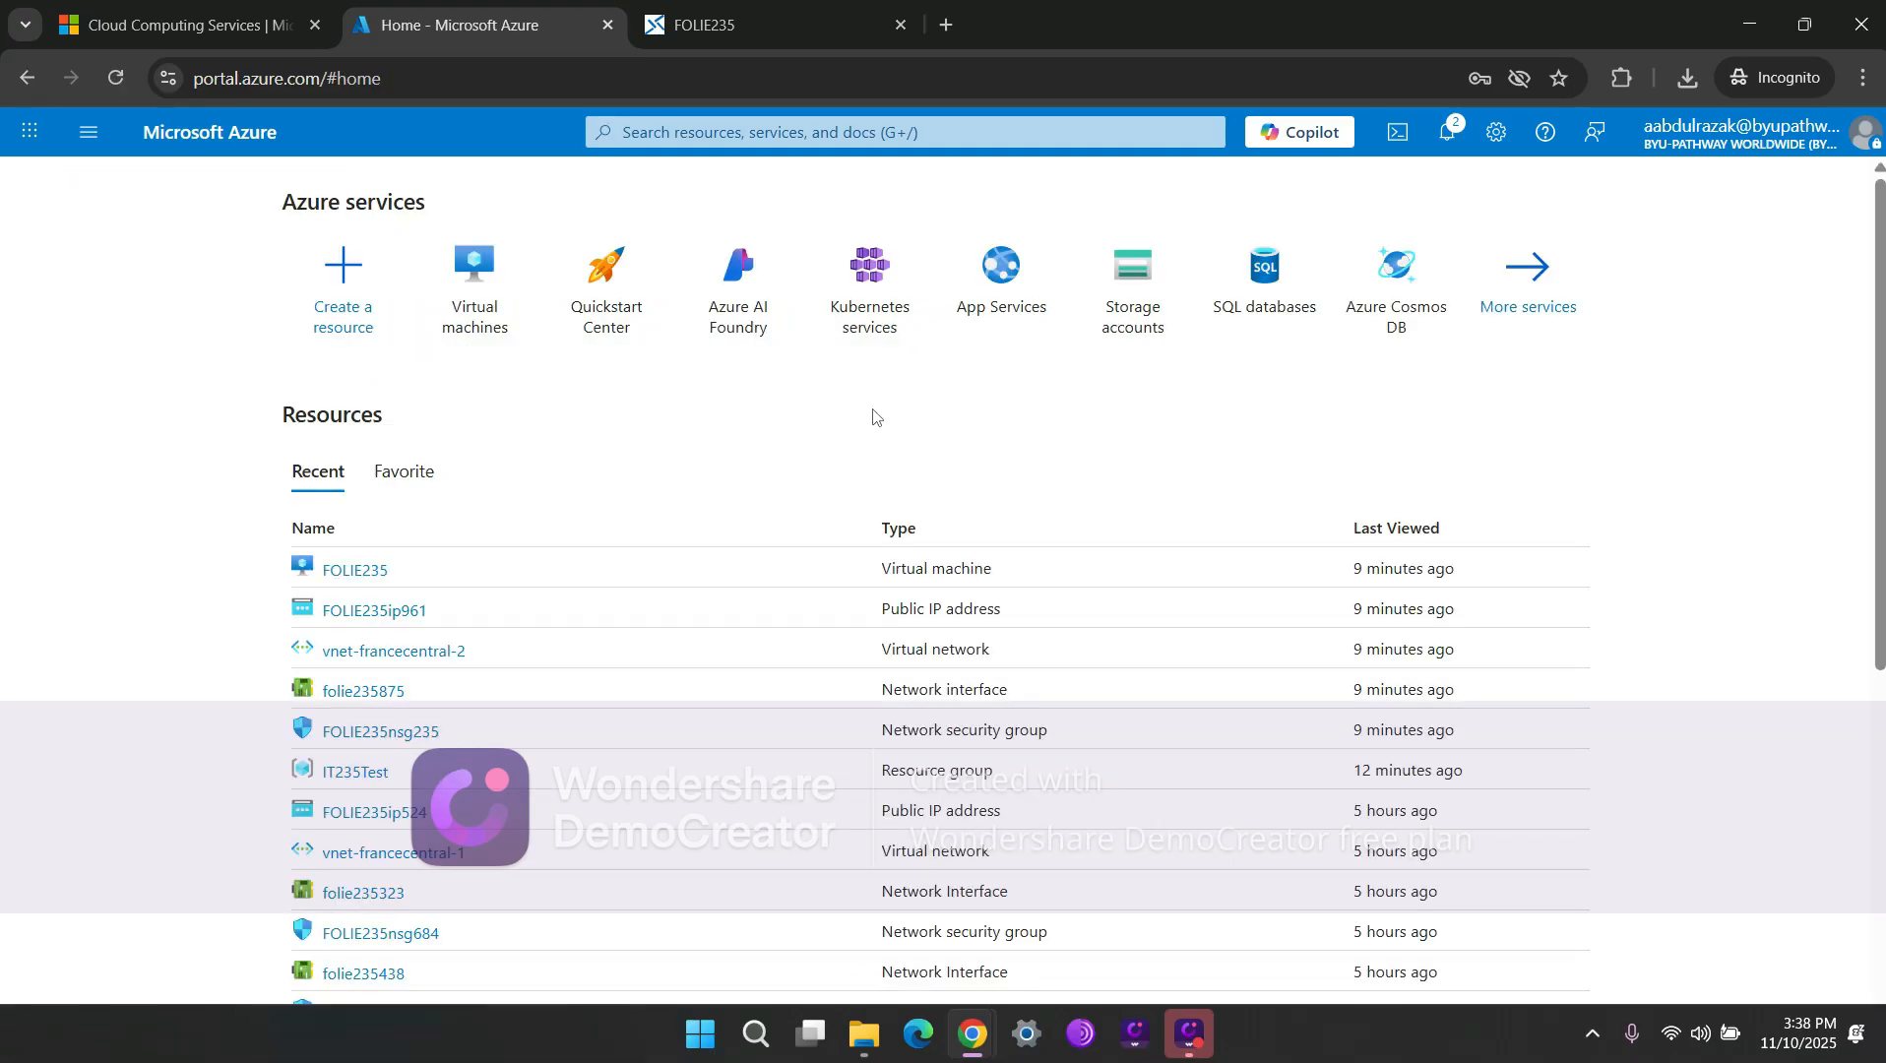
left_click(485, 307)
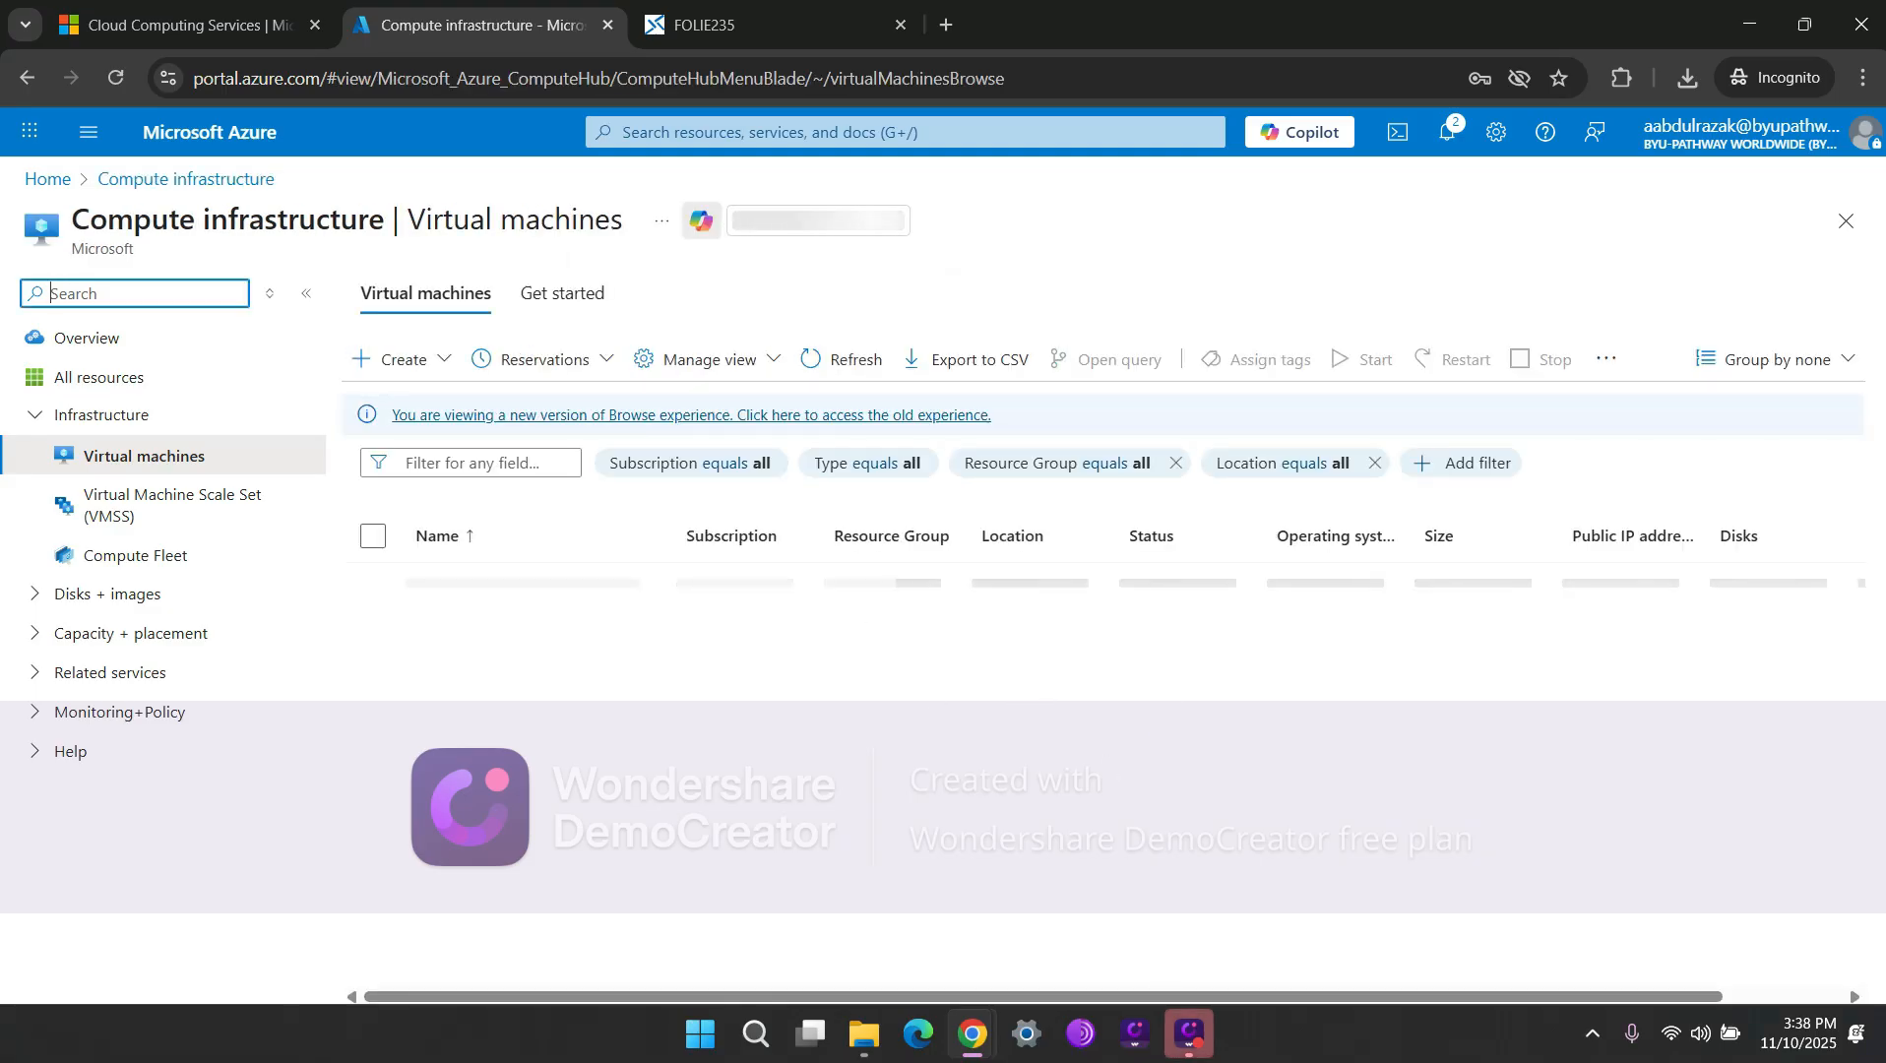
mouse_move(1199, 1043)
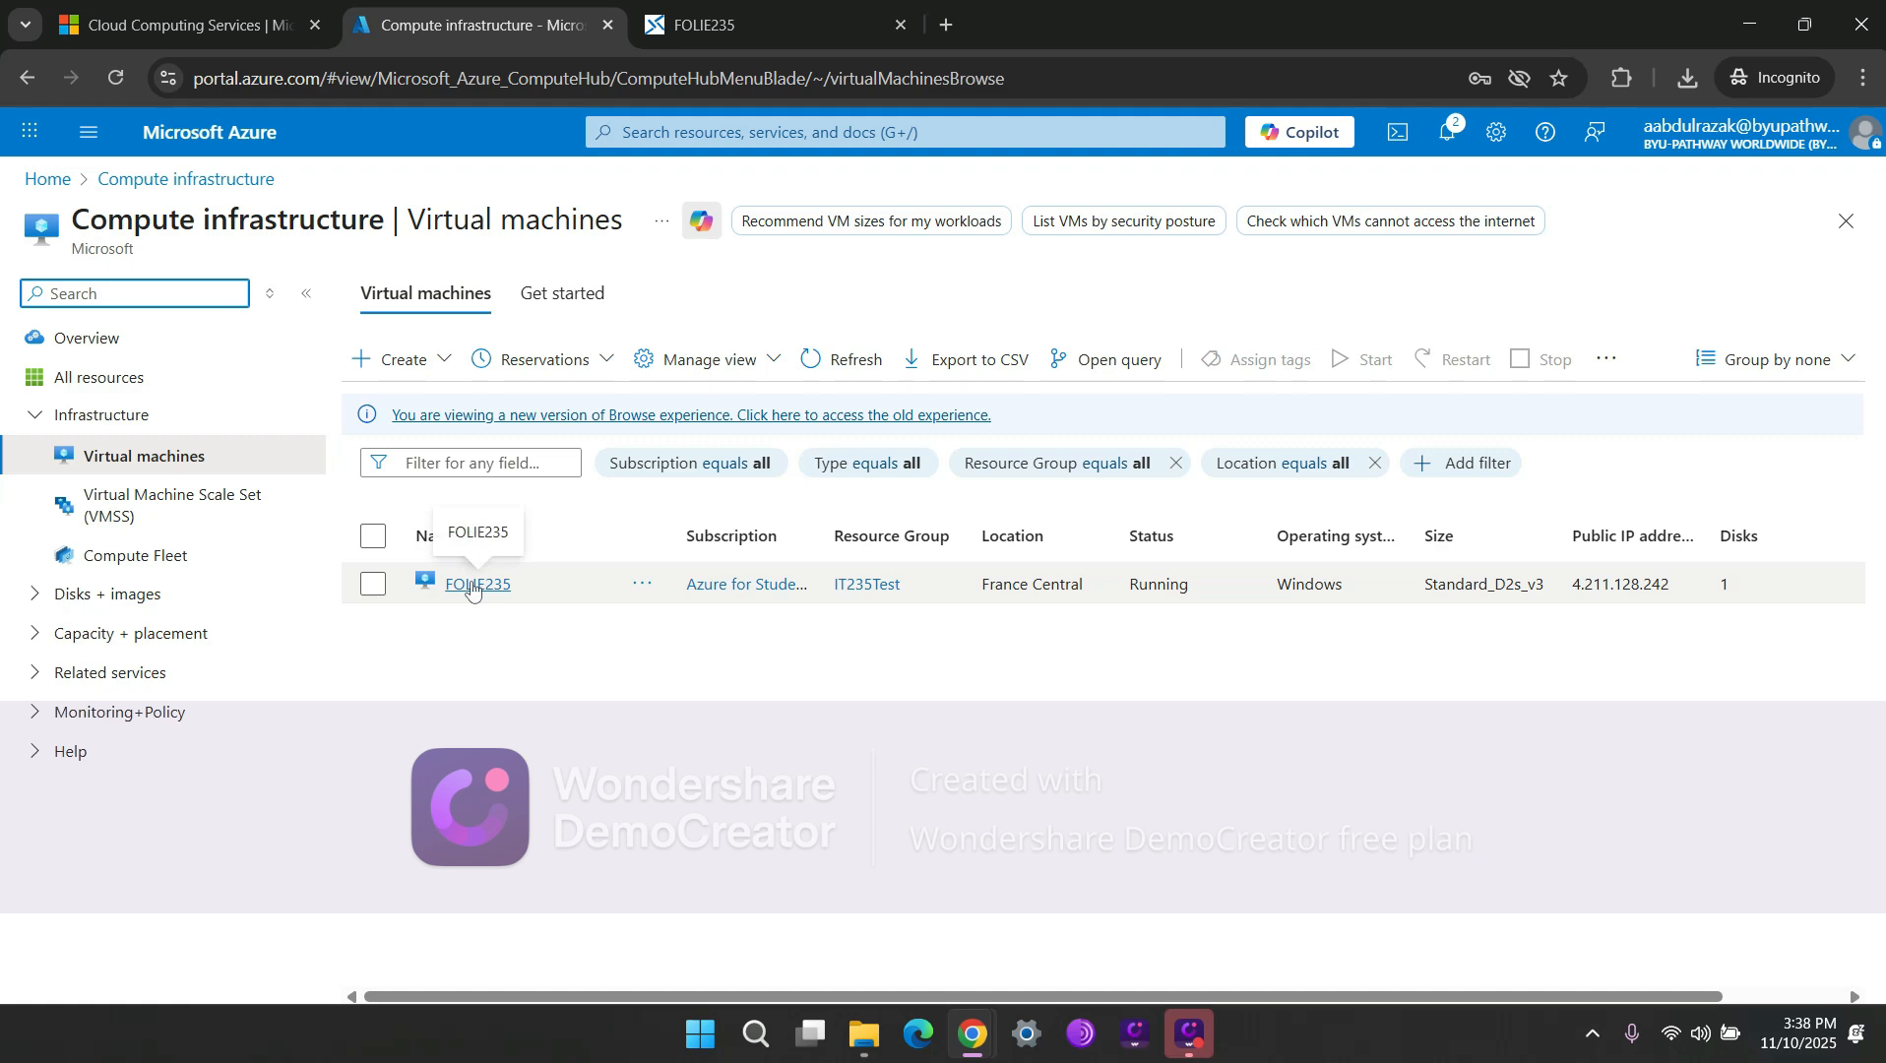
left_click(876, 36)
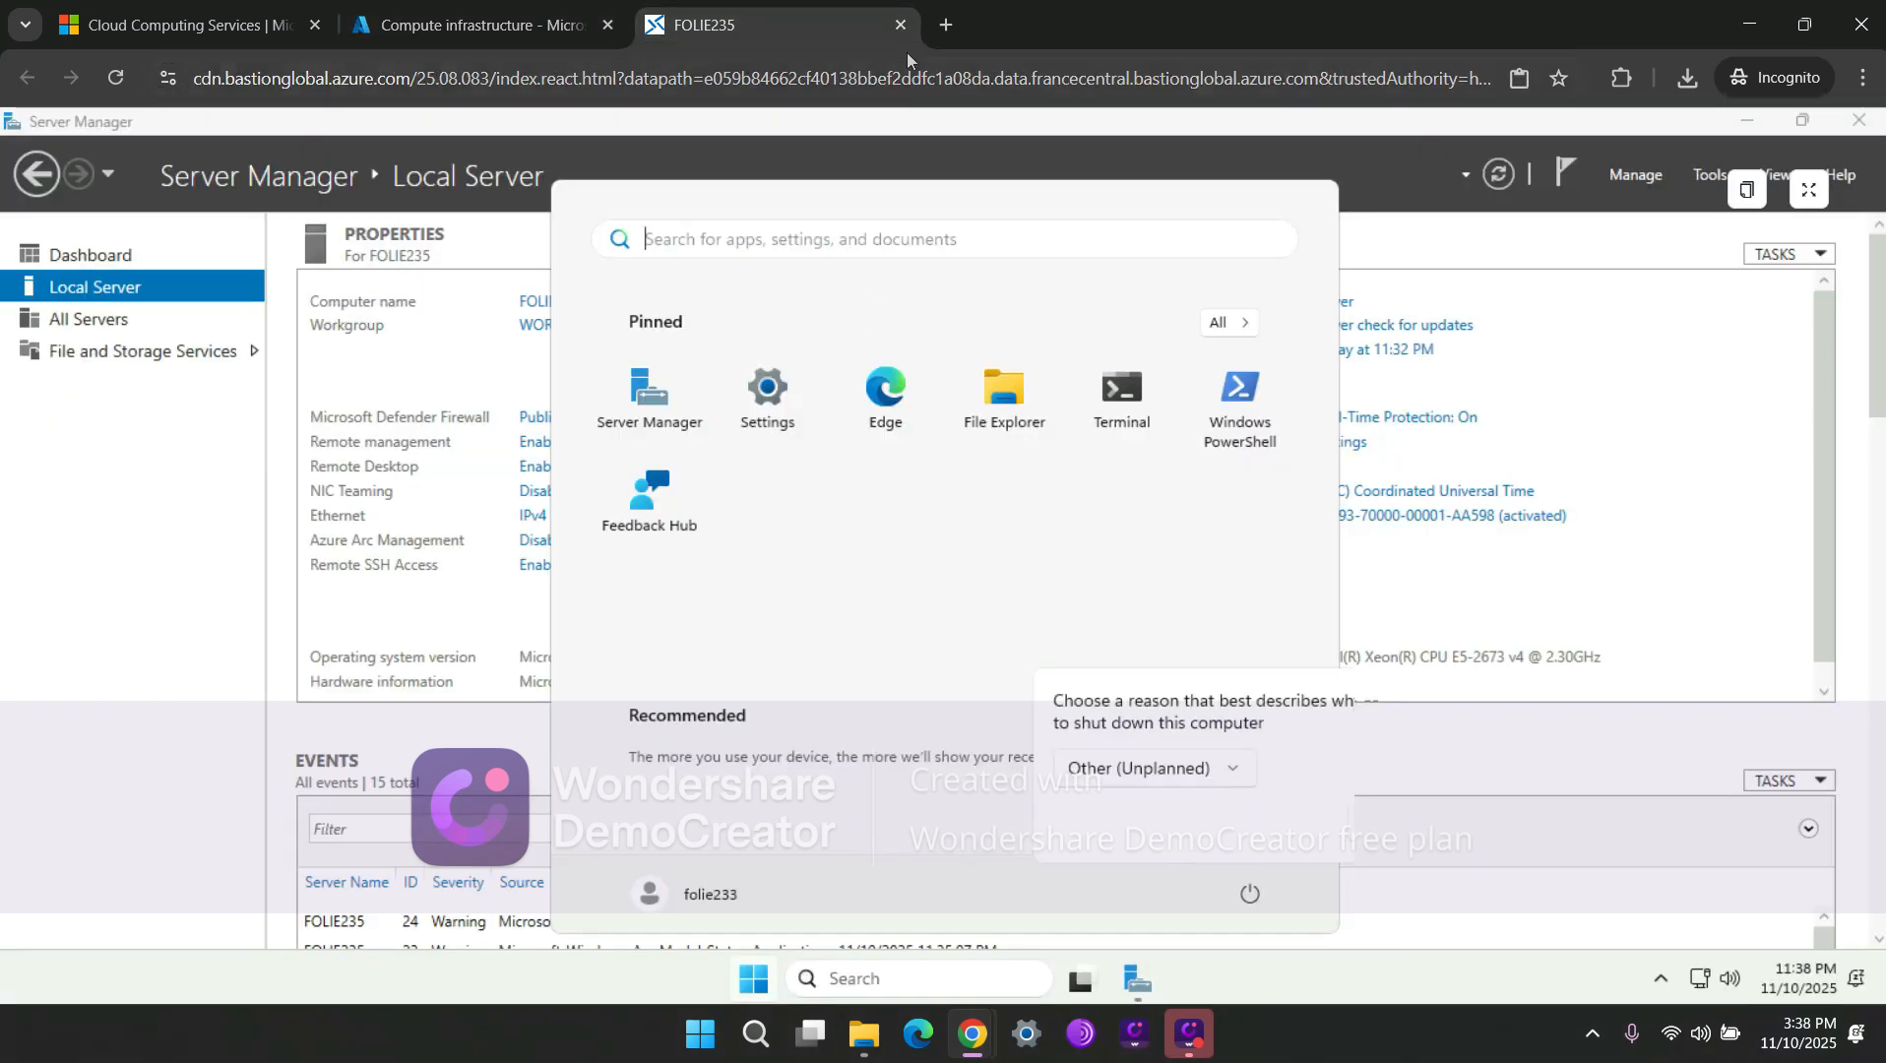
left_click(900, 24)
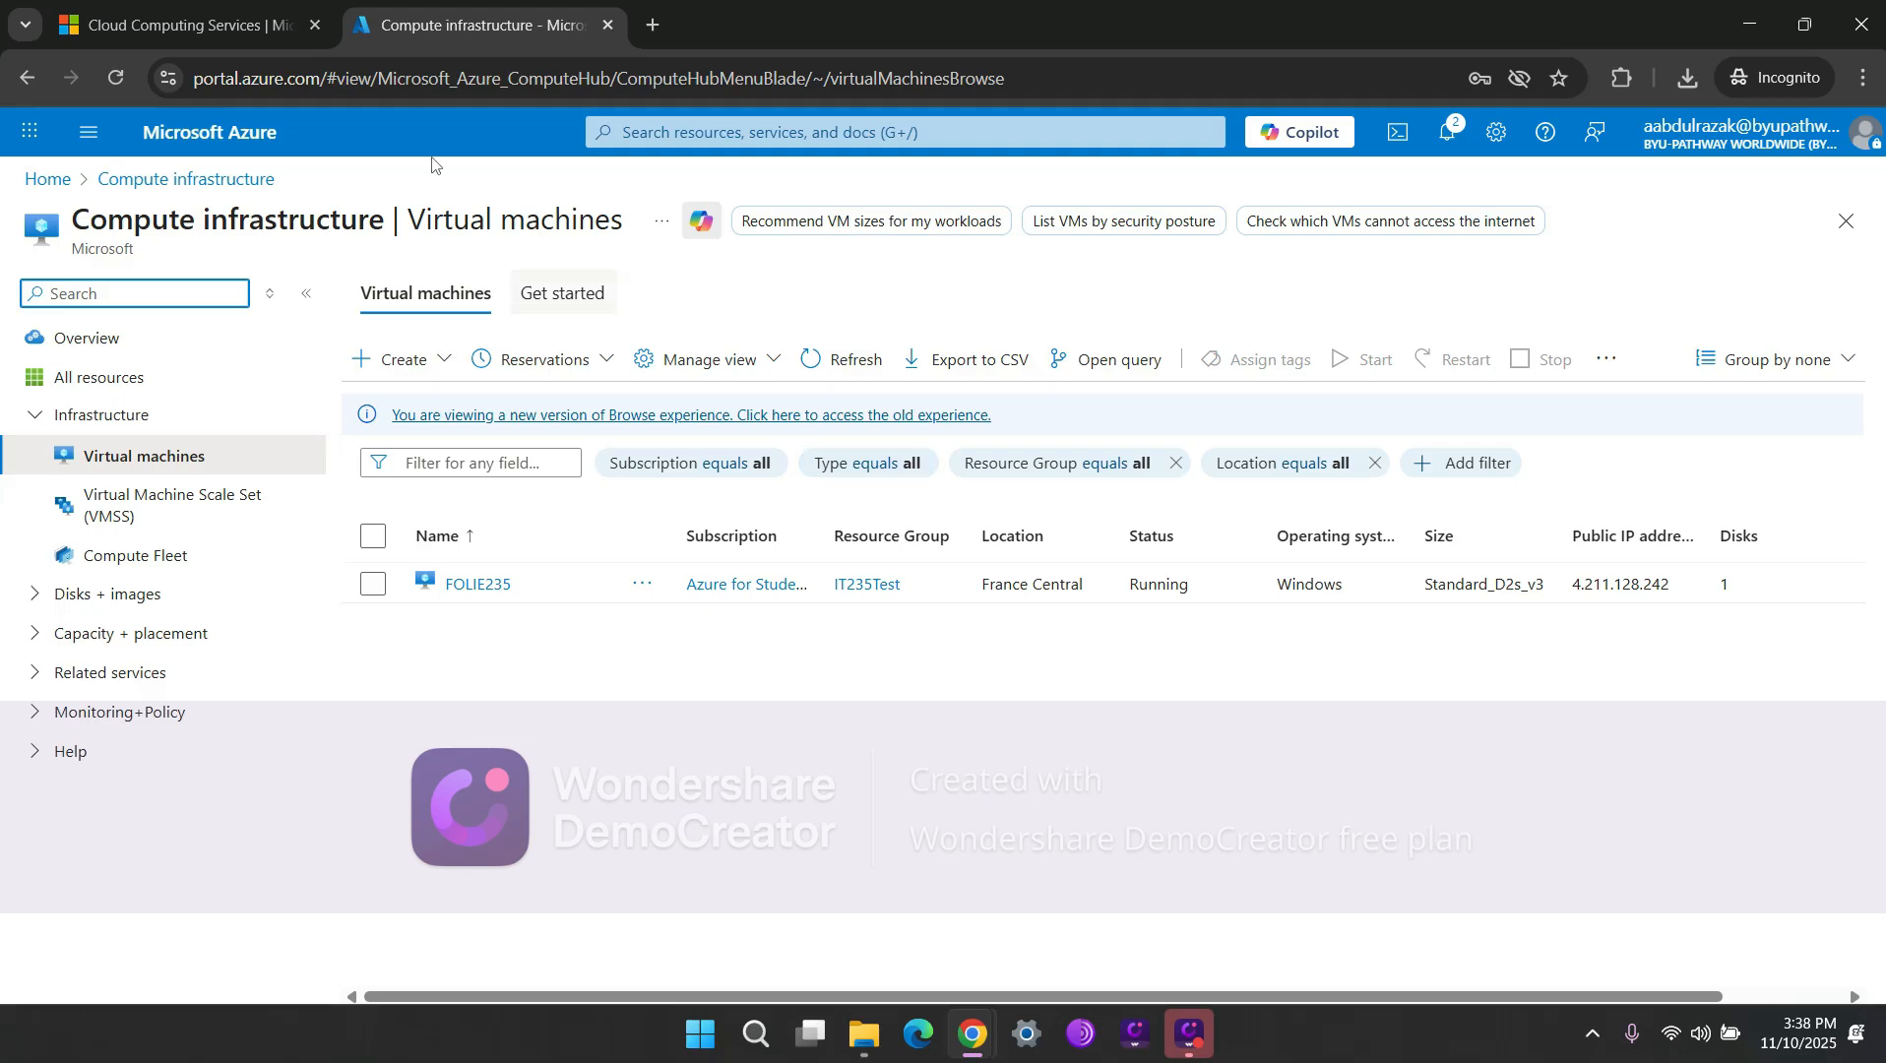
left_click(479, 585)
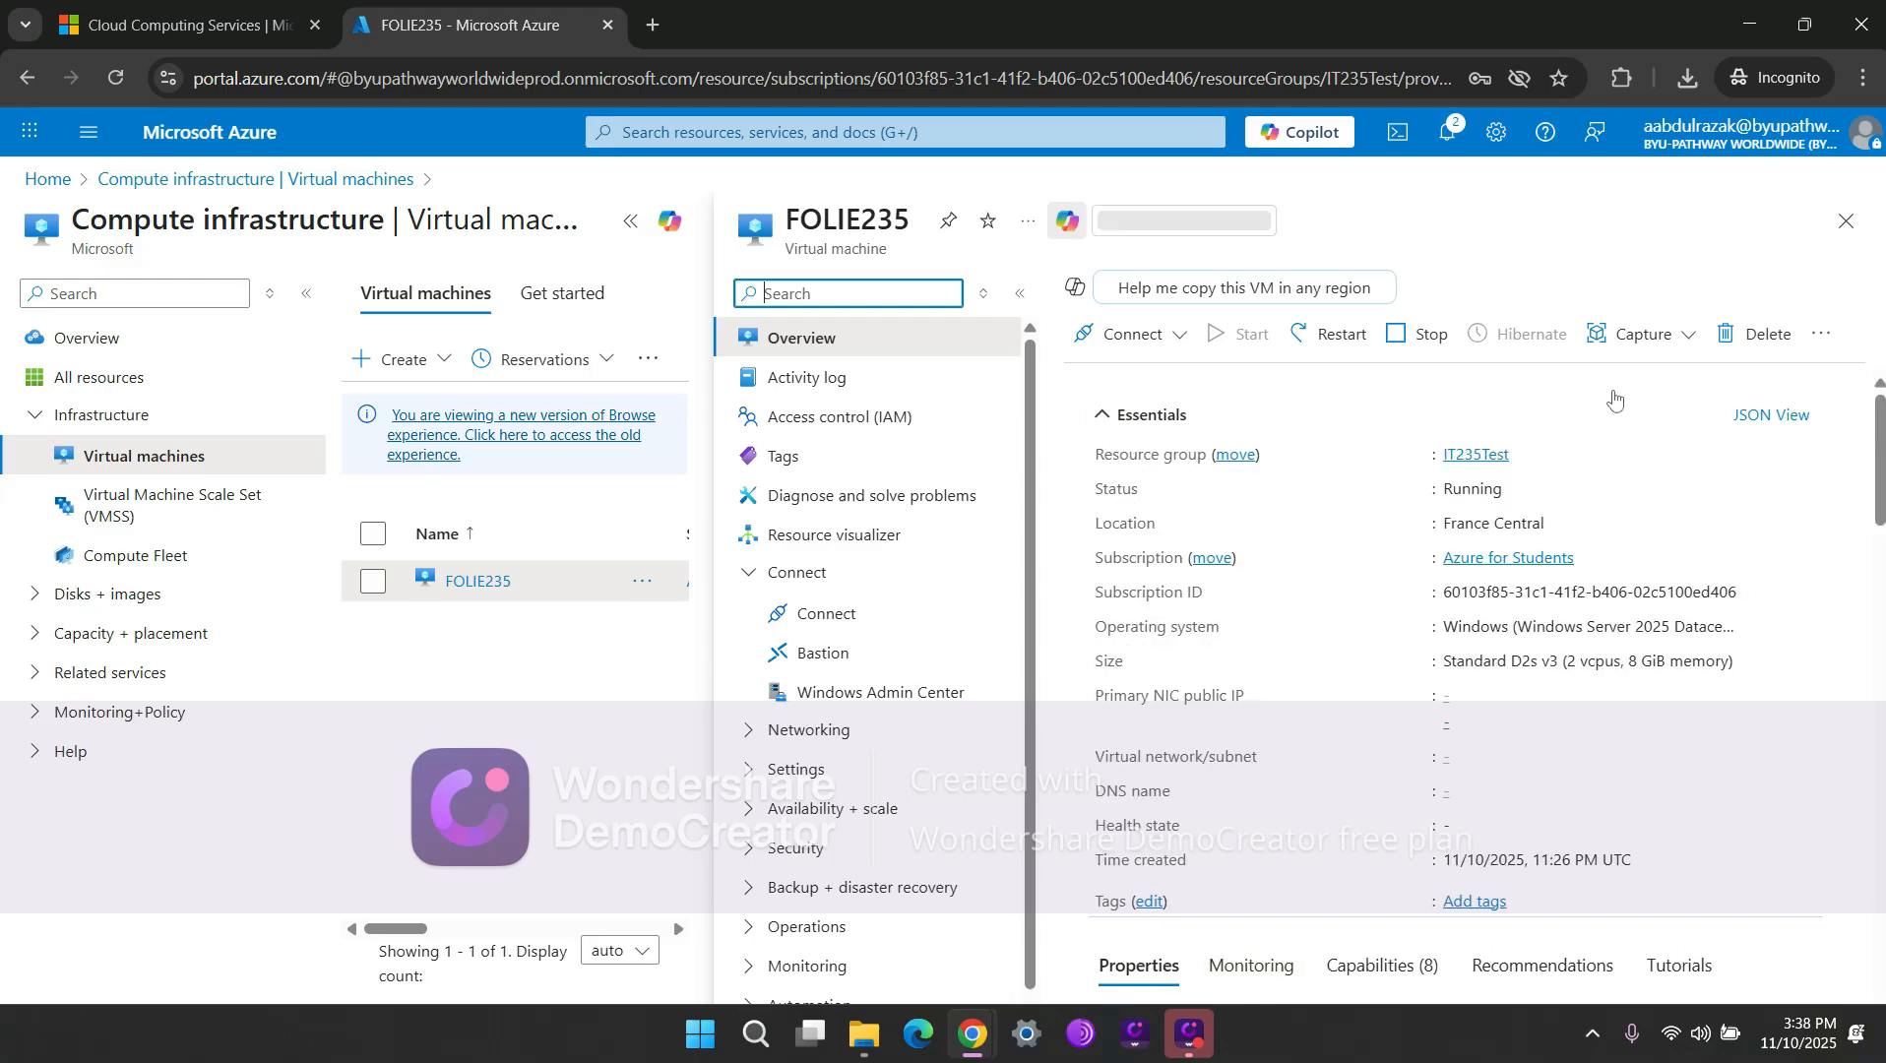
left_click(1748, 27)
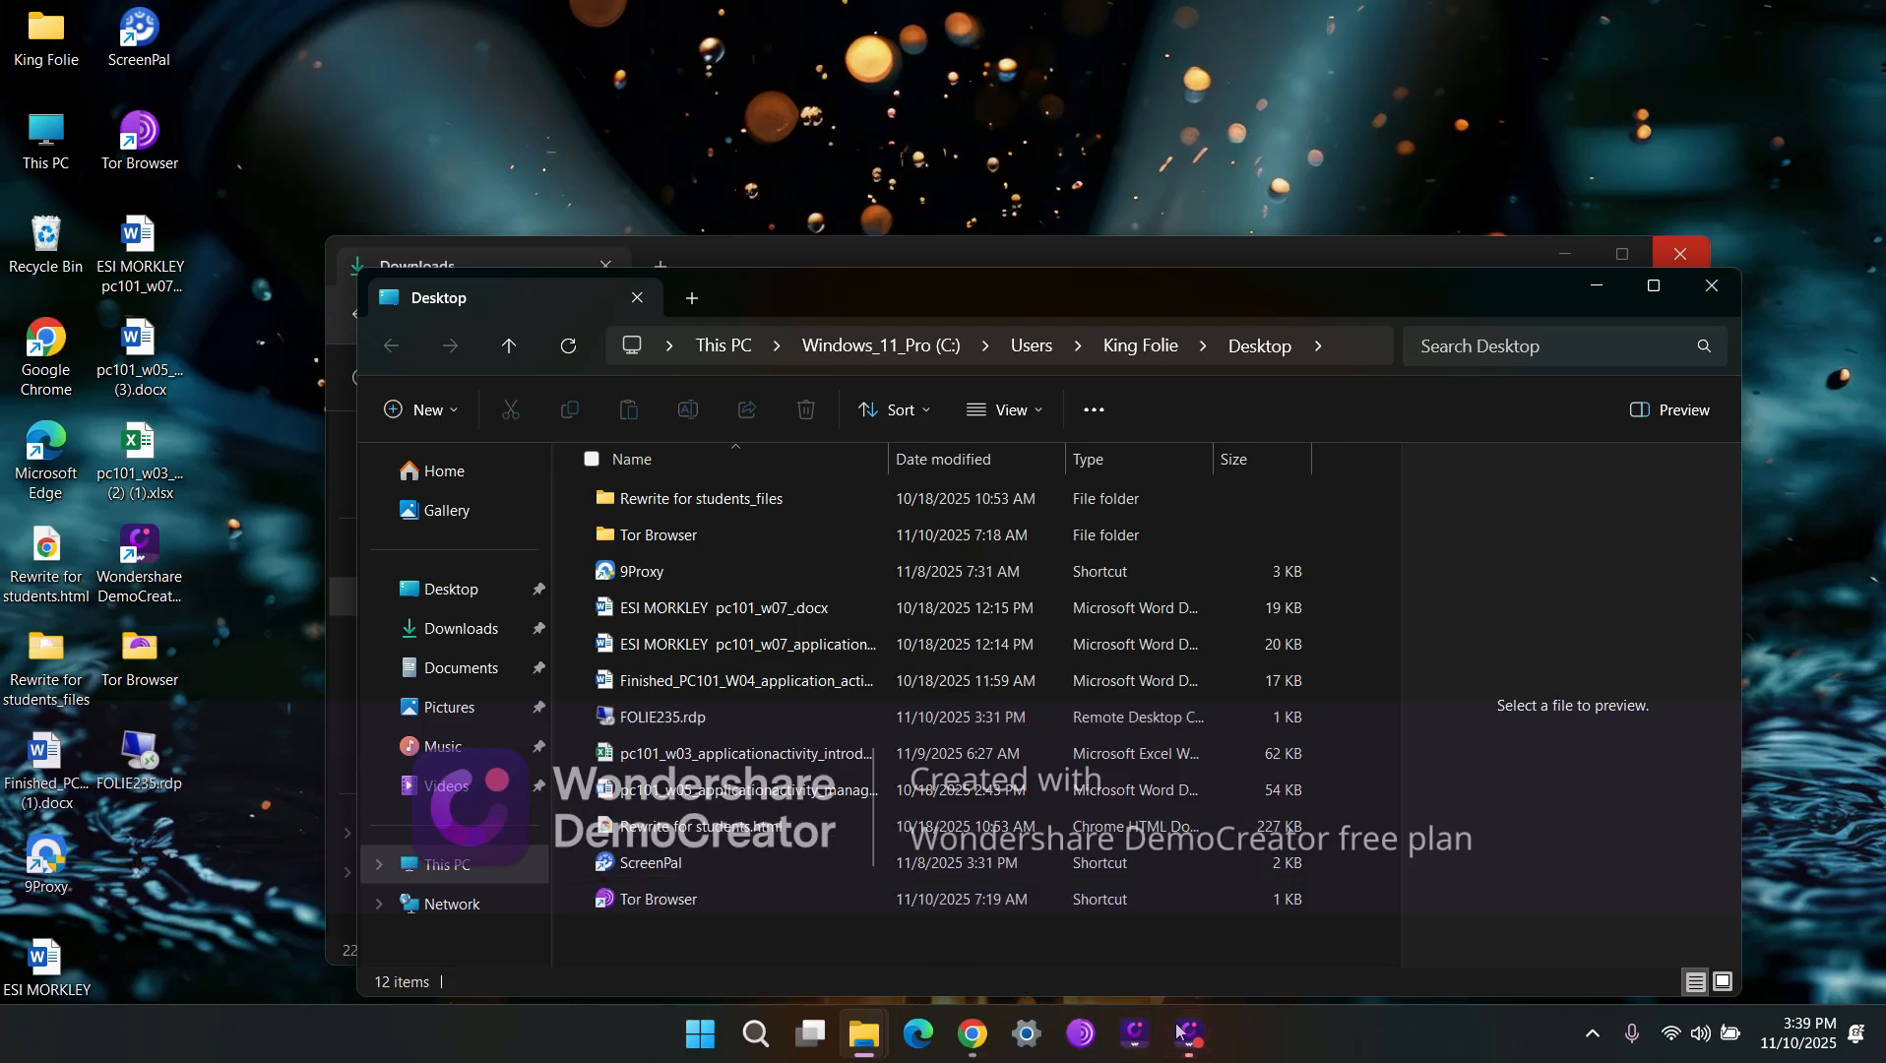
- Open FOLIE235.rdp, enter and remember the password, and trust the certificate to reach 4.211.128.242
left_click(716, 723)
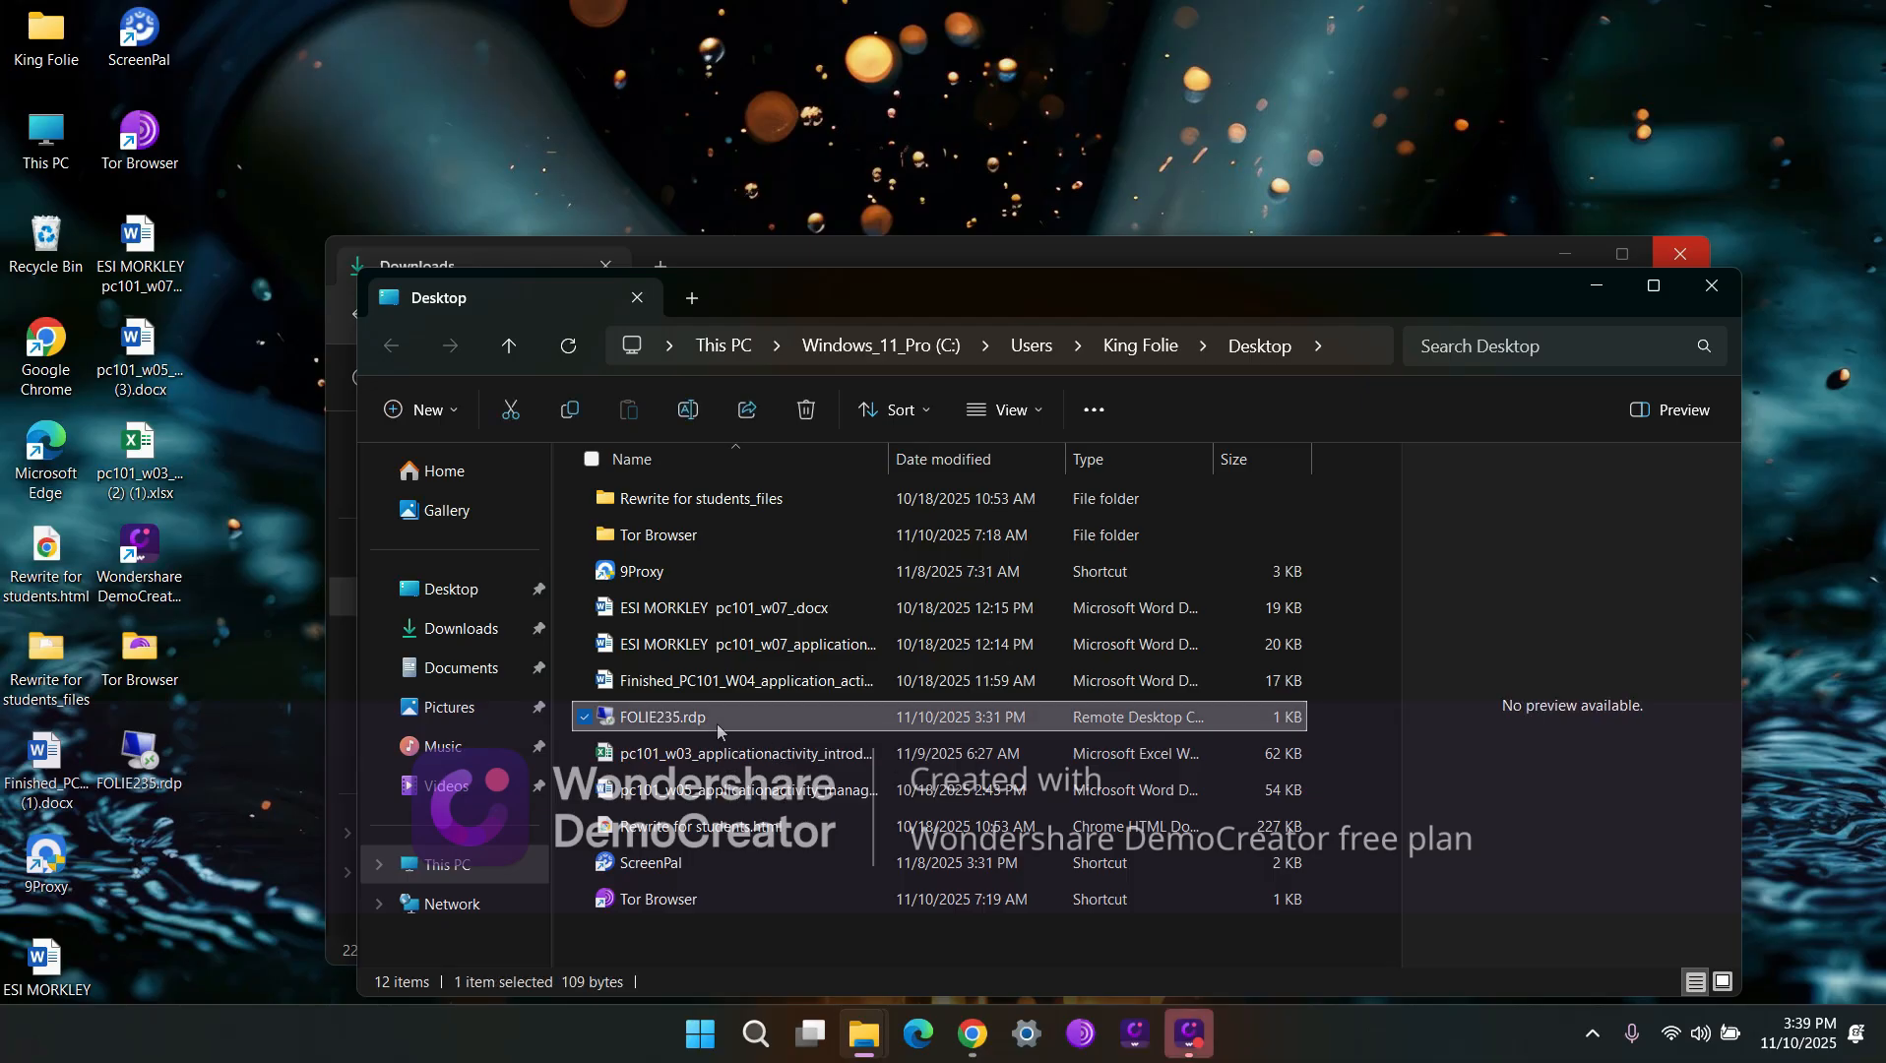
double_click(1285, 716)
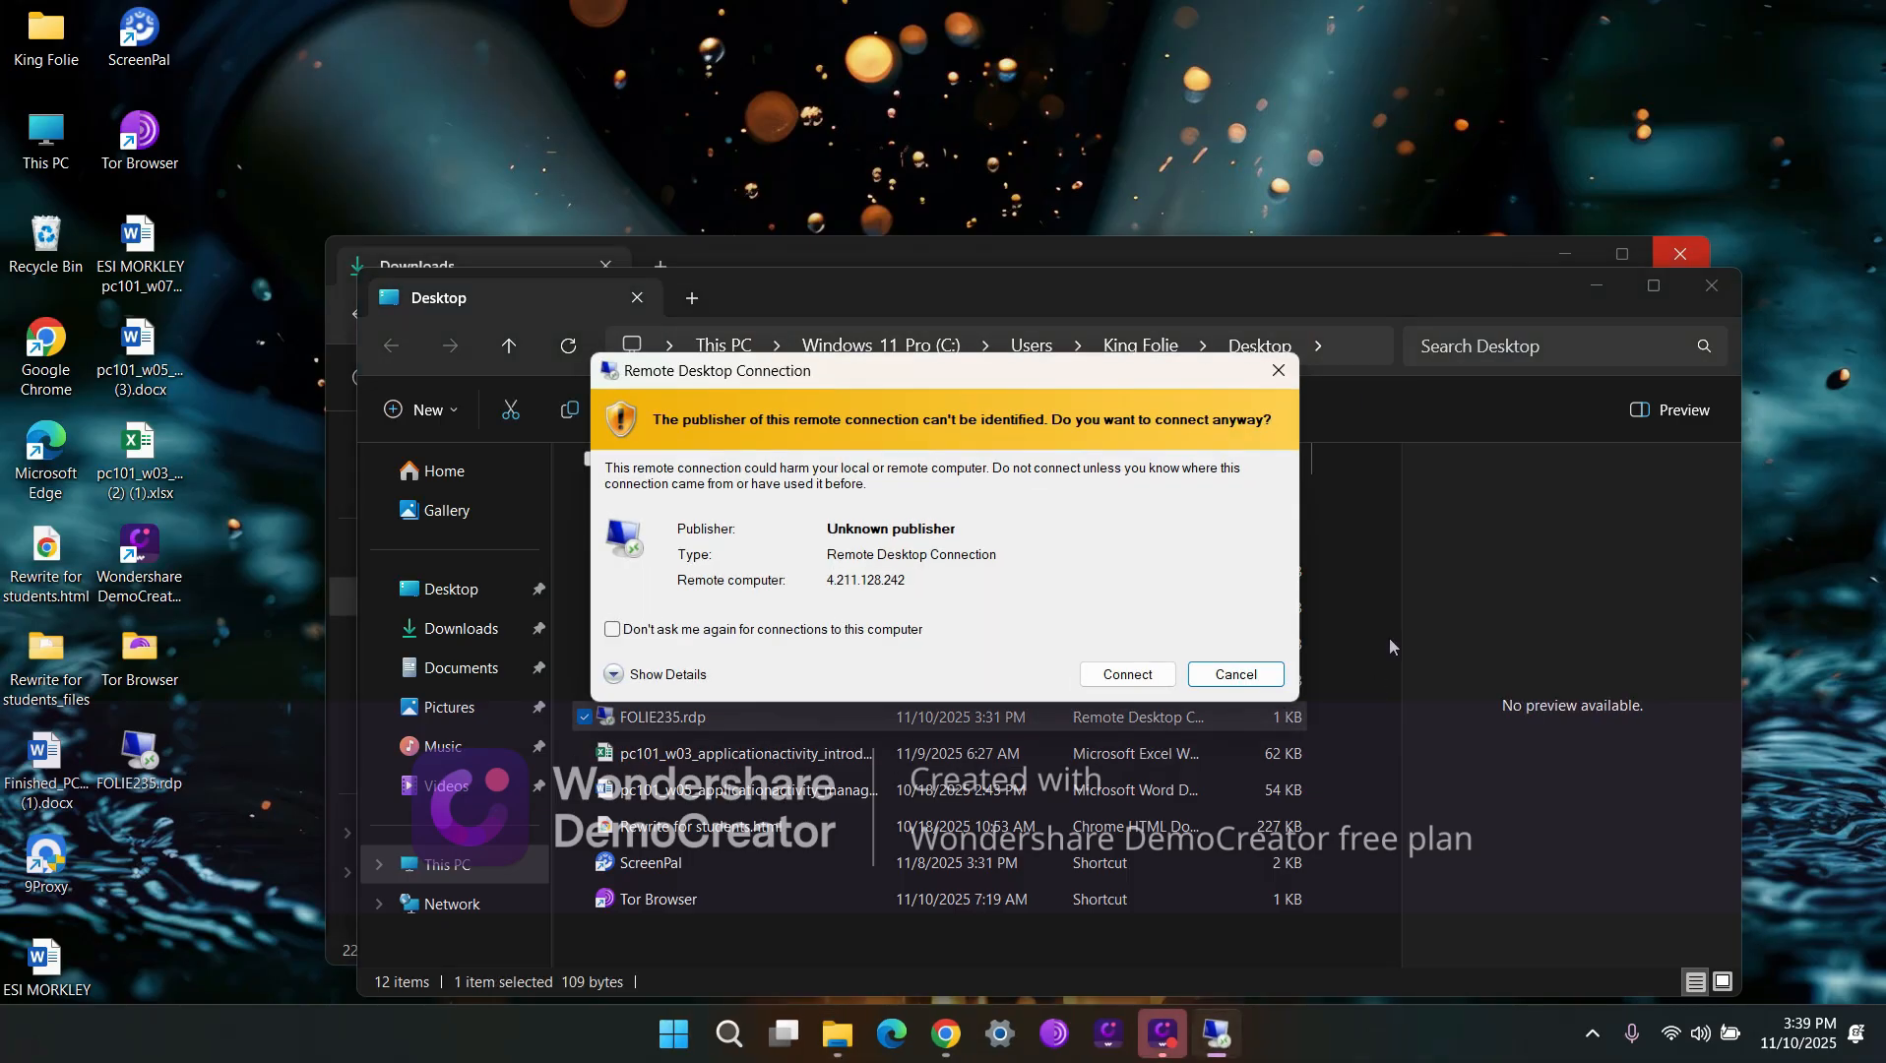
left_click(1105, 681)
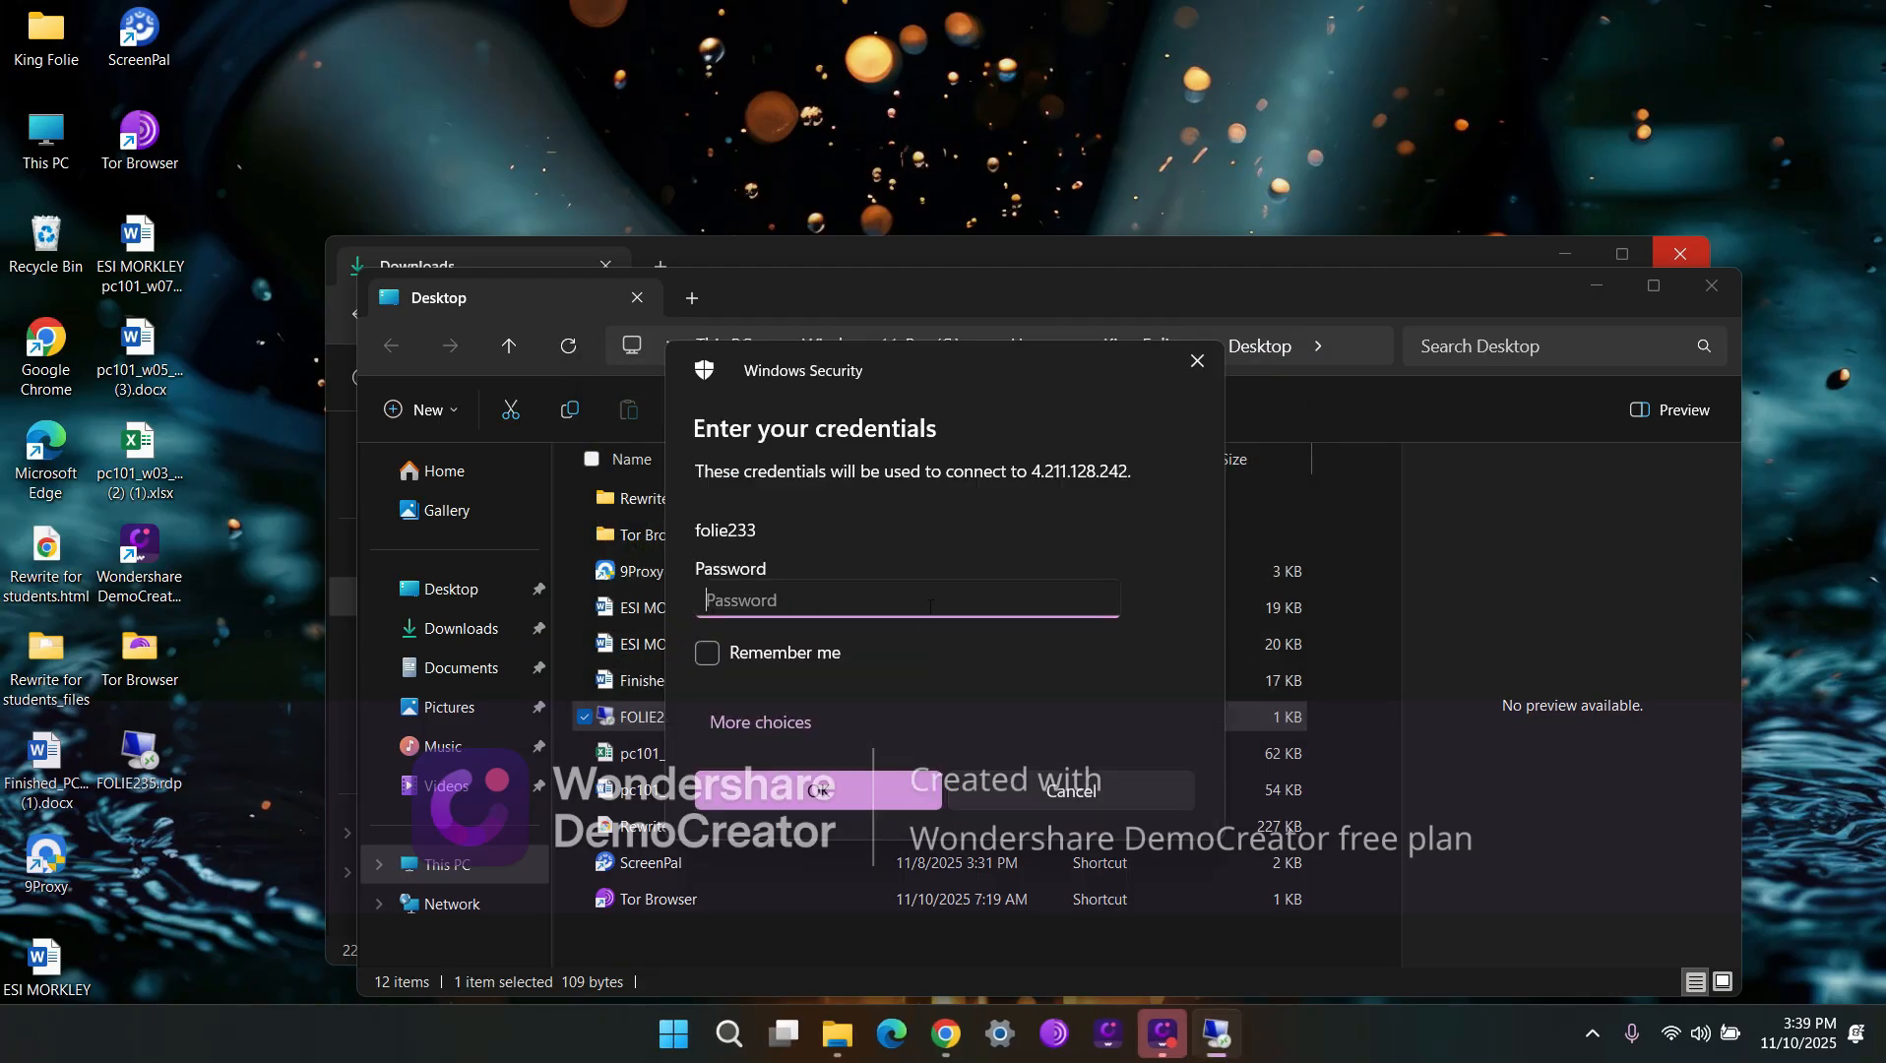
type("••••")
left_click(858, 806)
left_click(831, 654)
left_click(857, 794)
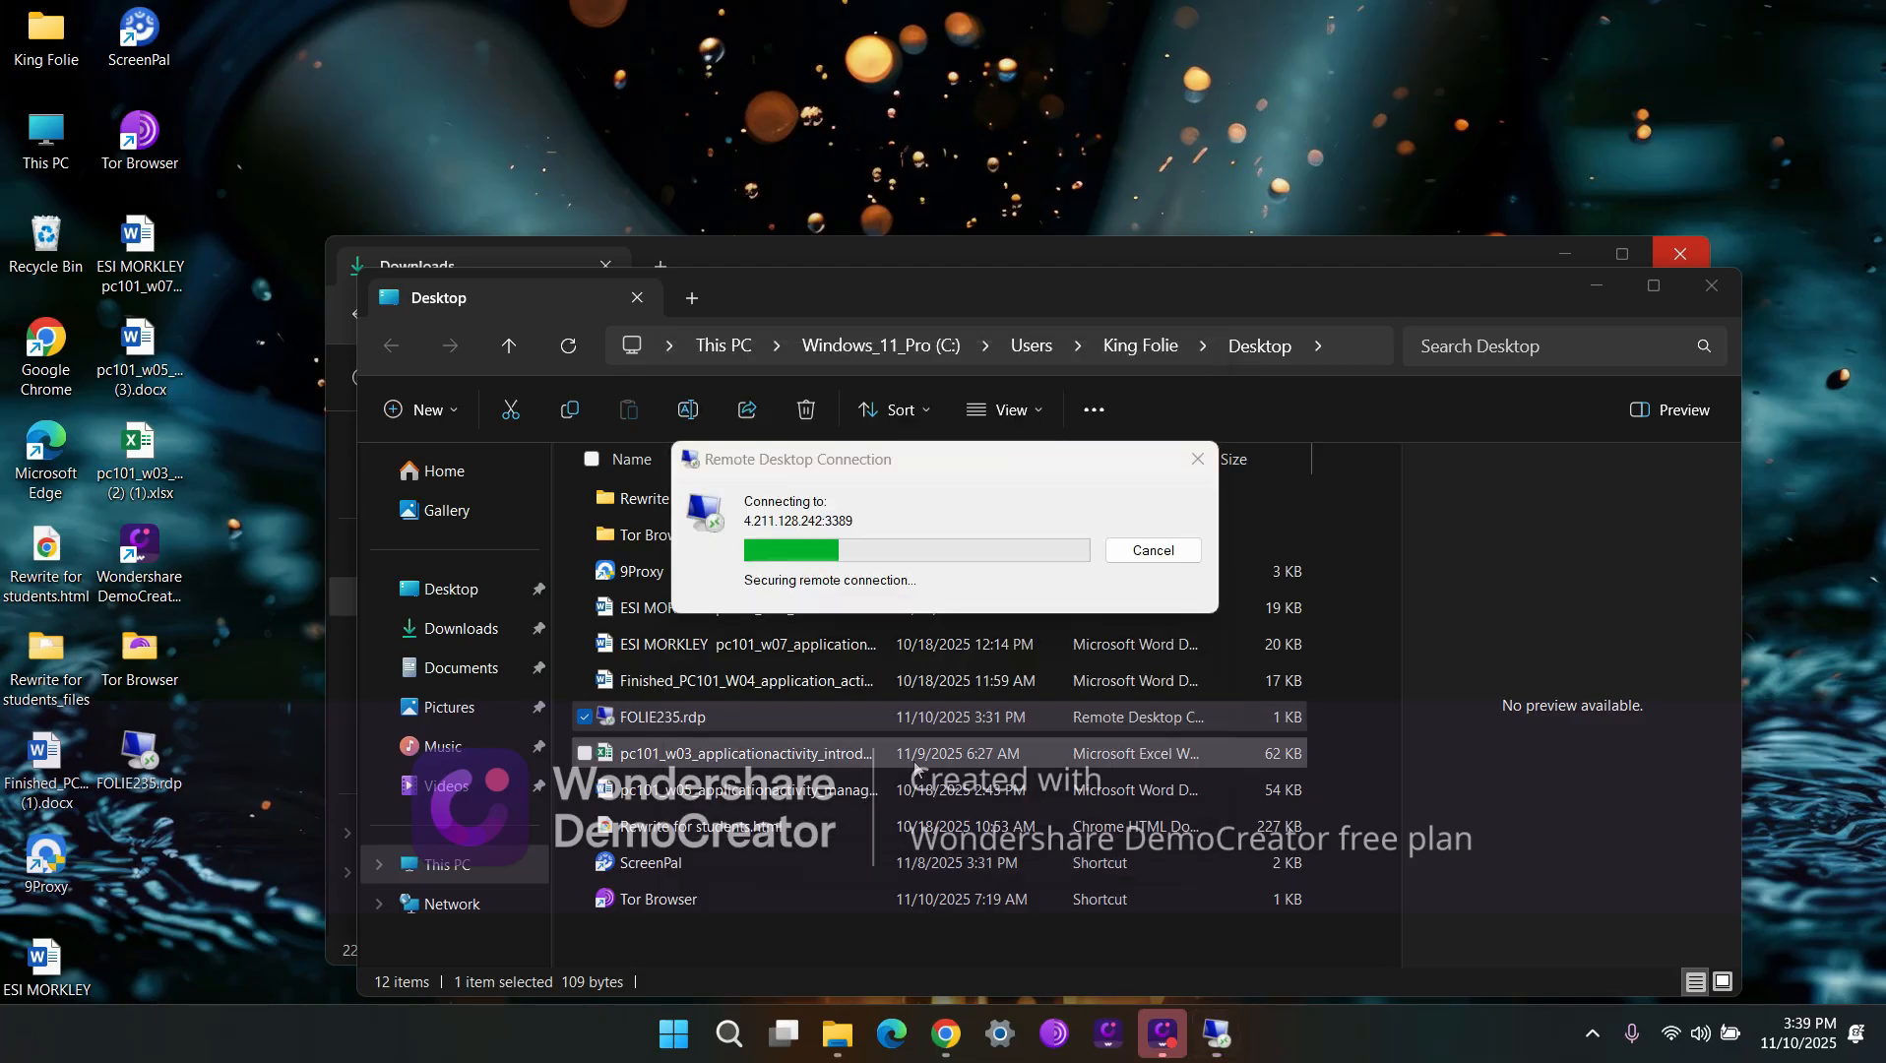
left_click(1028, 739)
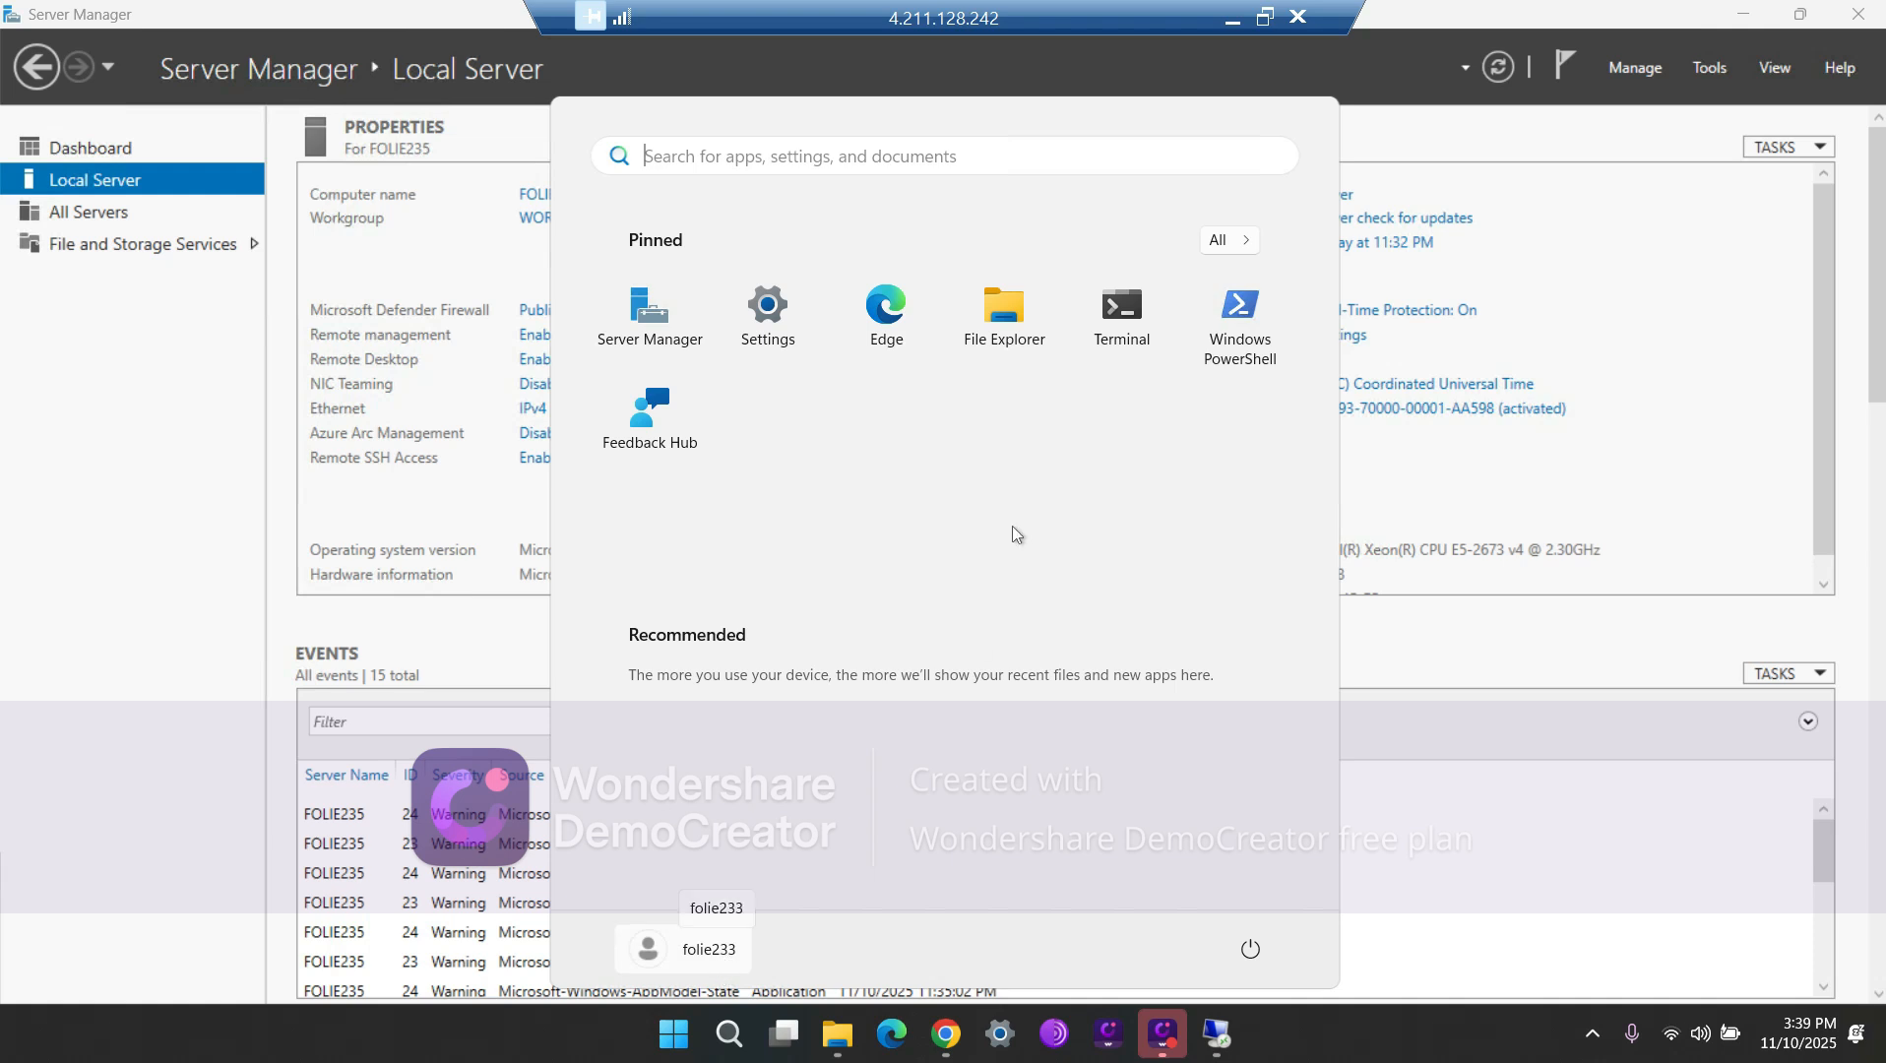
left_click(1025, 325)
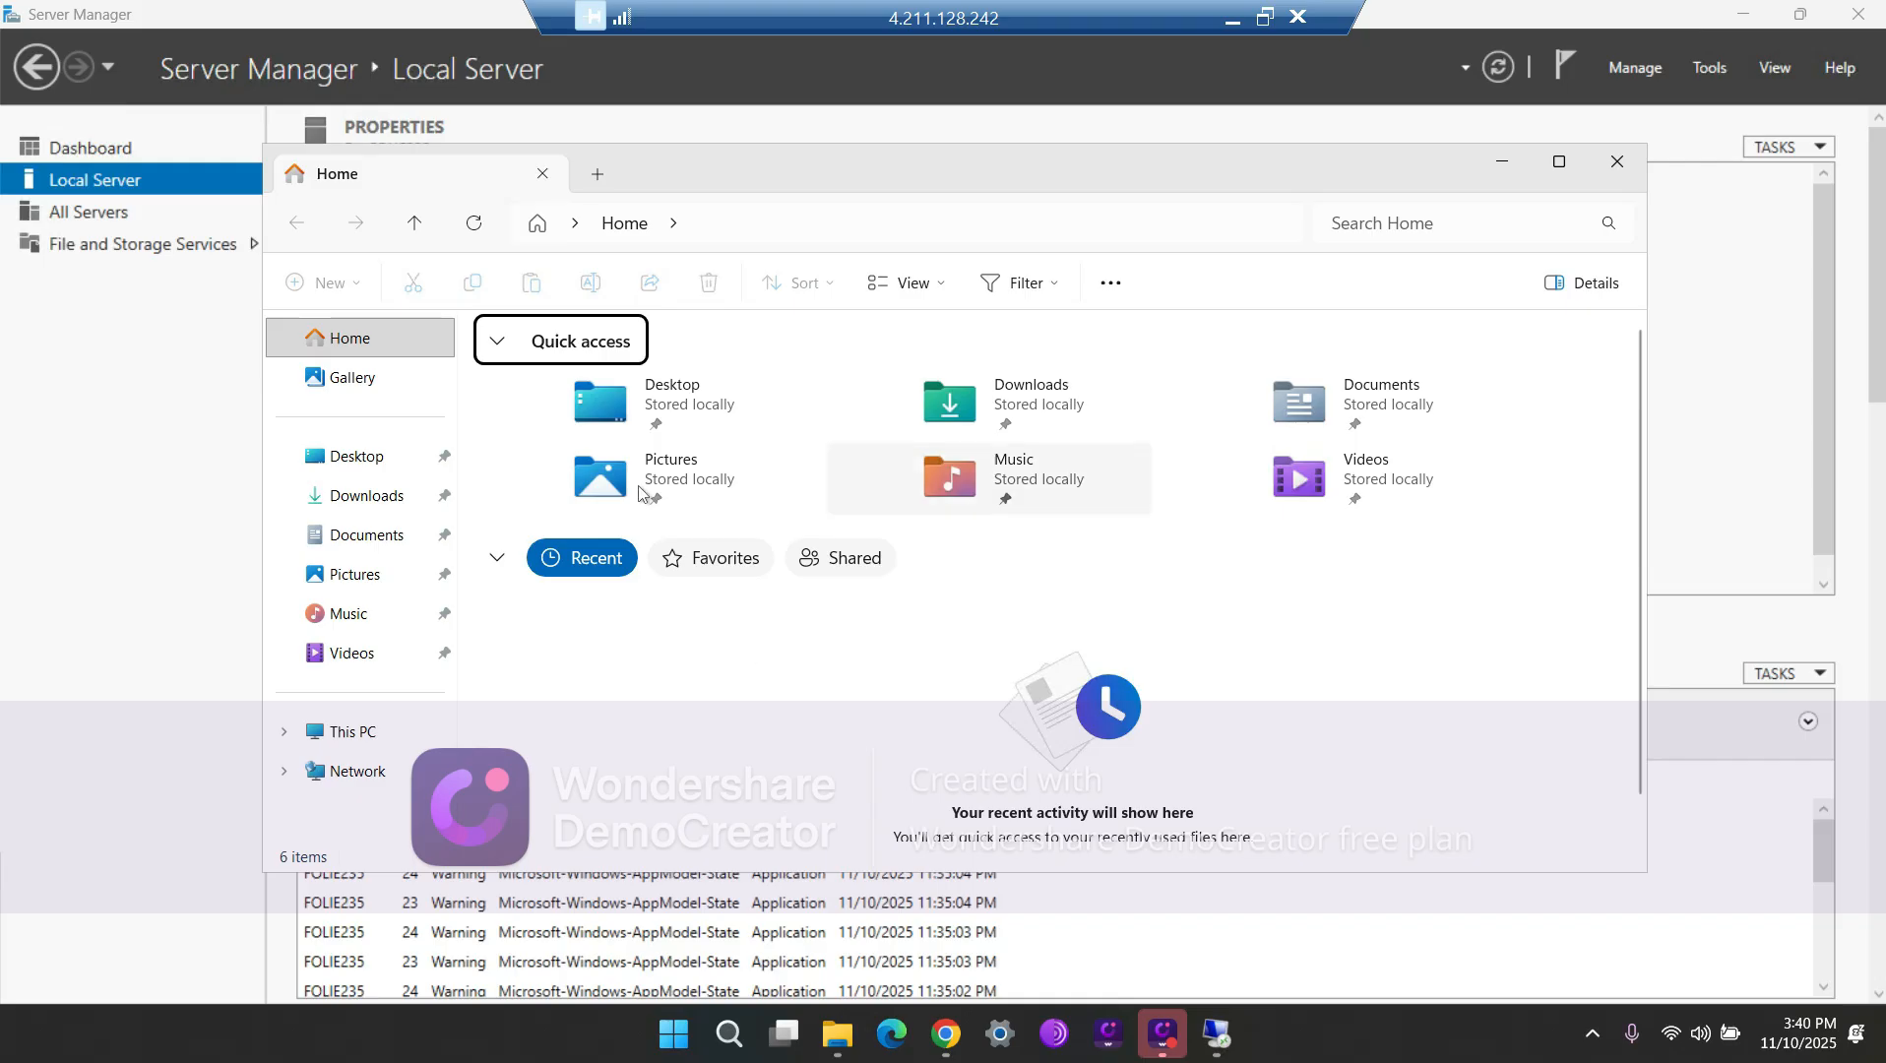
right_click(357, 737)
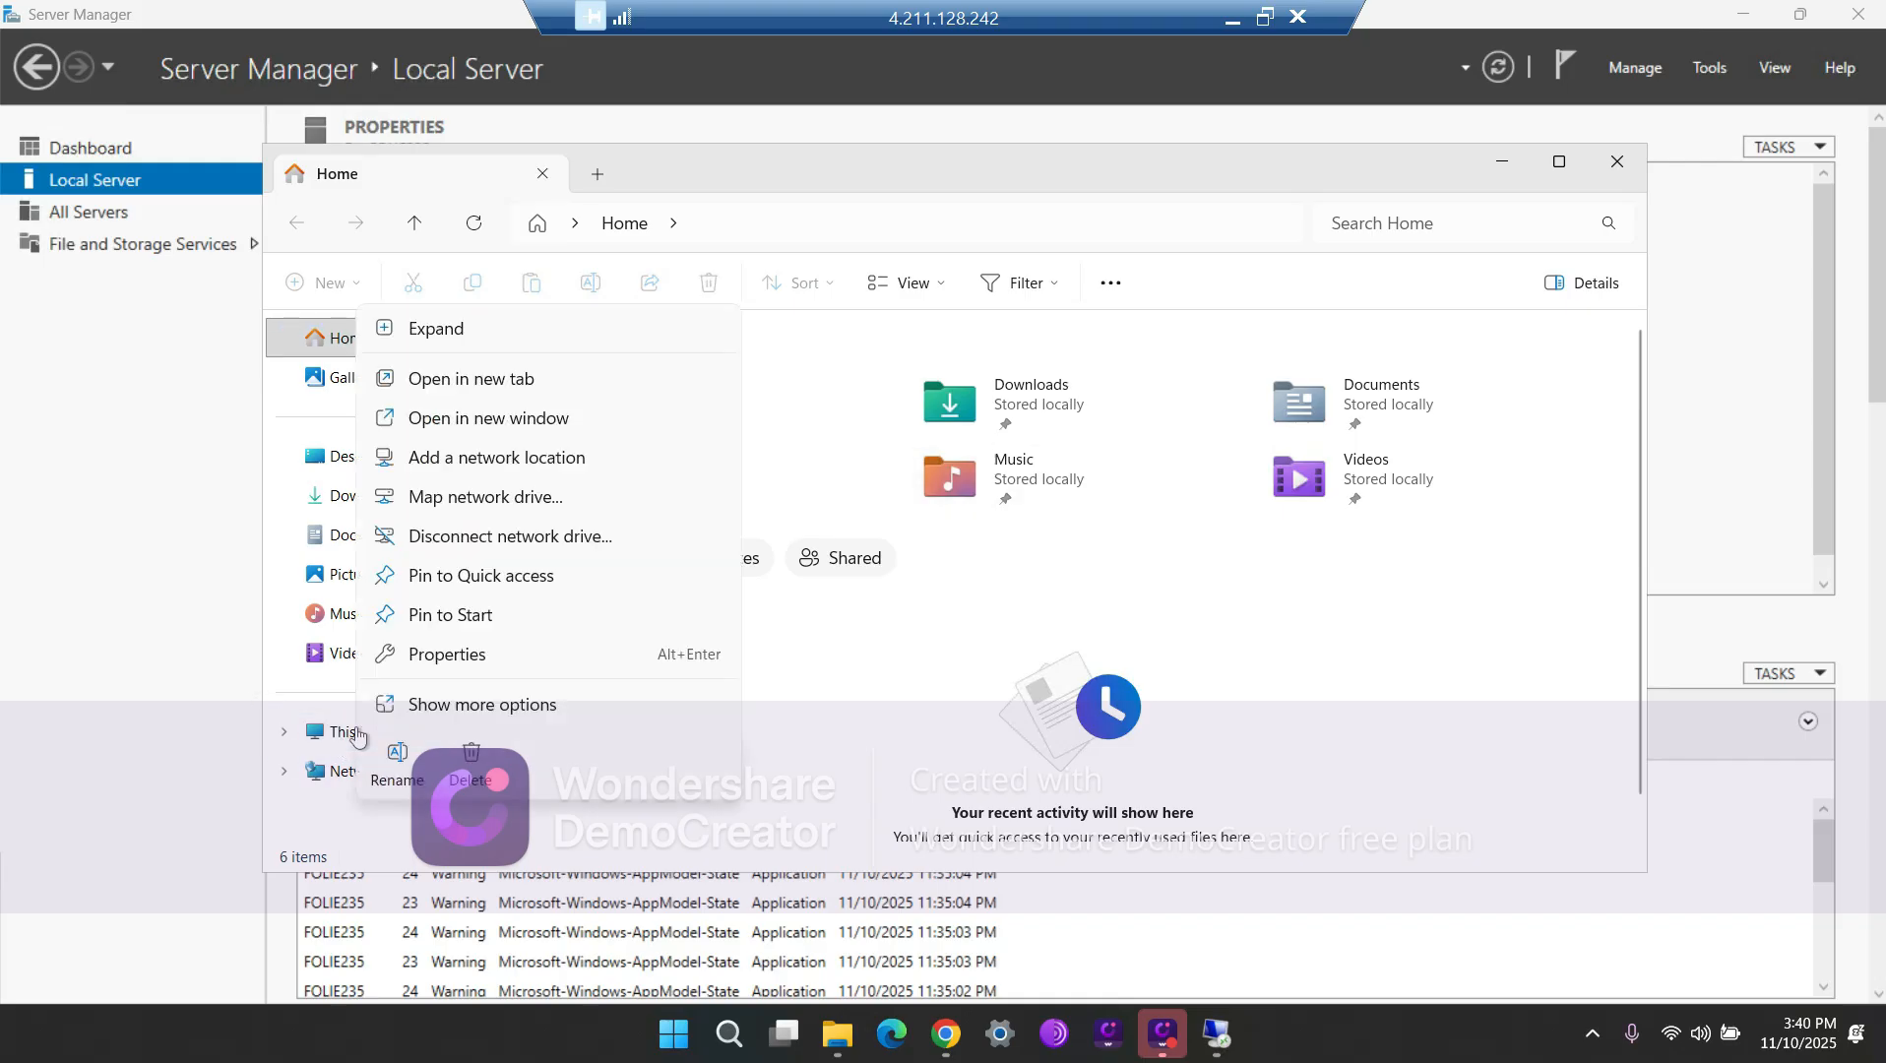
left_click(481, 654)
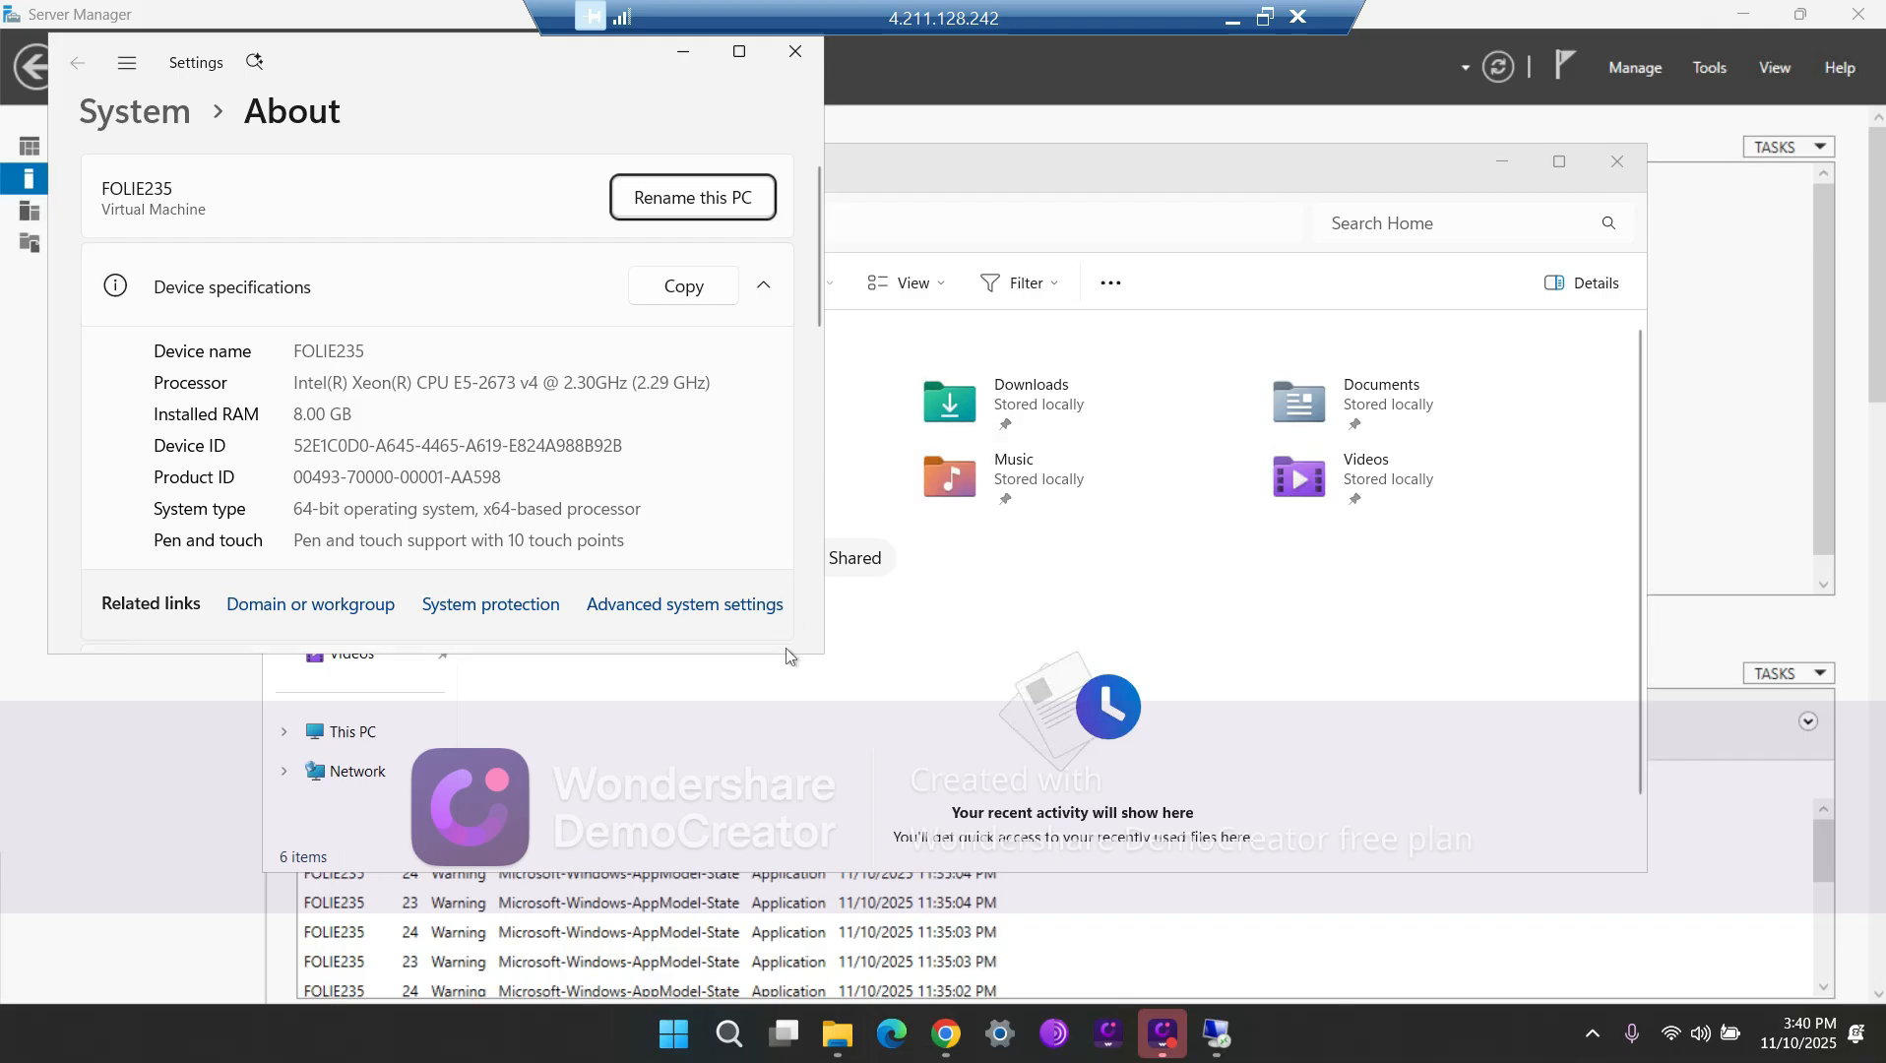
left_click(739, 51)
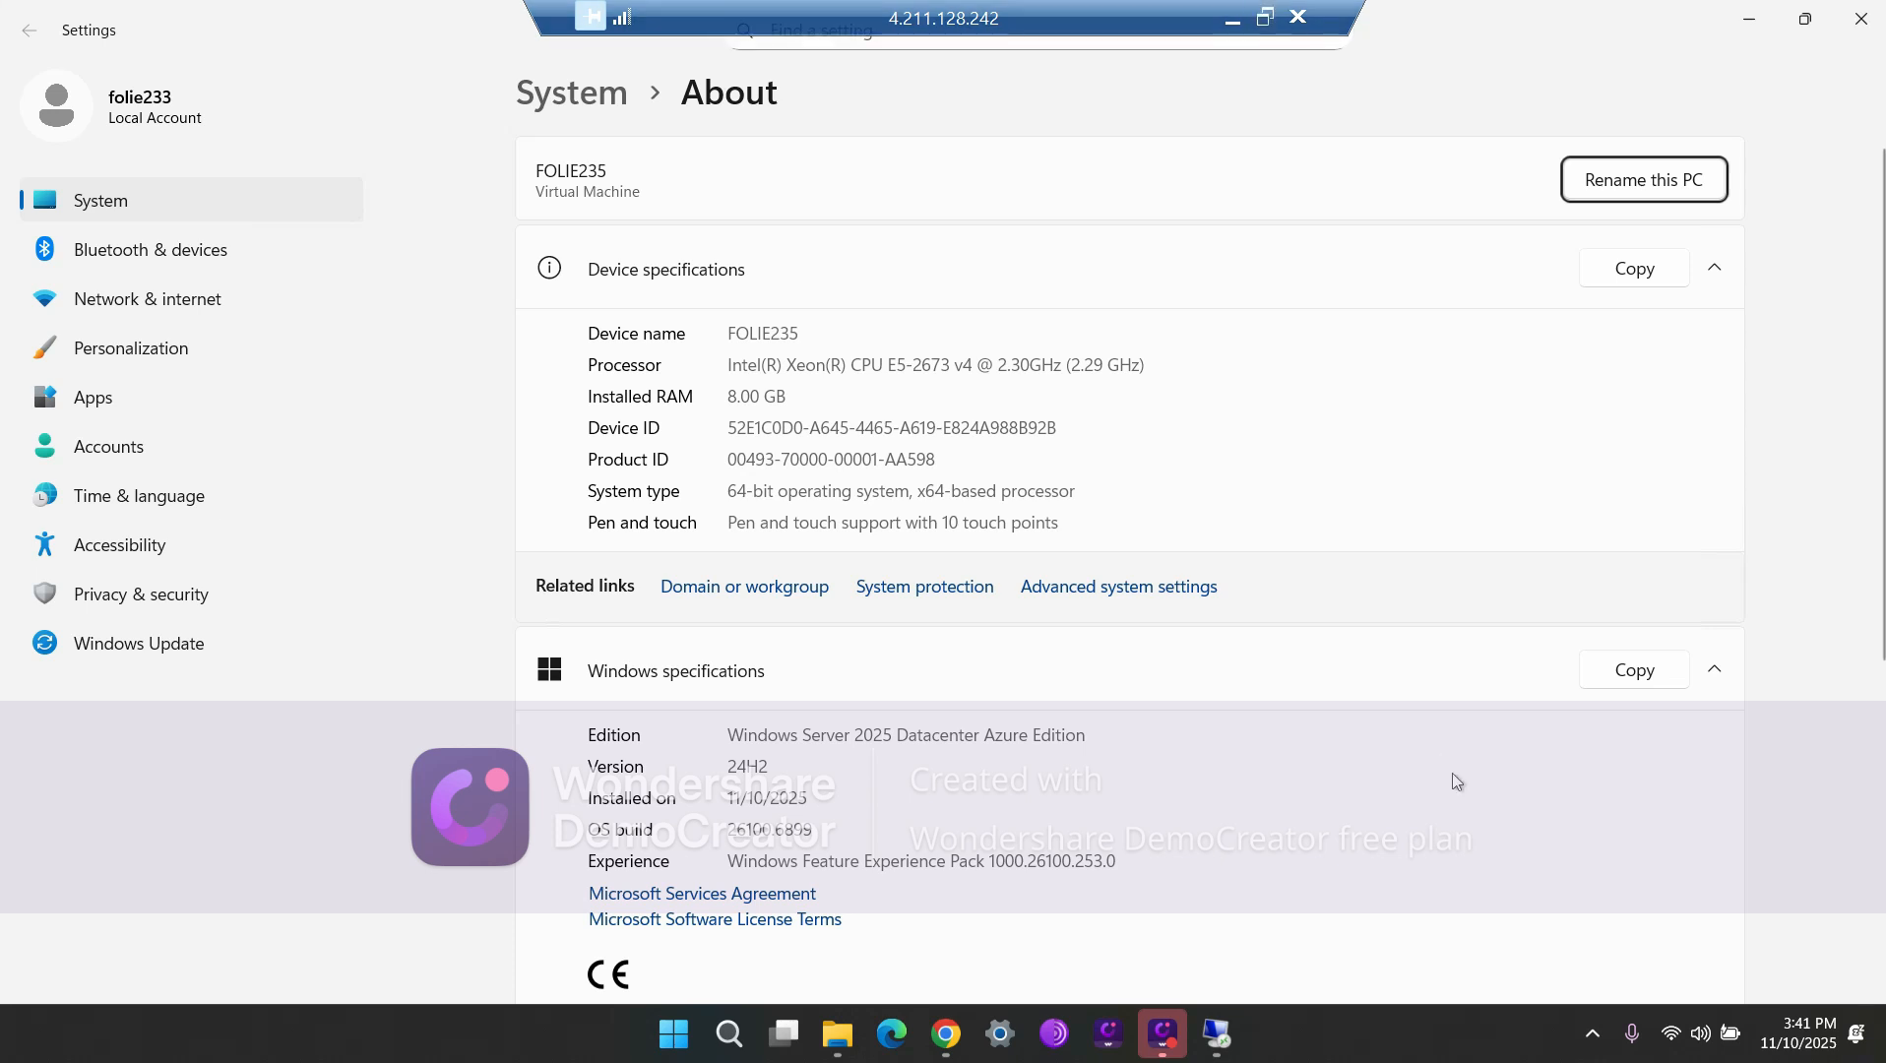
left_click(1804, 18)
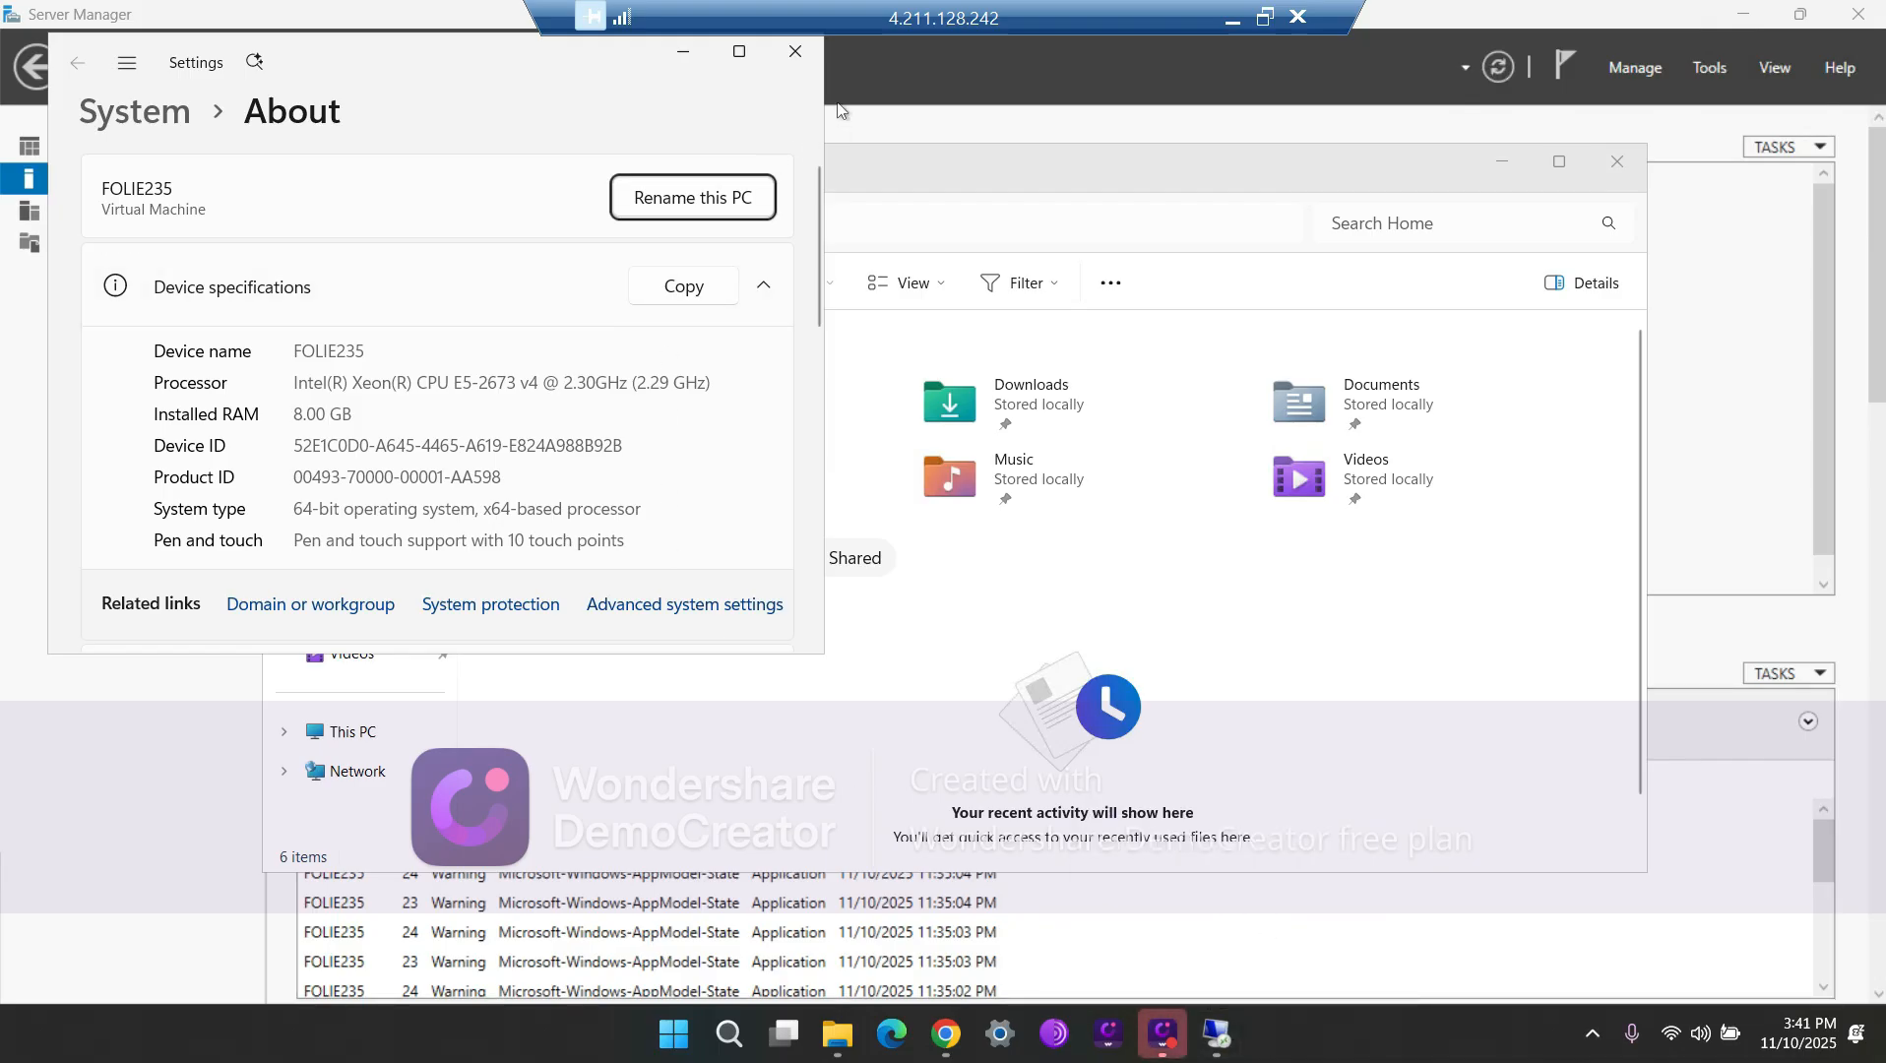
left_click(796, 51)
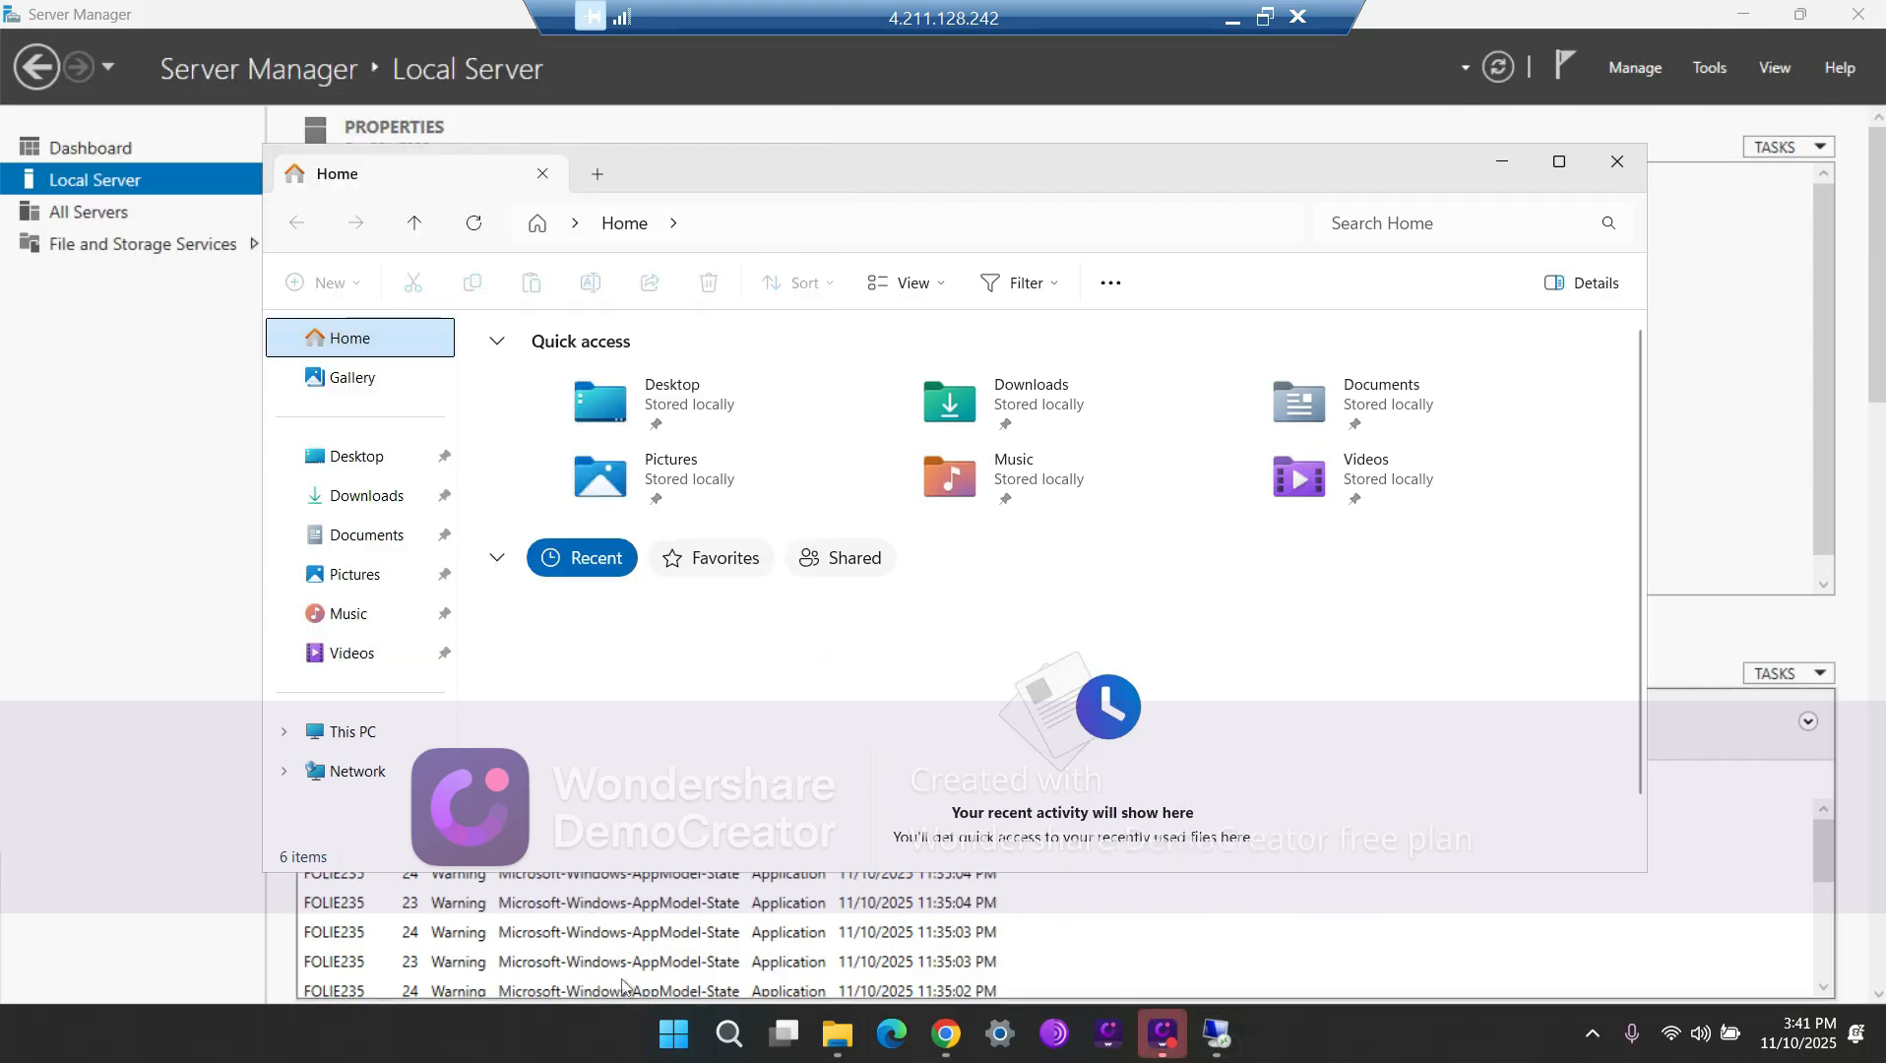
- Launch ScreenPal from the local recommended apps
left_click(675, 1042)
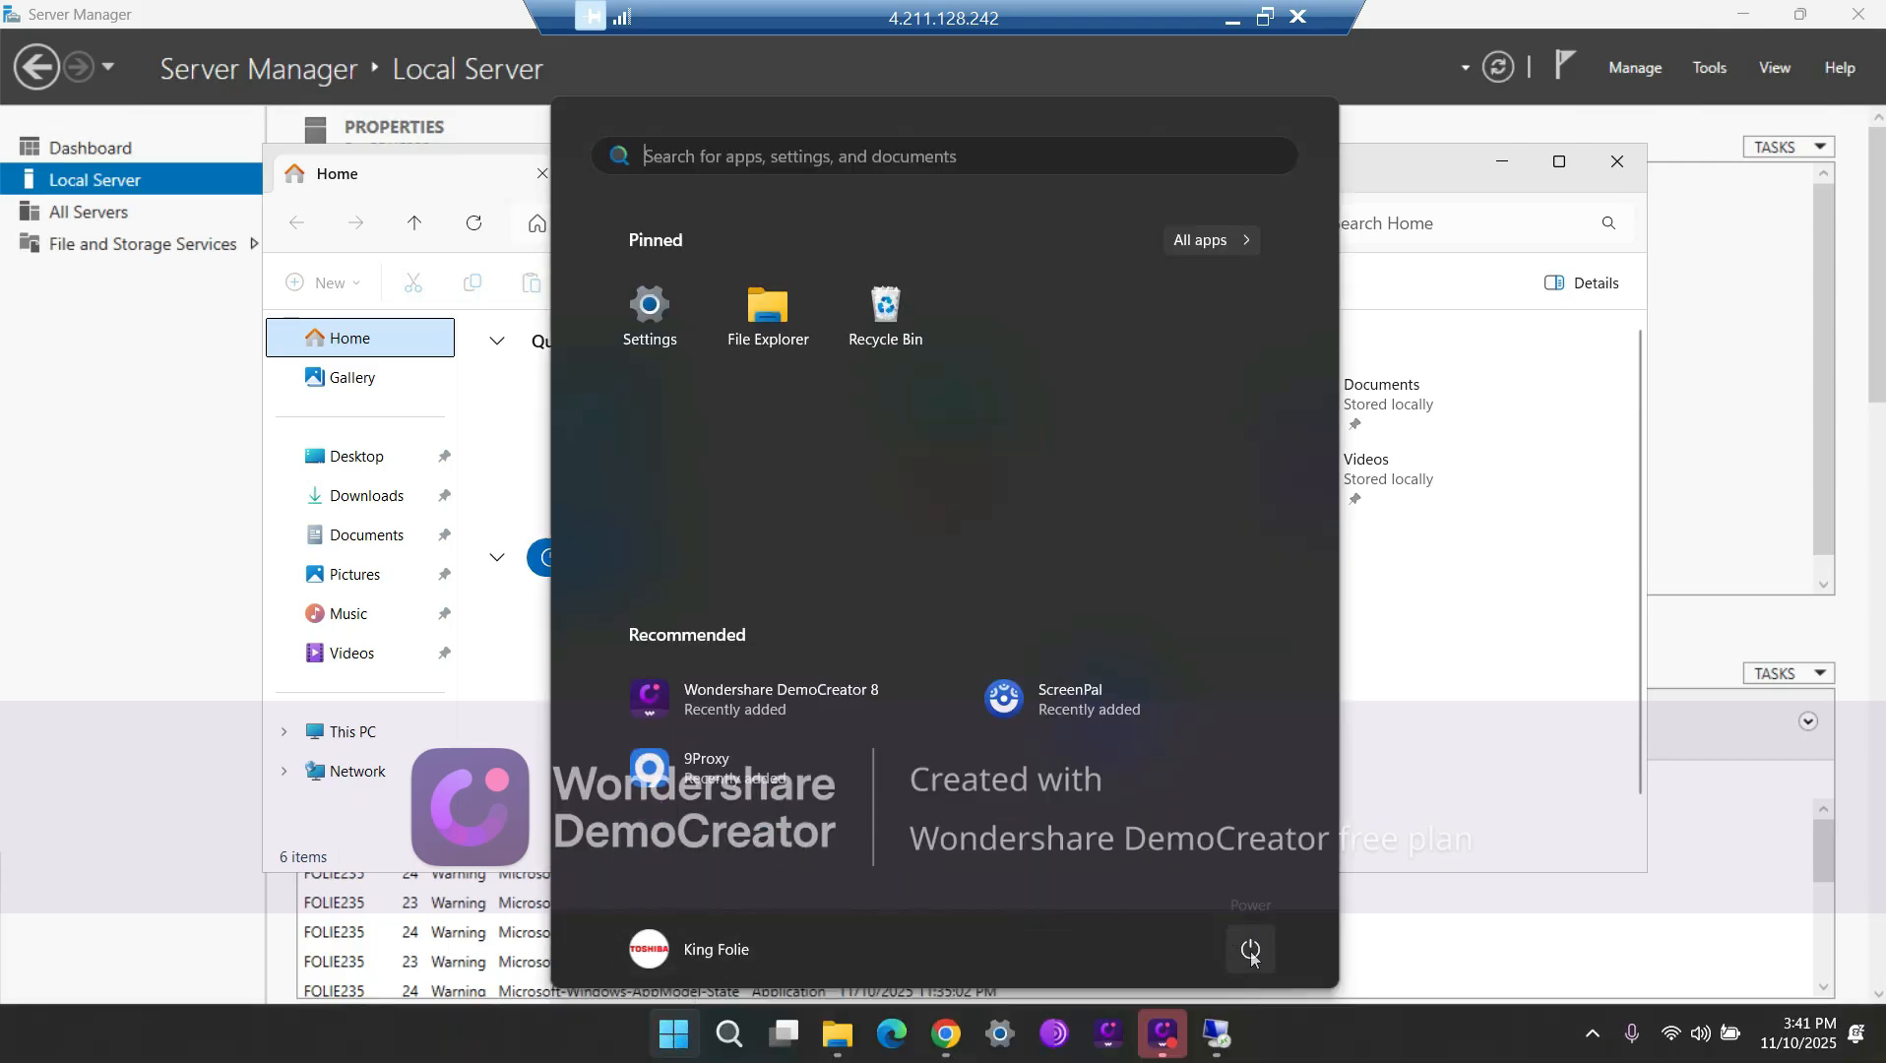
mouse_move(954, 1056)
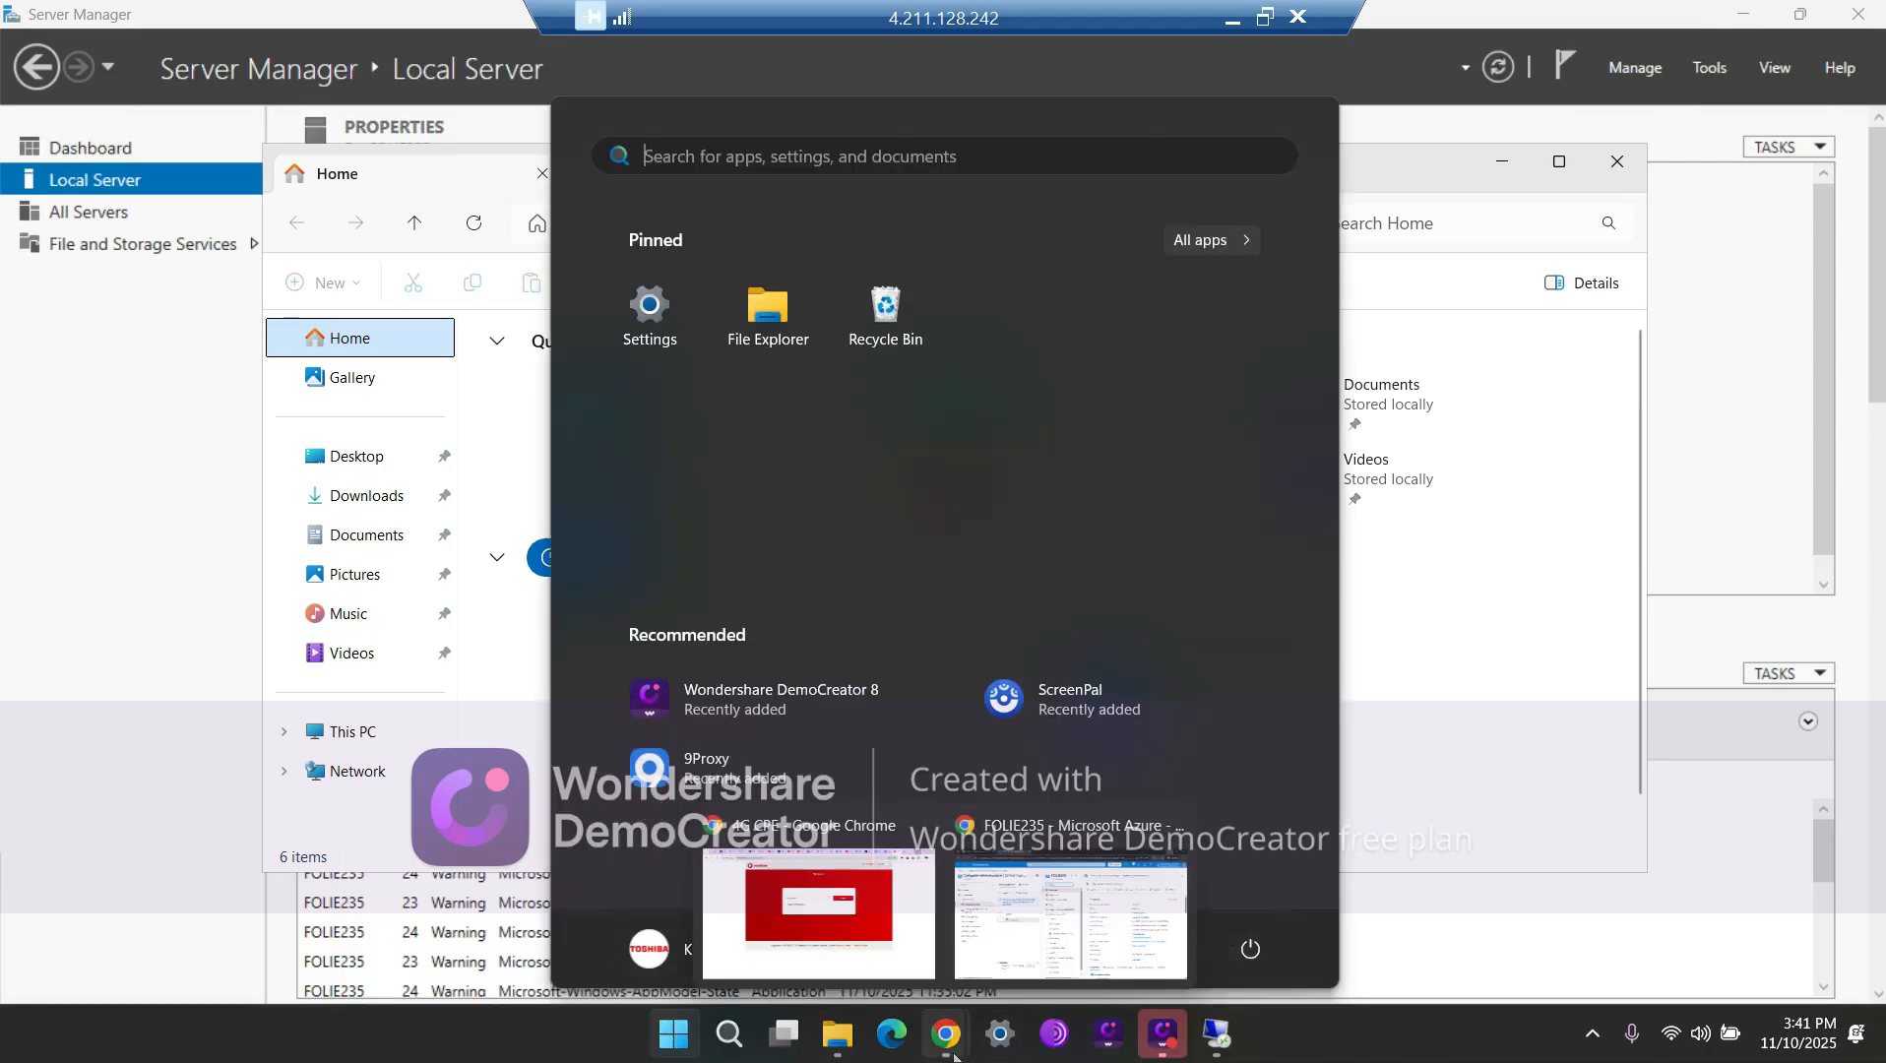
left_click(1245, 701)
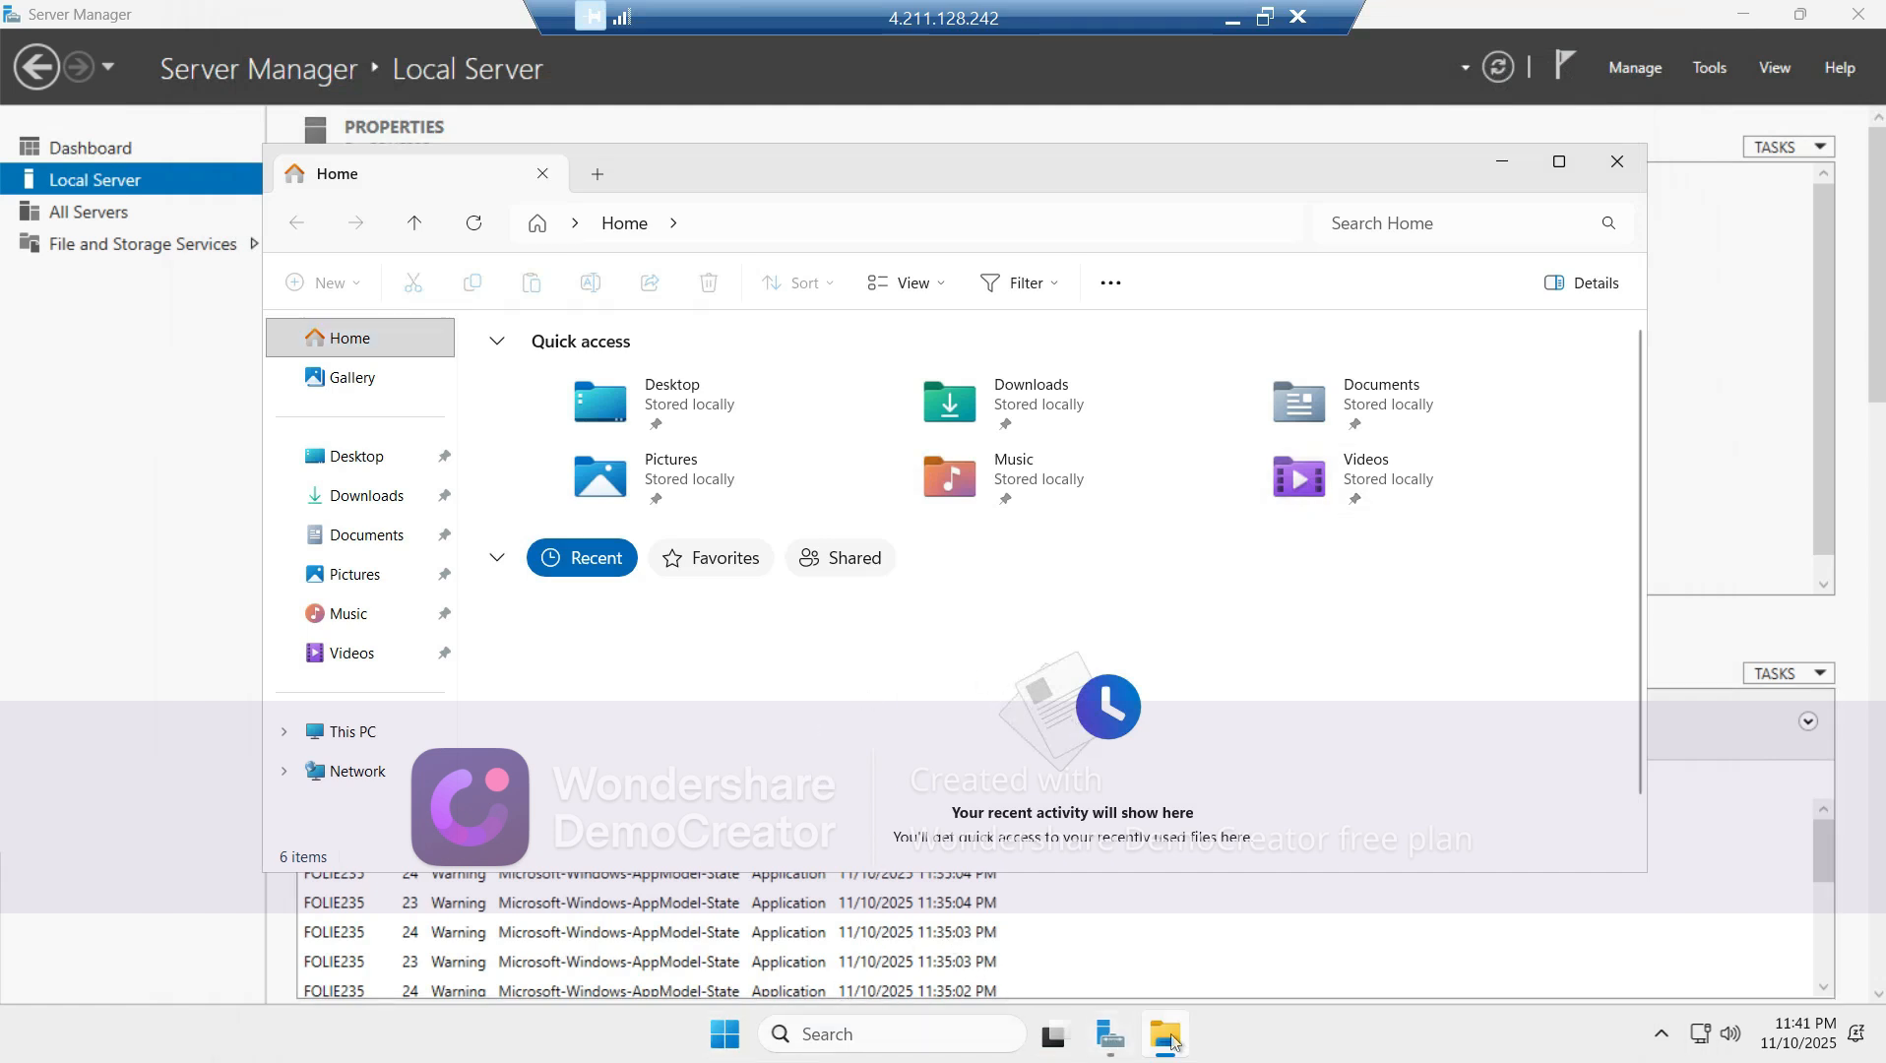
- Shut down the remote server and minimize the Remote Desktop session
left_click(739, 1022)
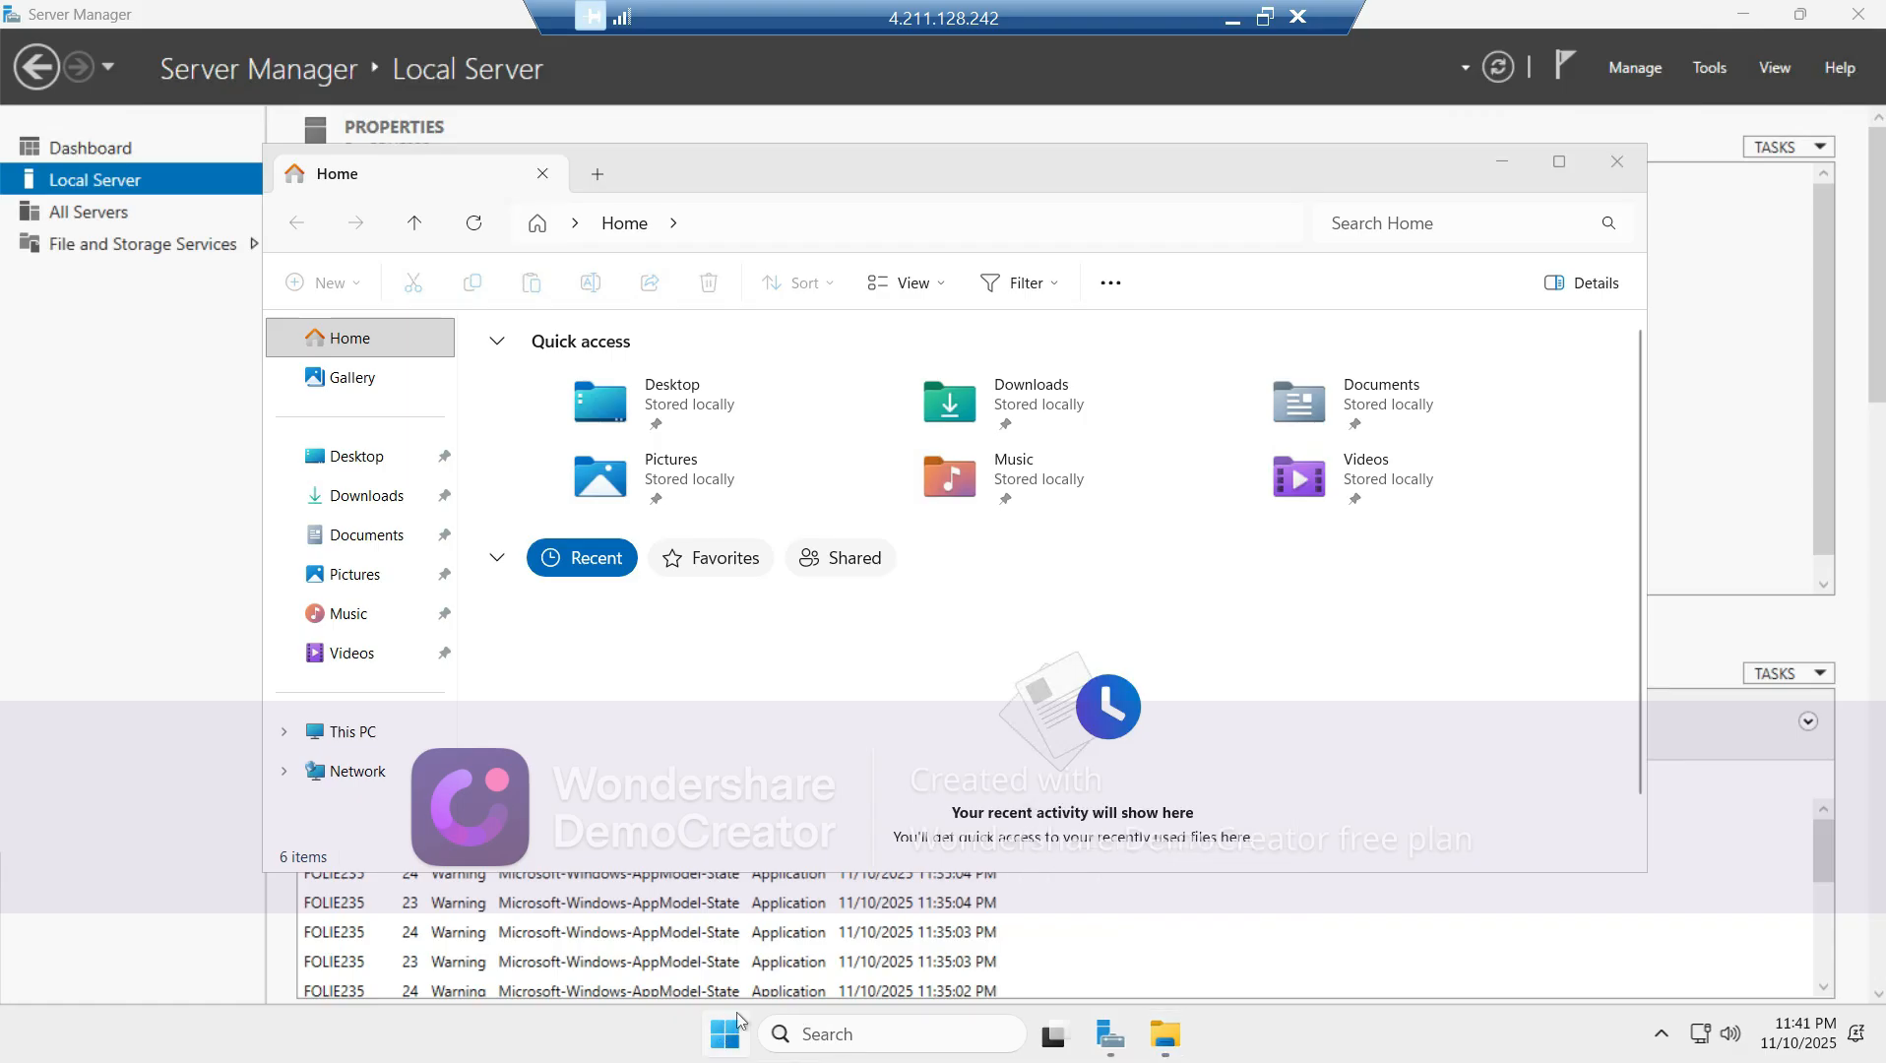
left_click(1250, 949)
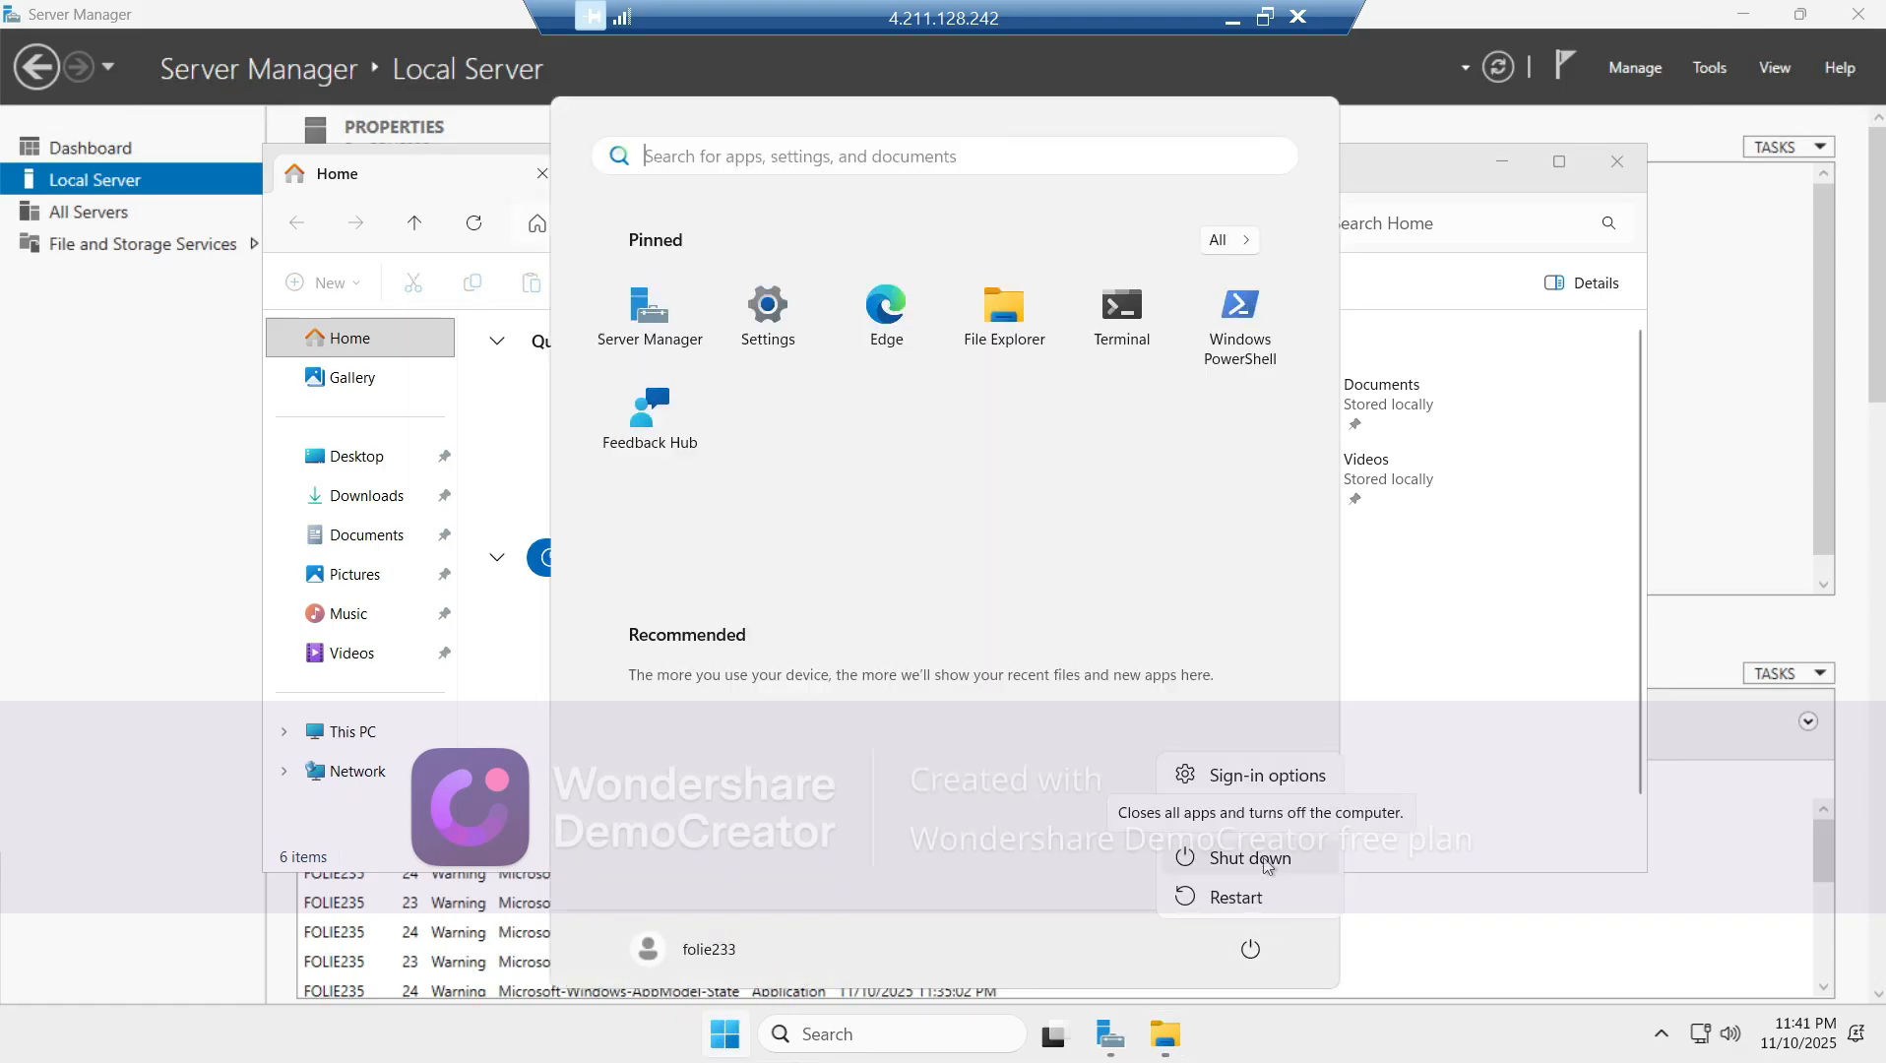
left_click(1268, 863)
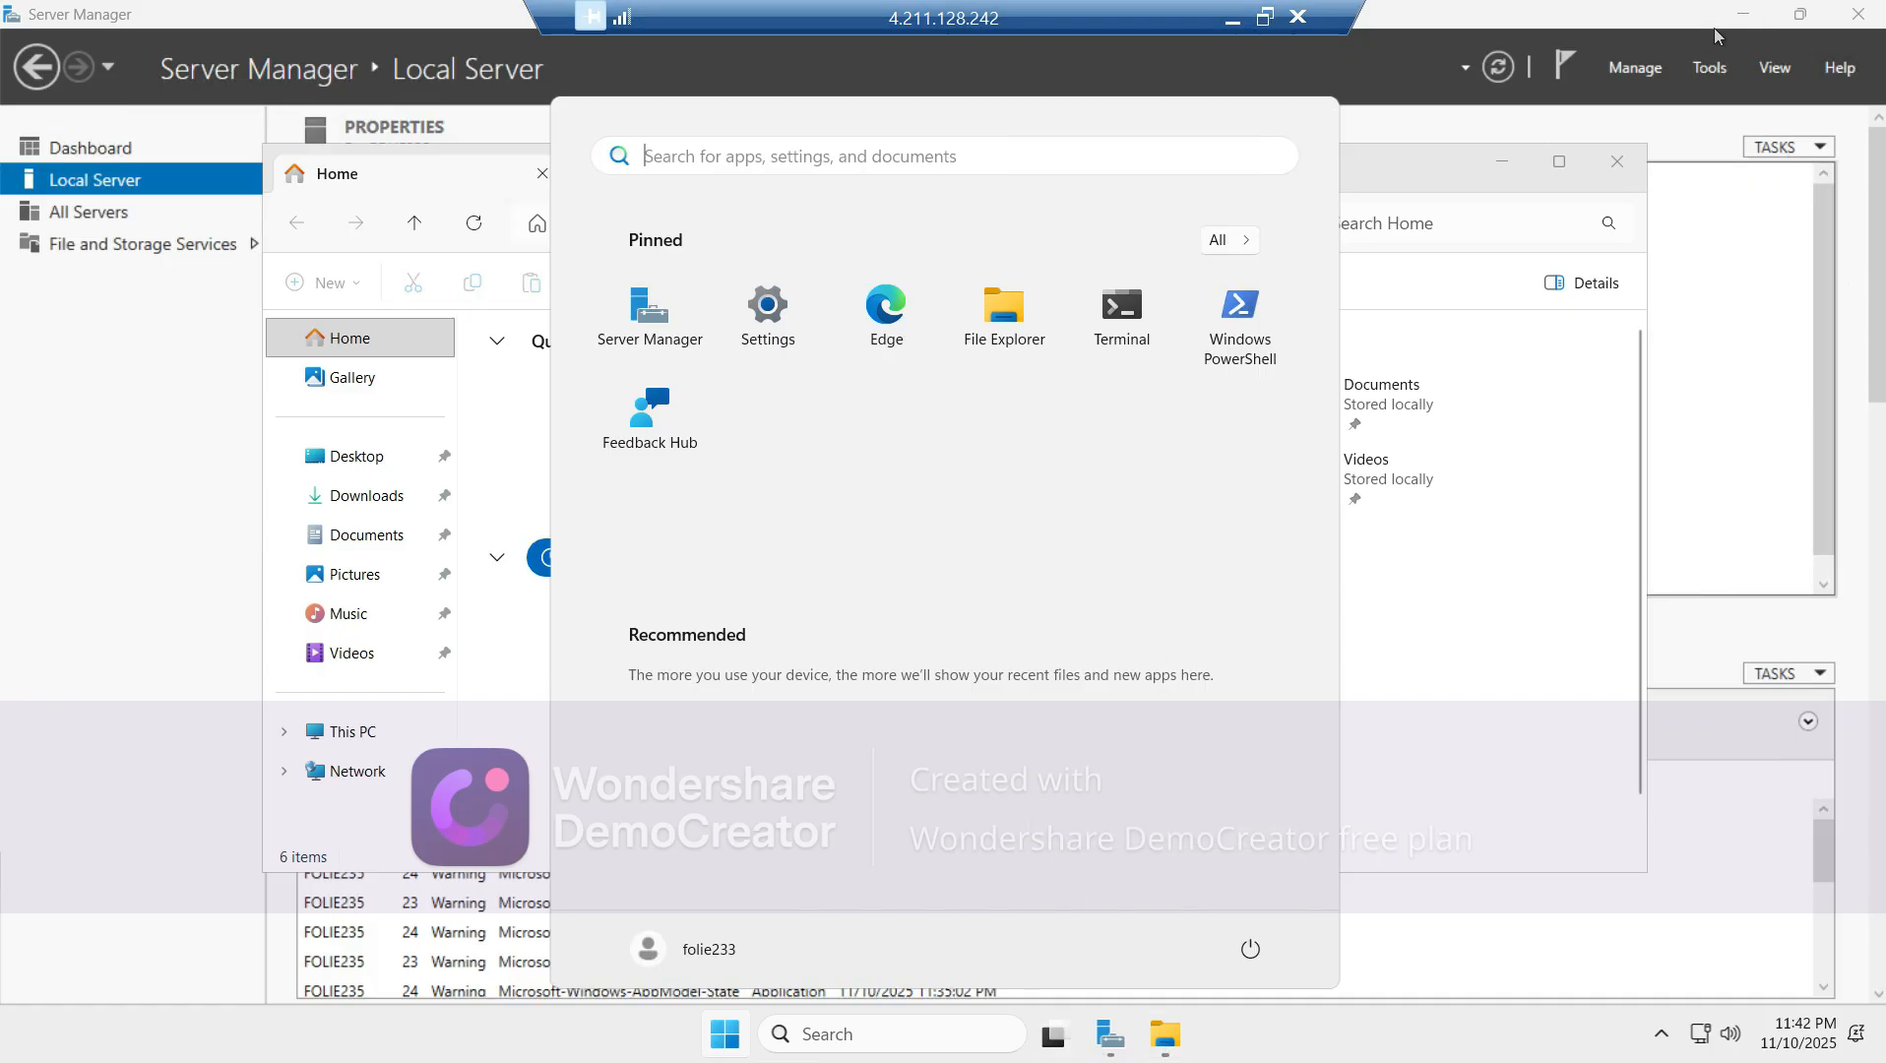
left_click(1234, 17)
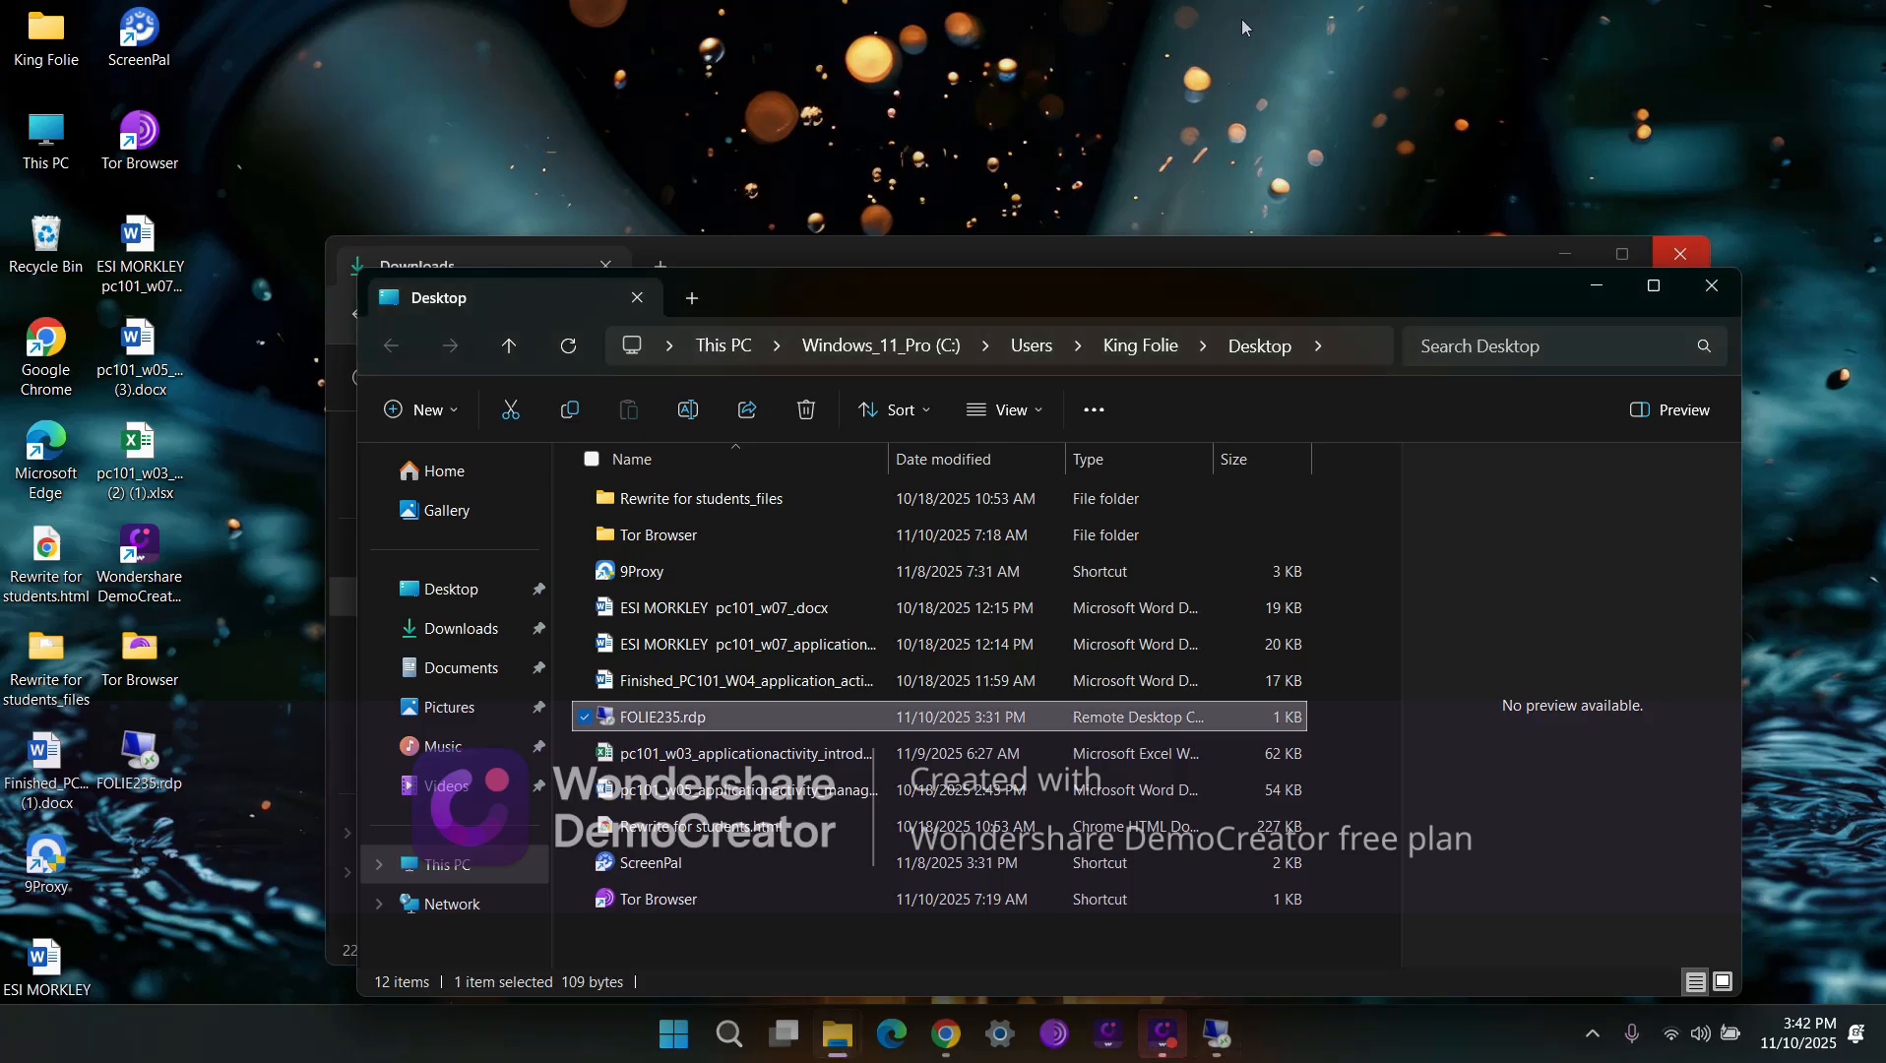
- Restore the Remote Desktop session, dismiss the server's app launcher, and minimize it again
left_click(1214, 1038)
left_click(1213, 1040)
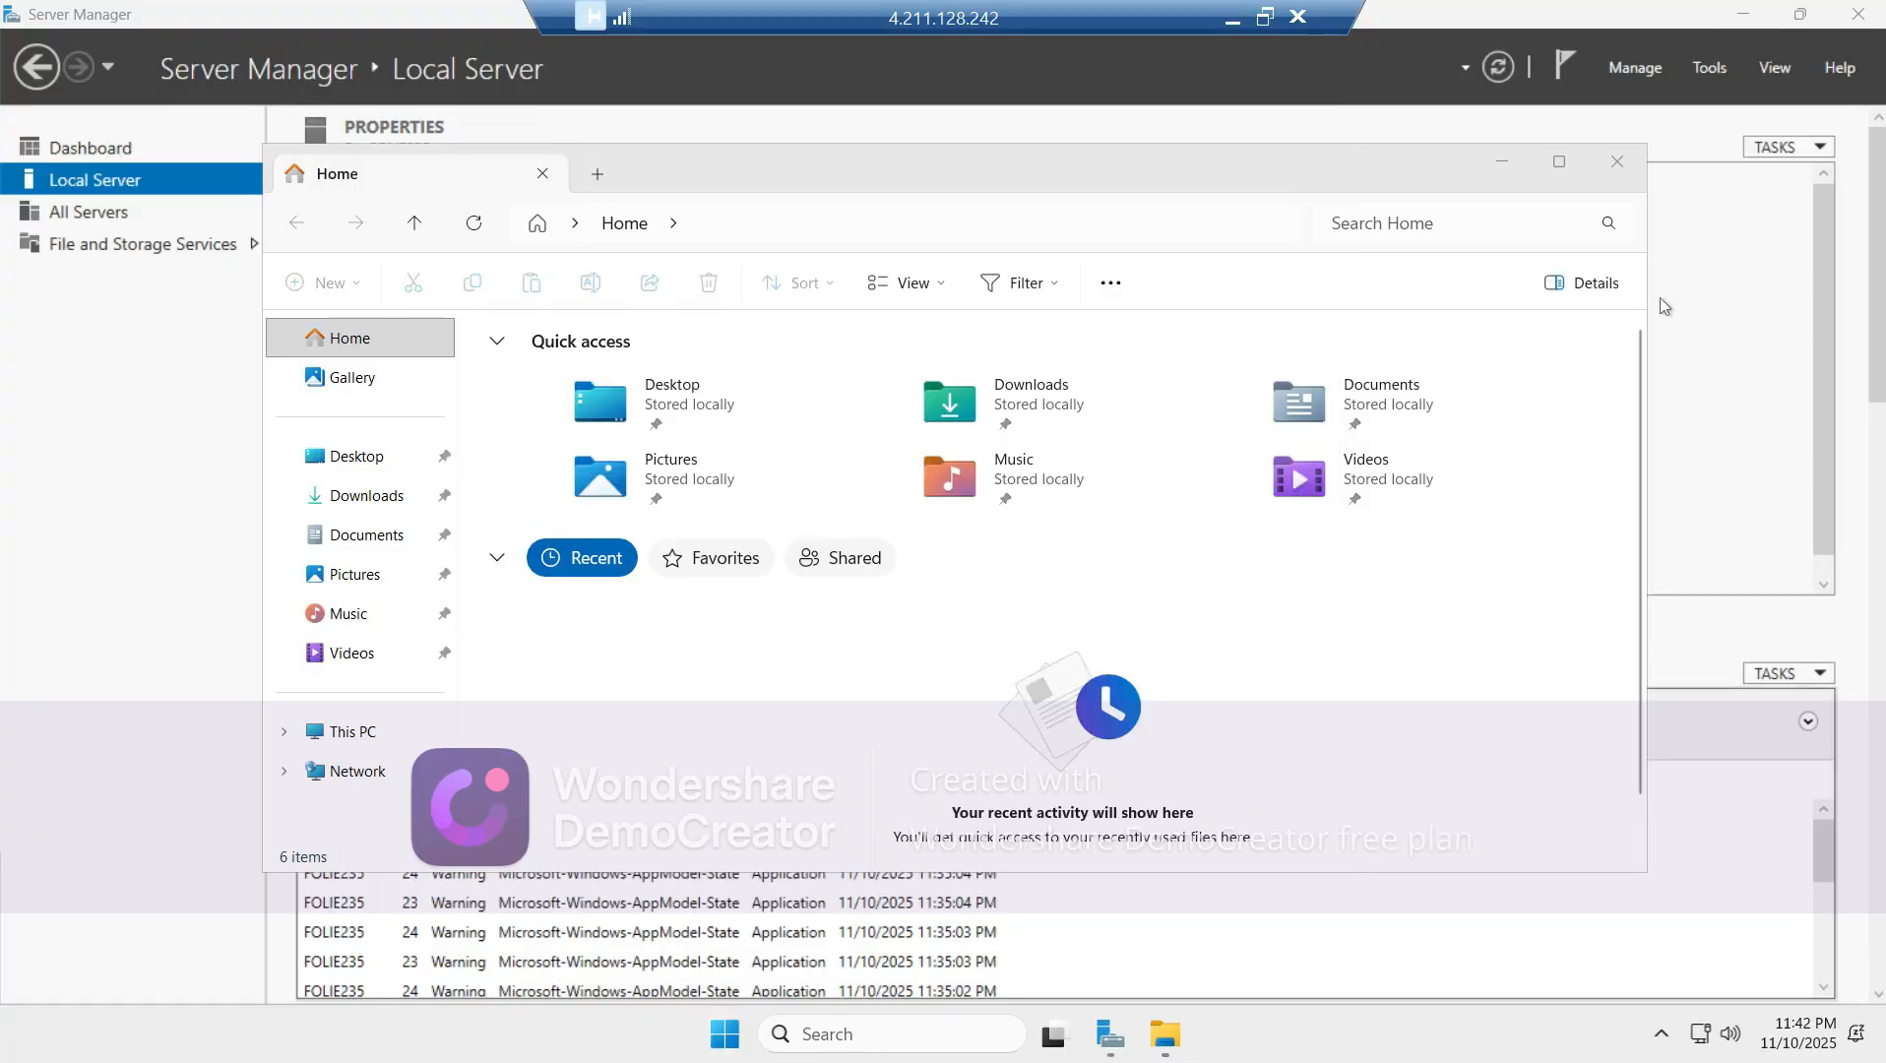
left_click(1231, 18)
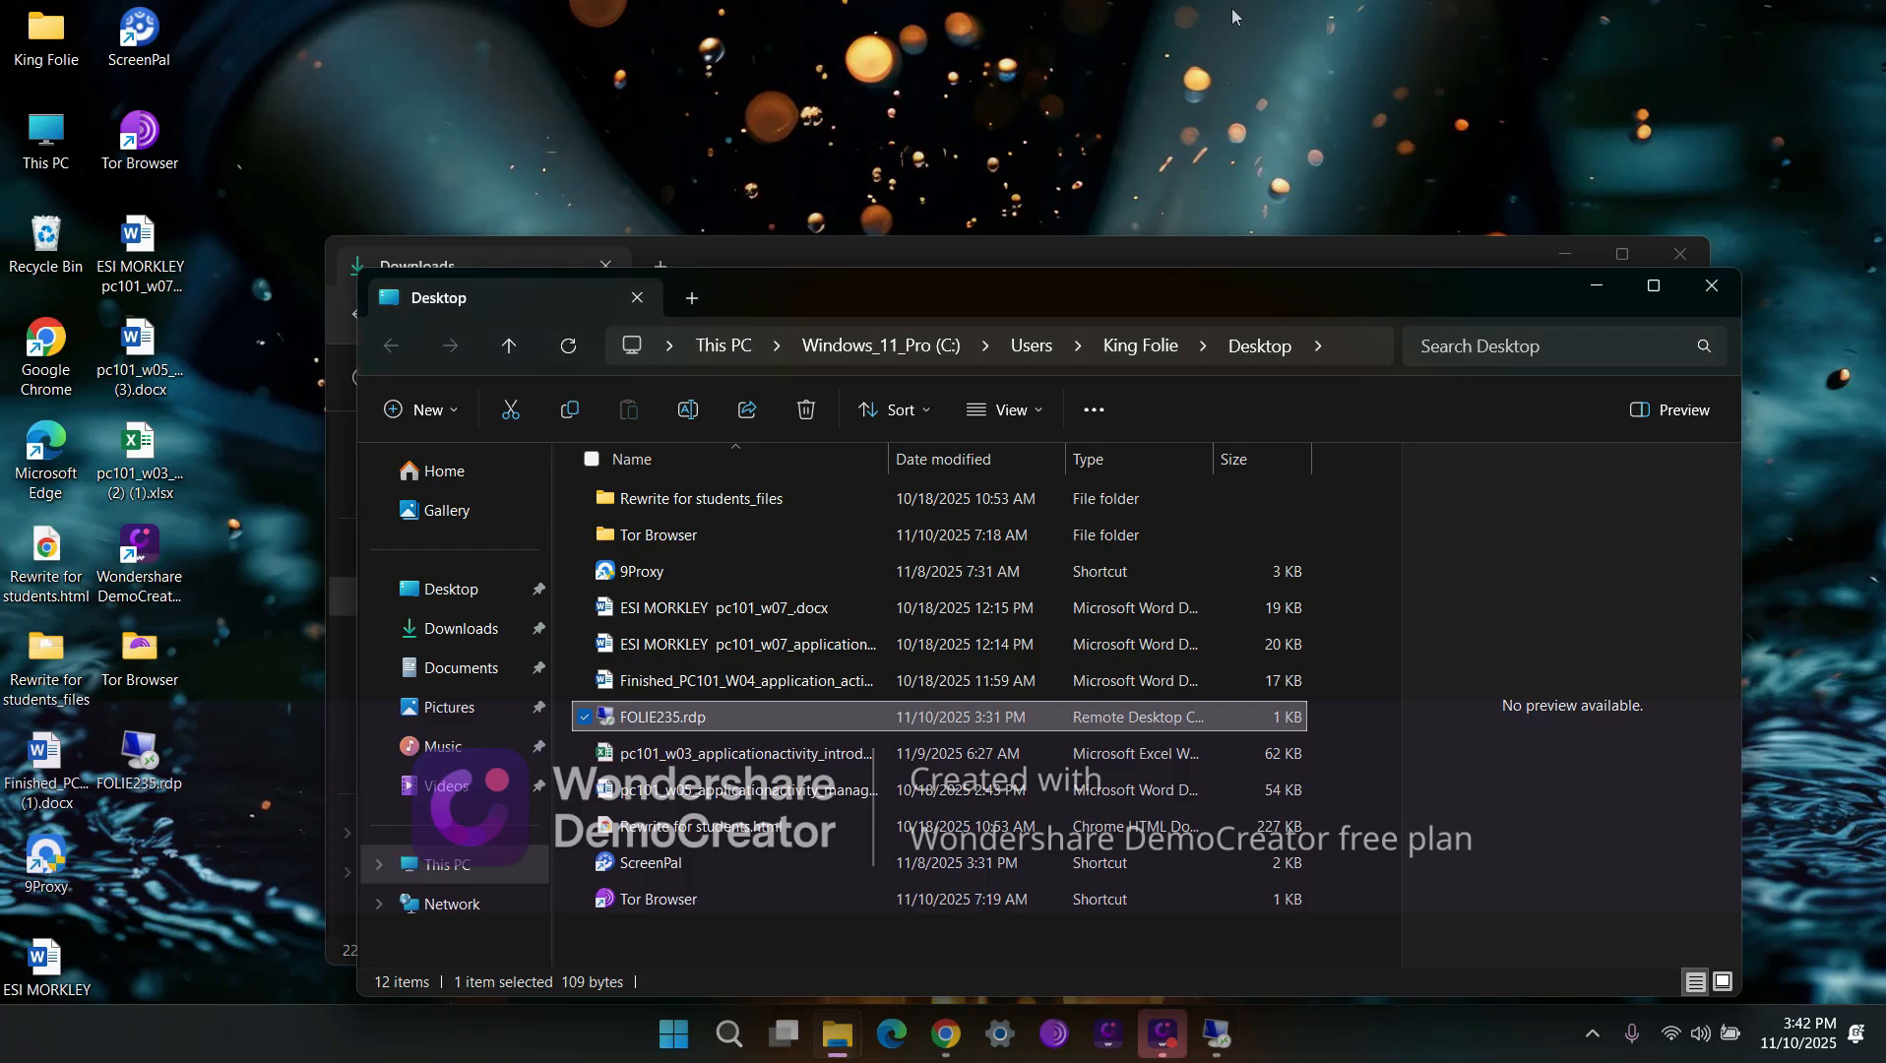
- Bring the FOLIE235 Azure portal page forward and close its VM details blade
mouse_move(938, 1055)
left_click(1011, 940)
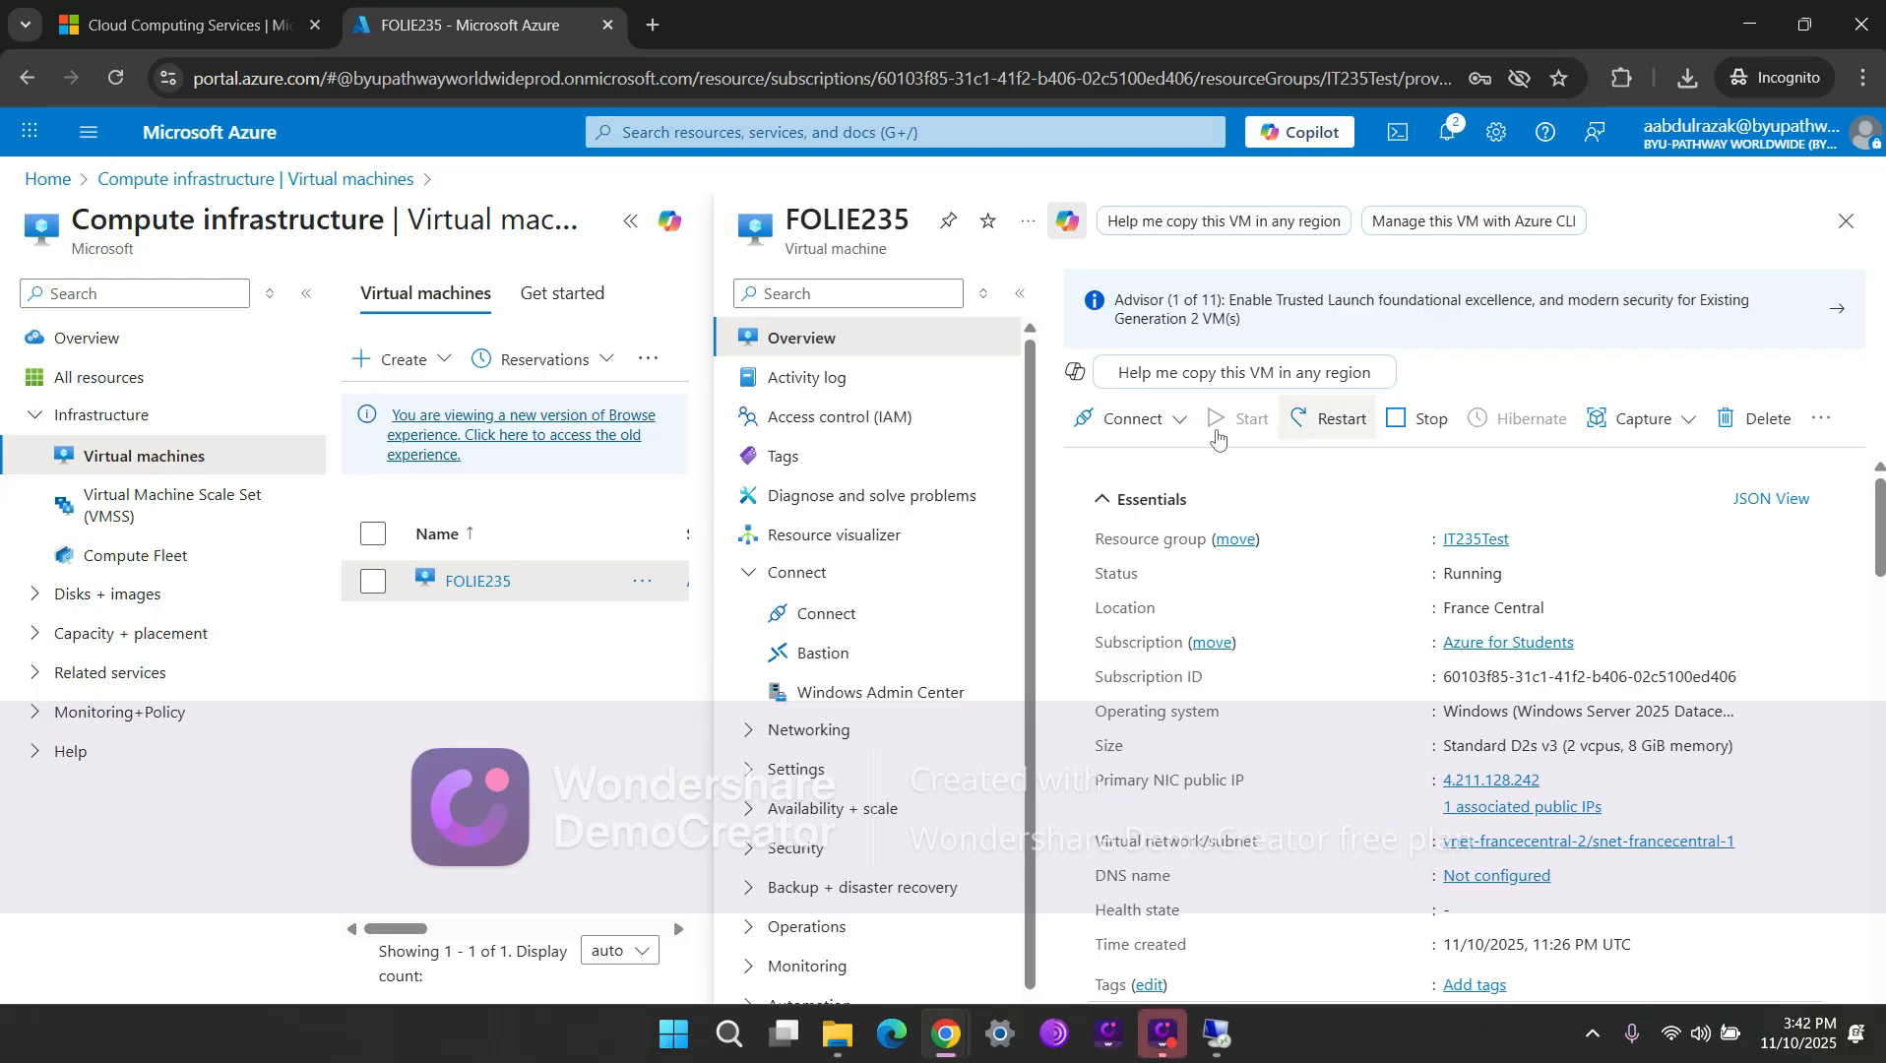
left_click(1849, 233)
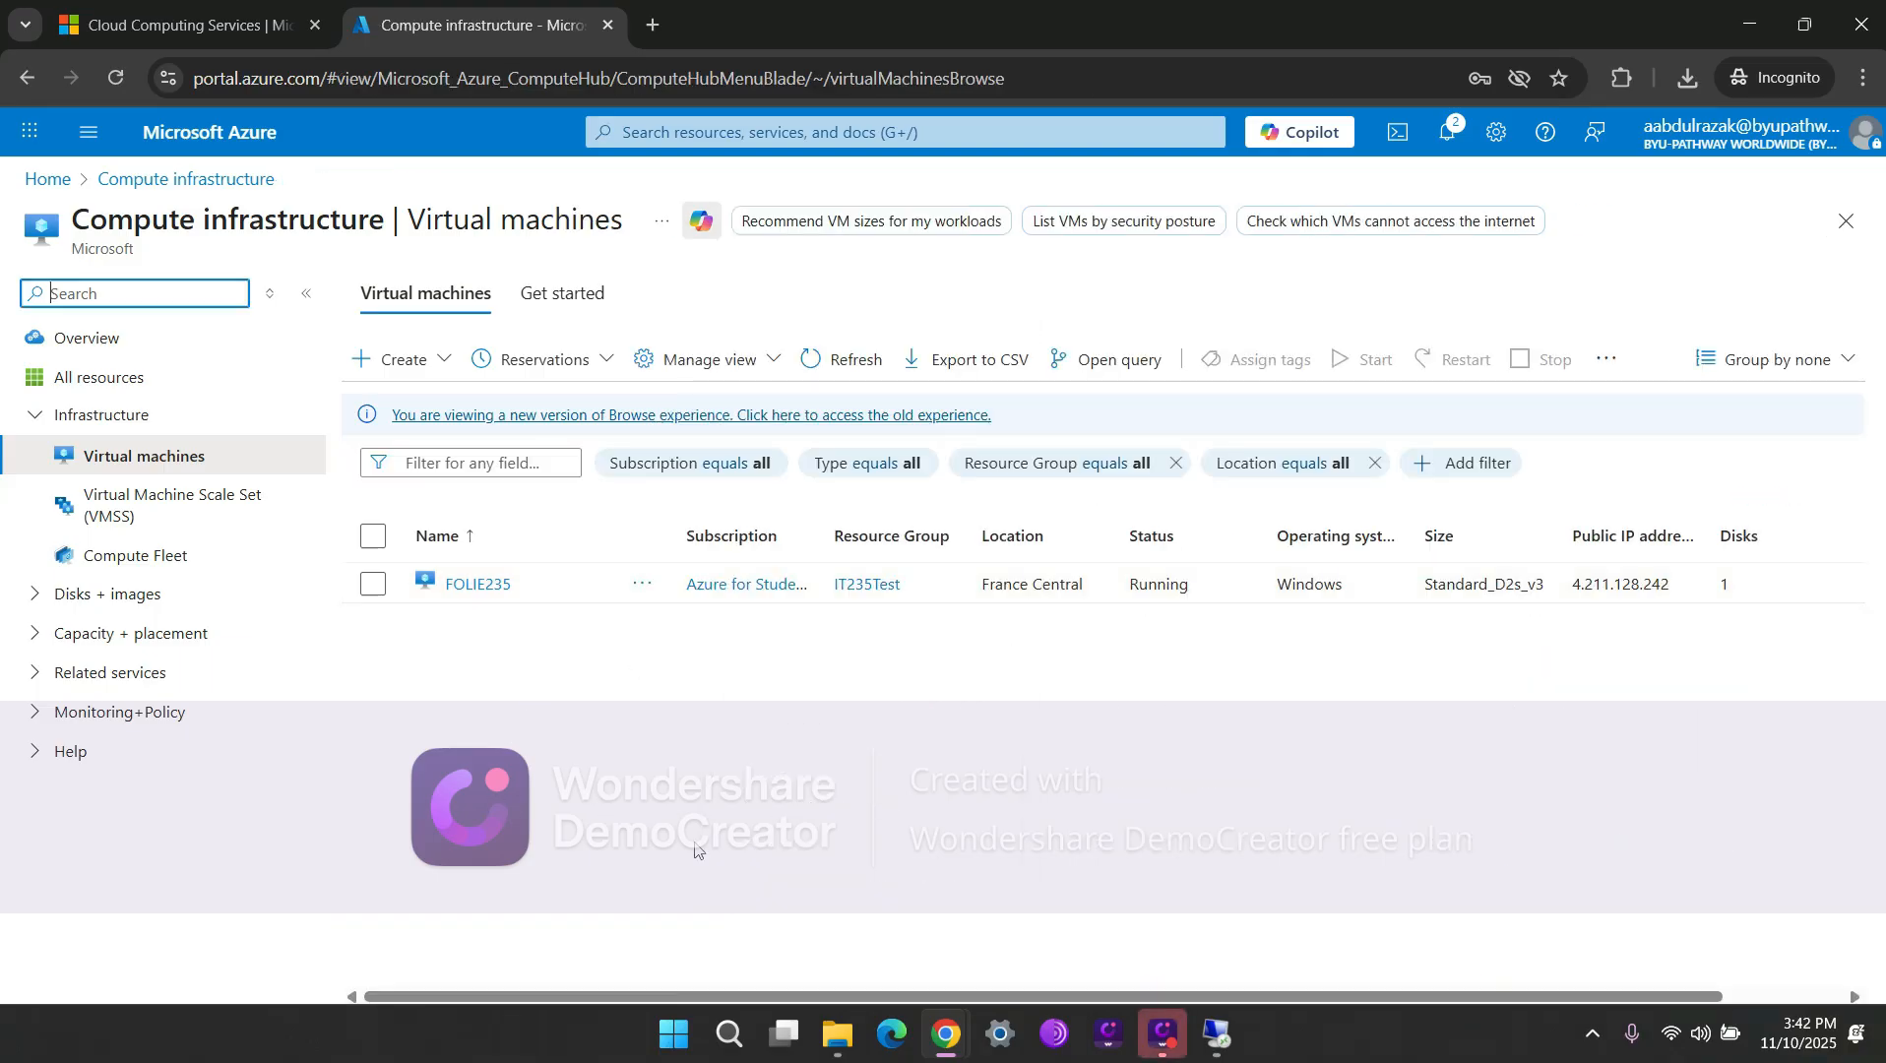
- Reopen FOLIE235 from the Virtual machines list, expand Automation, and scroll through its properties
left_click(490, 588)
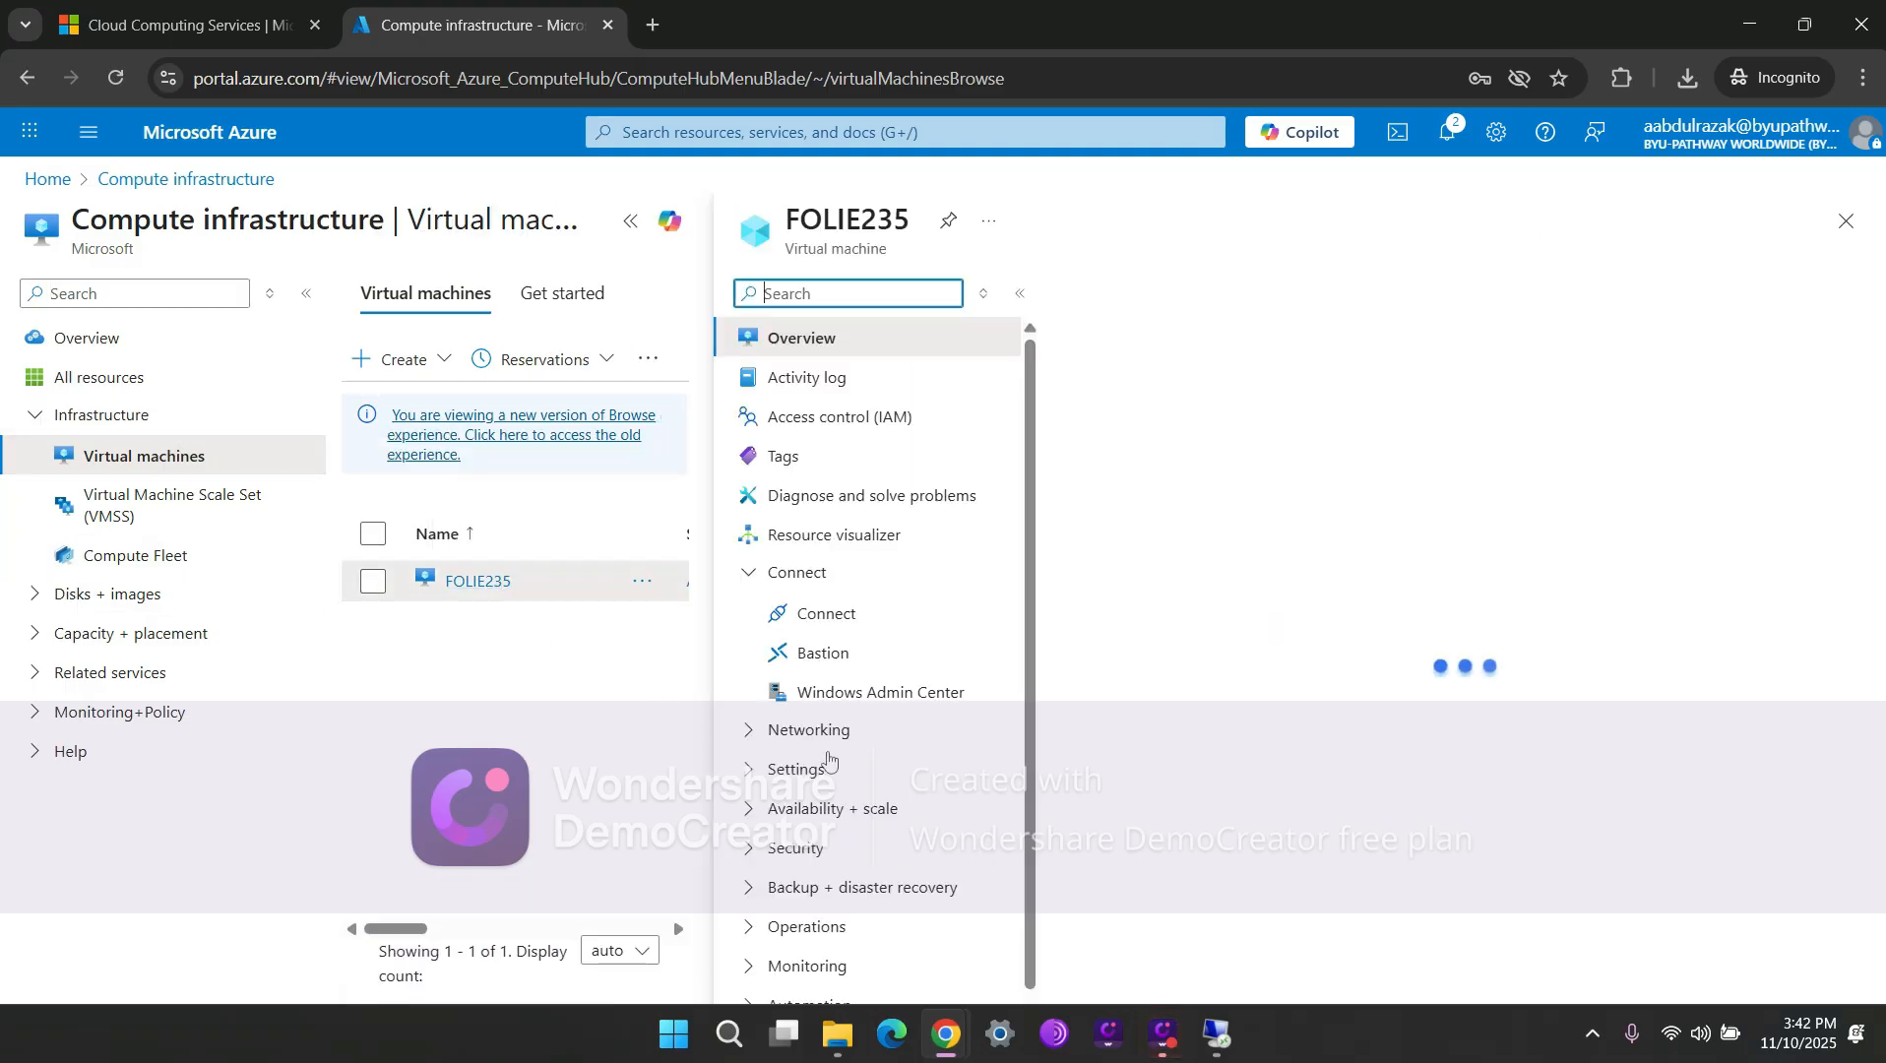
left_click_drag(1031, 784, 1036, 809)
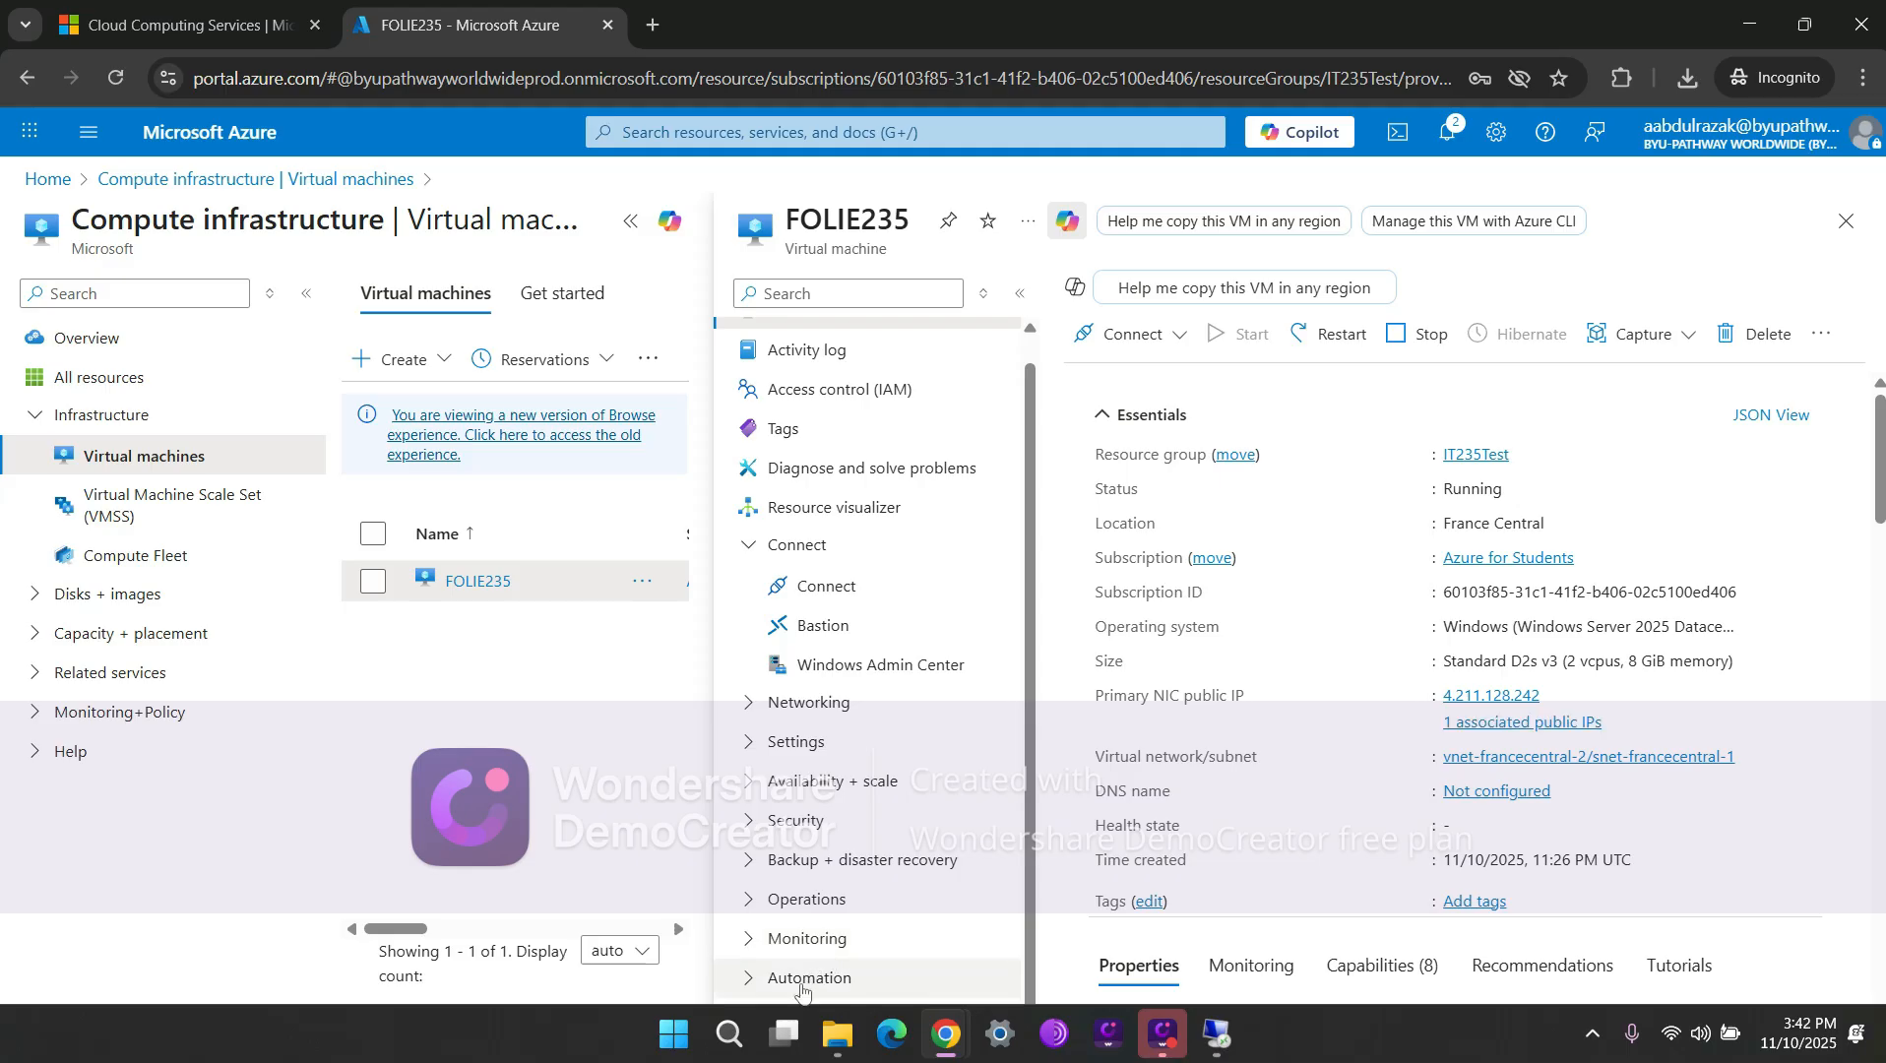
left_click(831, 988)
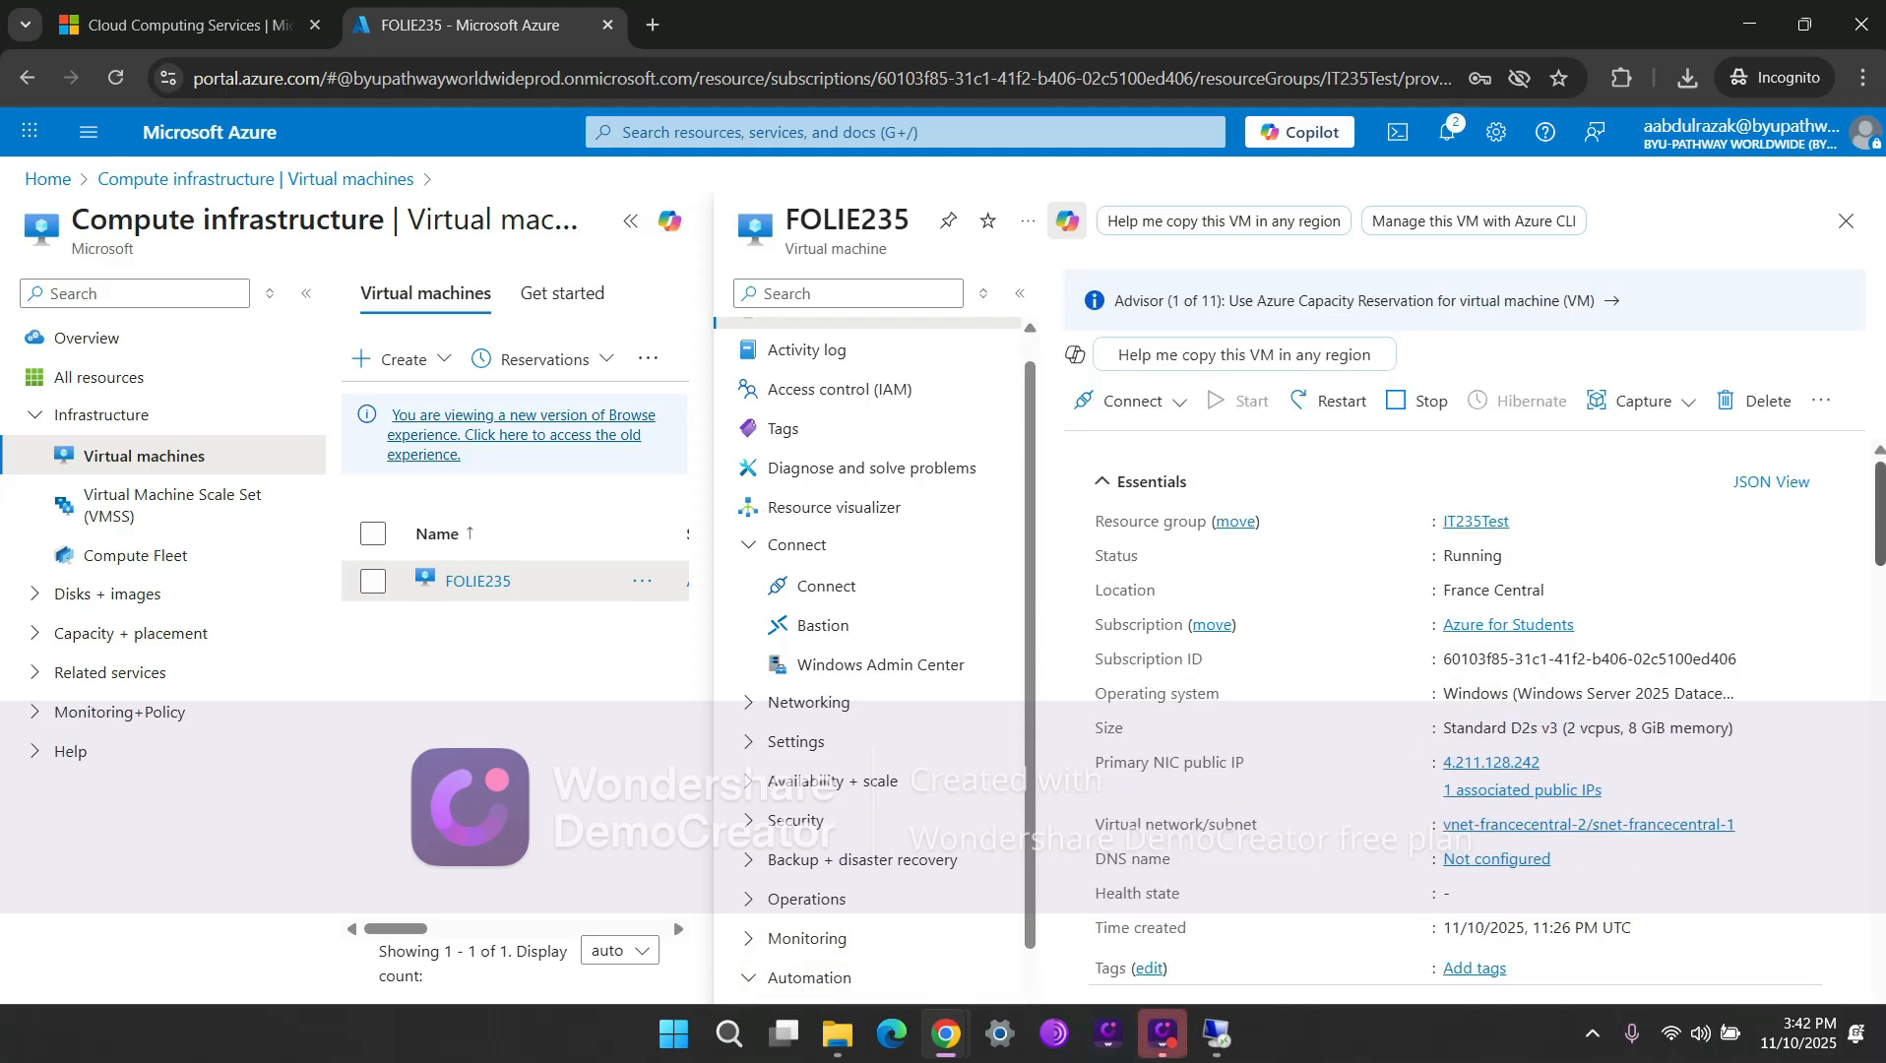
scroll(1476, 689, "down", 5)
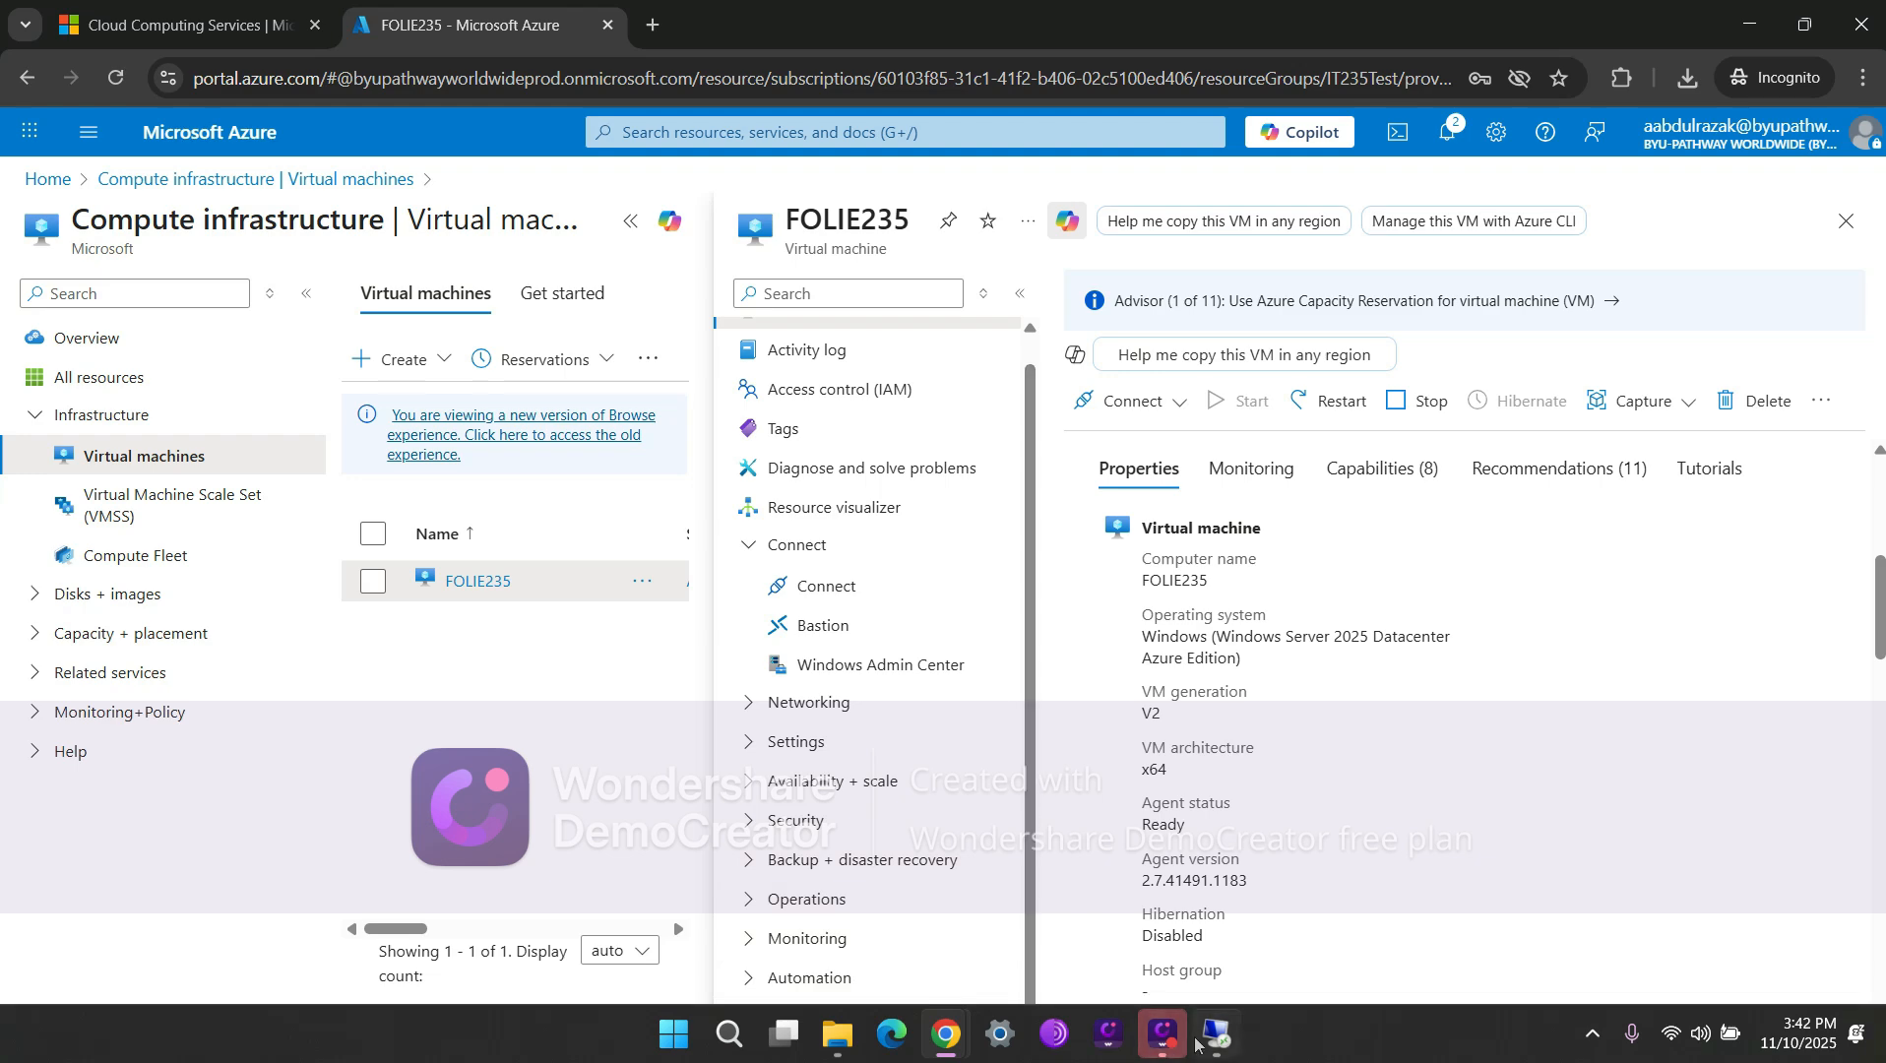
mouse_move(1201, 1028)
- Shrink Chrome to a smaller window, scroll the VM menu, and open Automation > Tasks
left_click(1804, 23)
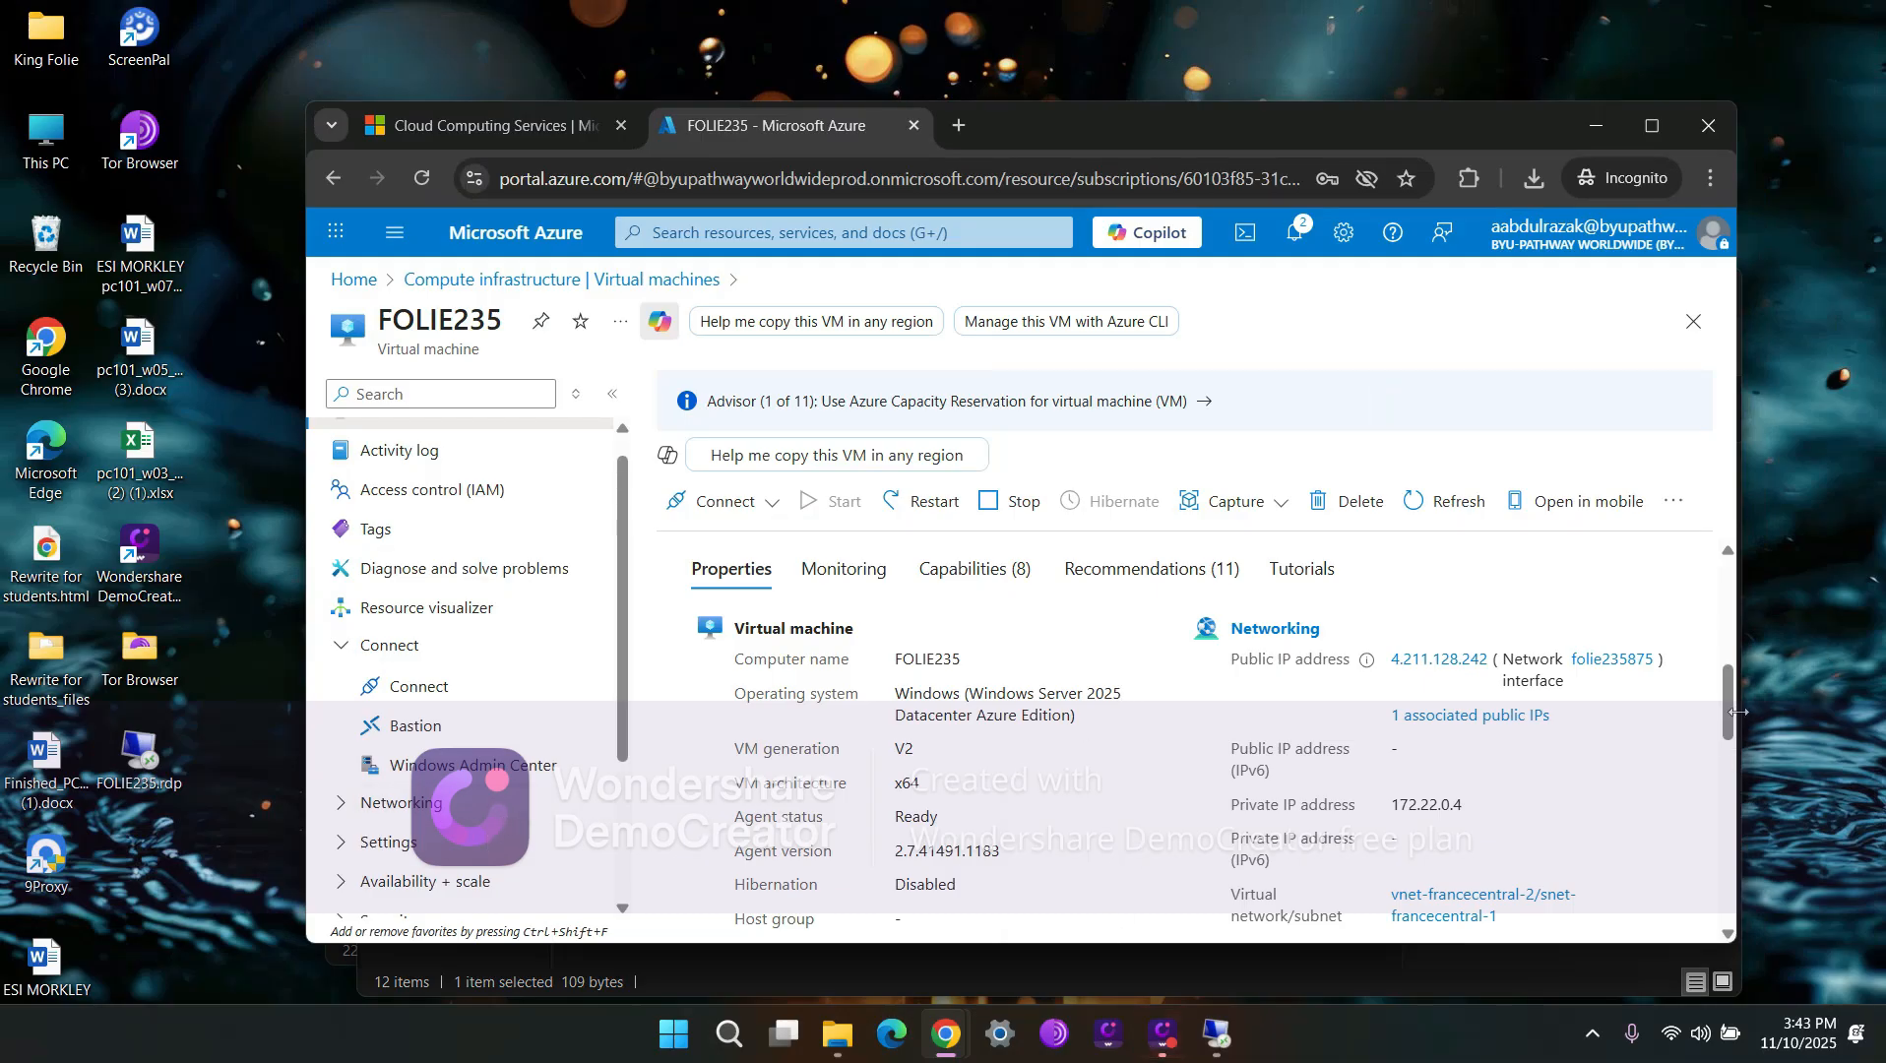
left_click_drag(1727, 726, 1713, 848)
left_click_drag(622, 725, 622, 858)
left_click(418, 861)
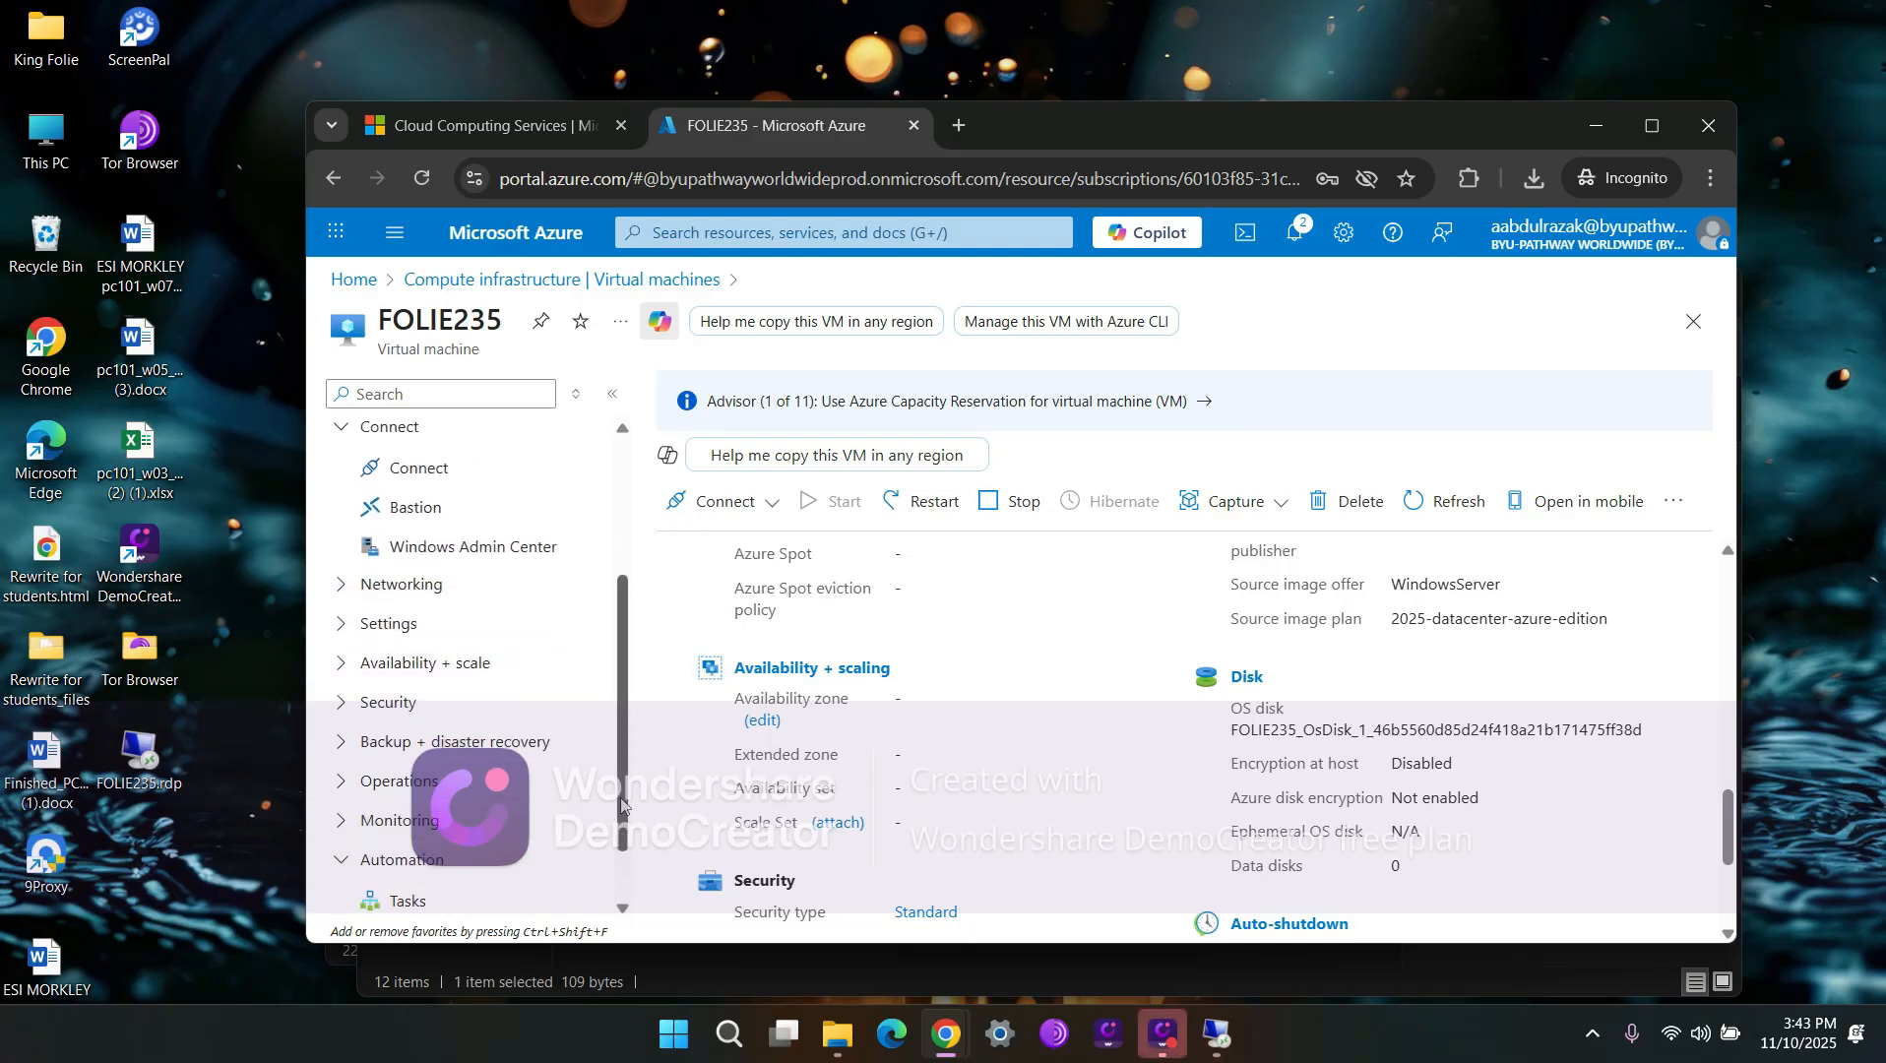
left_click_drag(622, 802, 622, 841)
left_click(409, 824)
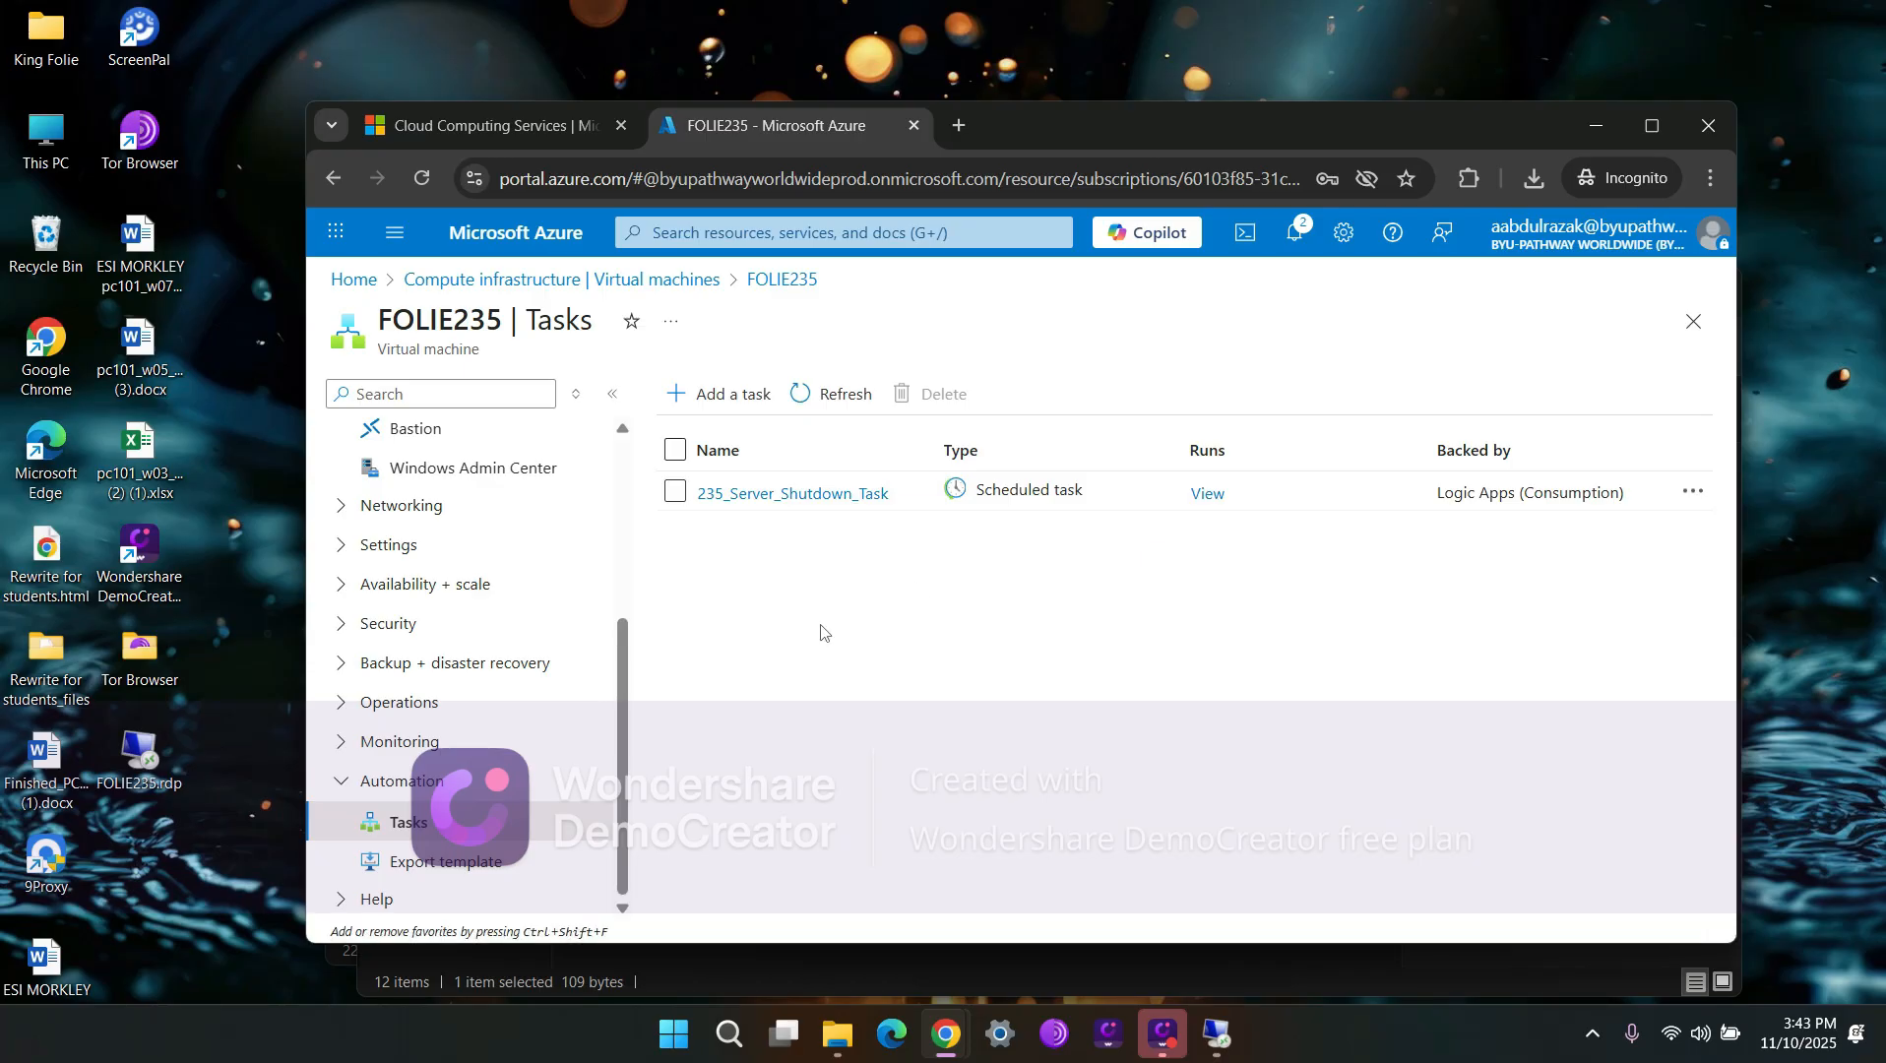
- Delete 235_Server_Shutdown_Task and start adding a new automation task
left_click(675, 492)
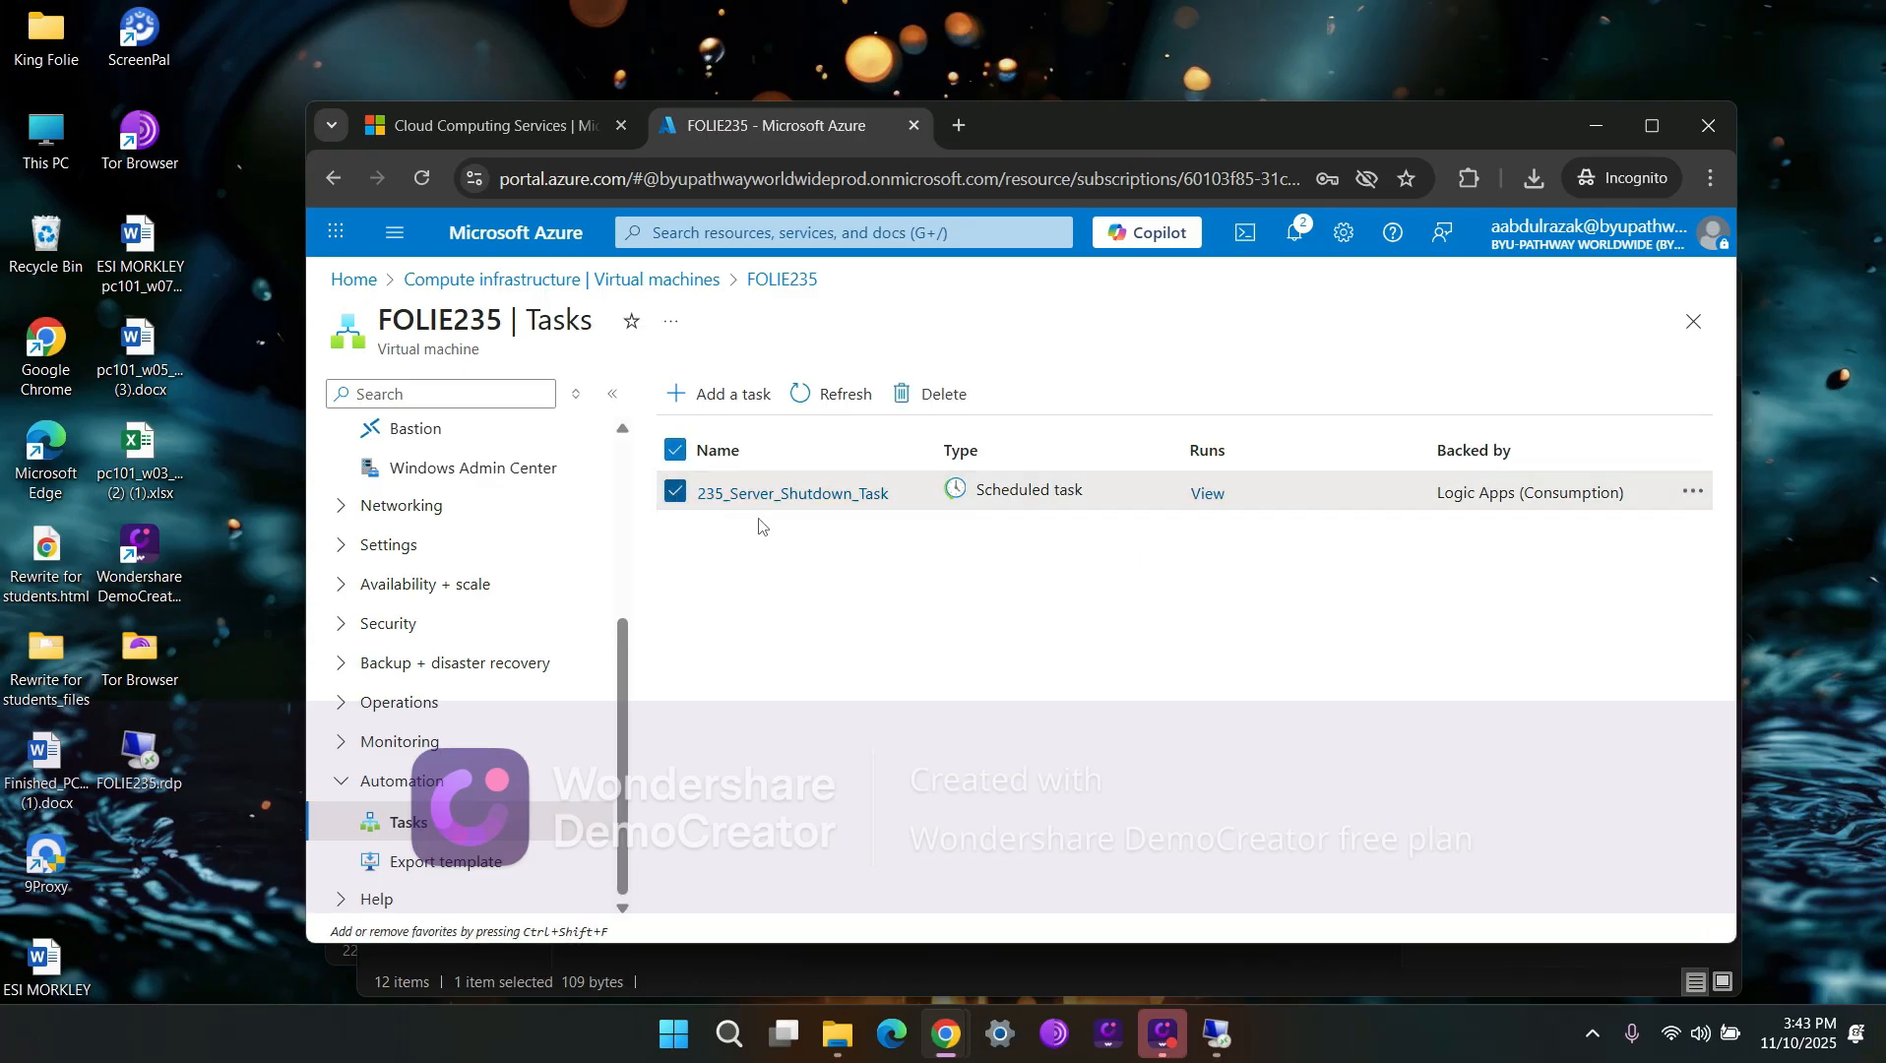
left_click(952, 398)
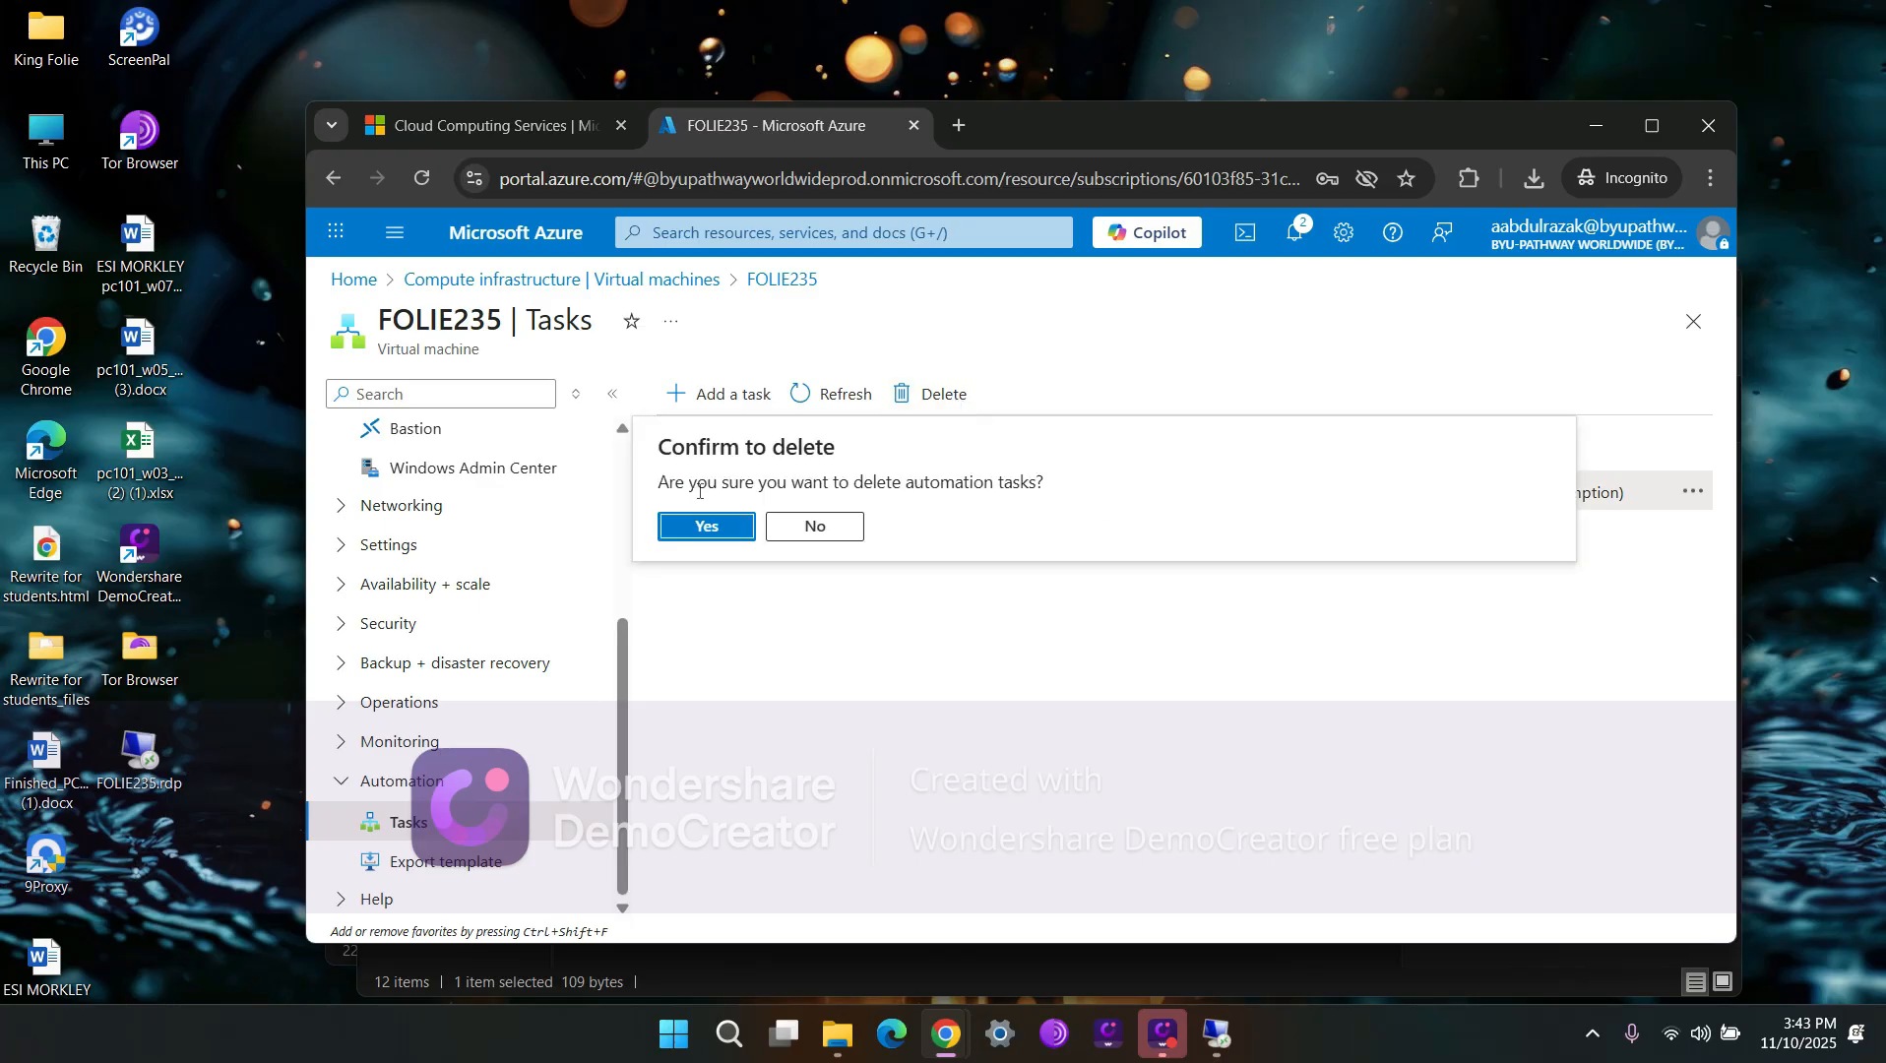
left_click(719, 529)
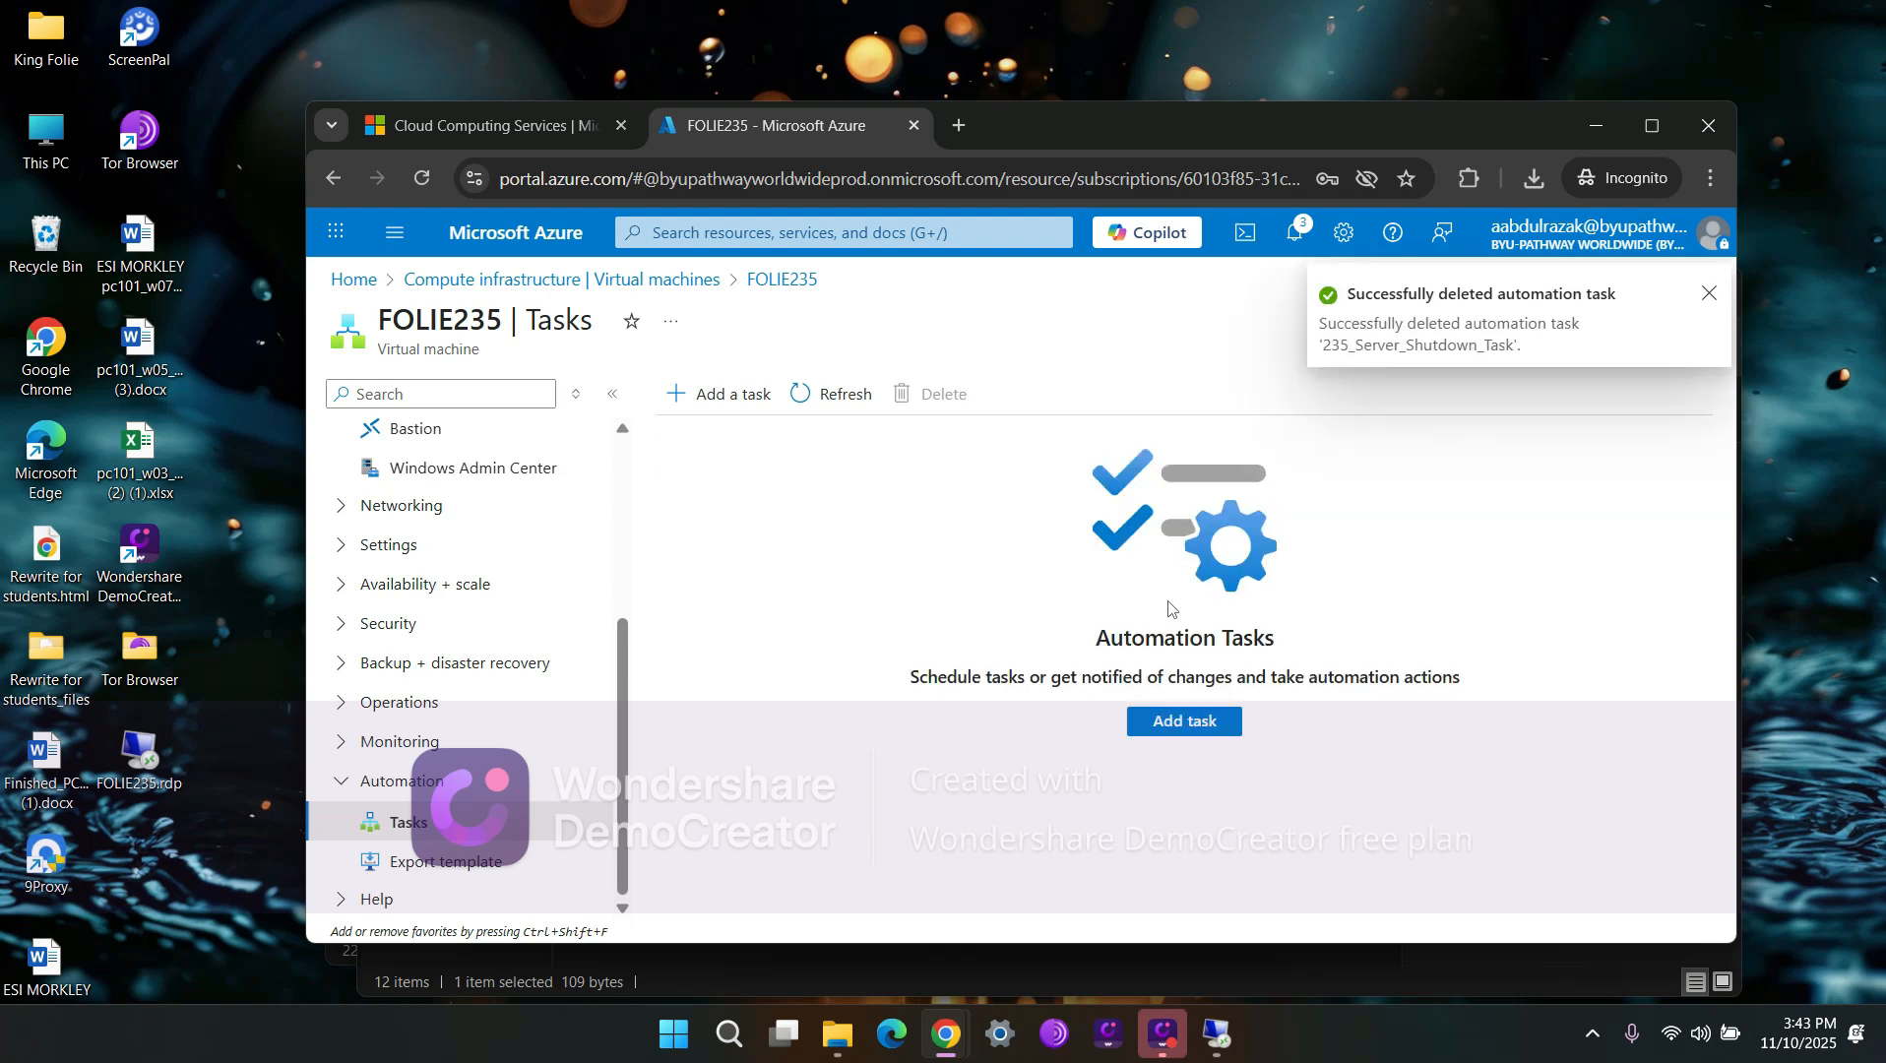
left_click(1167, 721)
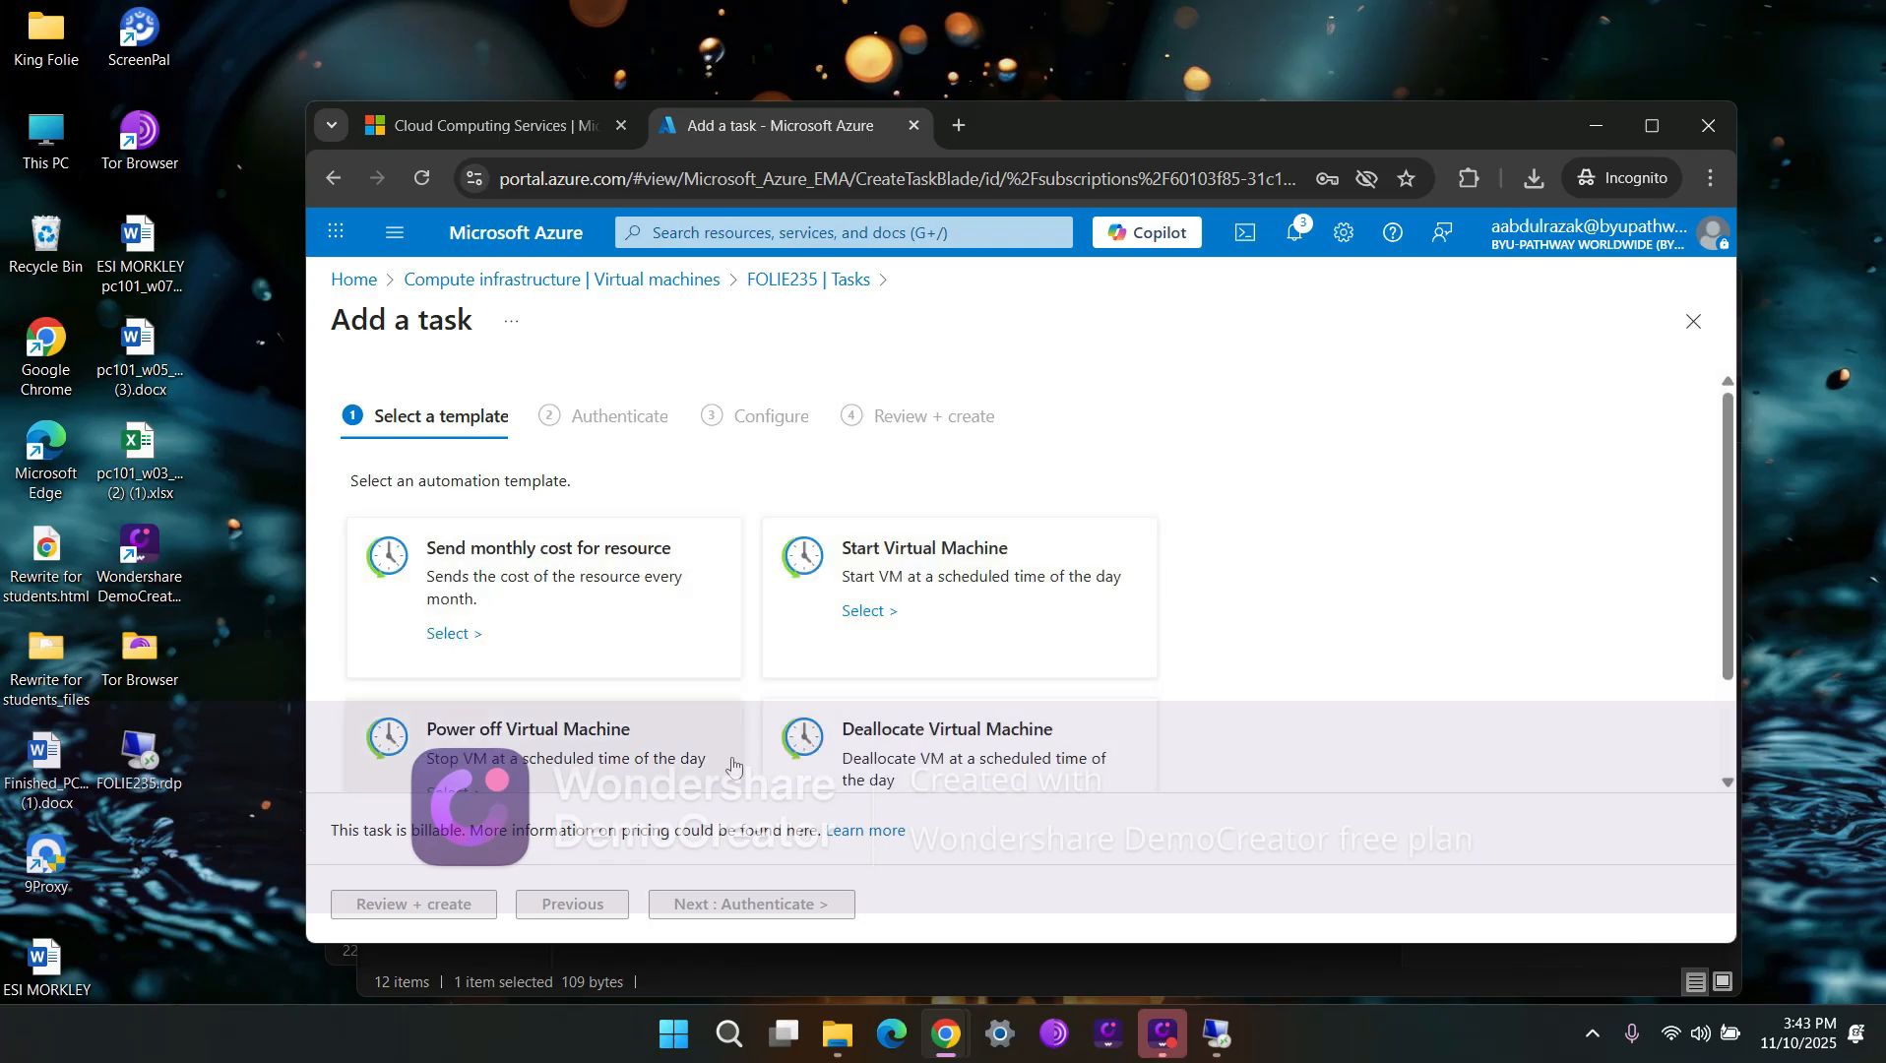
- Choose the Deallocate Virtual Machine template, verify both connections are authenticated, and reach the Configure form
left_click(974, 776)
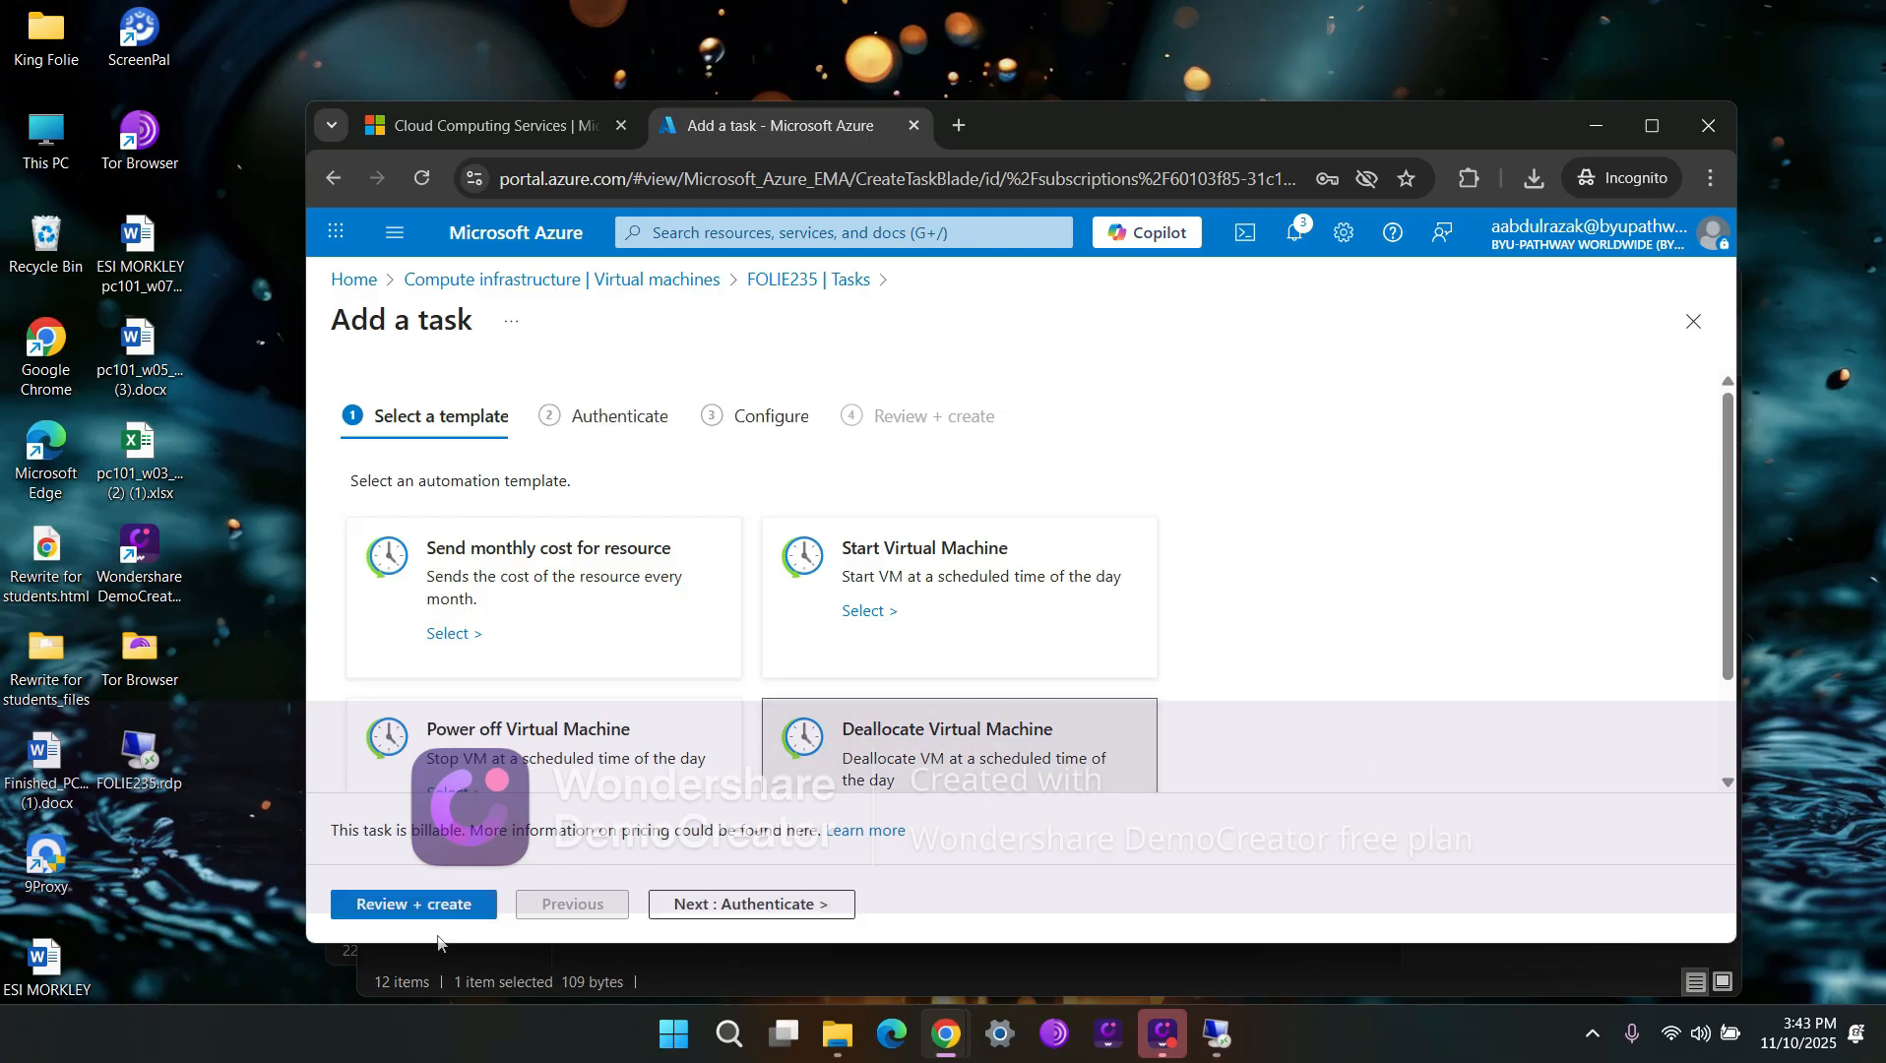
left_click(449, 904)
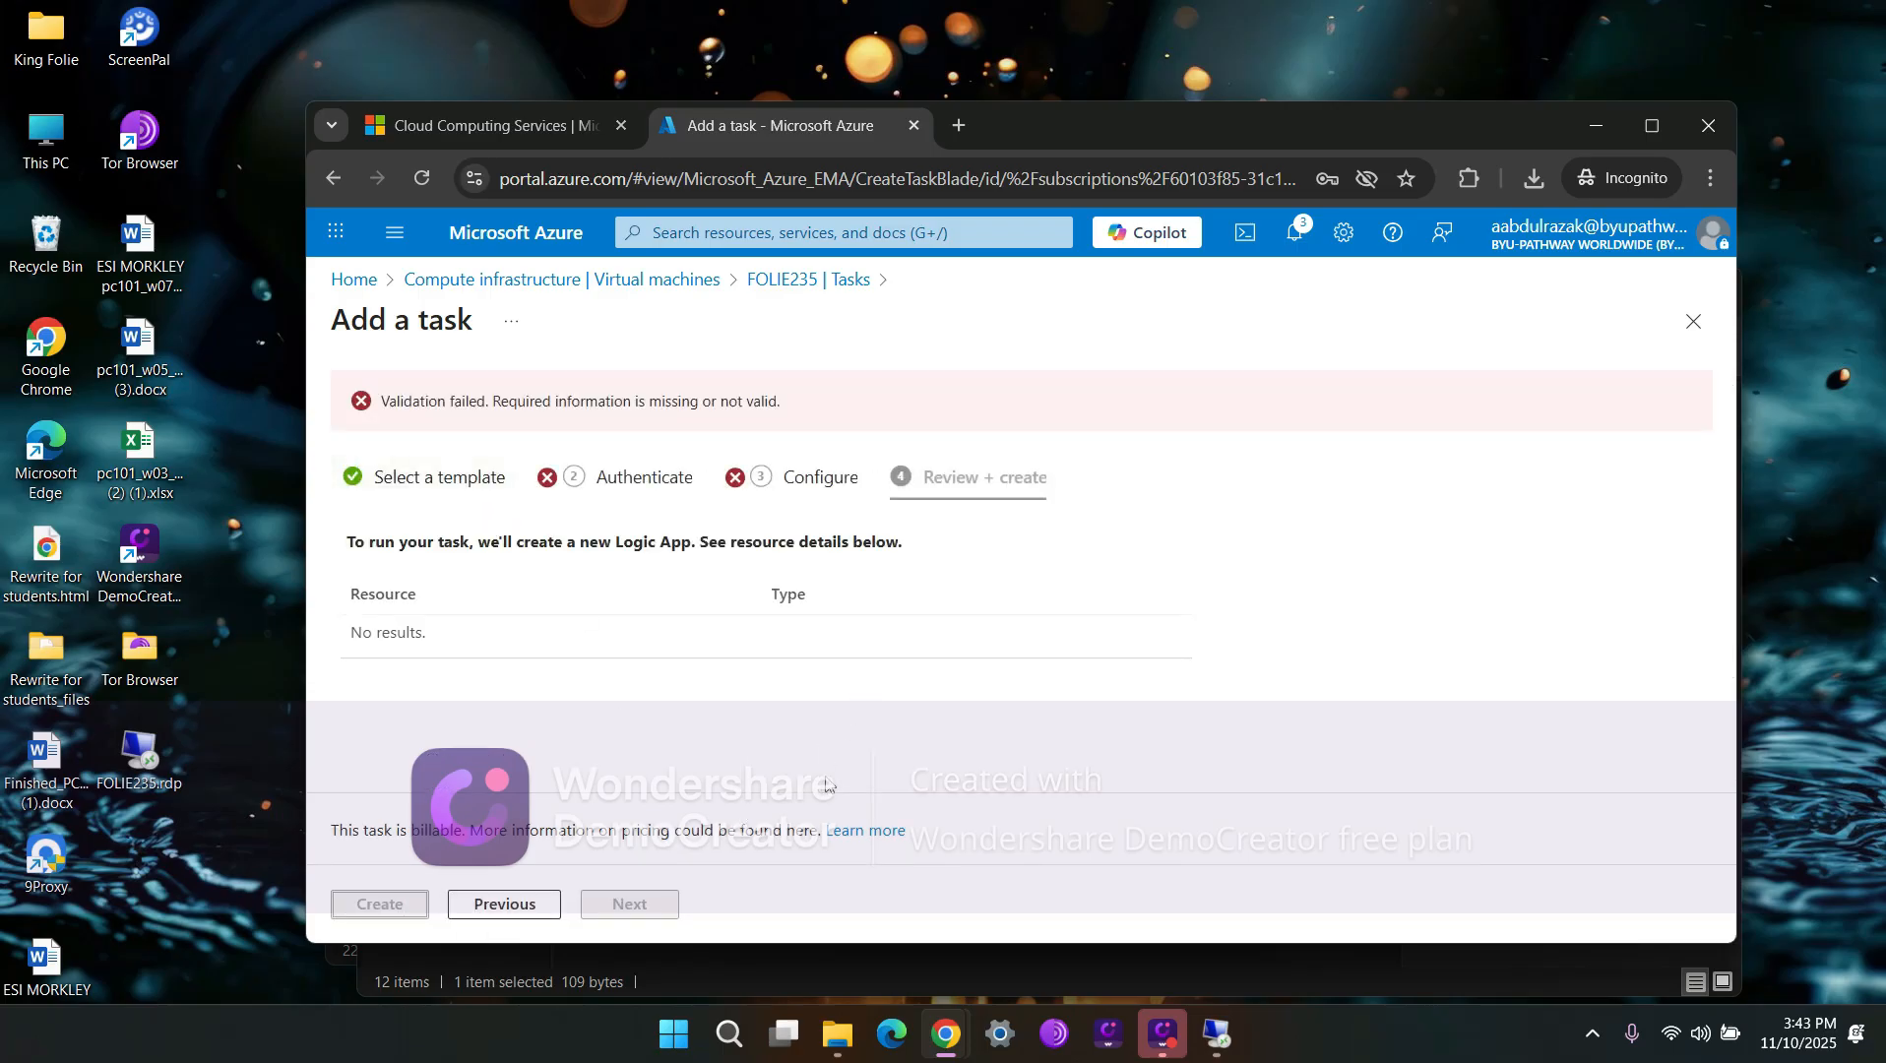
left_click(602, 481)
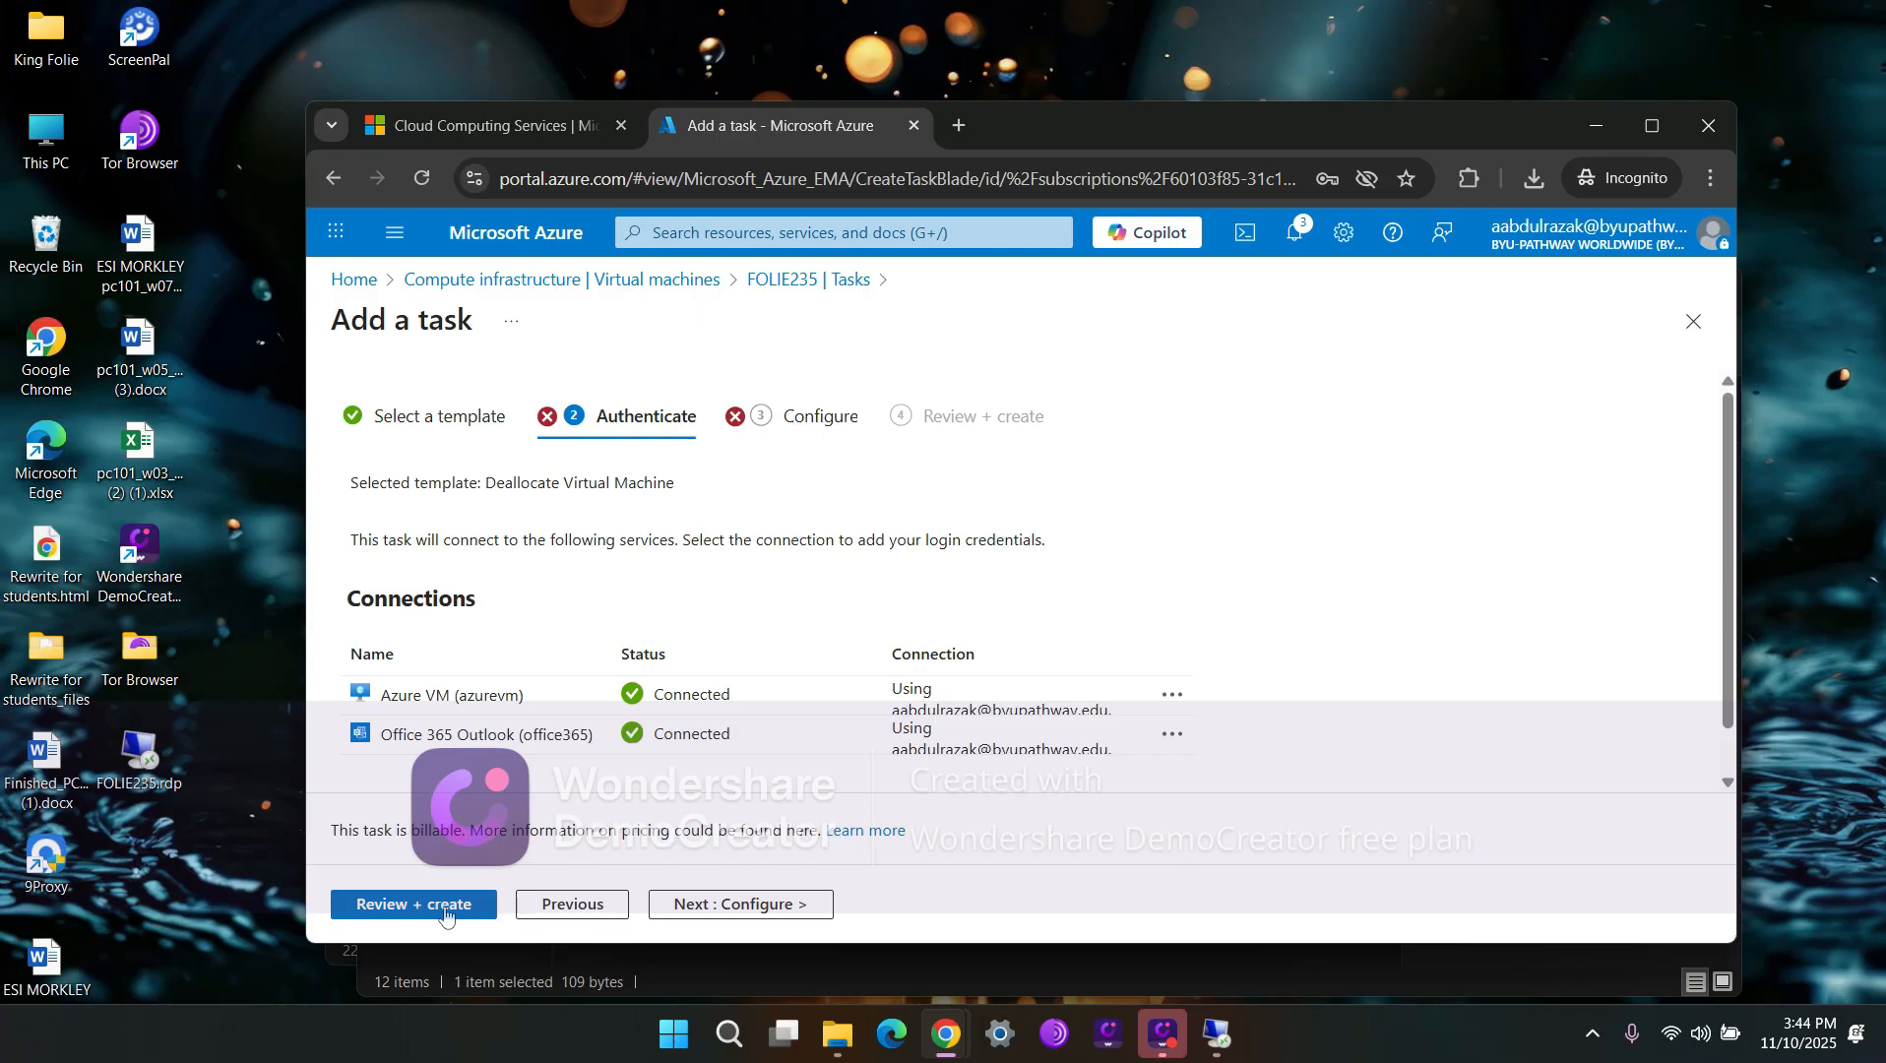
left_click(477, 905)
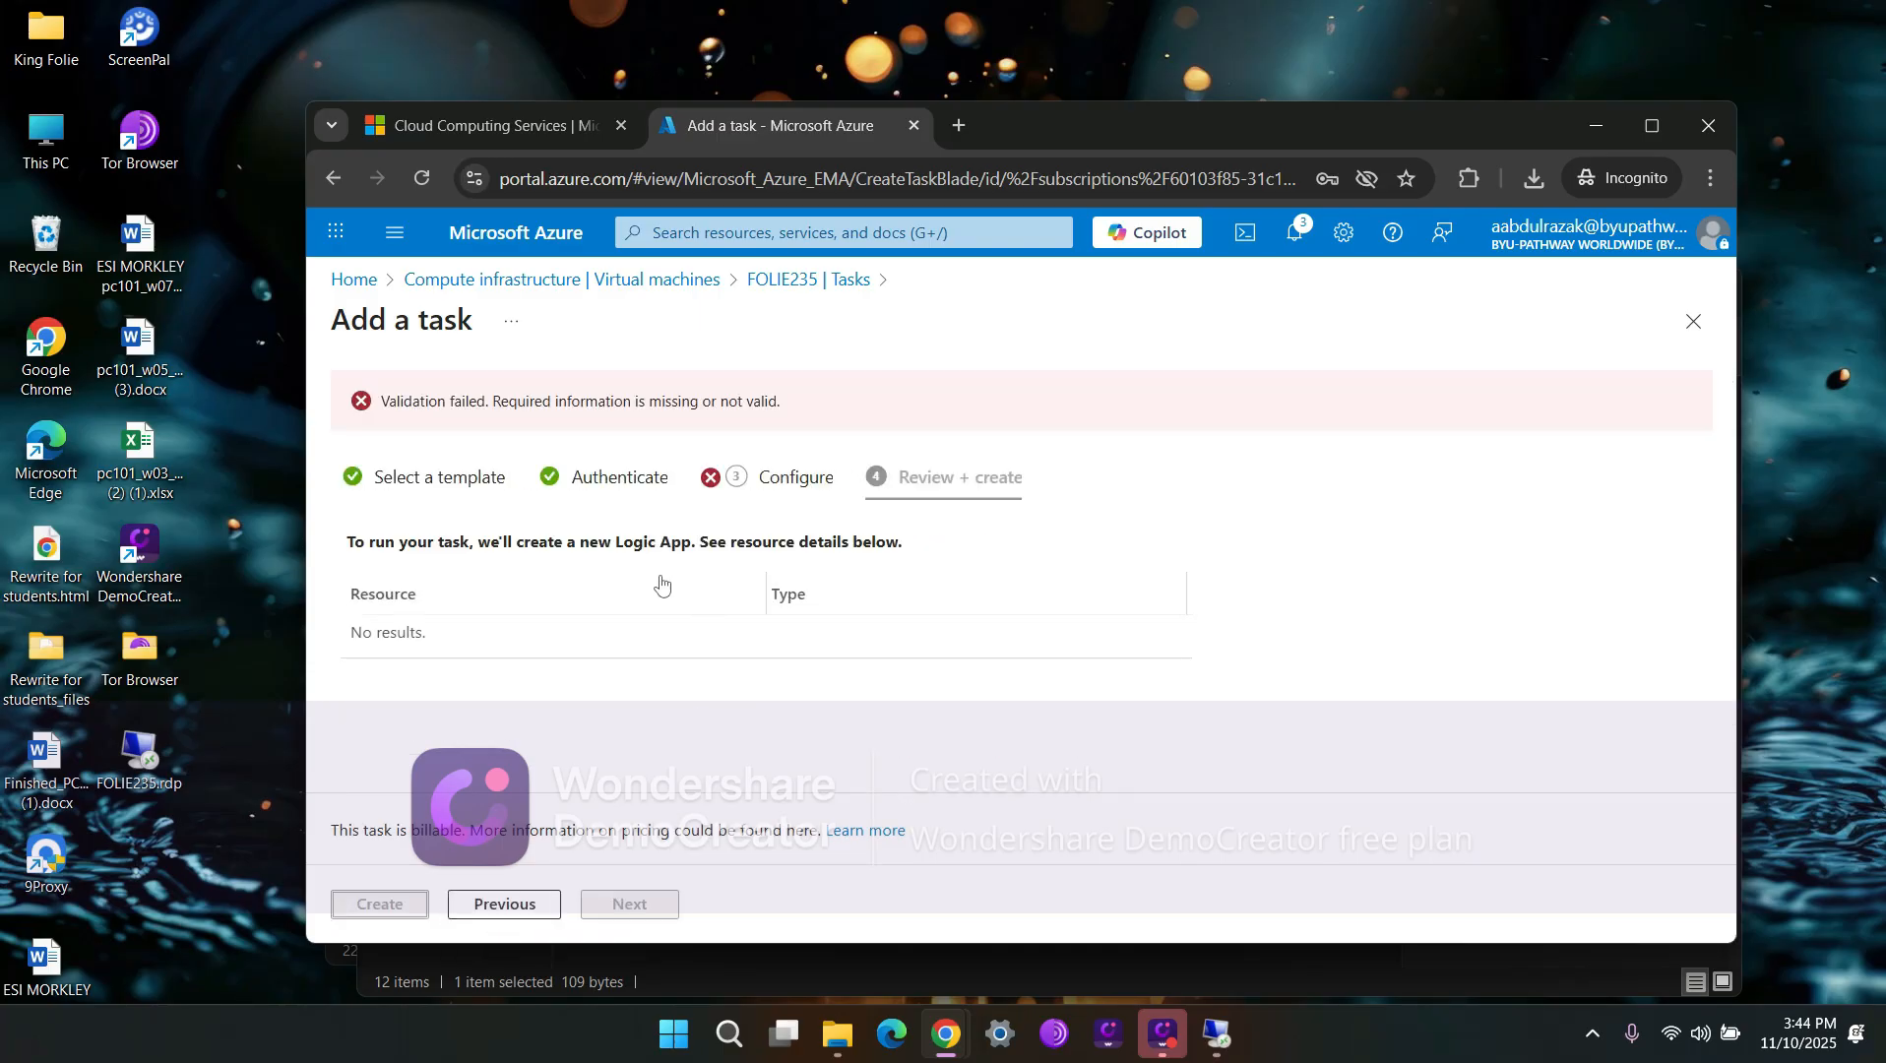
left_click(787, 478)
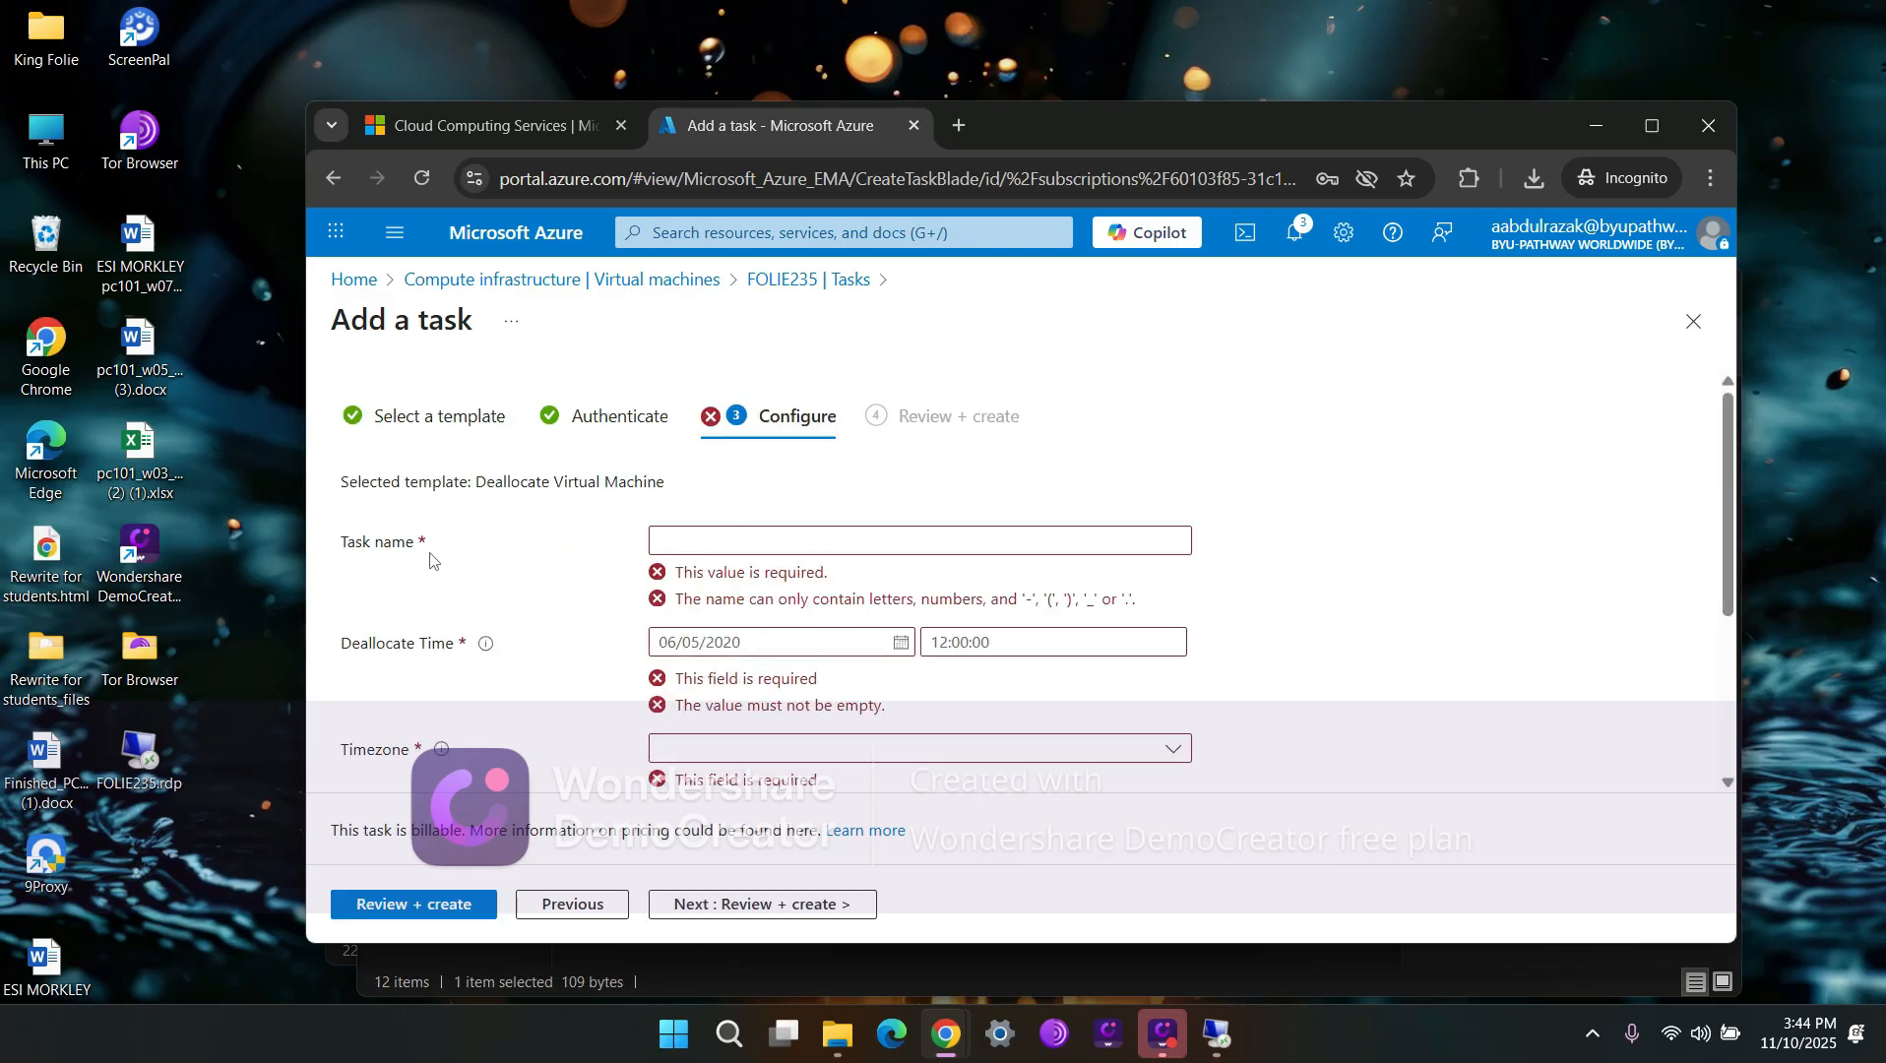
- Name the task 235_Server_Shutdown_Task
left_click(722, 544)
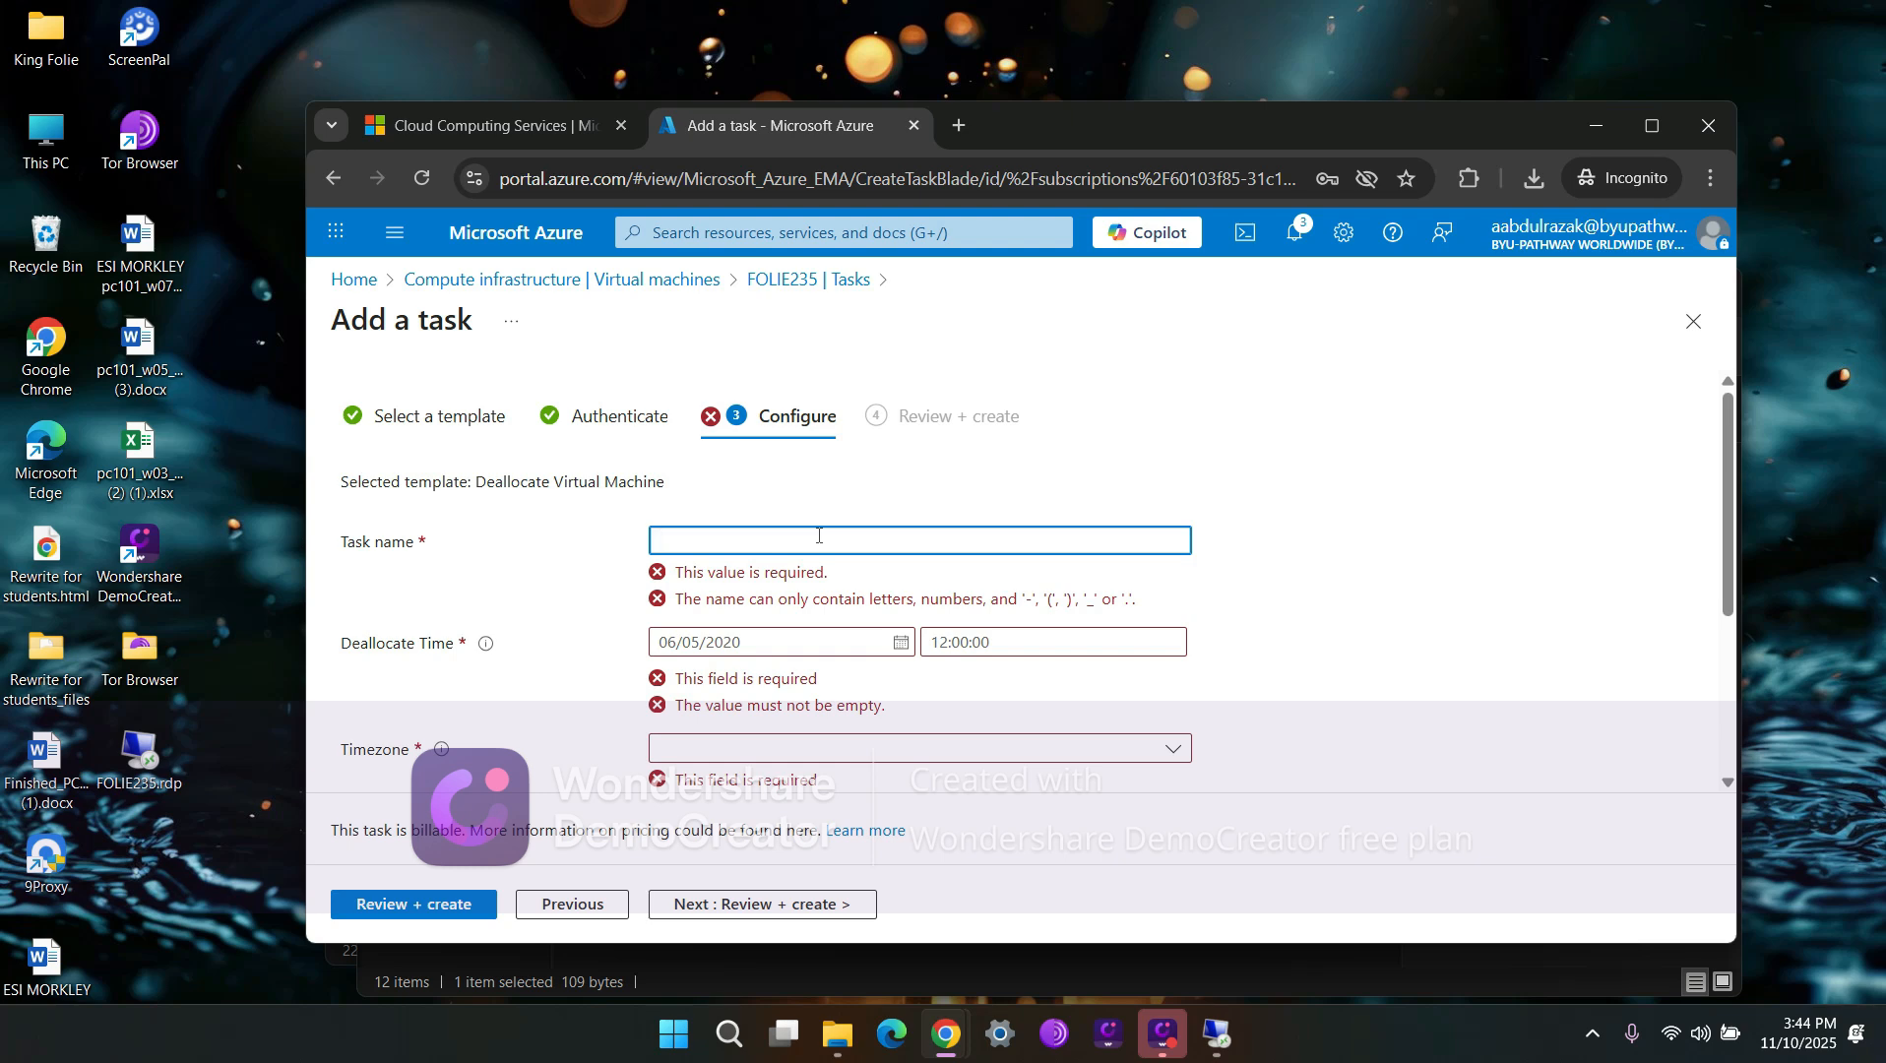
type("235_")
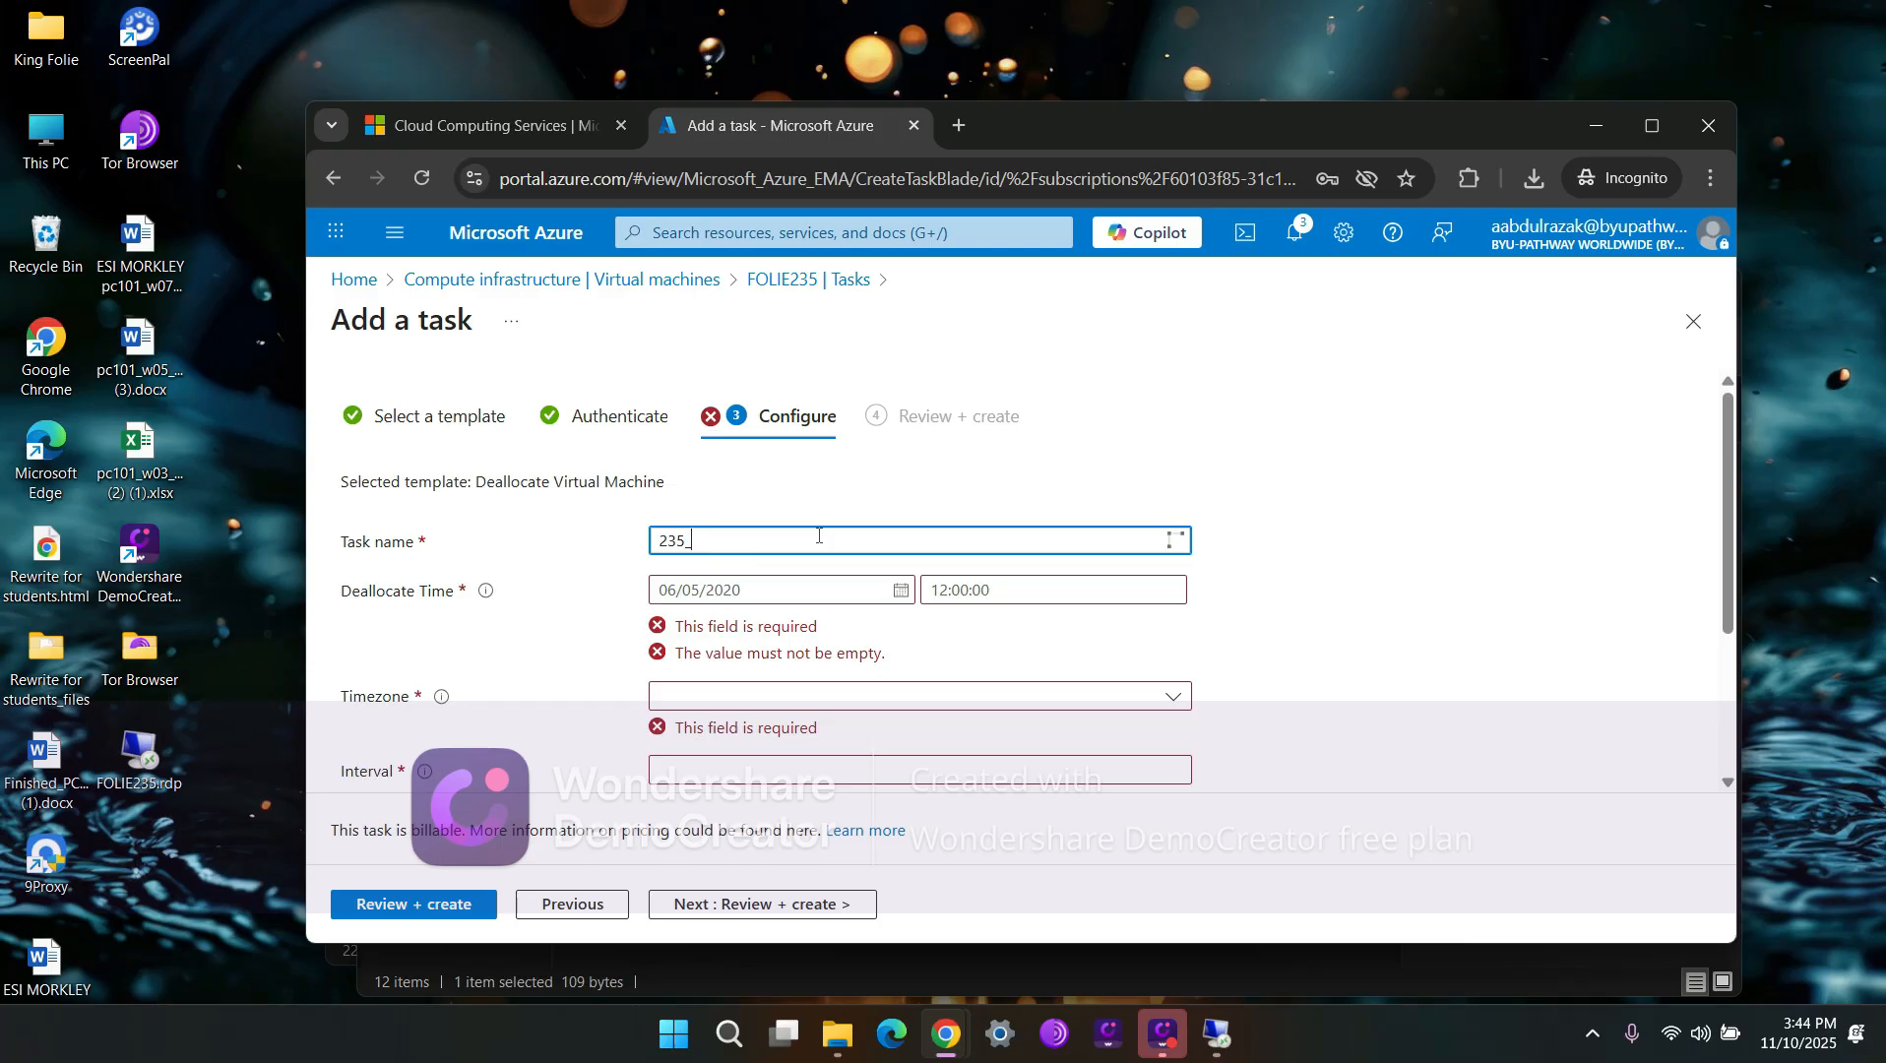
type("Sh")
key("BackSpace")
type("Server_Shutdown_Task")
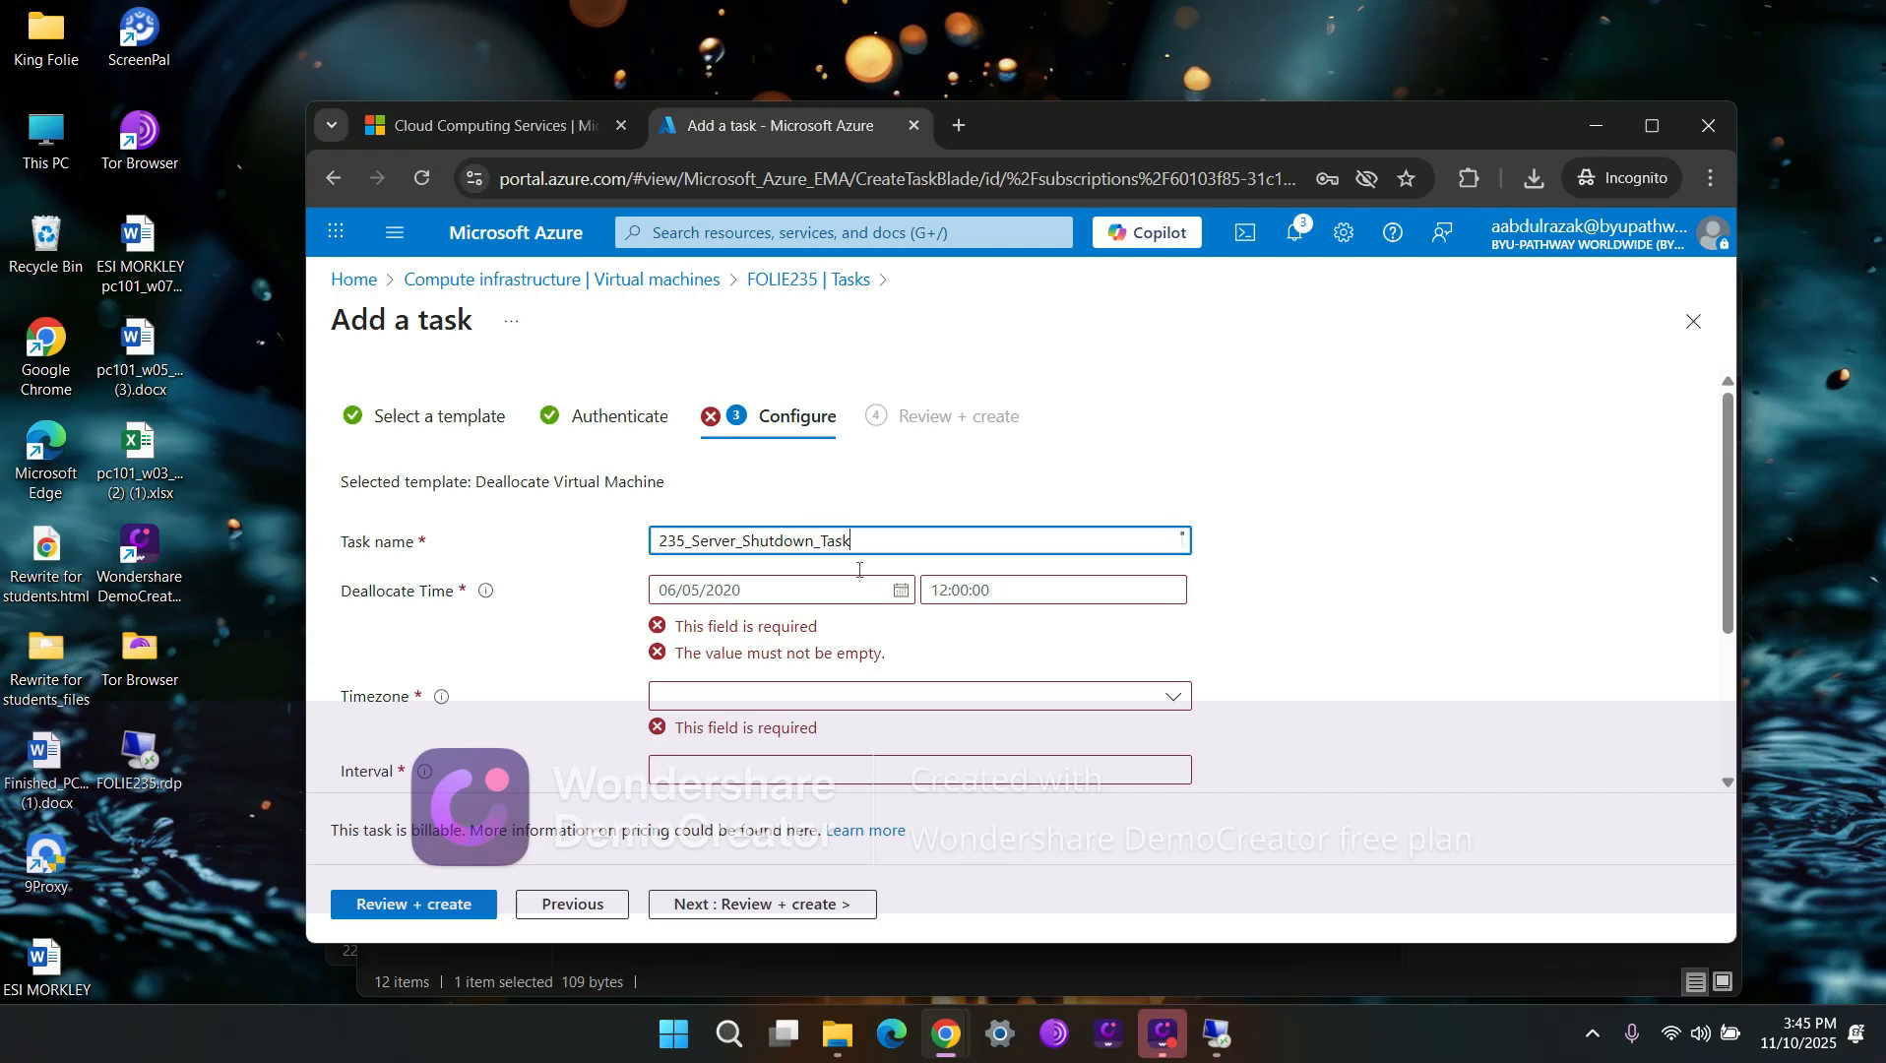
- Schedule the deallocation from 11/11/2025, Eastern Standard Time, repeating every 1 Day
left_click(901, 591)
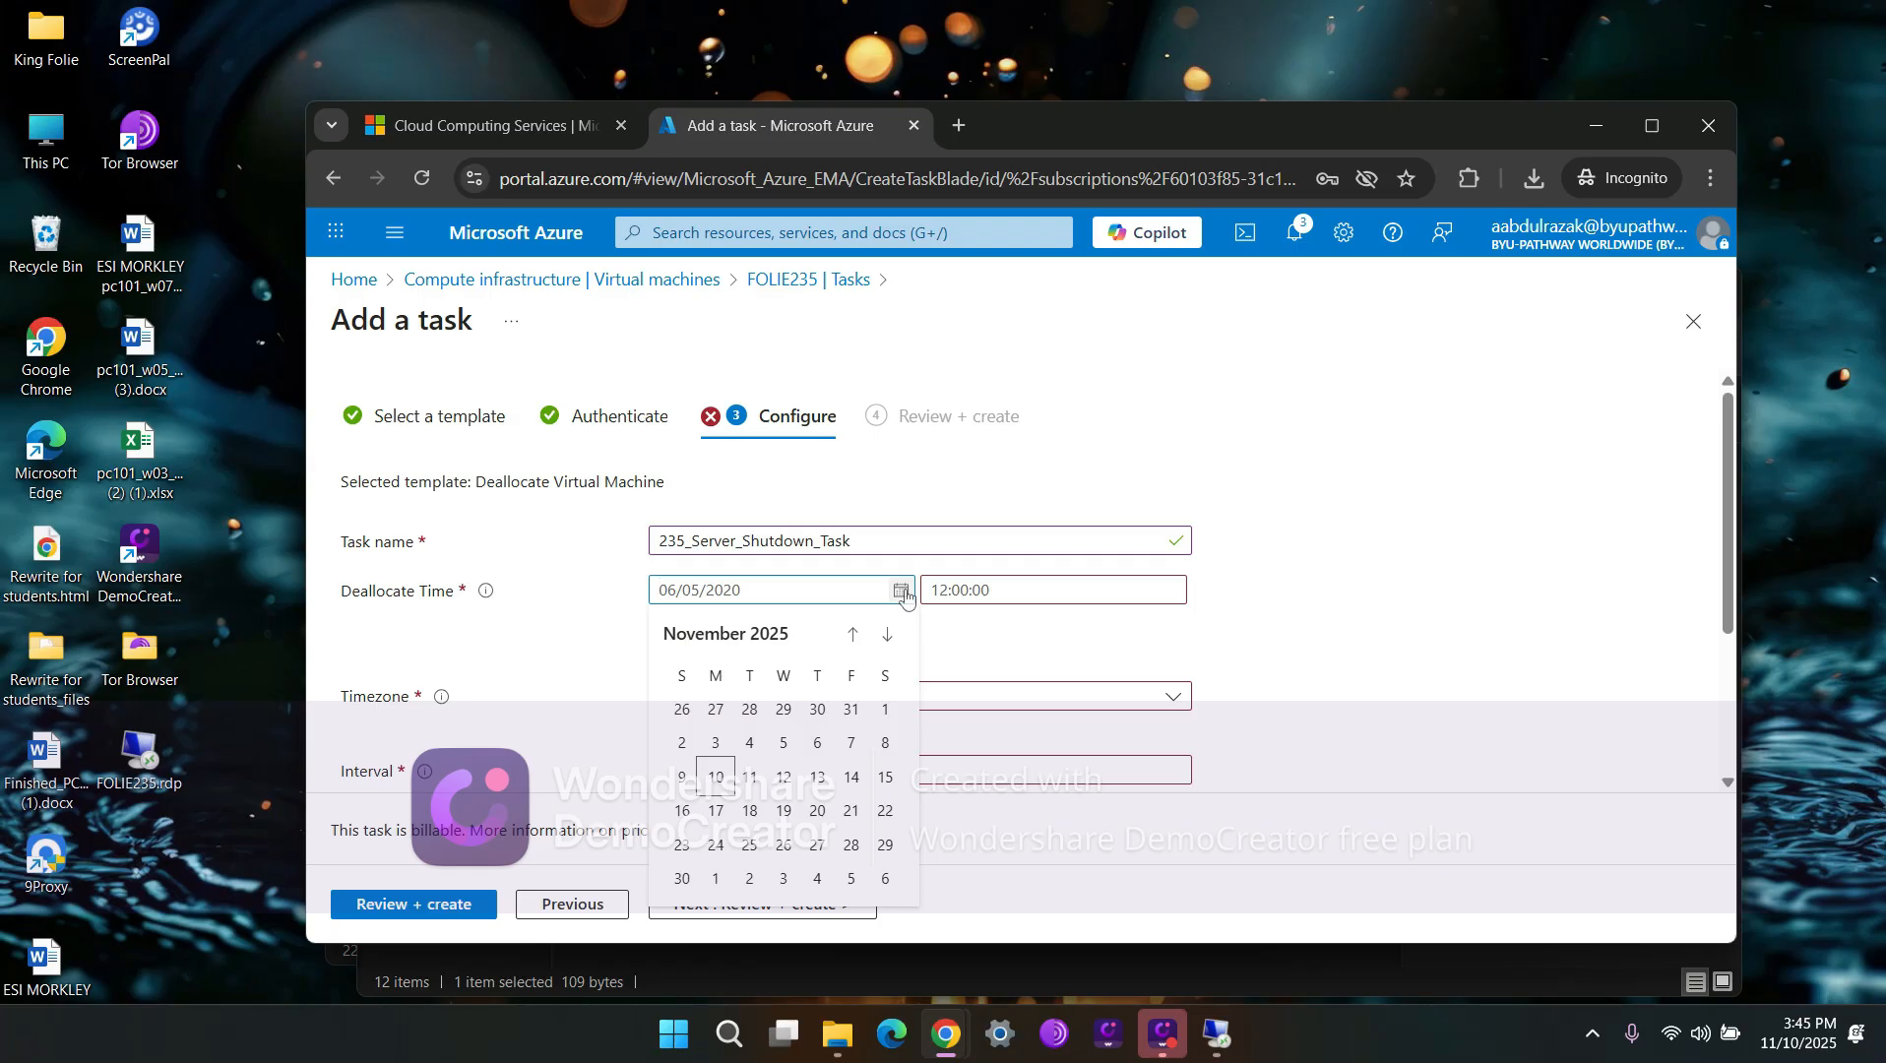
left_click(750, 778)
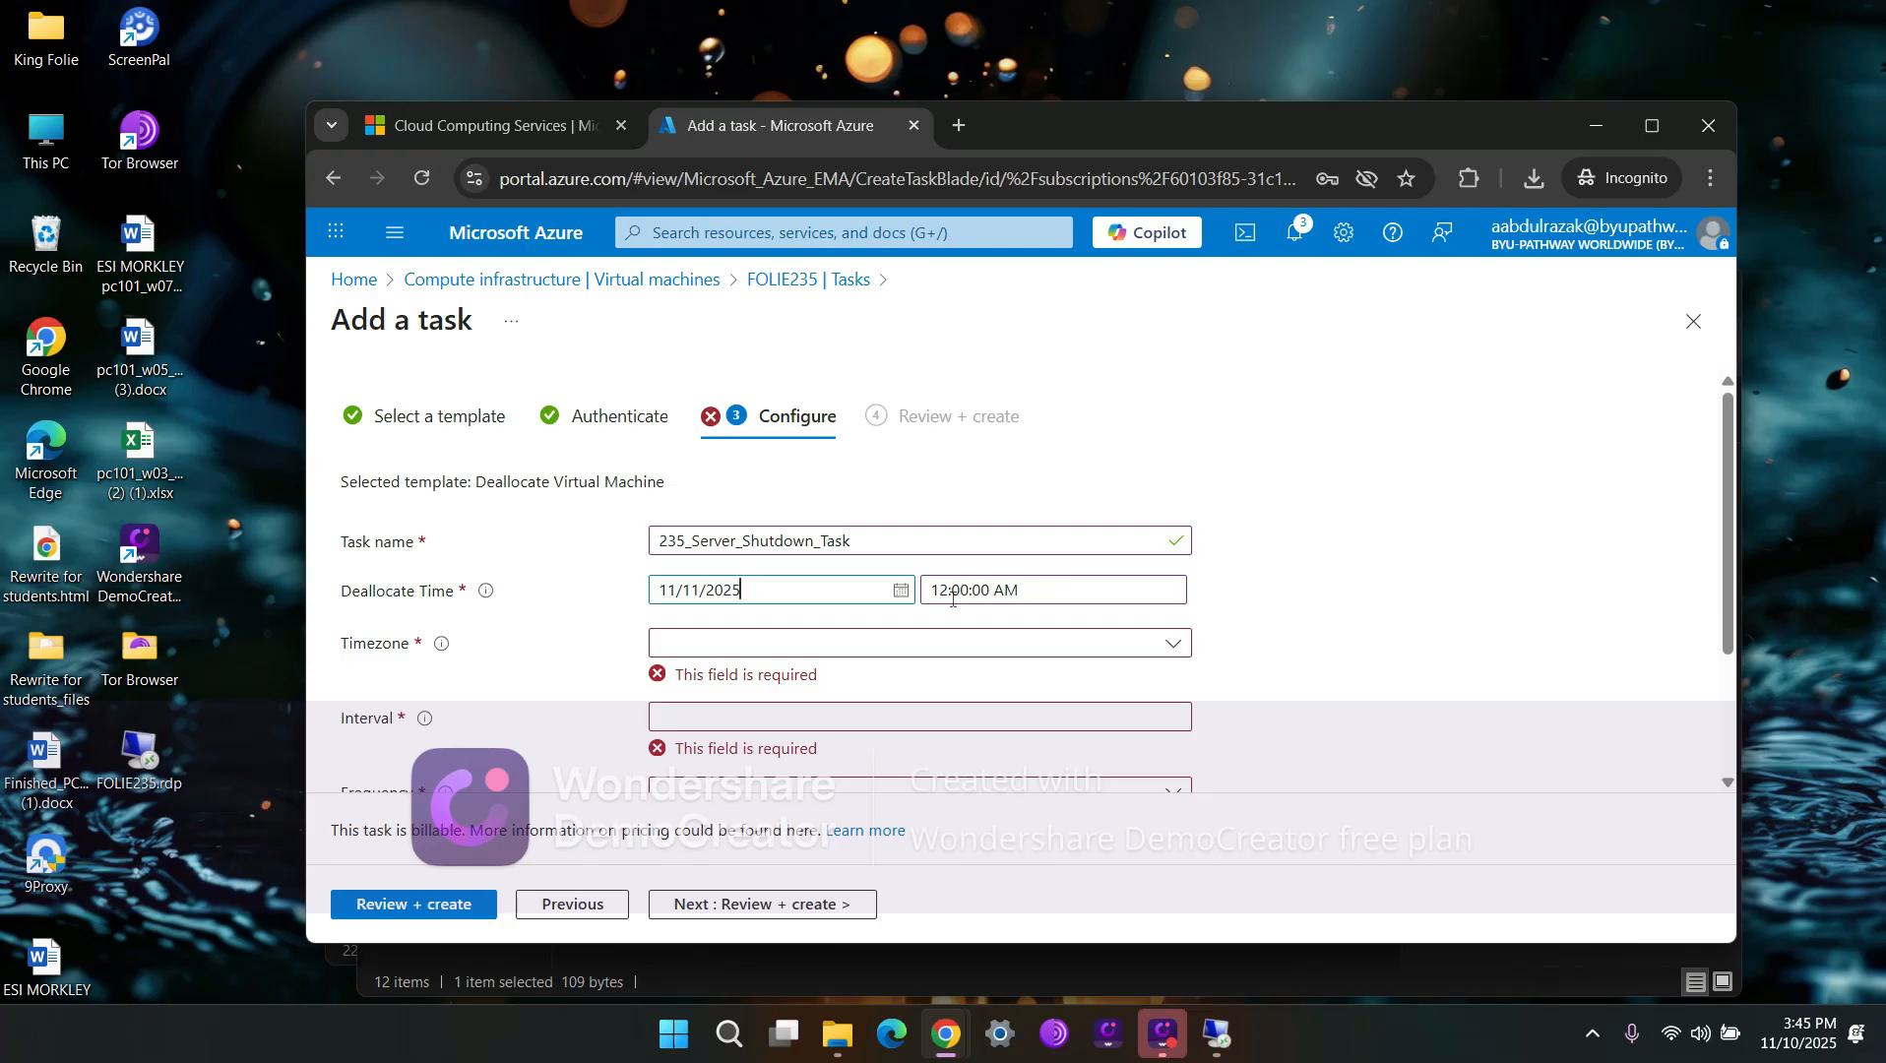
left_click(1177, 643)
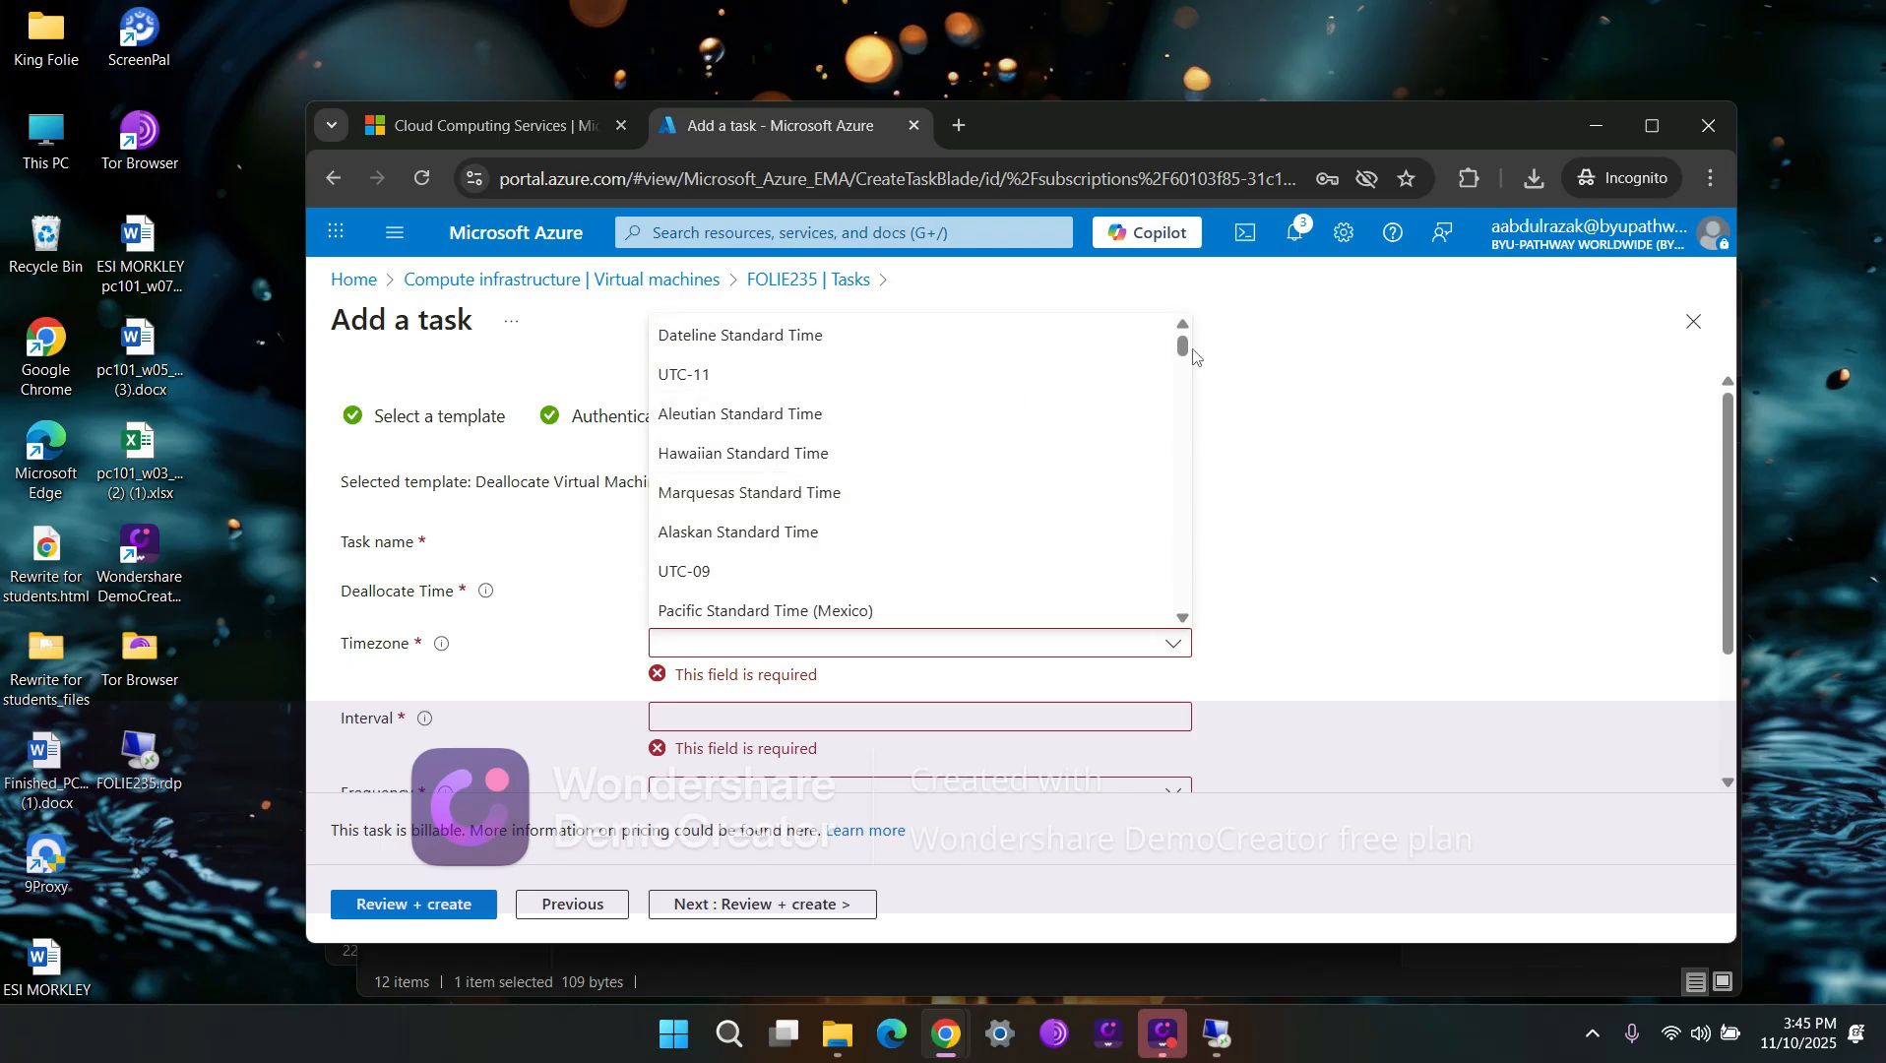
left_click_drag(1184, 347, 1184, 389)
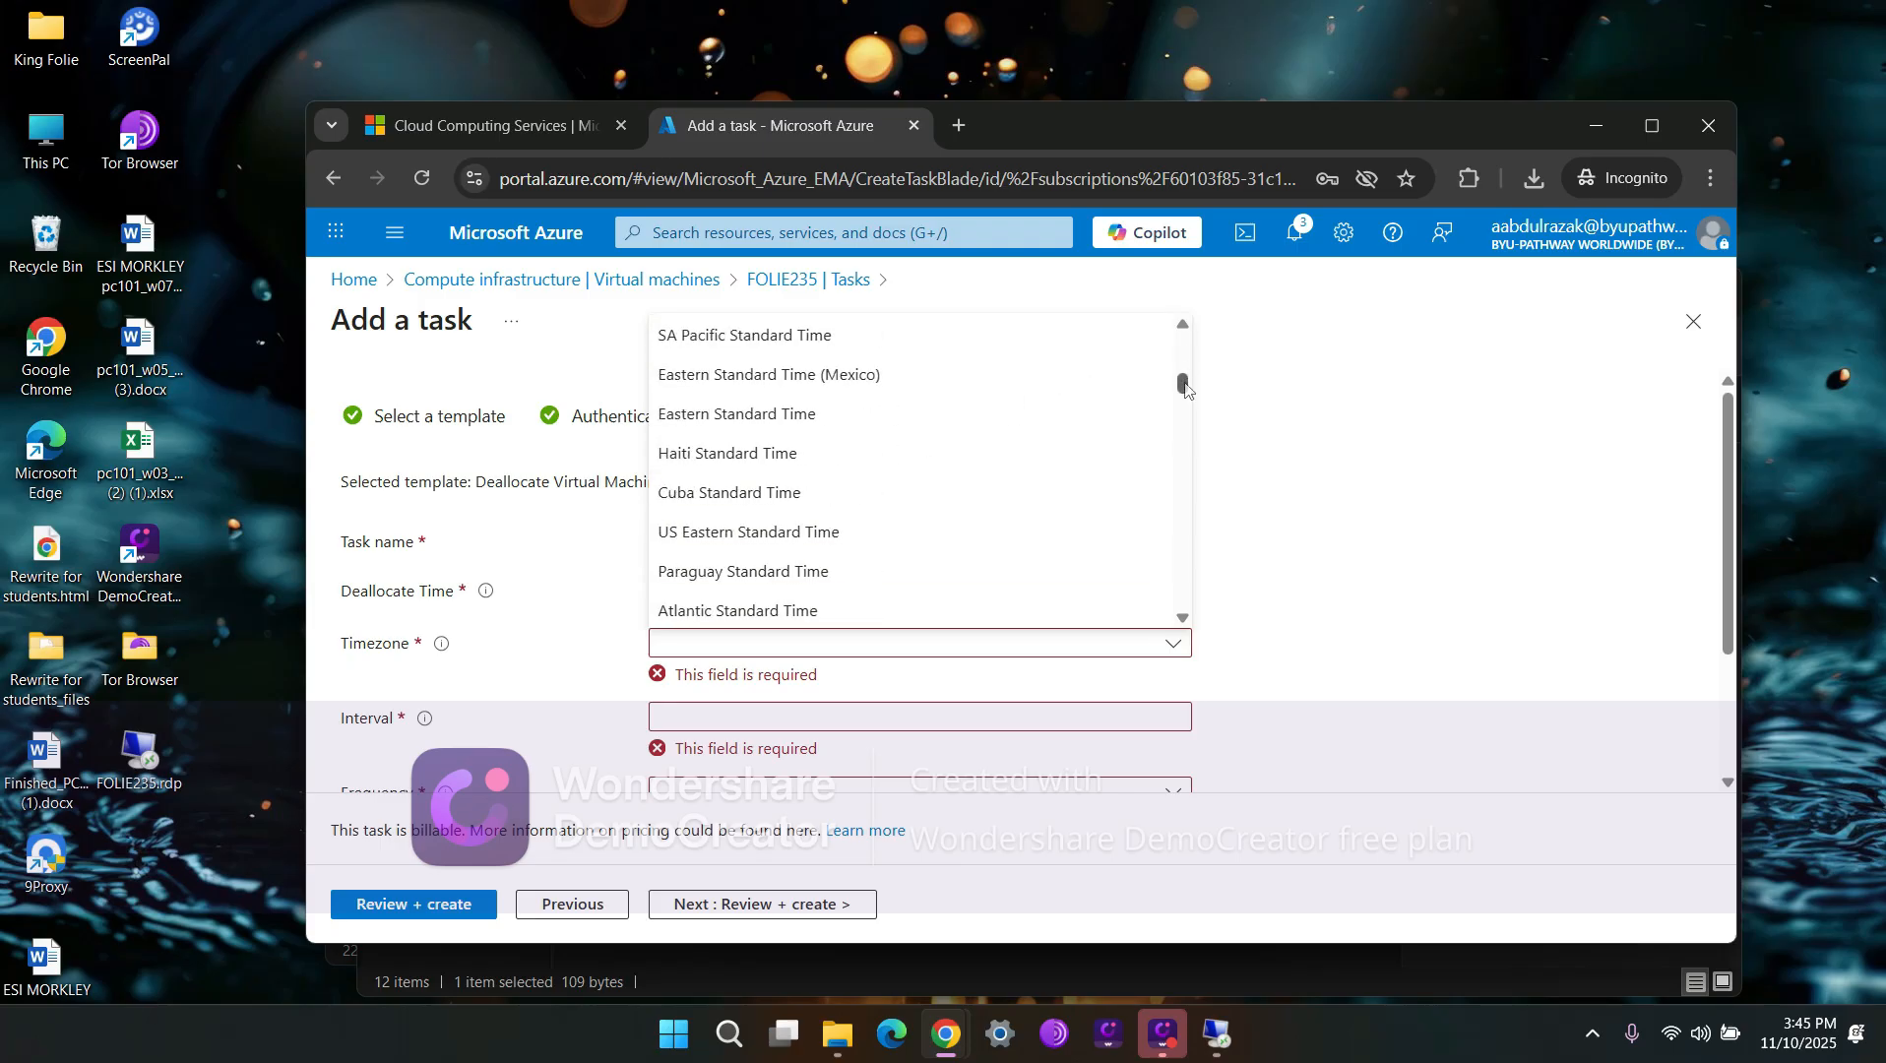
left_click(871, 415)
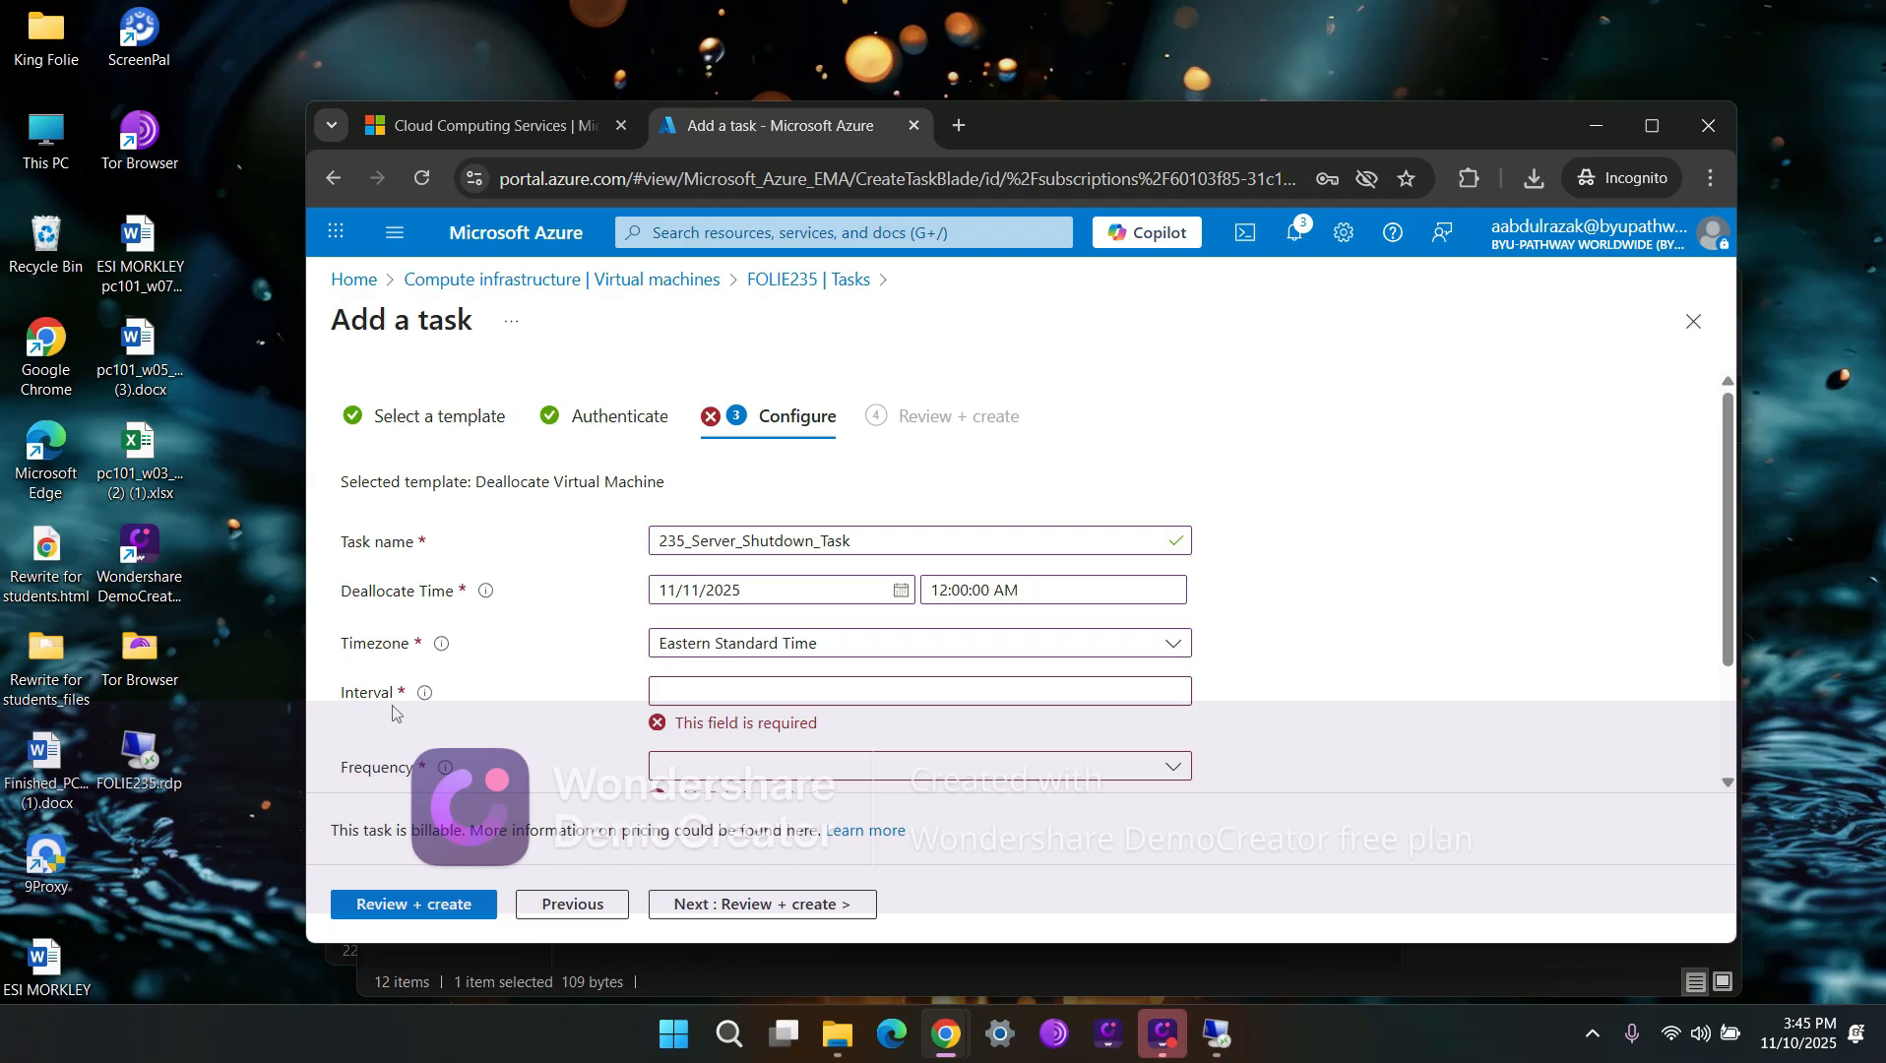
left_click(703, 686)
type("1")
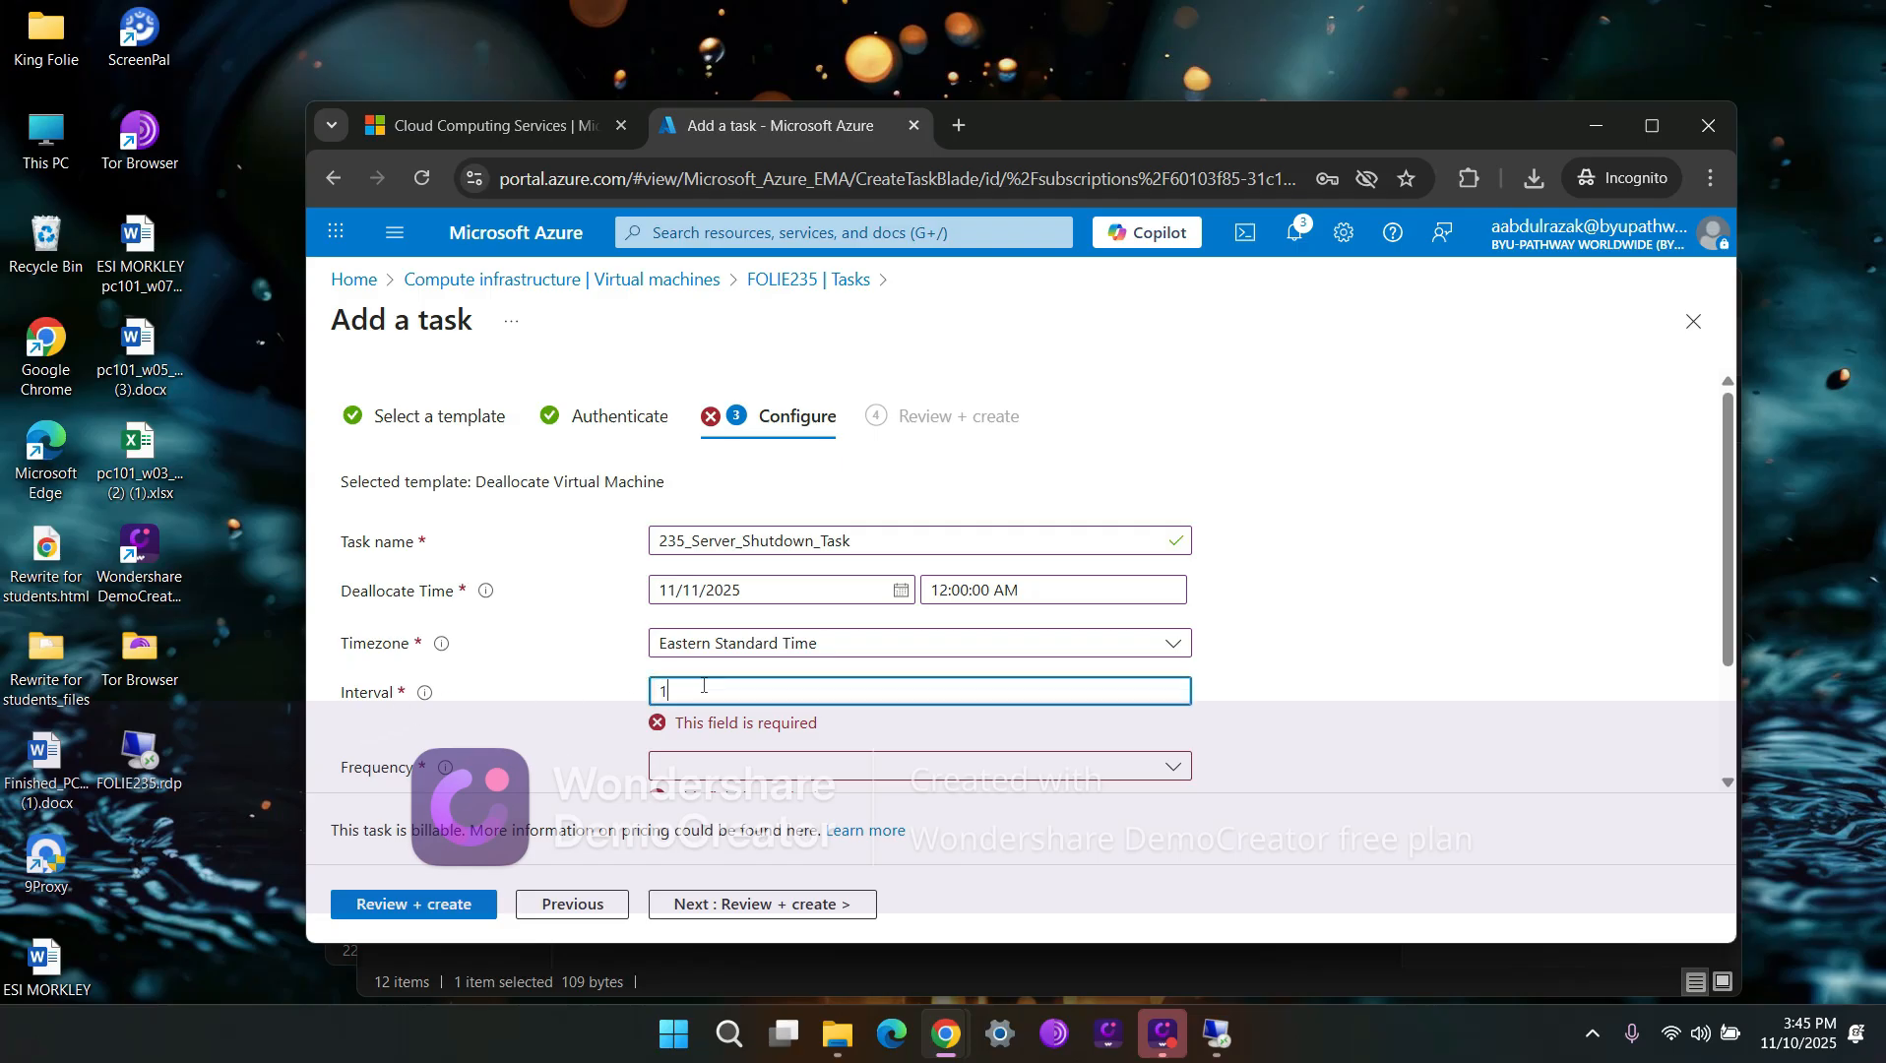
left_click(1274, 682)
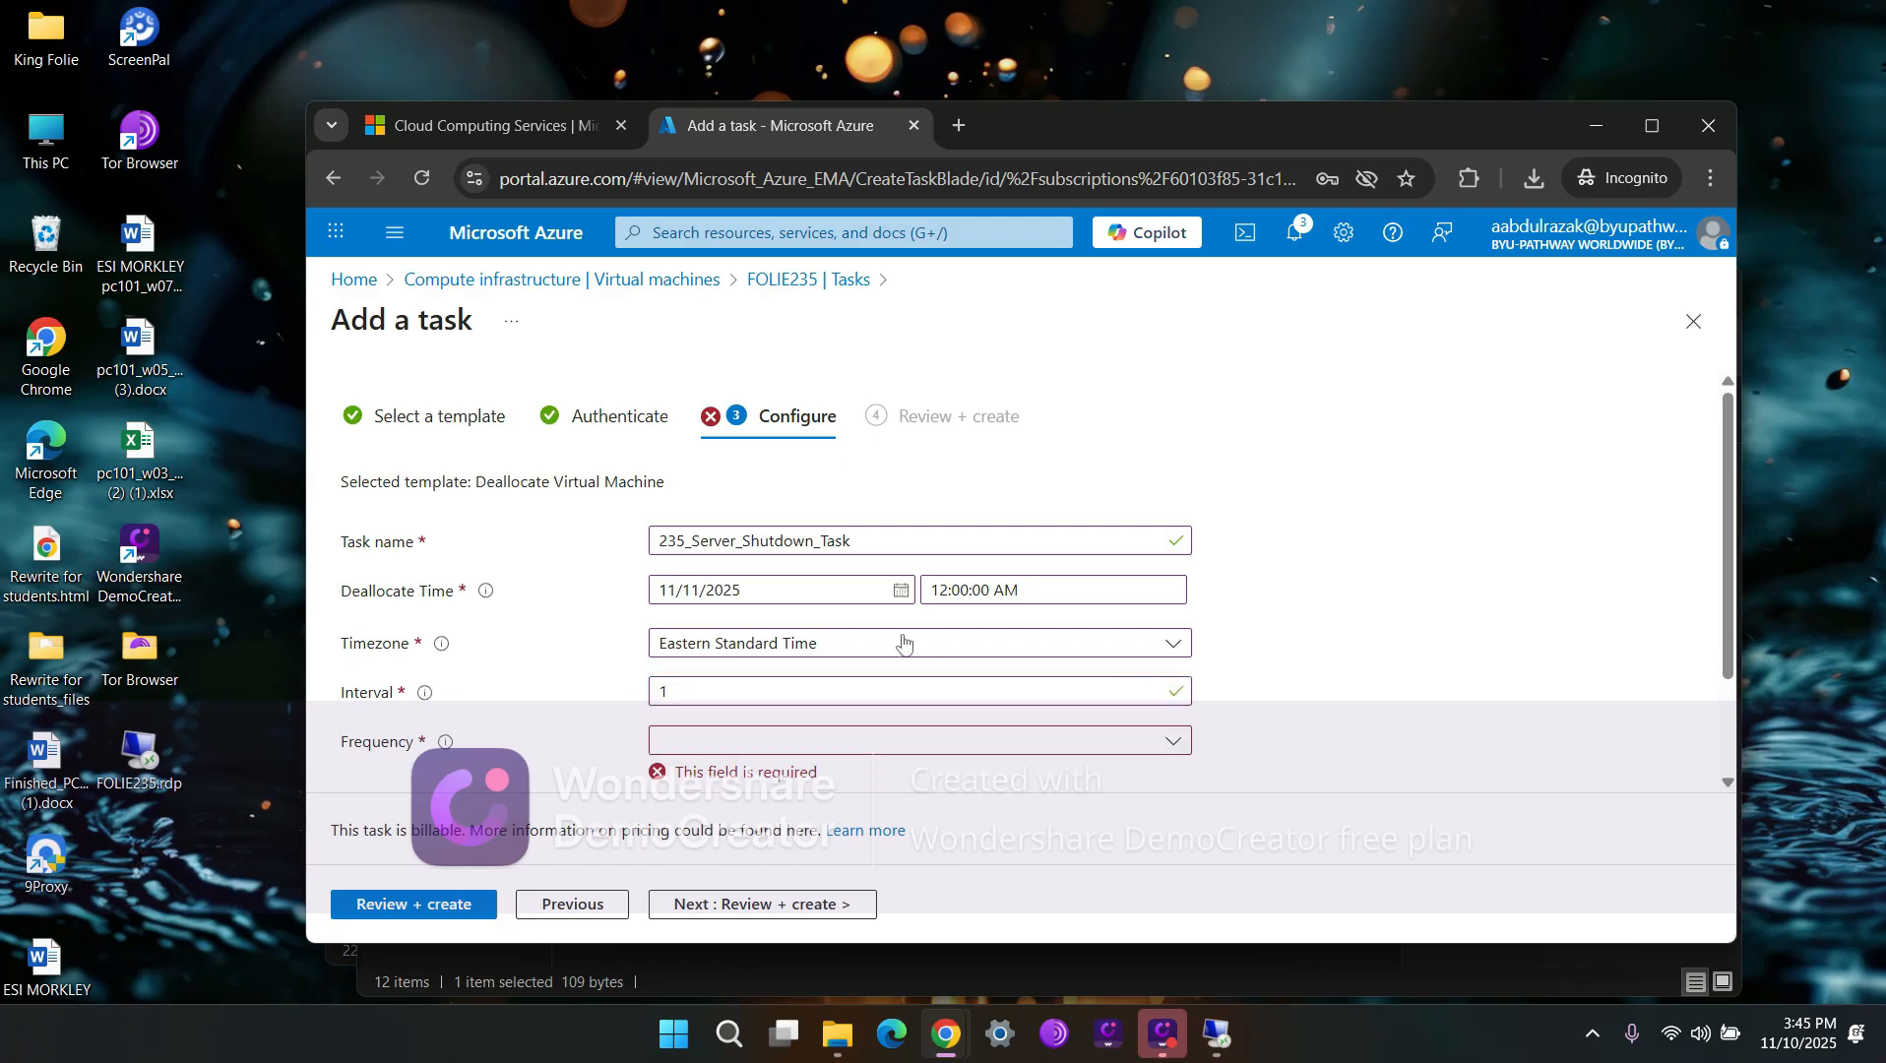
left_click(1173, 743)
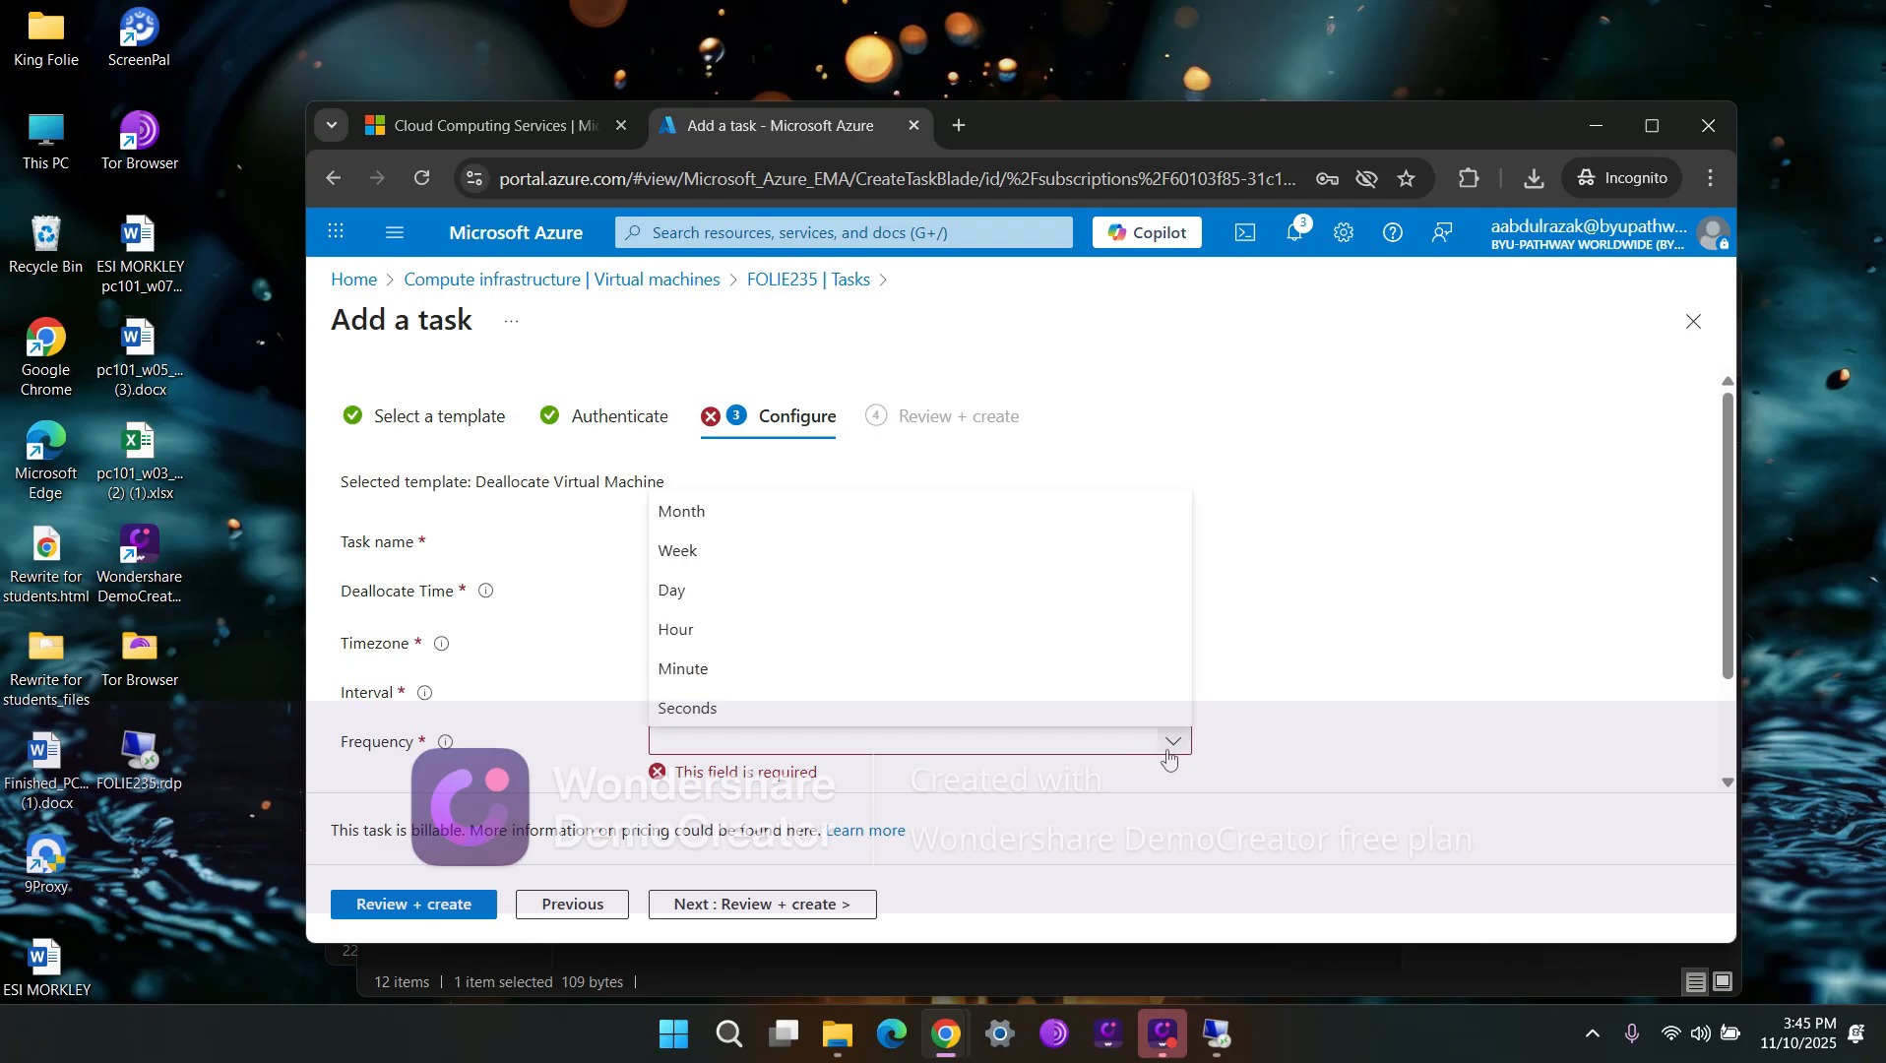
left_click(773, 610)
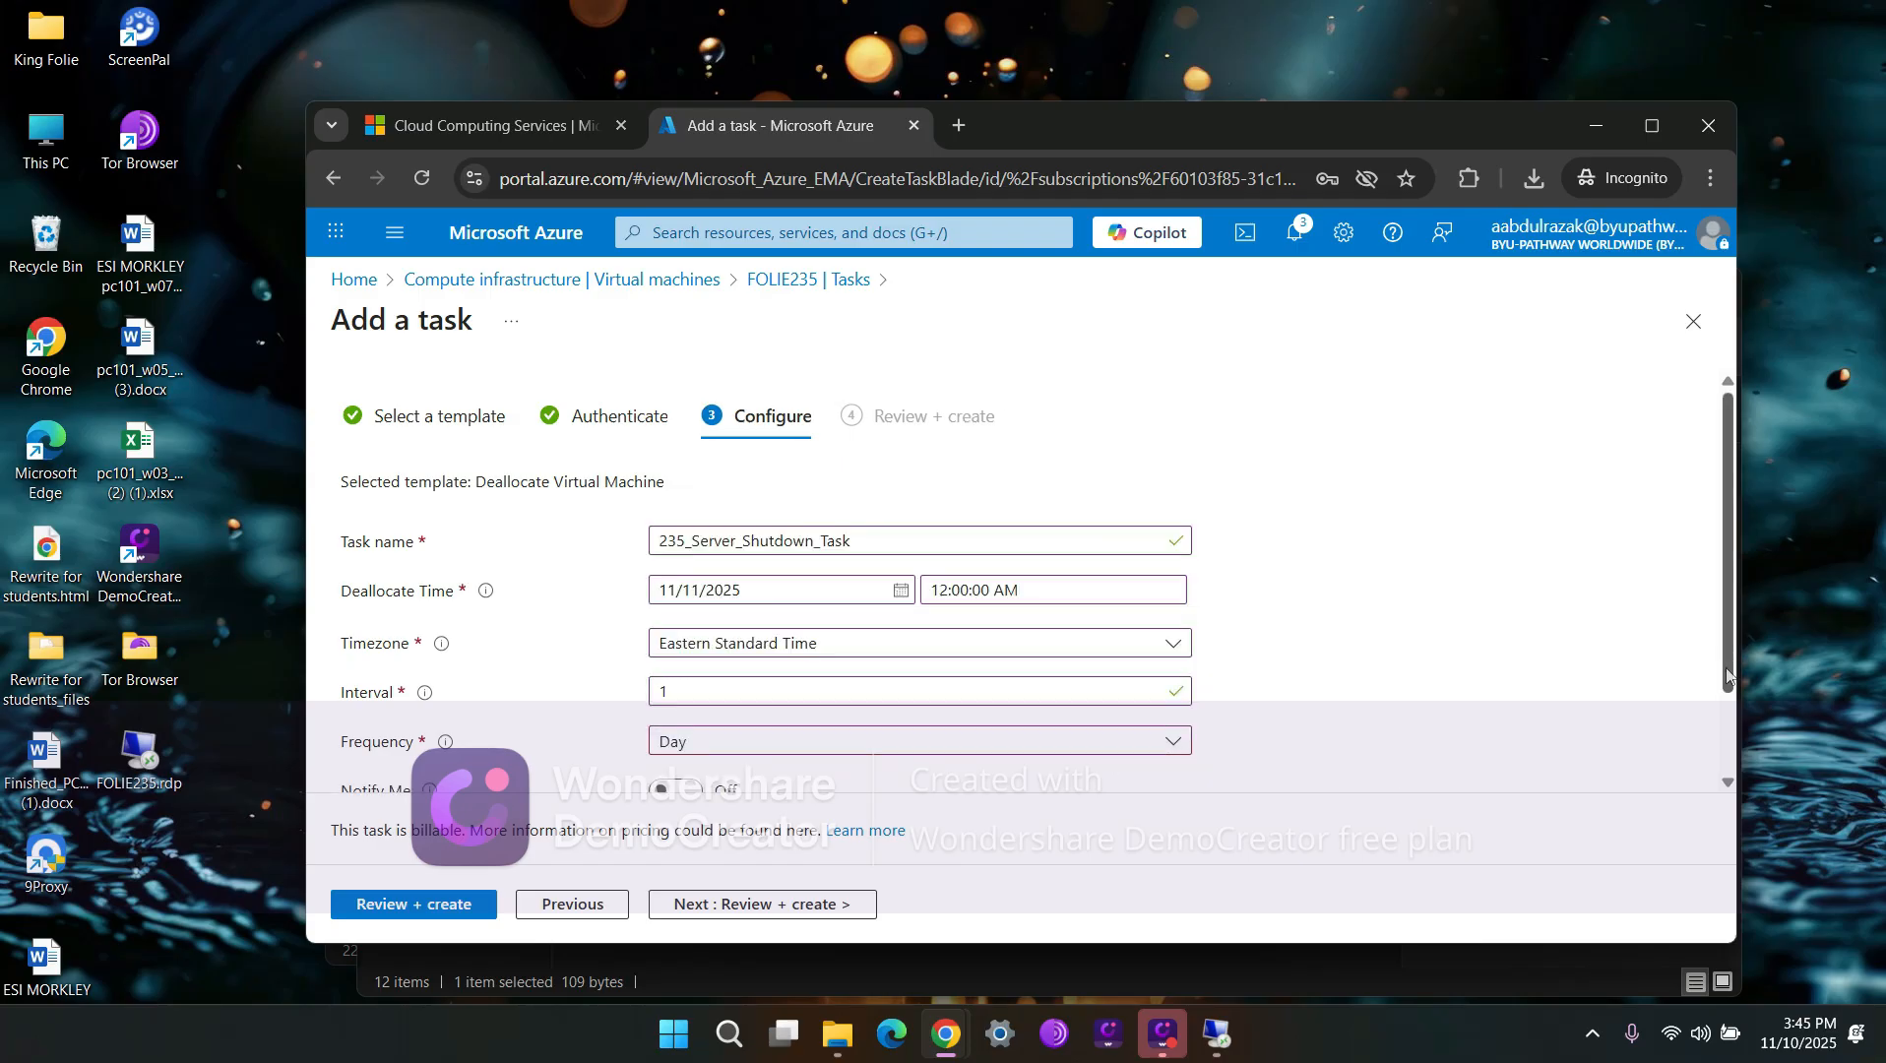
left_click_drag(1724, 677, 1726, 766)
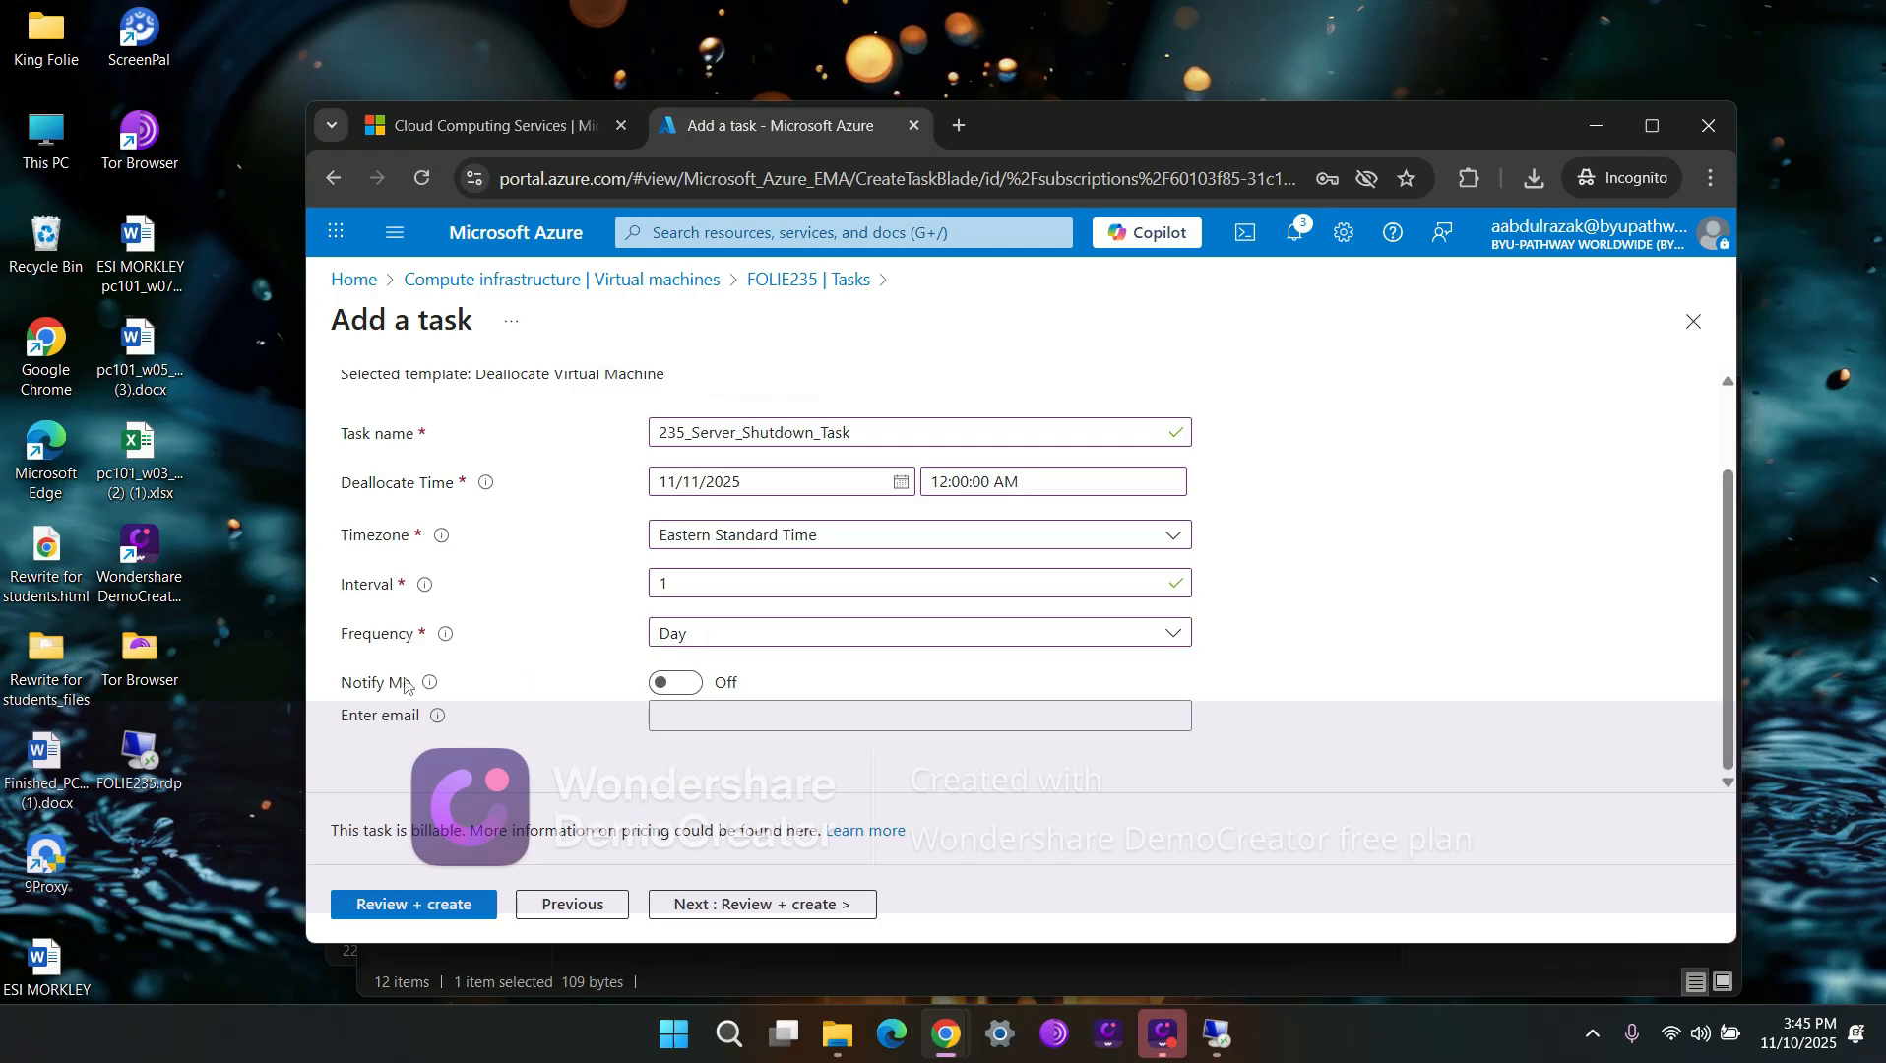
- Turn on Notify Me and enter the notification e-mail address
left_click(672, 681)
left_click(686, 722)
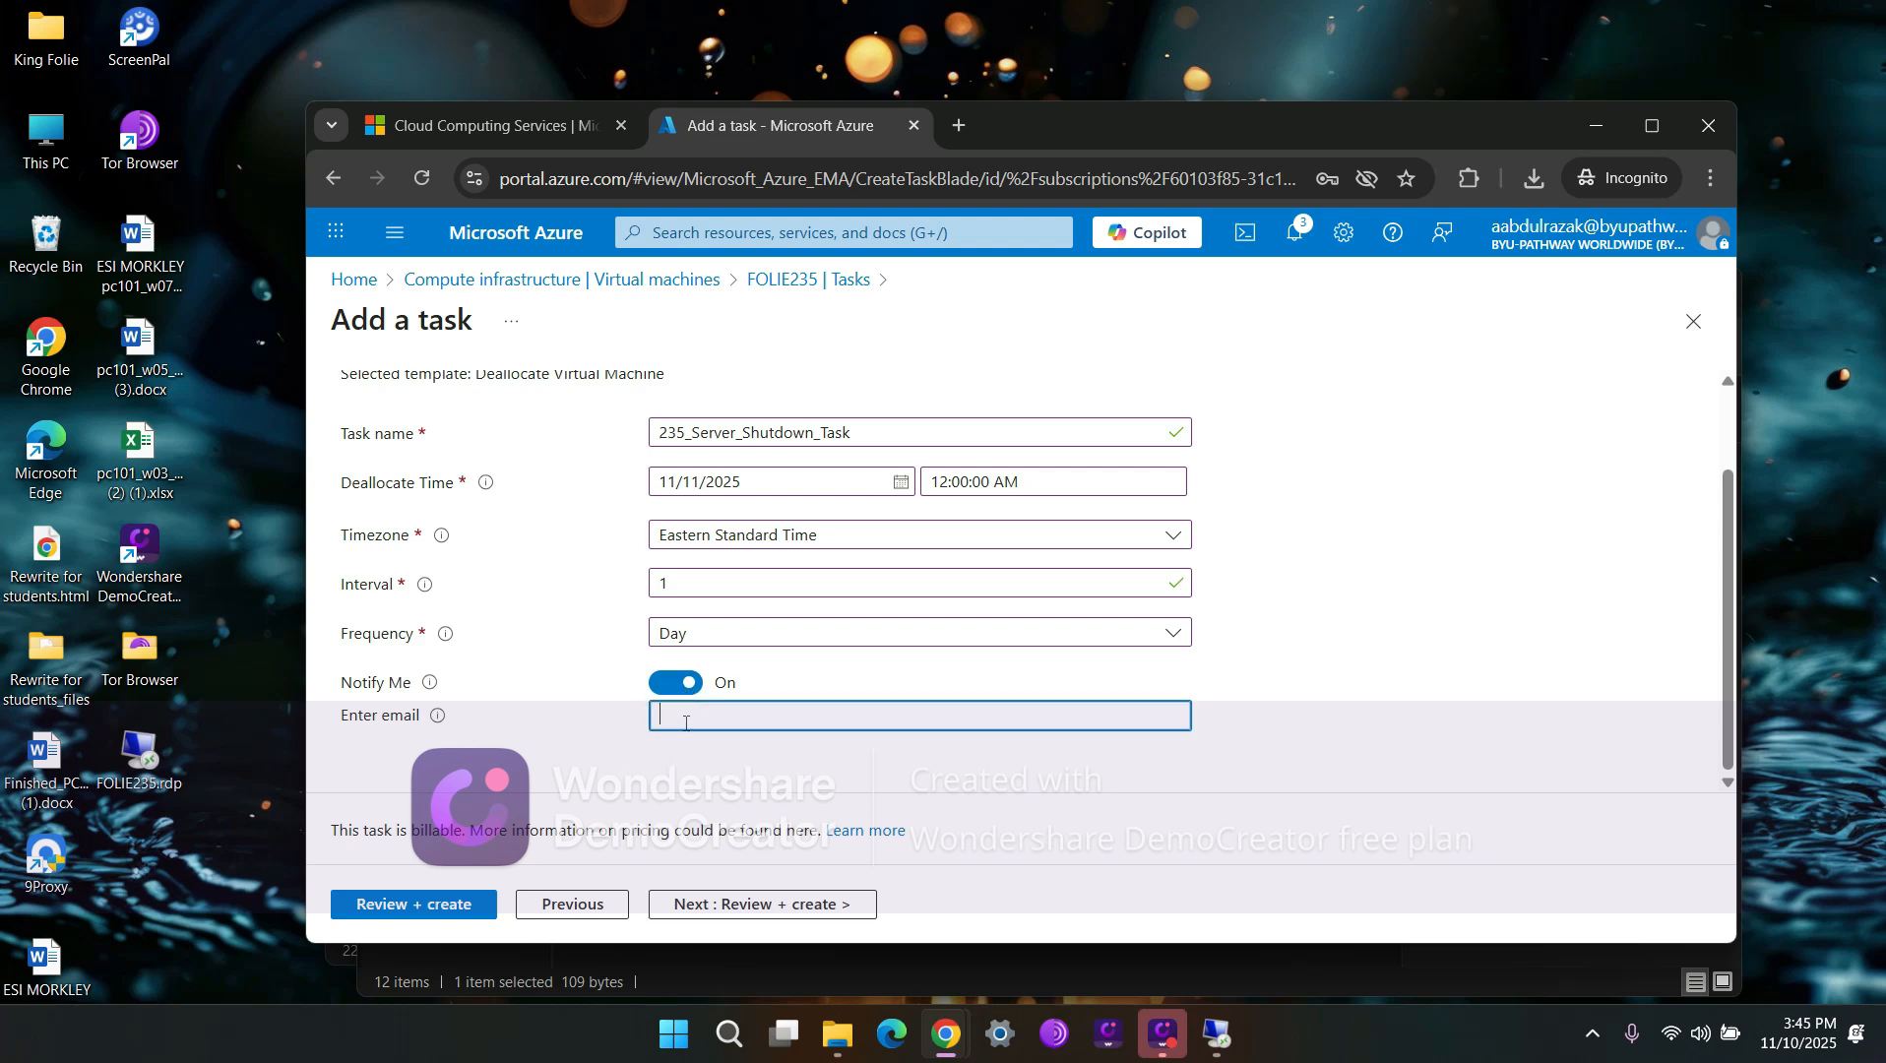
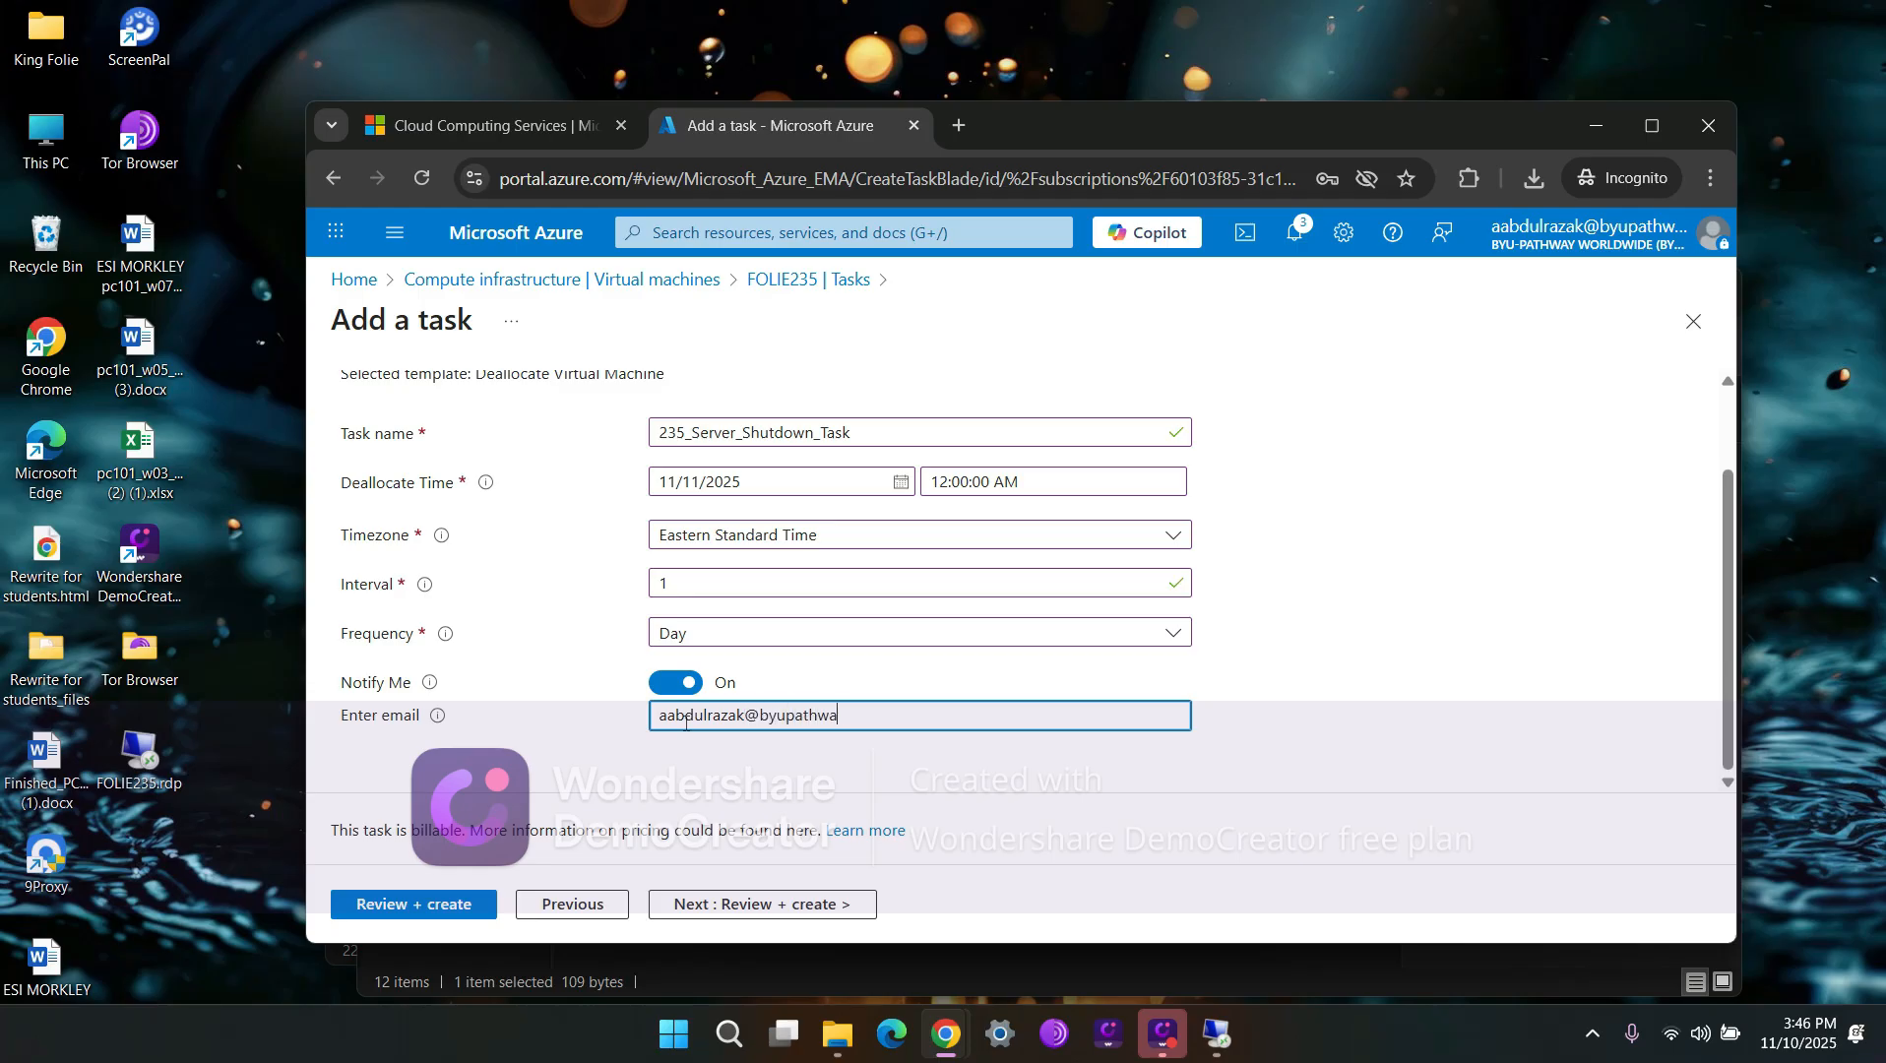
- Review and create 235_Server_Shutdown_Task, then view it maximized on the FOLIE235 Tasks page
left_click(719, 903)
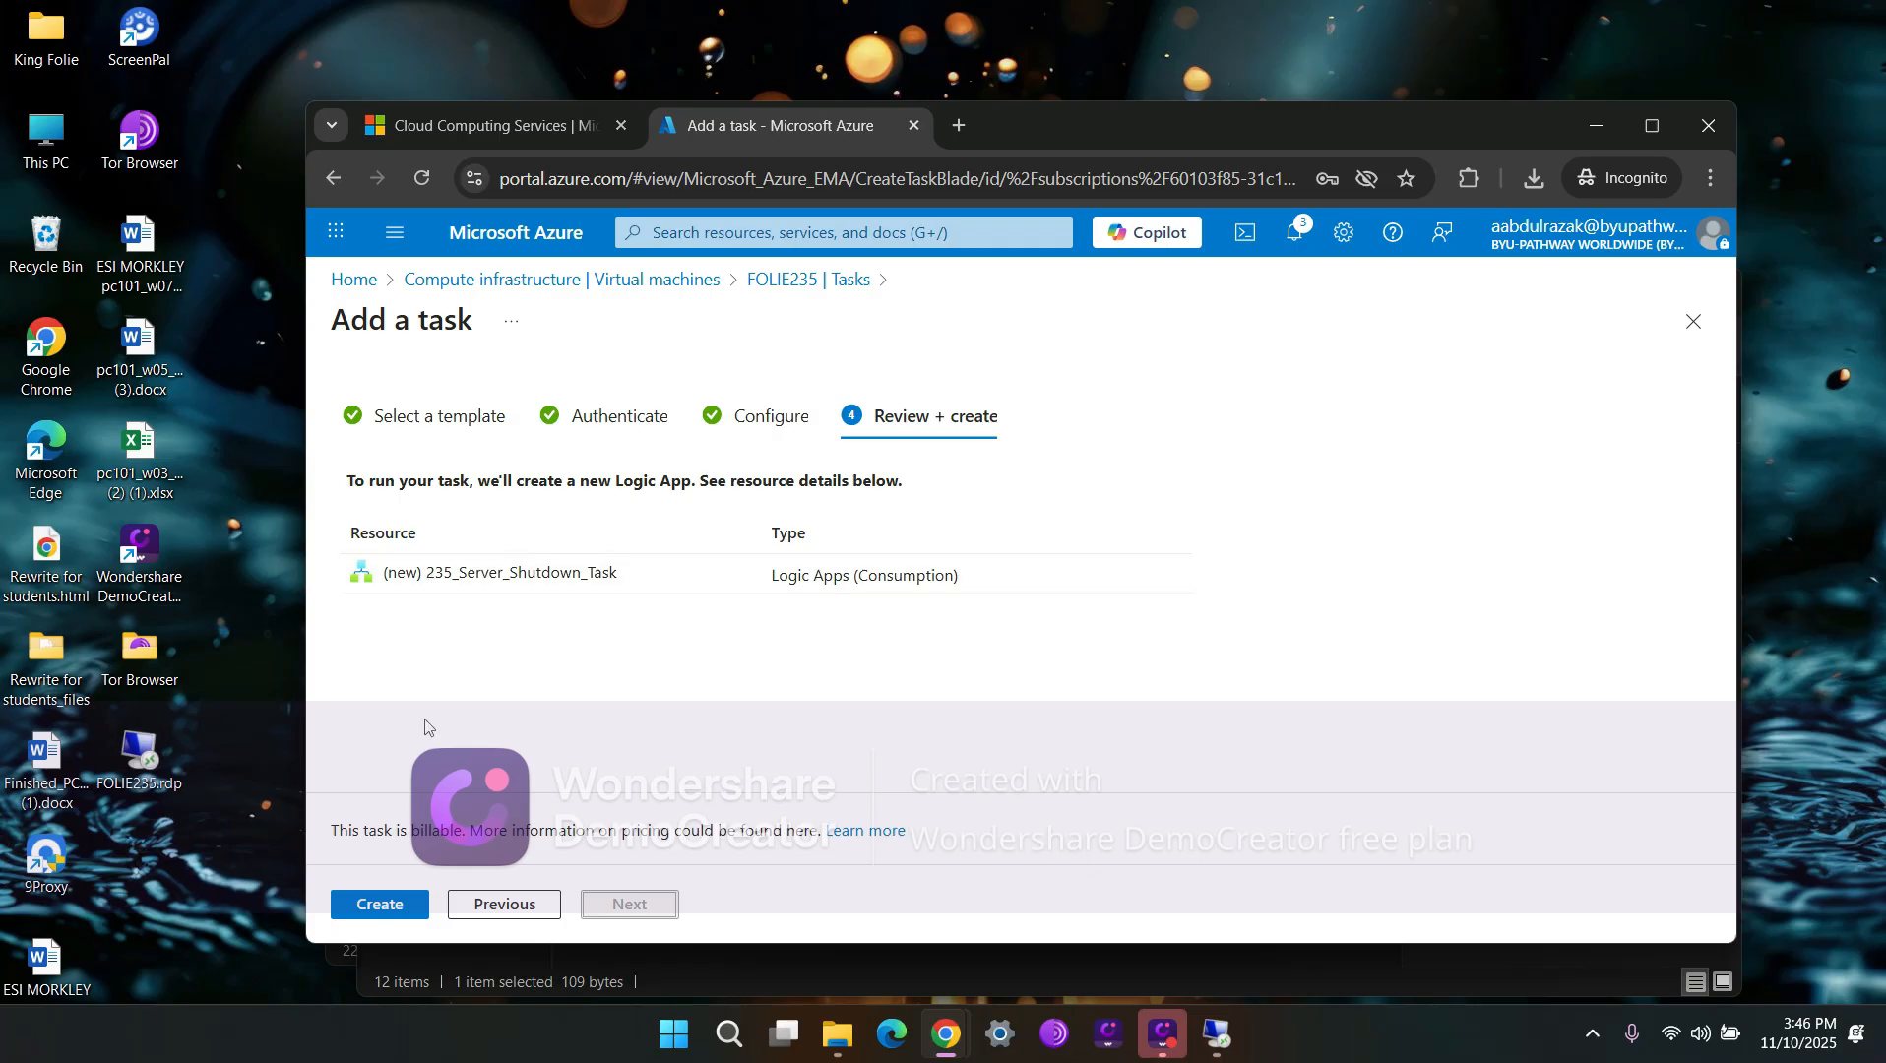
left_click(408, 915)
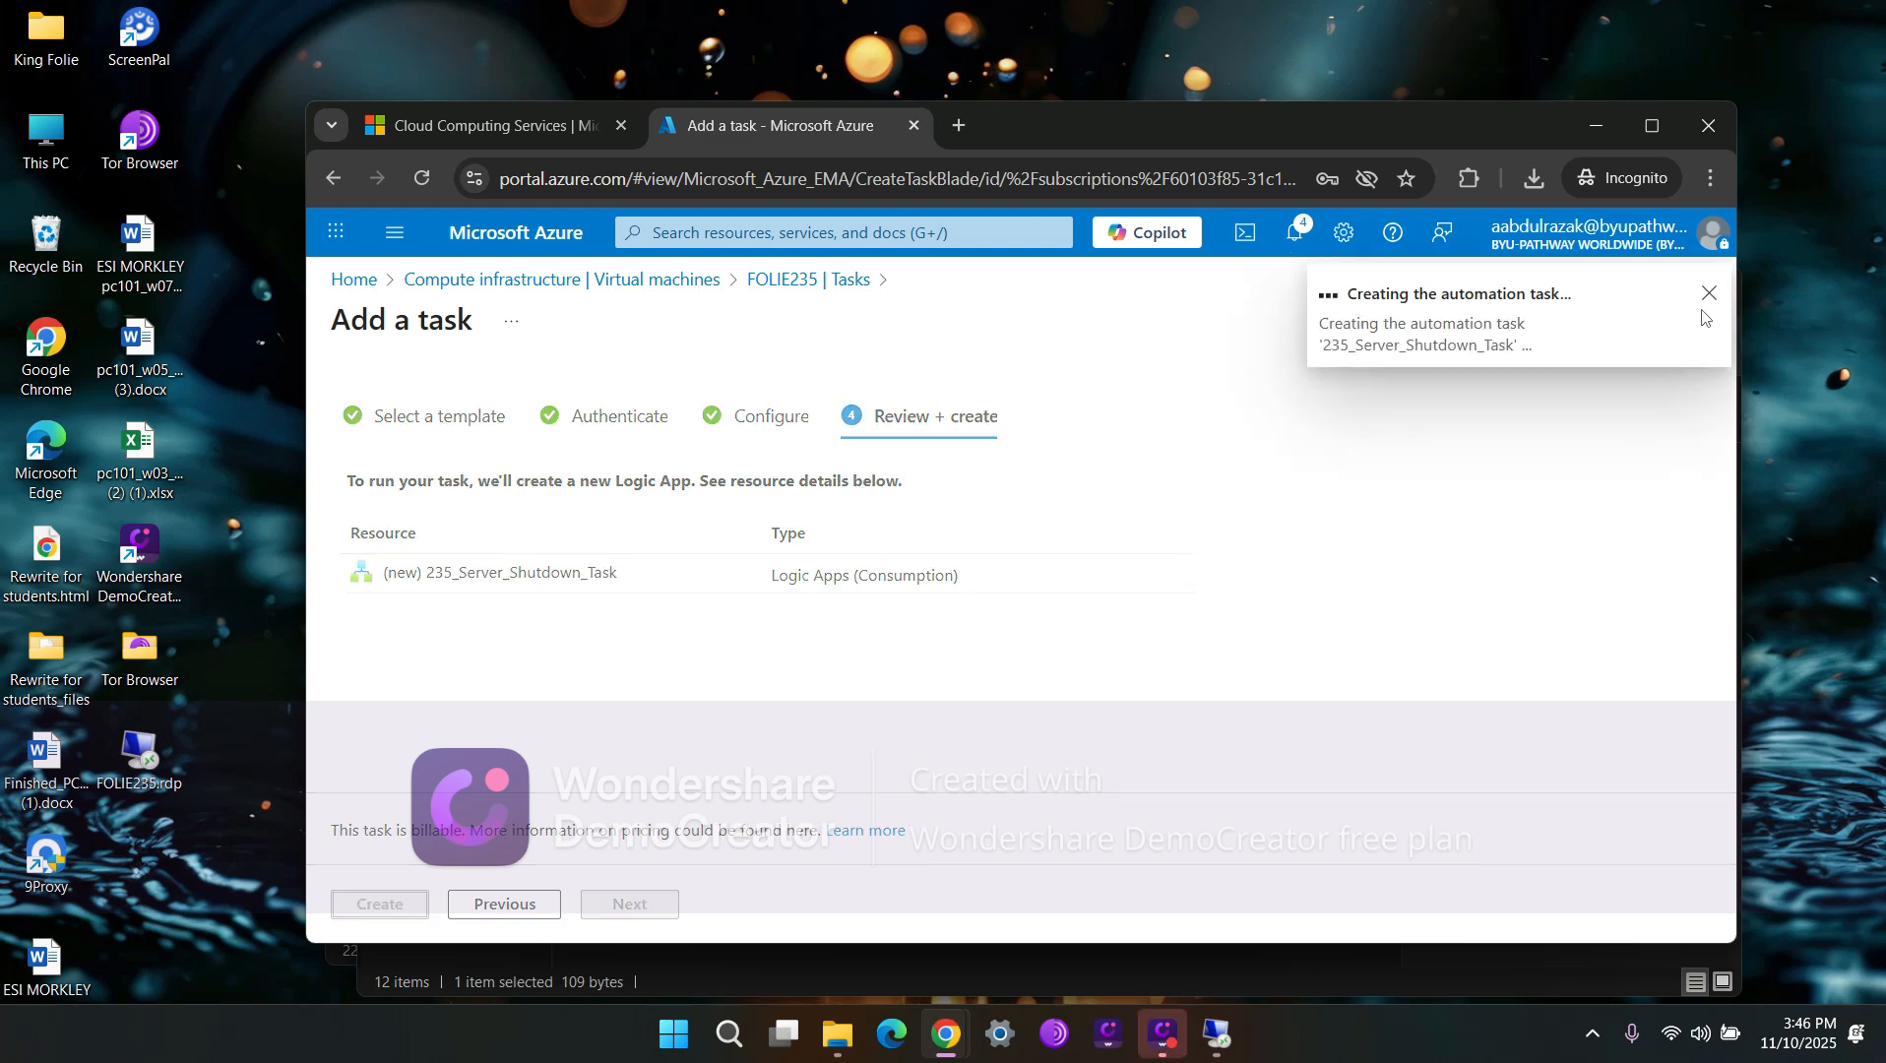
left_click(1651, 125)
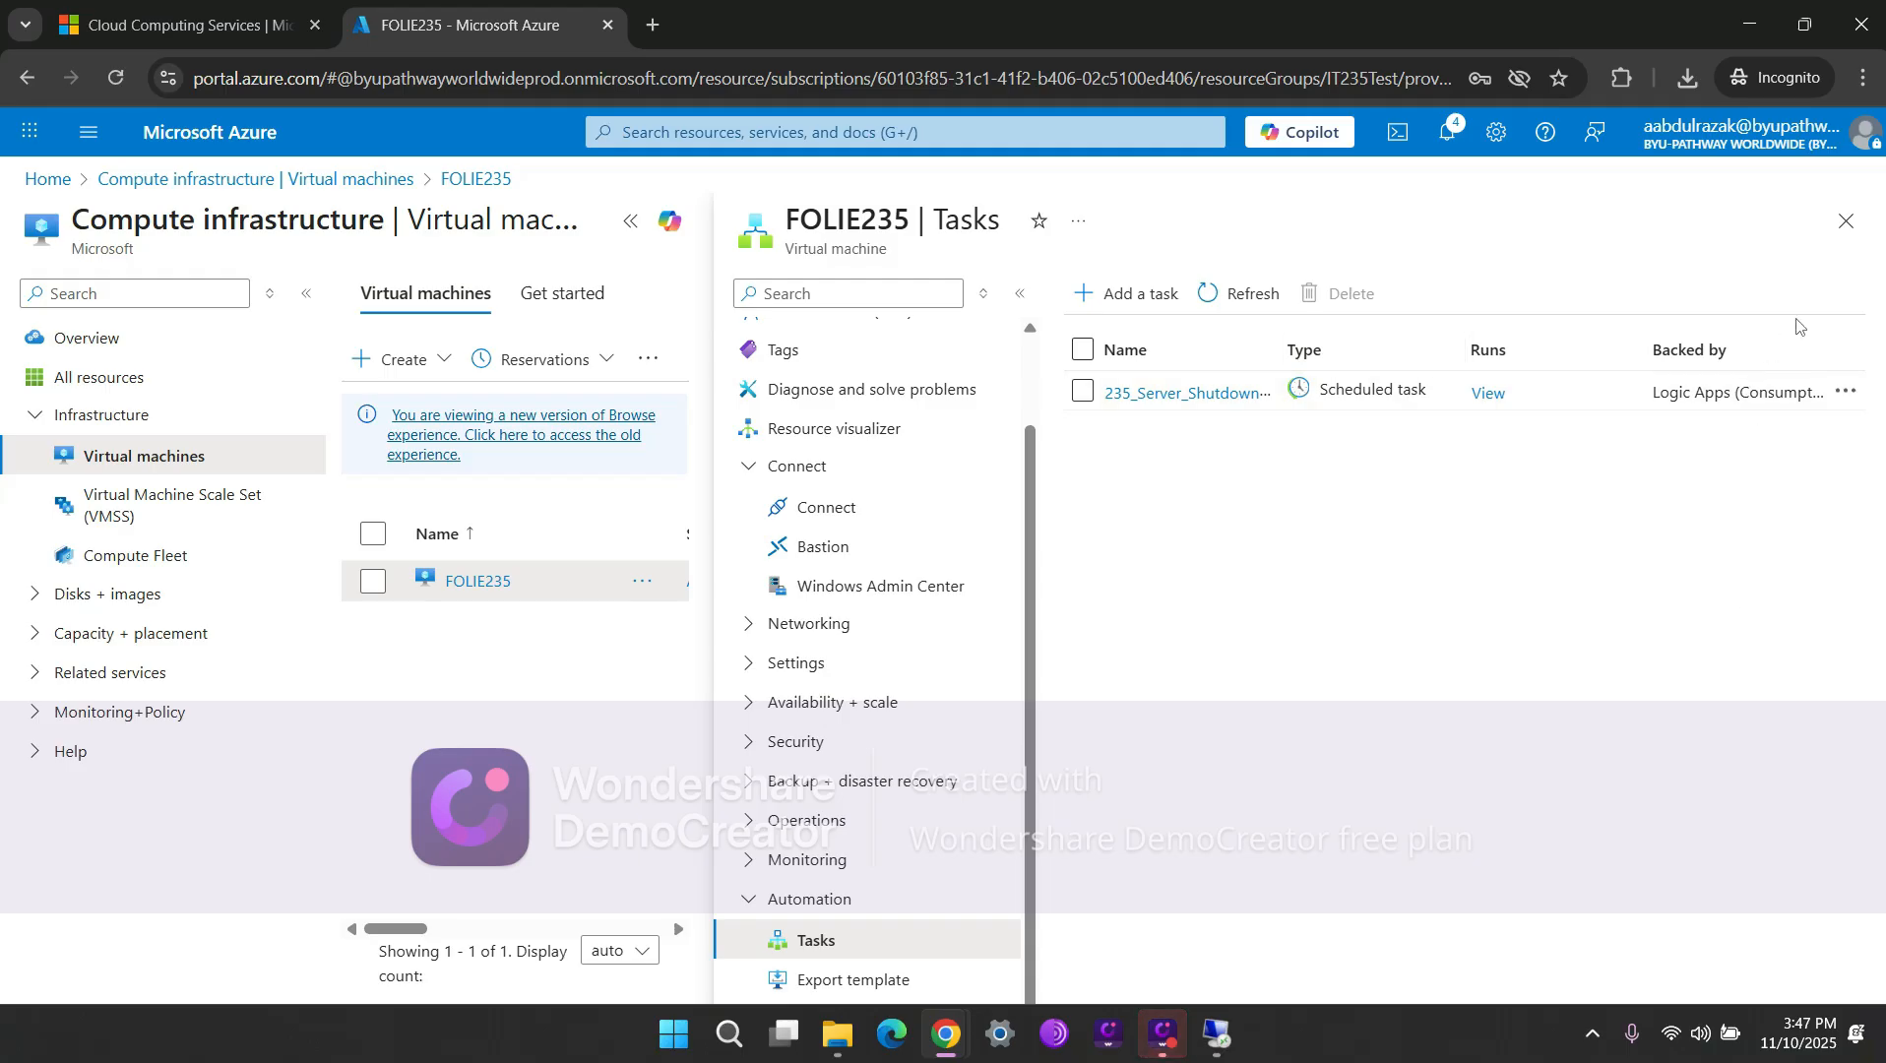
key("F10")
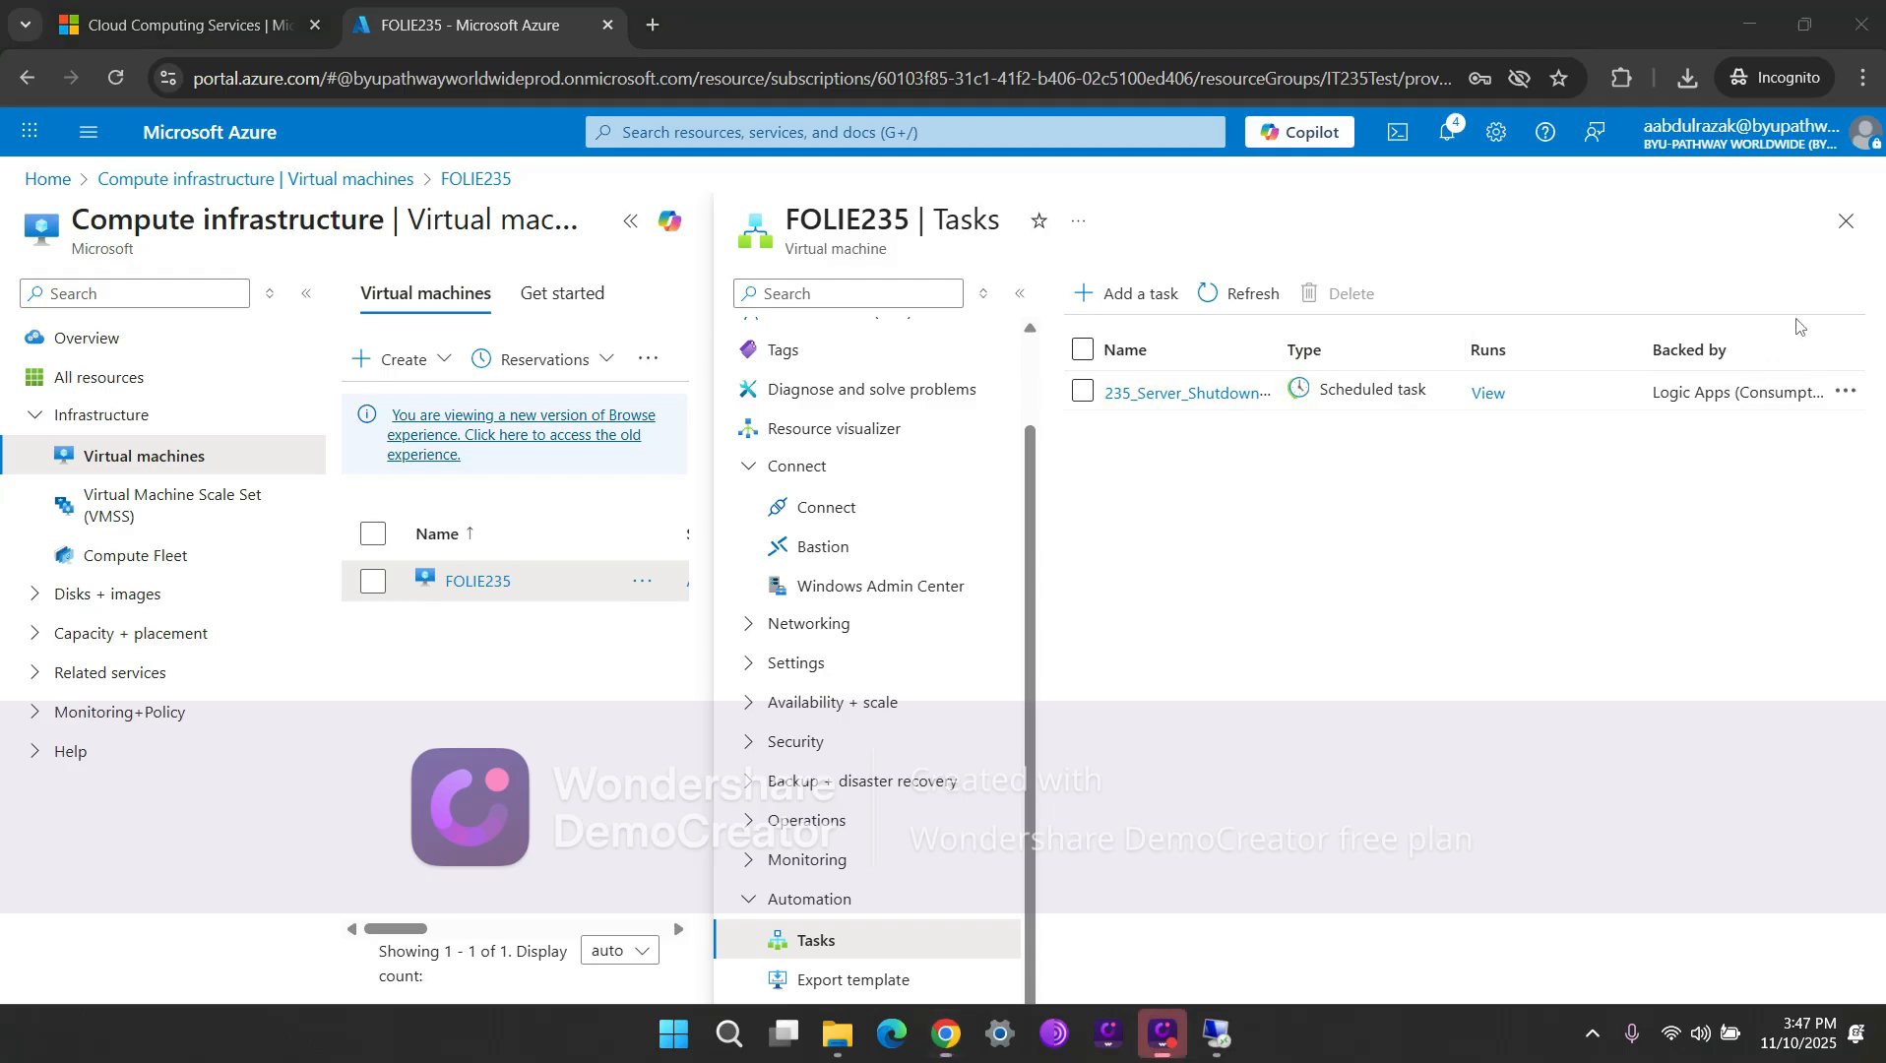